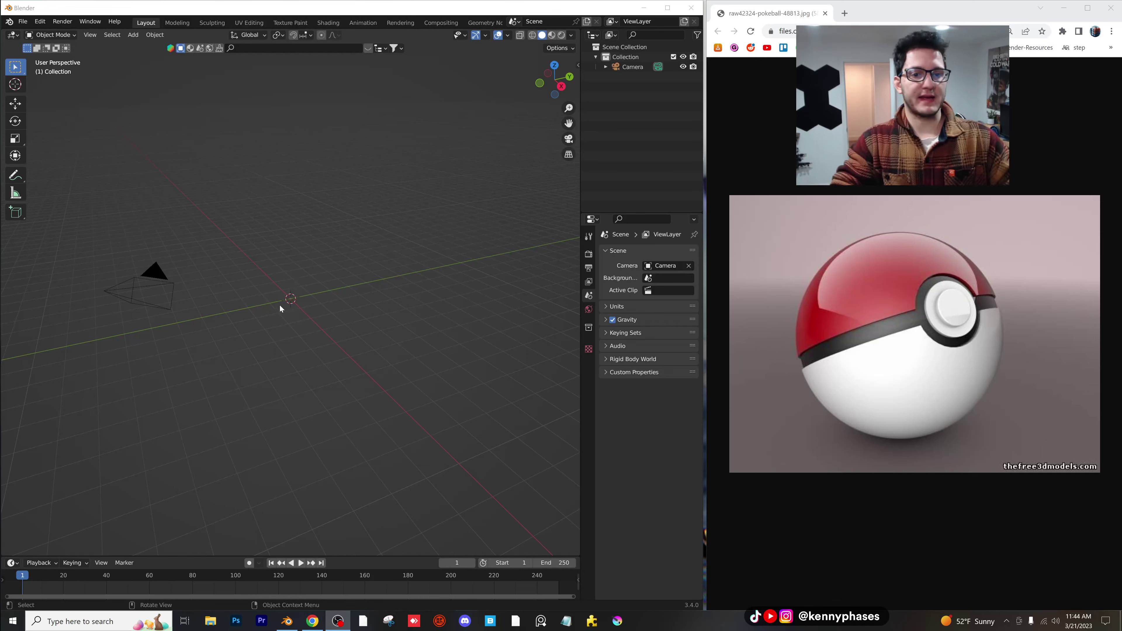
- Add a Round Cube mesh at the world origin and set its radius to 1
scroll(278, 303, "up", 2)
scroll(277, 298, "down", 1)
left_click(305, 284)
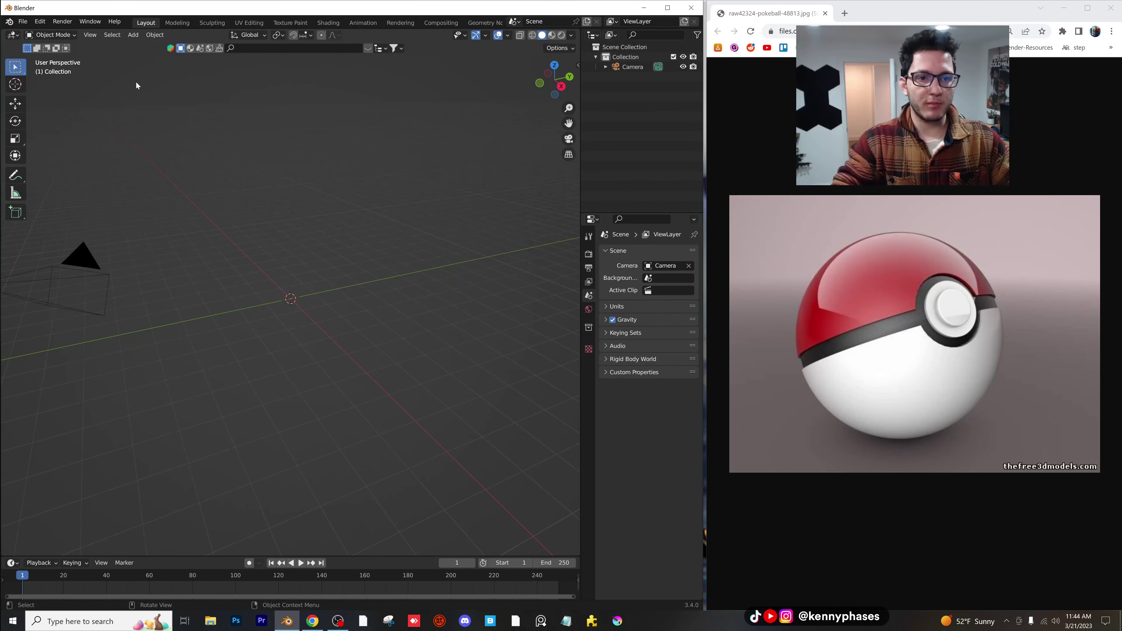
left_click(134, 36)
mouse_move(184, 48)
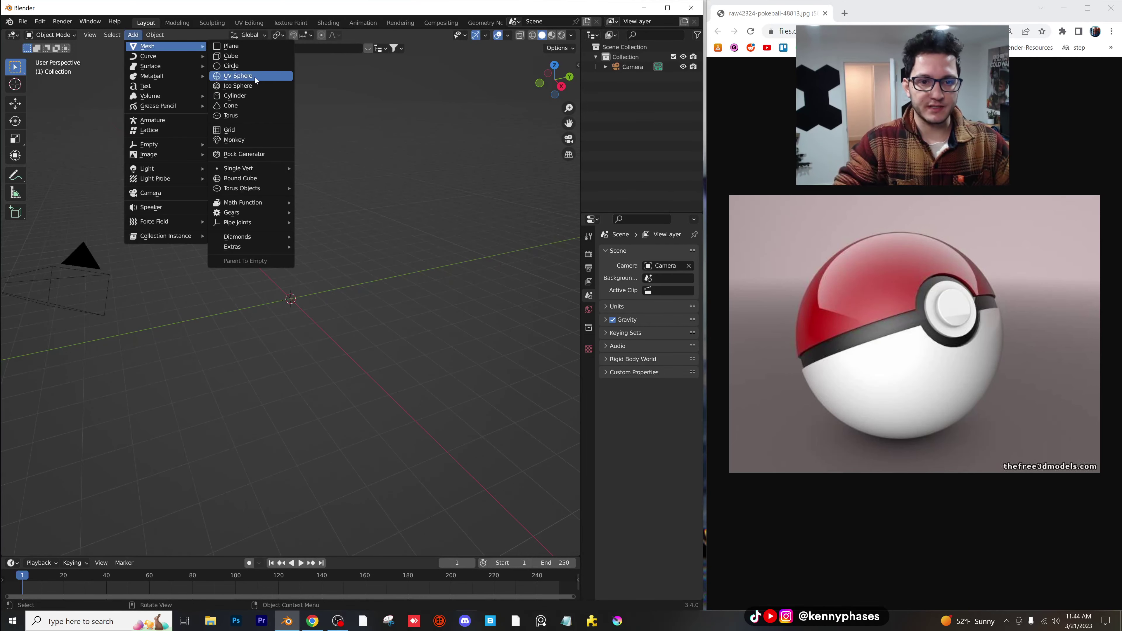
left_click(272, 182)
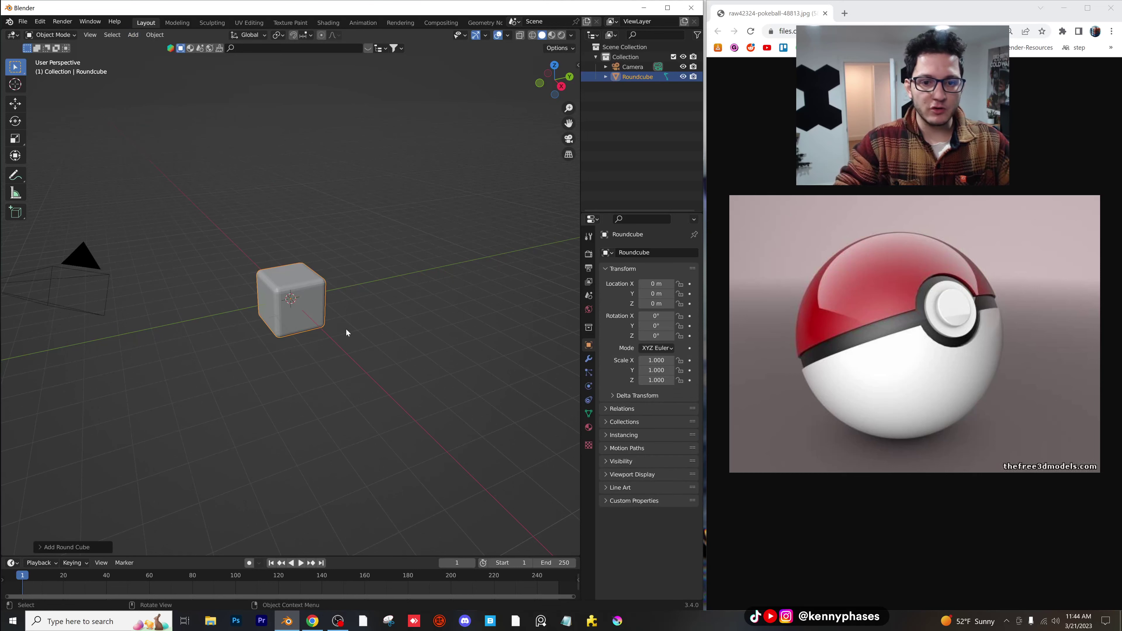
left_click(52, 548)
left_click(67, 310)
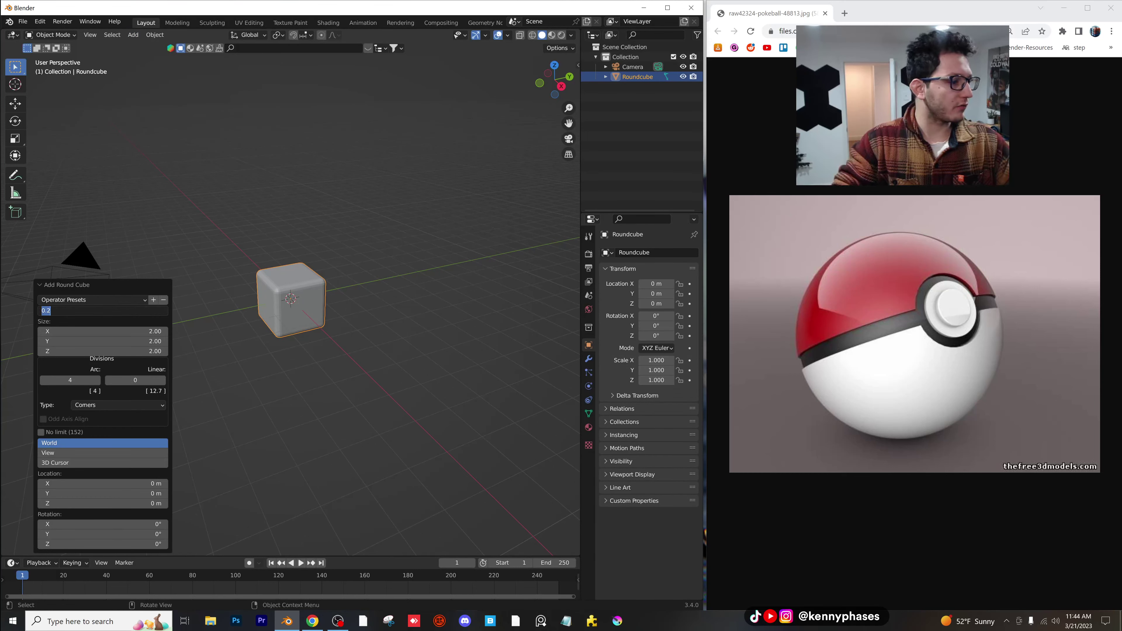
key("Return")
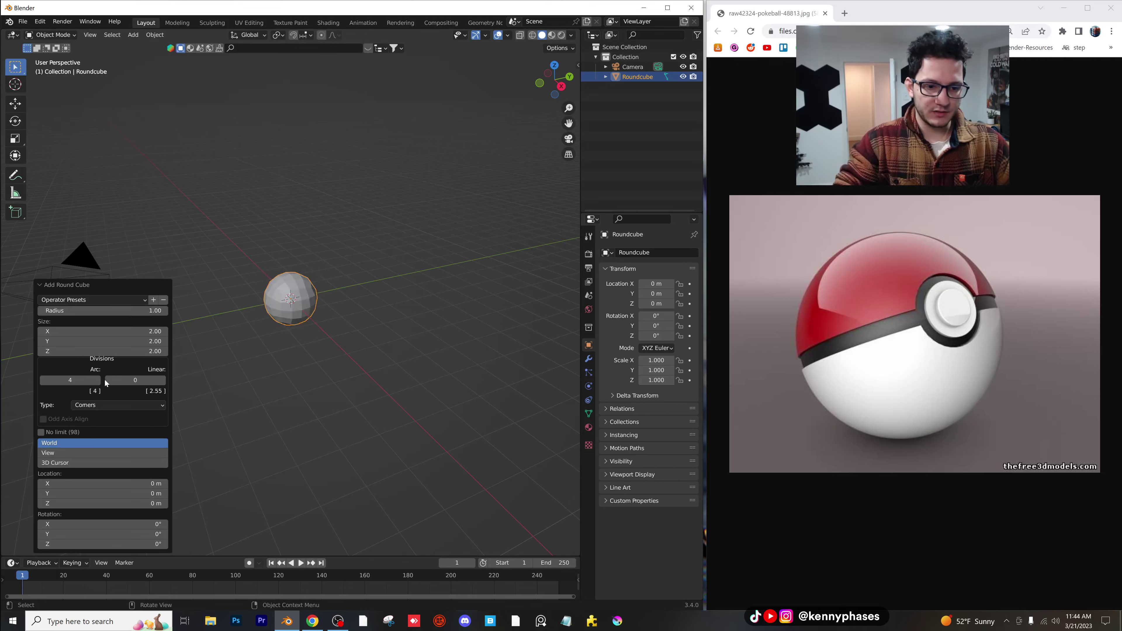
- Set the round cube's arc divisions to 20
left_click(98, 381)
left_click(99, 381)
left_click(98, 380)
left_click(98, 381)
left_click(98, 381)
left_click(98, 381)
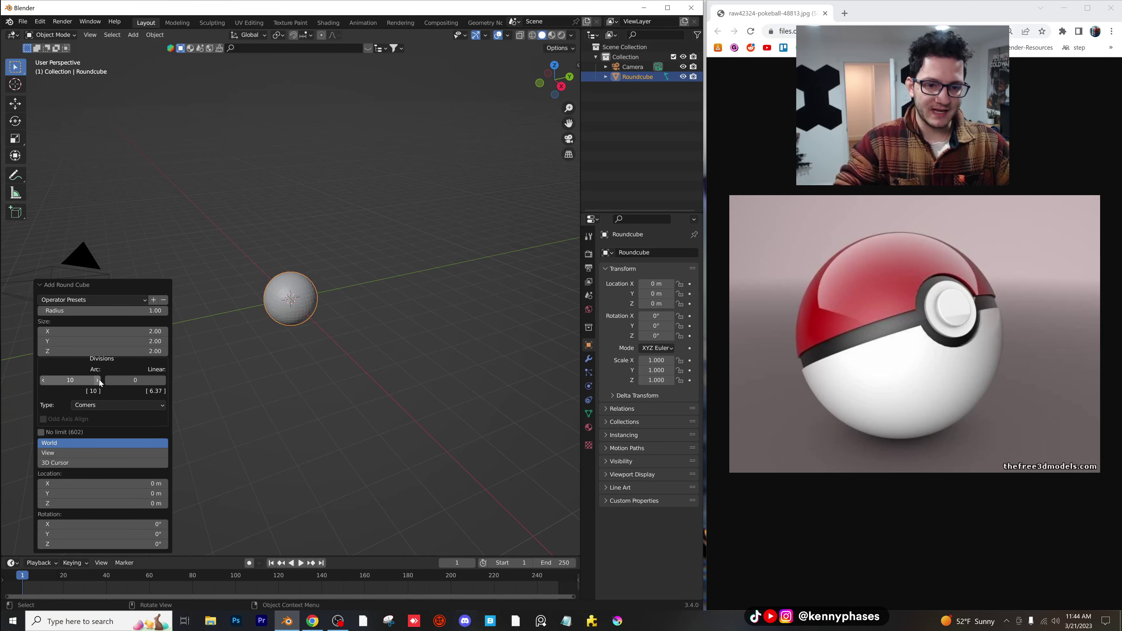
scroll(292, 310, "up", 7)
left_click(53, 380)
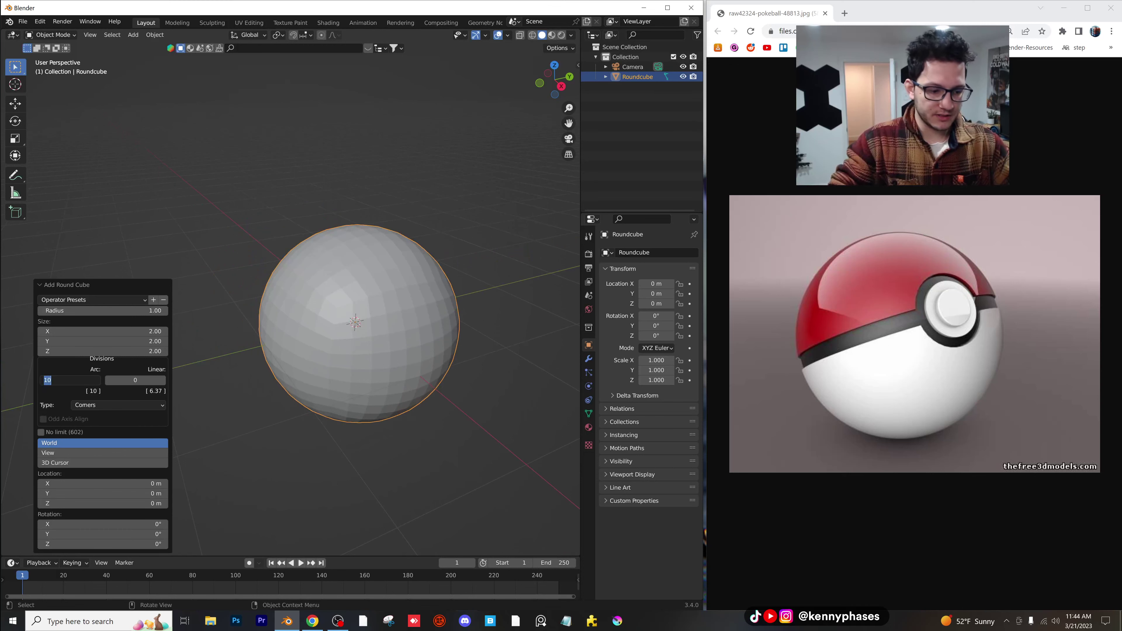
type("20")
key("Return")
scroll(433, 344, "down", 2)
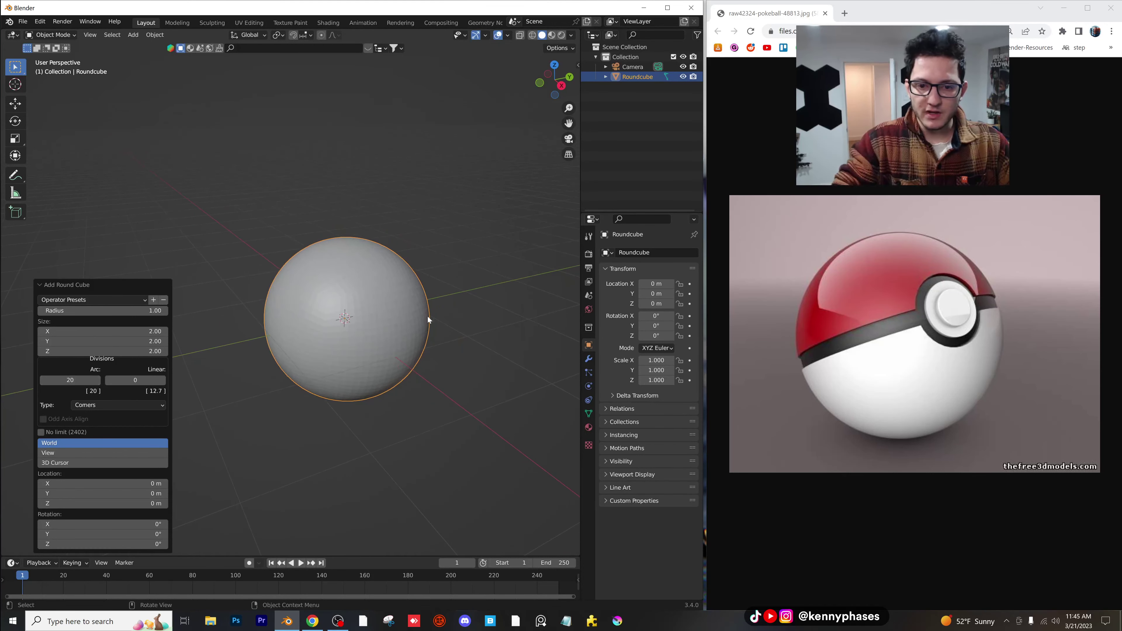
- Reselect the round cube sphere and add a Subdivision Surface modifier to it
left_click(456, 298)
left_click(422, 291)
scroll(421, 309, "up", 2)
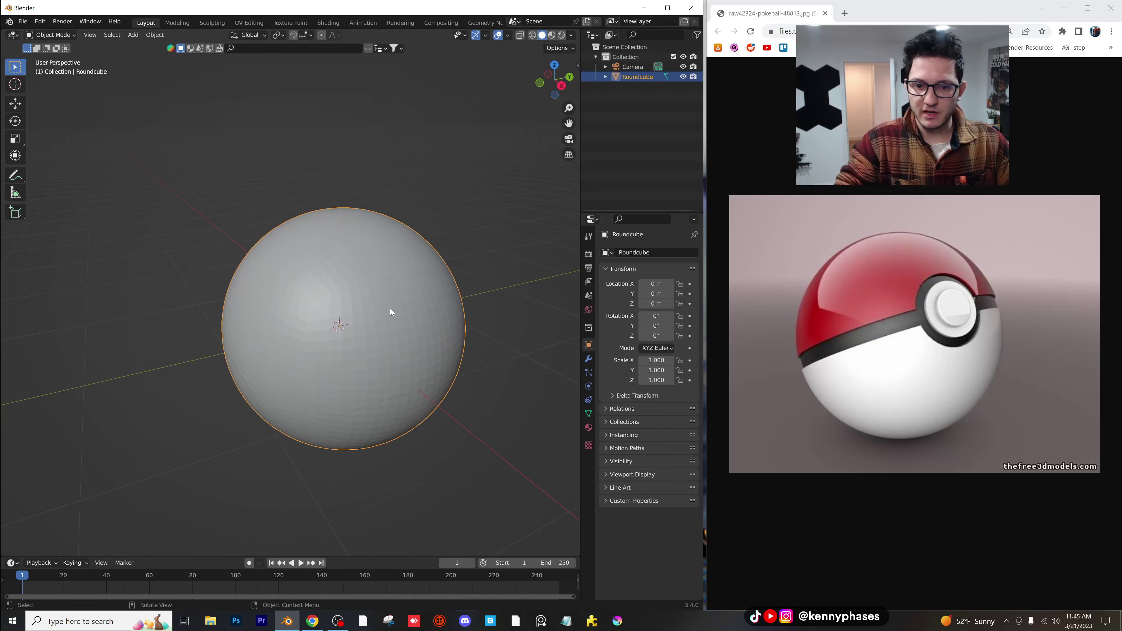
left_click(588, 358)
left_click(616, 252)
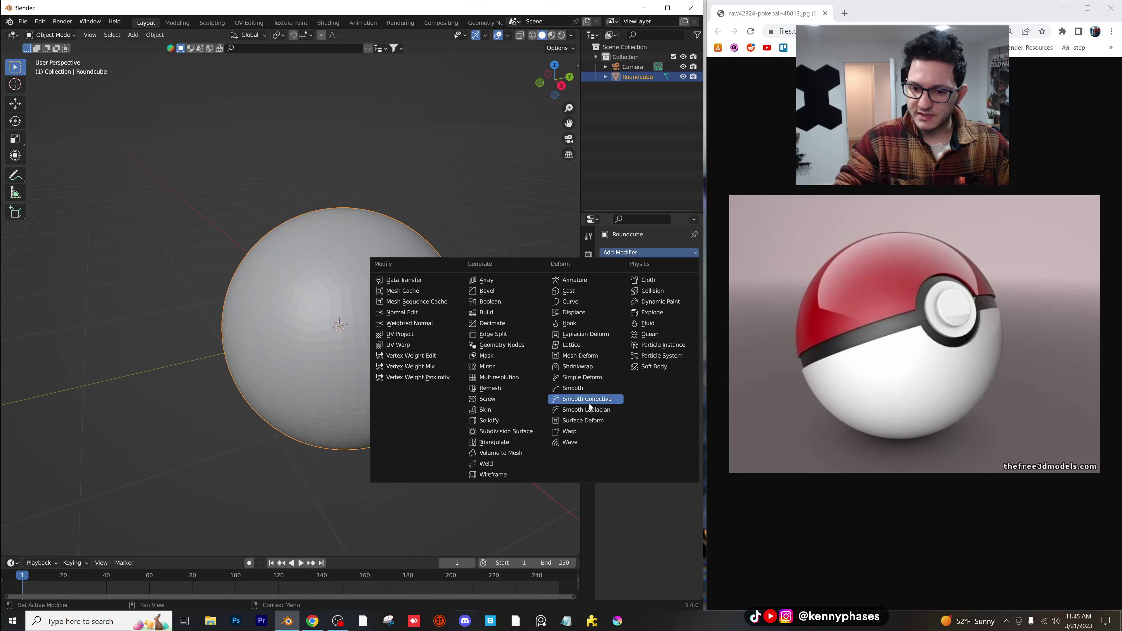
left_click(533, 432)
- Save the scene in the Downloads folder as PokeBall.blend
key("ctrl+s")
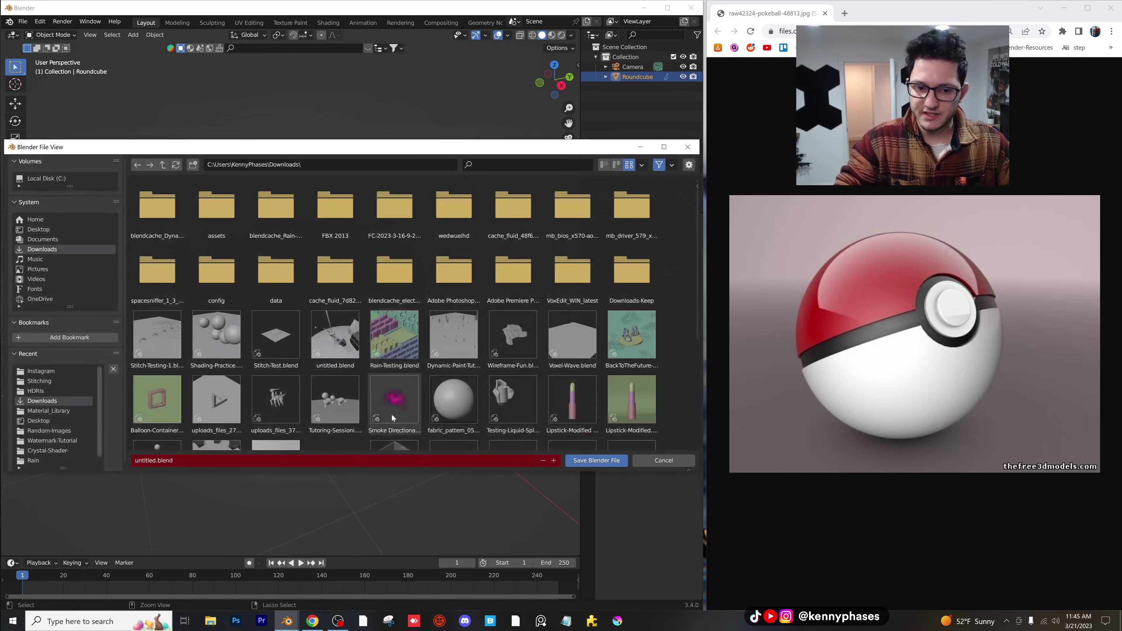
type("PokeBa")
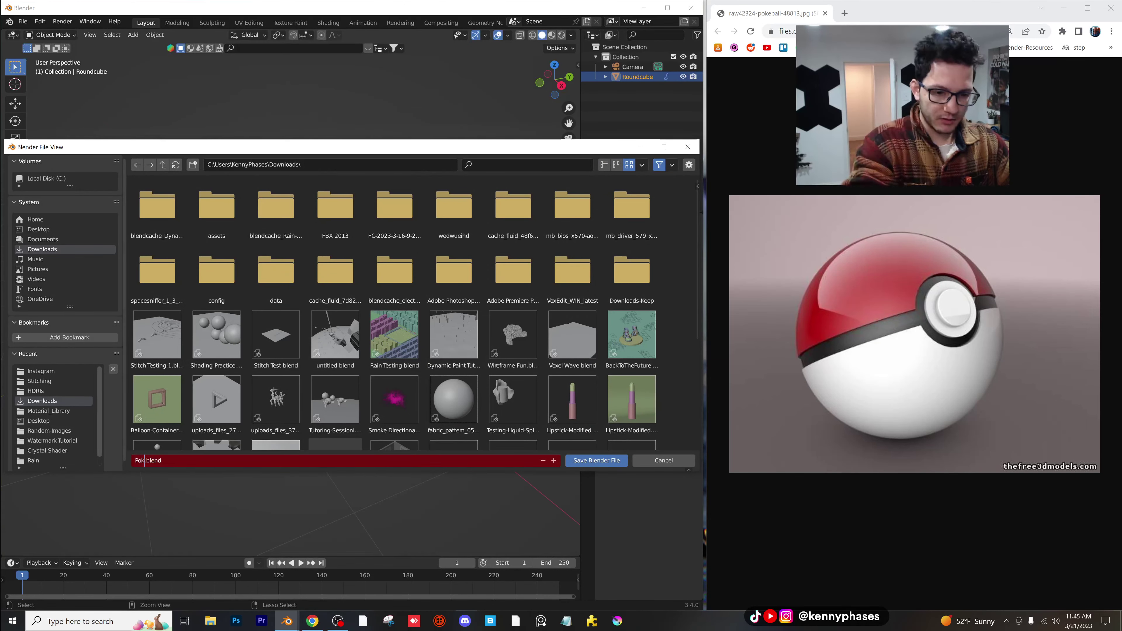
type("ll")
key("Return")
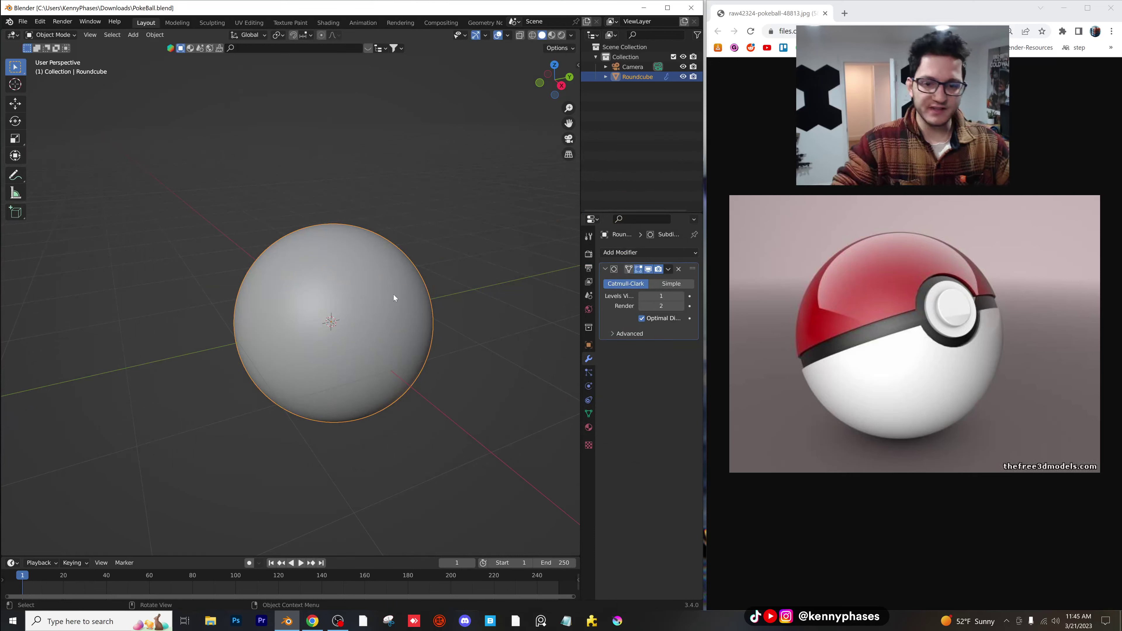
- Apply Shade Auto Smooth to the sphere and switch the viewport to Material Preview shading
right_click(403, 325)
left_click(398, 350)
scroll(414, 311, "up", 1)
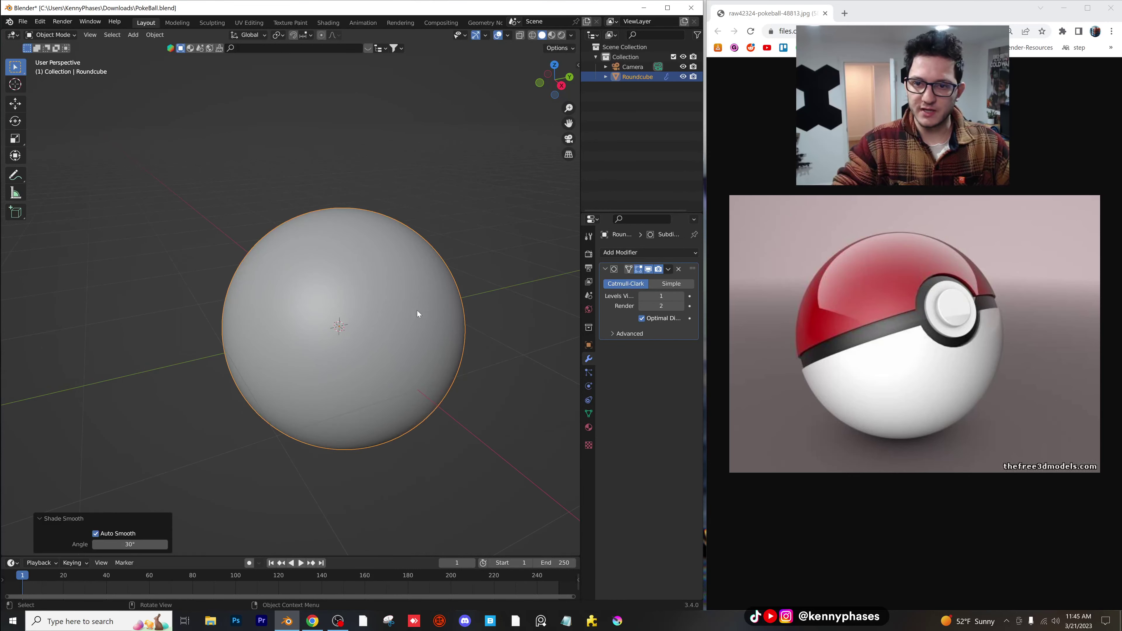
left_click(552, 35)
scroll(404, 333, "down", 1)
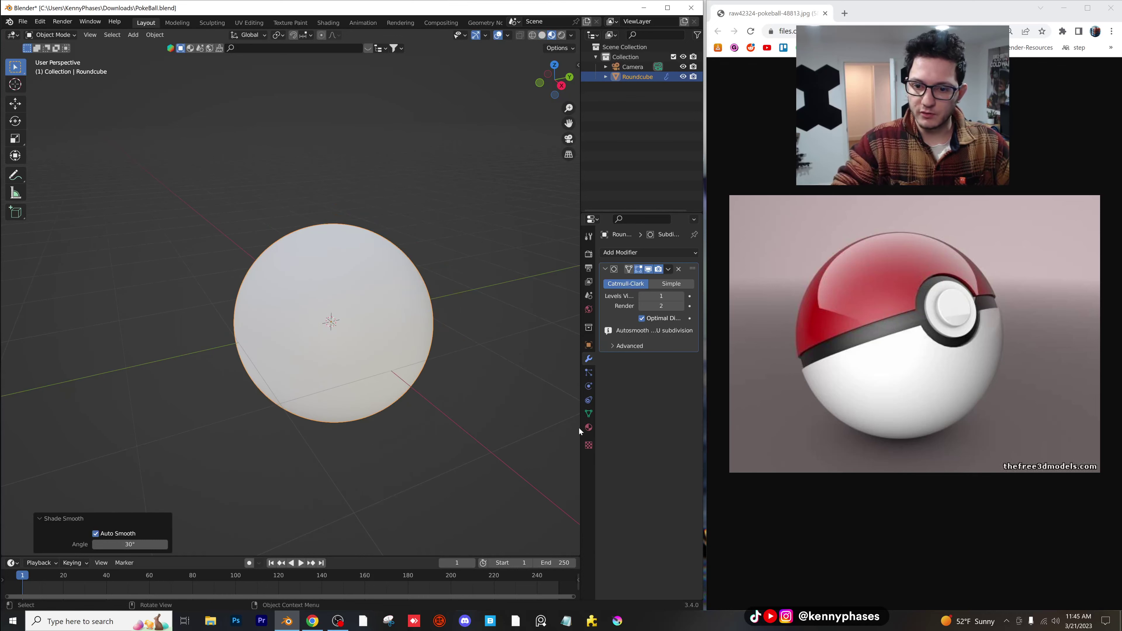
- Create a new material for the sphere and darken its base color to near black
left_click(588, 426)
left_click(655, 297)
left_click(667, 398)
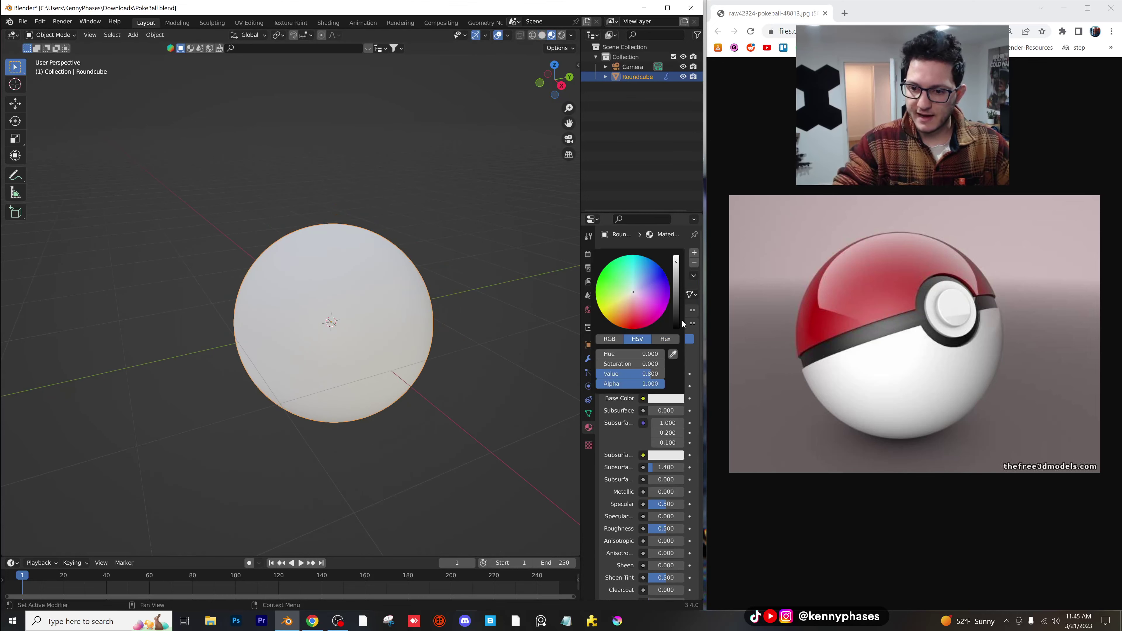
left_click_drag(676, 319, 676, 313)
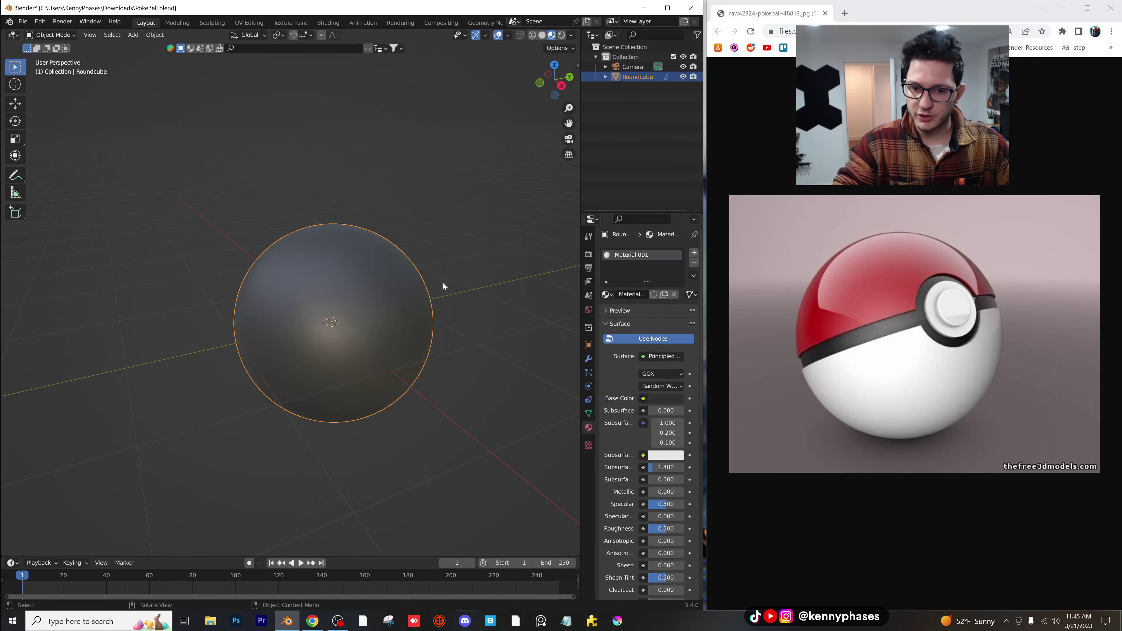
- Duplicate the sphere in place with the copy scaled by about 1.108, and hide the original sphere
key("shift+d")
right_click(406, 299)
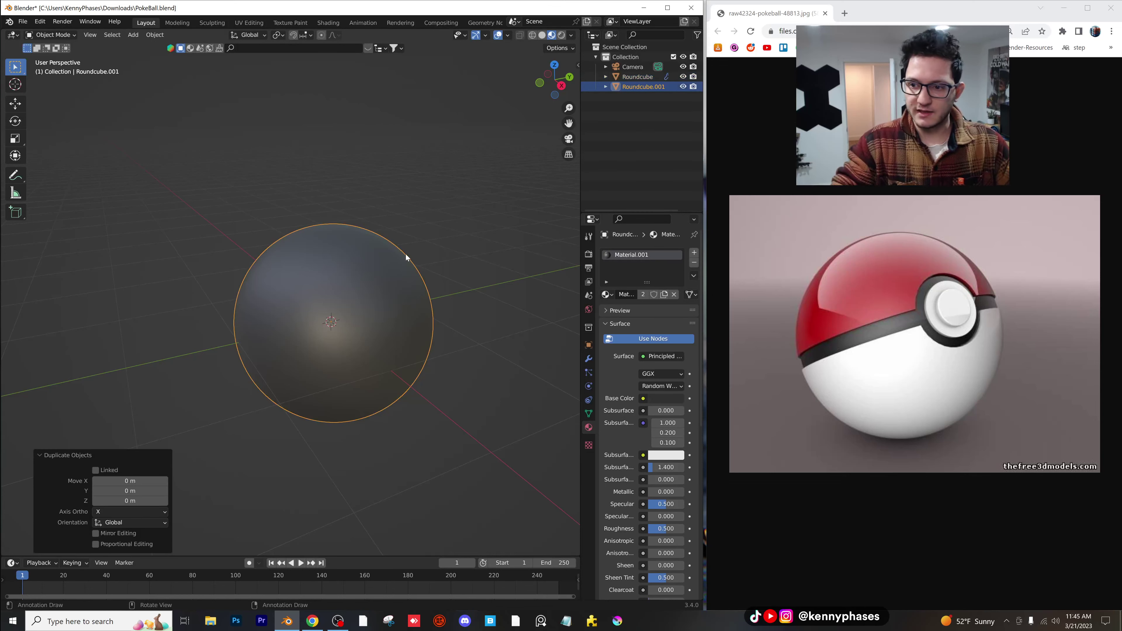
key("s")
left_click(418, 250)
left_click(683, 76)
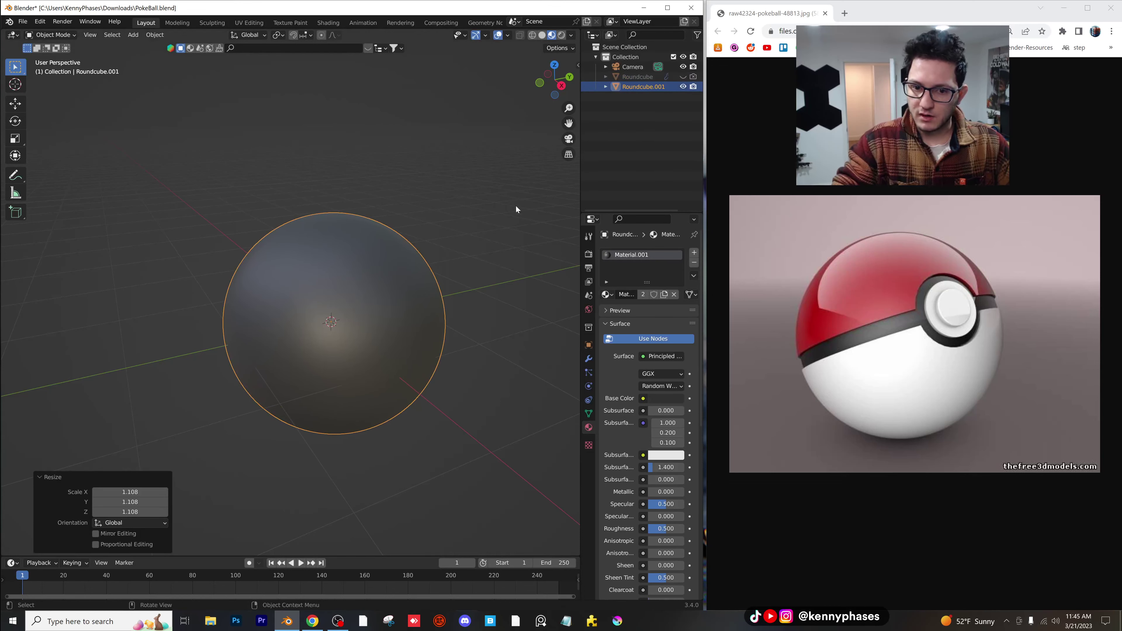
- Add a cube and reshape it into a thin slab, scaled to about 0.07 along Z and wider than the sphere
middle_click_drag(403, 287, 361, 288, "shift")
left_click(133, 35)
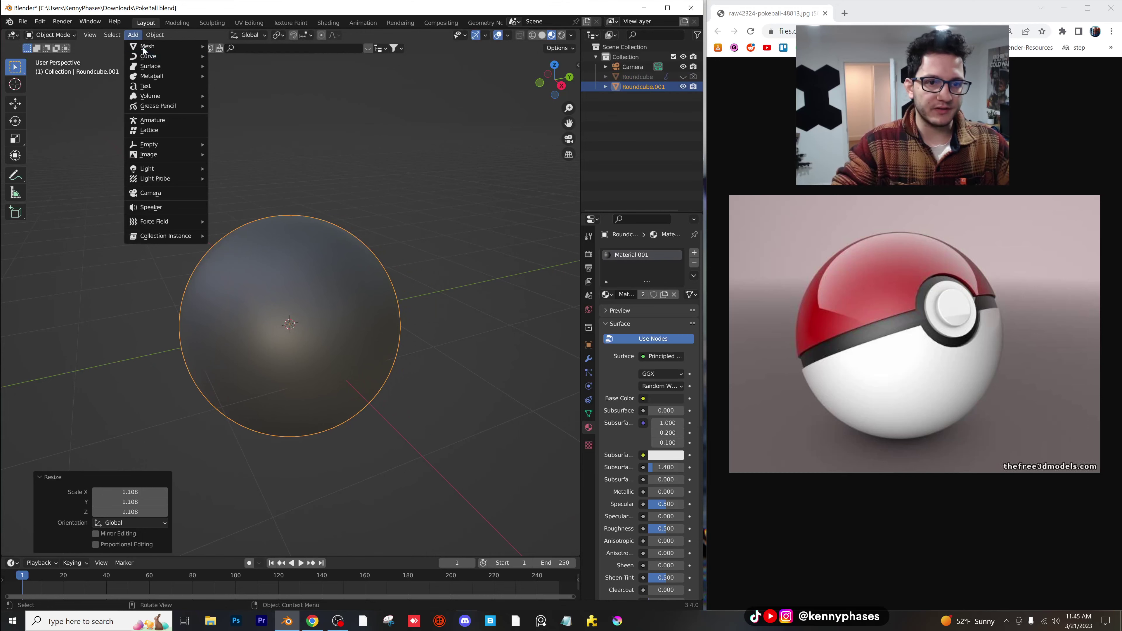
mouse_move(146, 46)
left_click(226, 55)
key("s")
key("z")
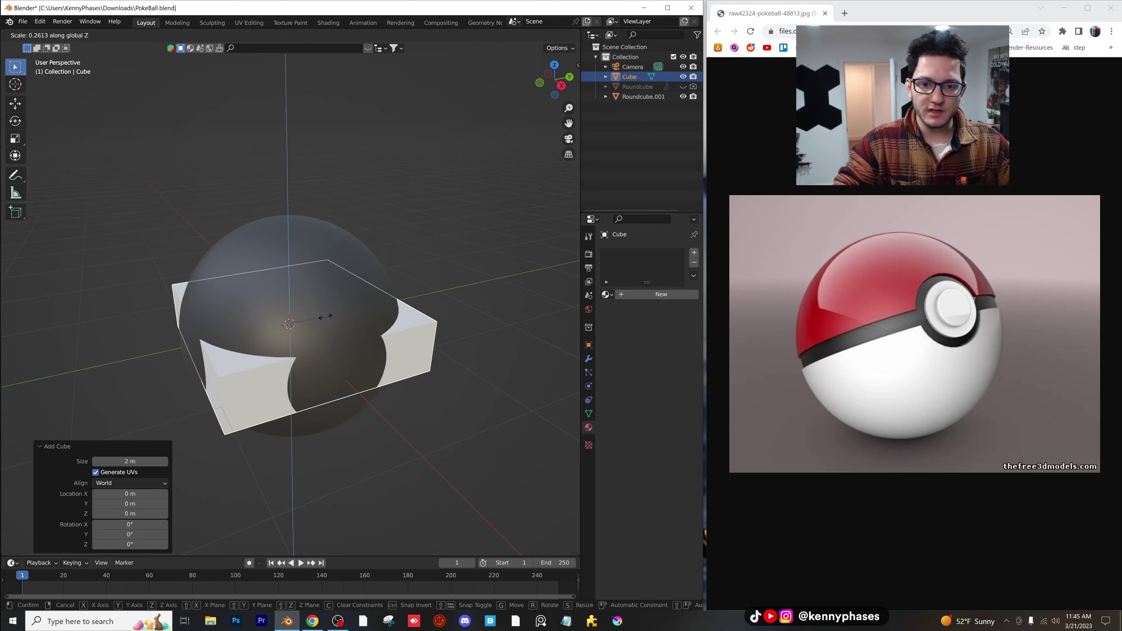
left_click(451, 327)
key("s")
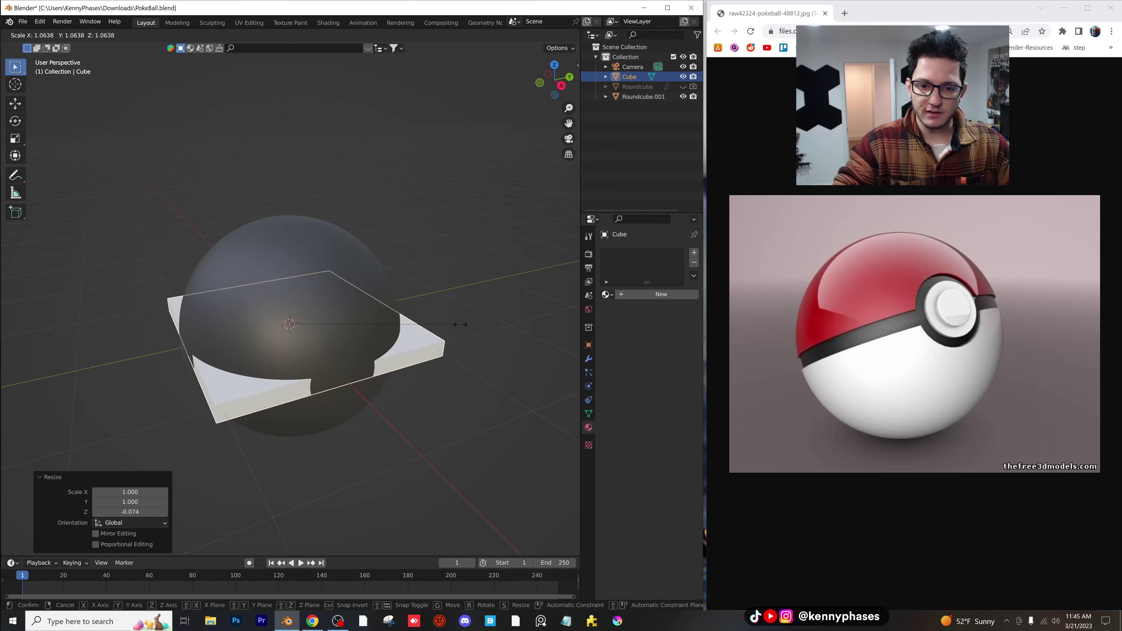
left_click(473, 320)
- Cut the slab out of the outer sphere with a Bool Tool brush Difference, and unhide the inner sphere
left_click(357, 256)
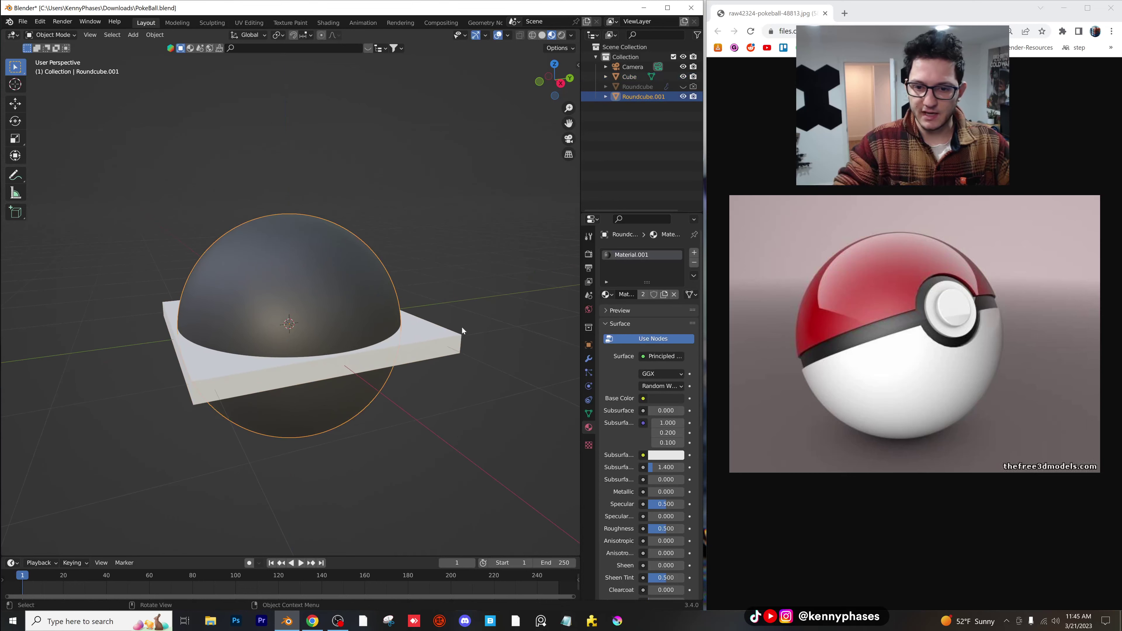
left_click(438, 344, "shift")
left_click(346, 276, "shift")
key("shift+ctrl+b")
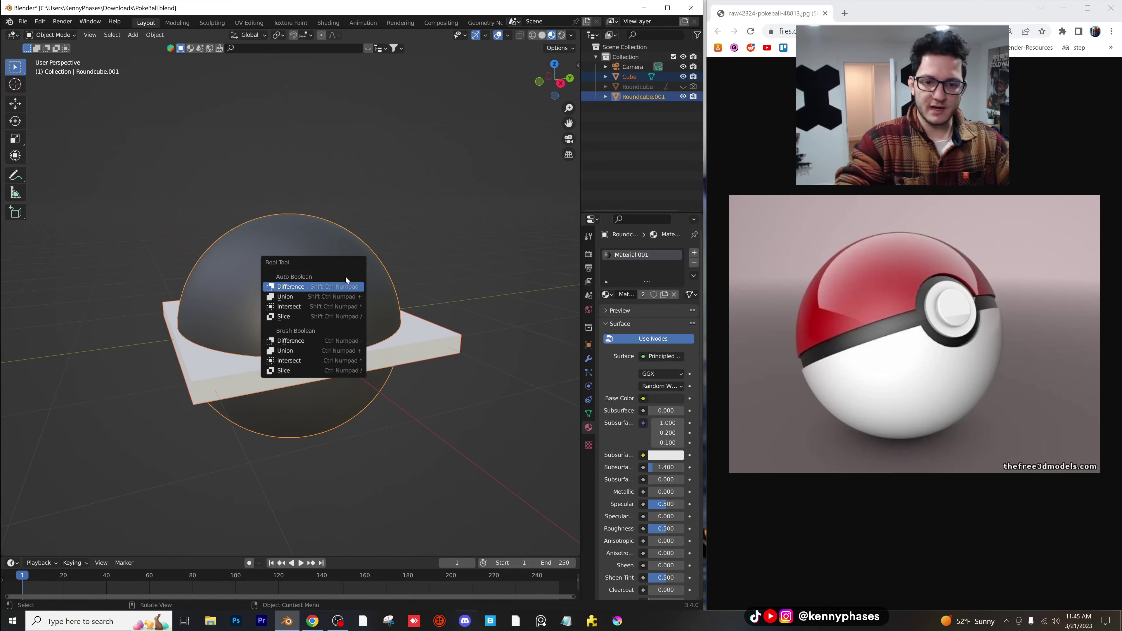
key("Down")
key("Return")
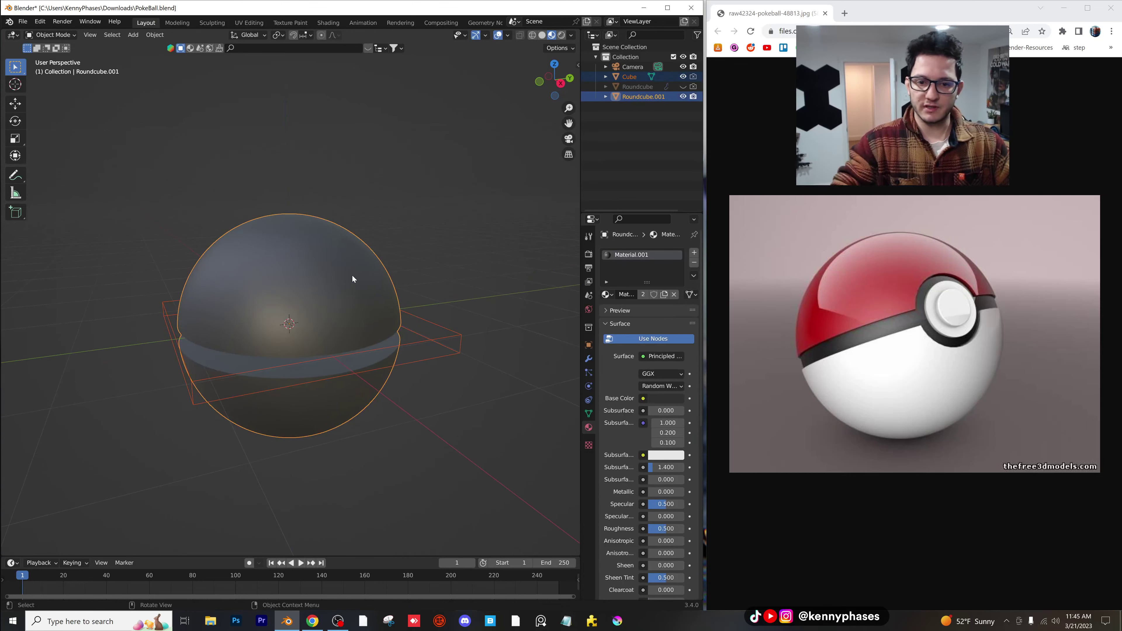
middle_click_drag(373, 249, 329, 266)
left_click(683, 86)
middle_click_drag(409, 315, 398, 326)
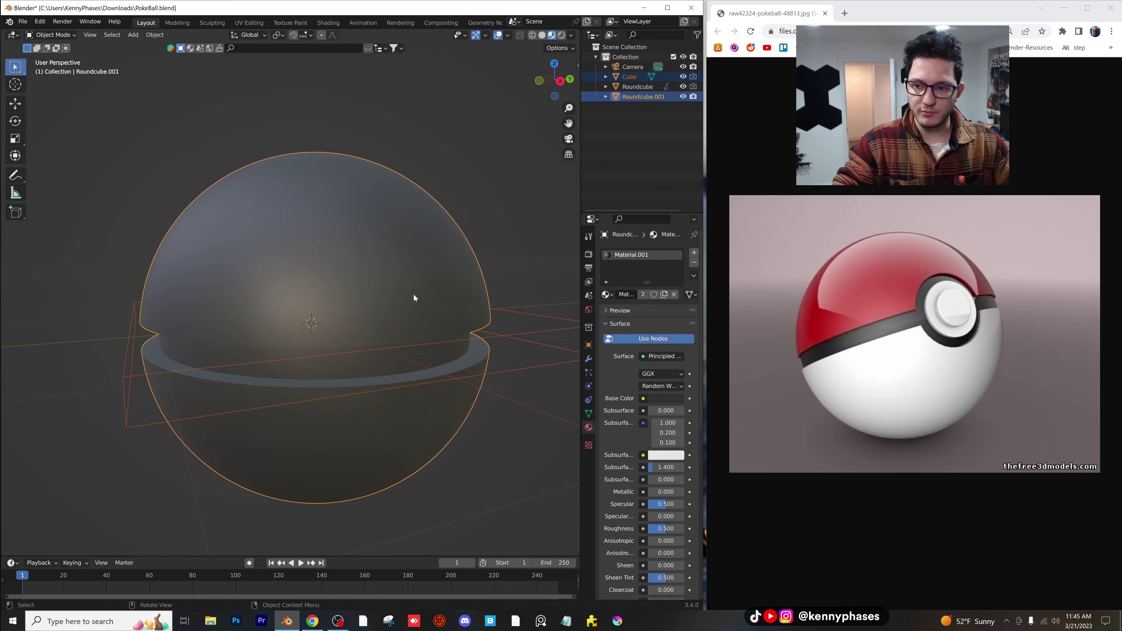
- Give the outer sphere its own copy of the dark material and lighten the copy's base color to near white
left_click(414, 295)
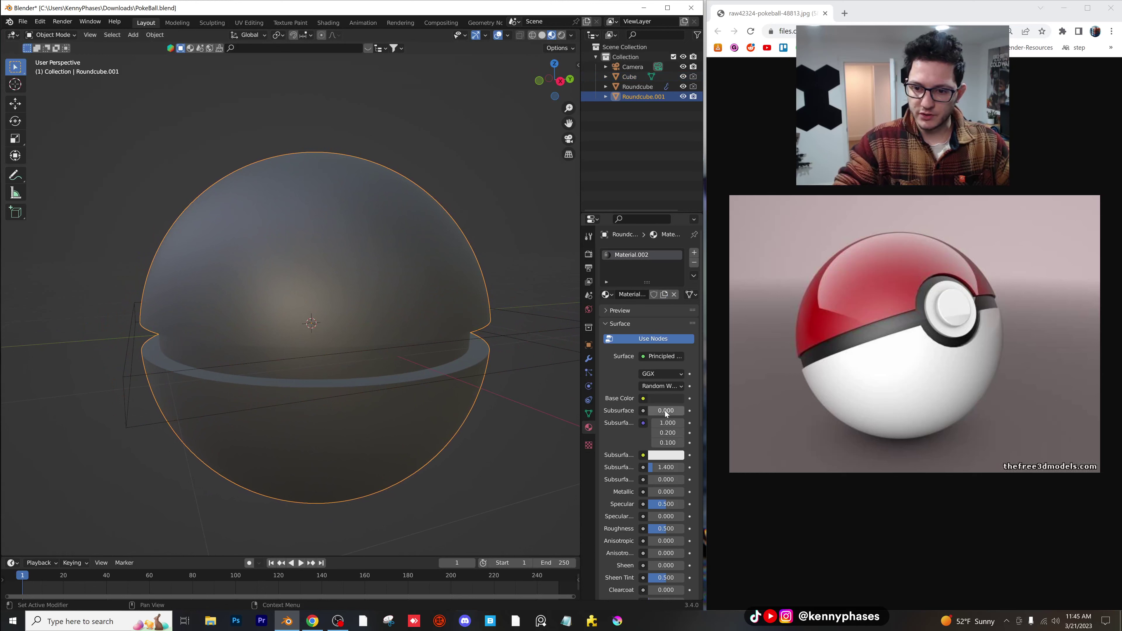
left_click(667, 398)
left_click_drag(676, 283, 676, 257)
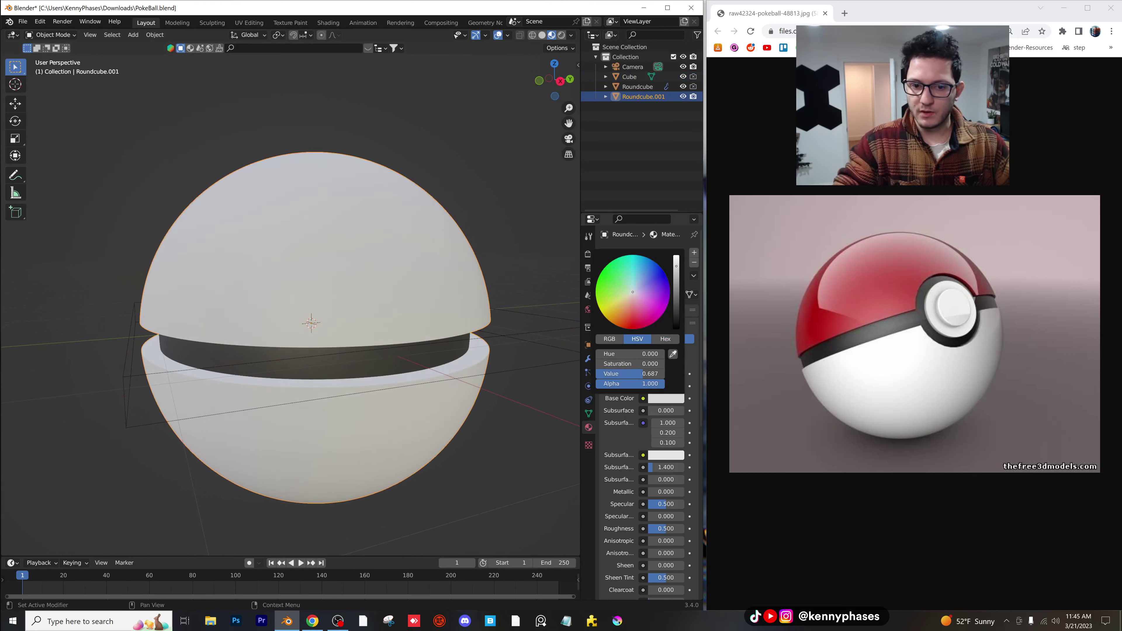
middle_click_drag(501, 302, 429, 334)
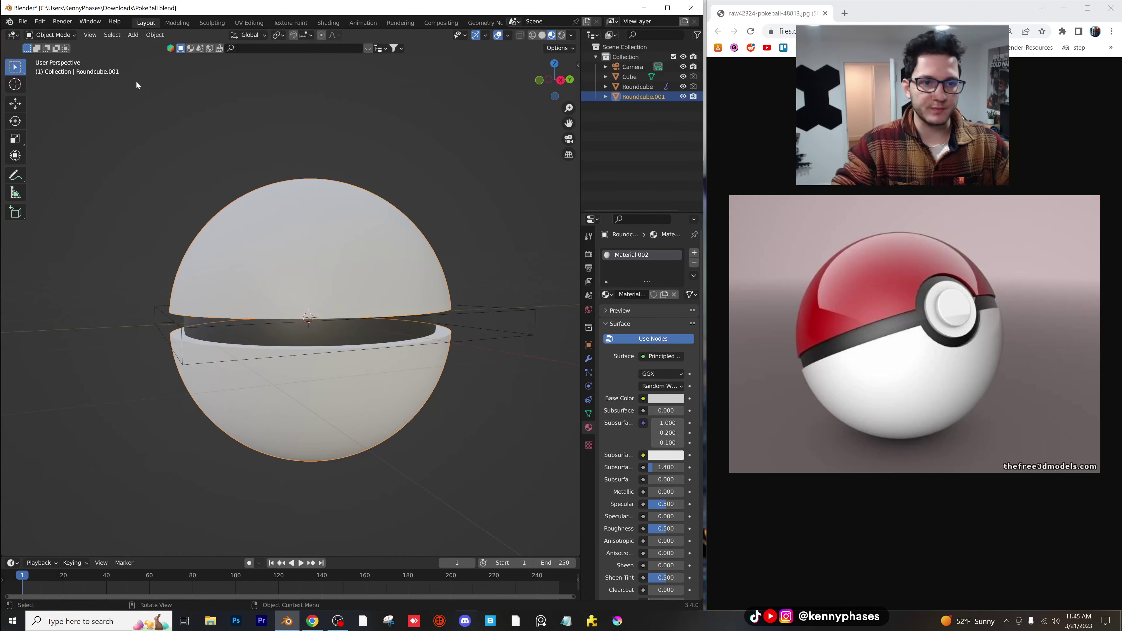
- Add a cylinder mesh at the origin and rotate it 90° about the Y axis
left_click(133, 34)
mouse_move(159, 46)
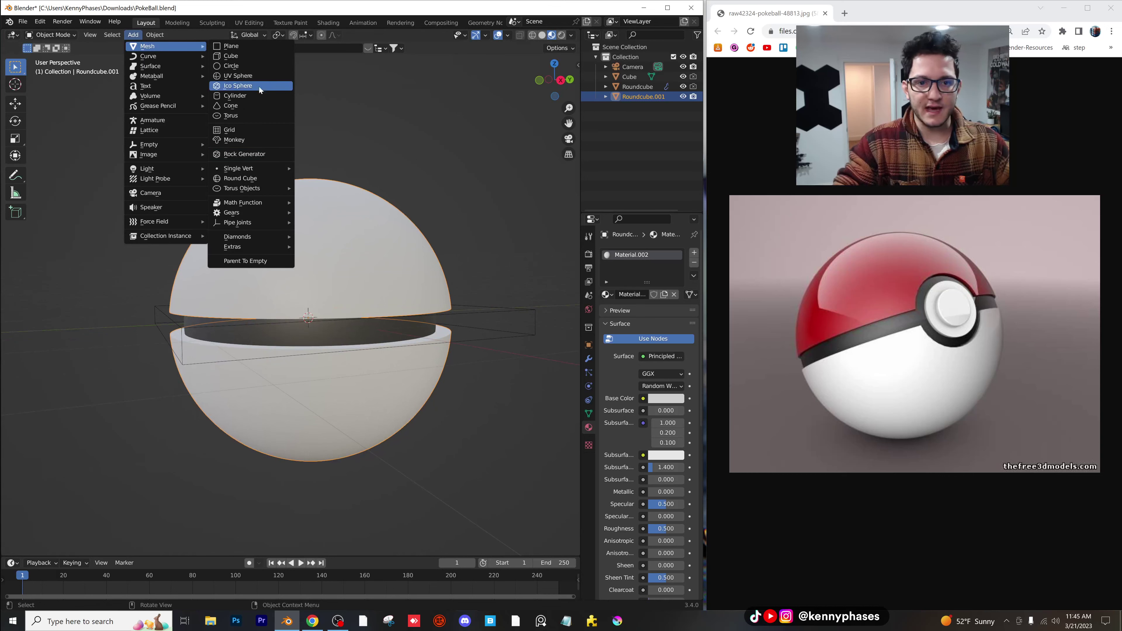
left_click(259, 95)
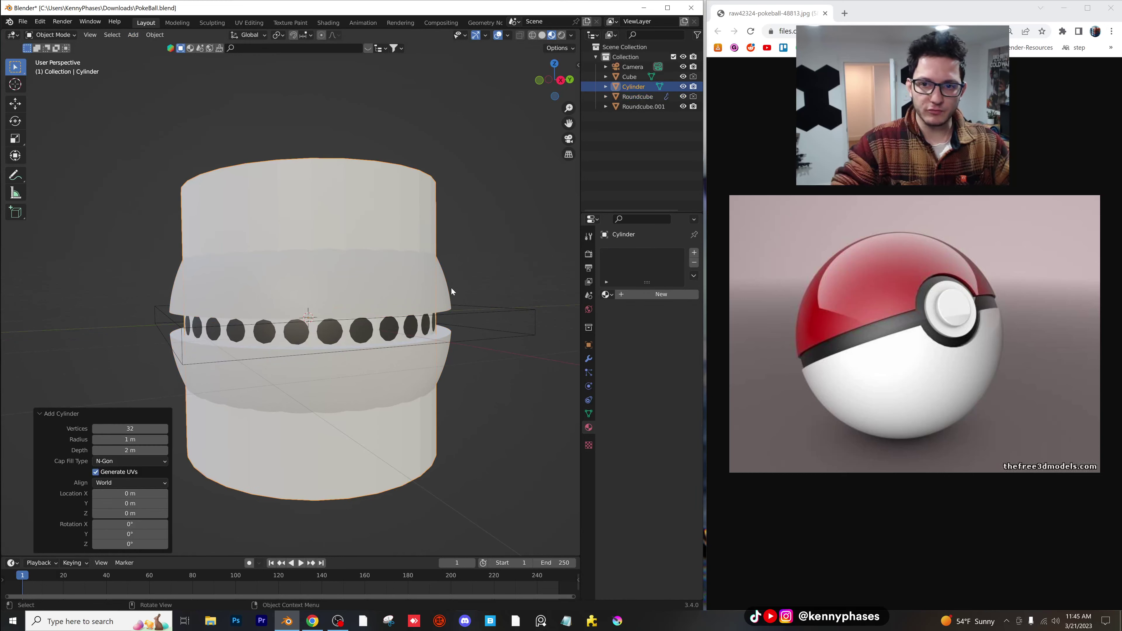
type("ry90")
key("Return")
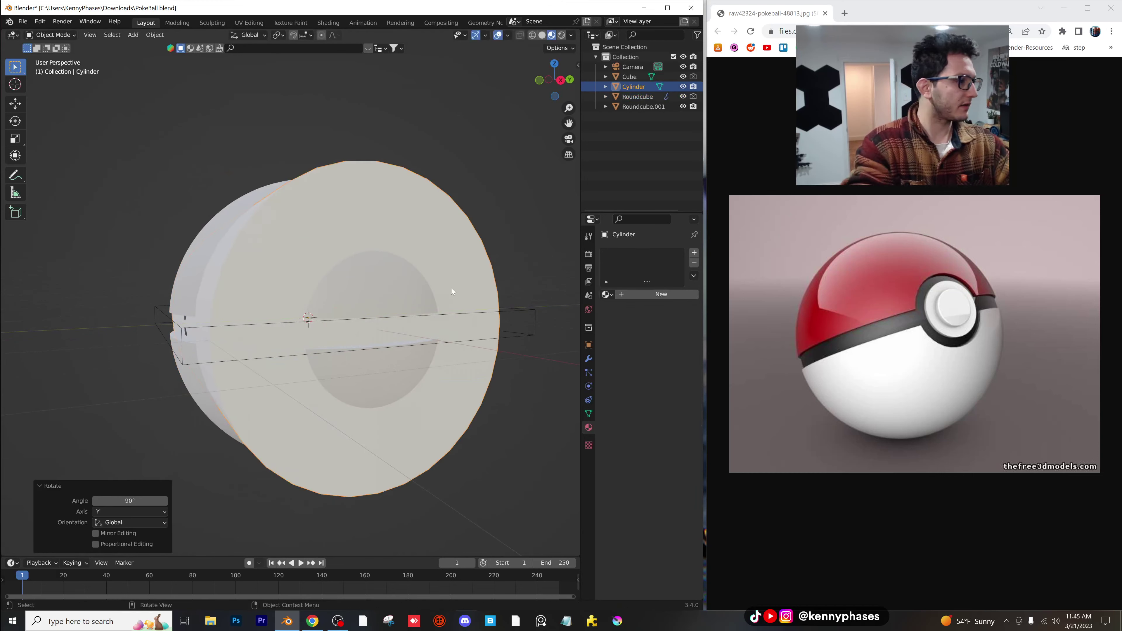
- Scale the cylinder to about 0.336, move it about 0.904 m along X, and view it from the right side
key("s")
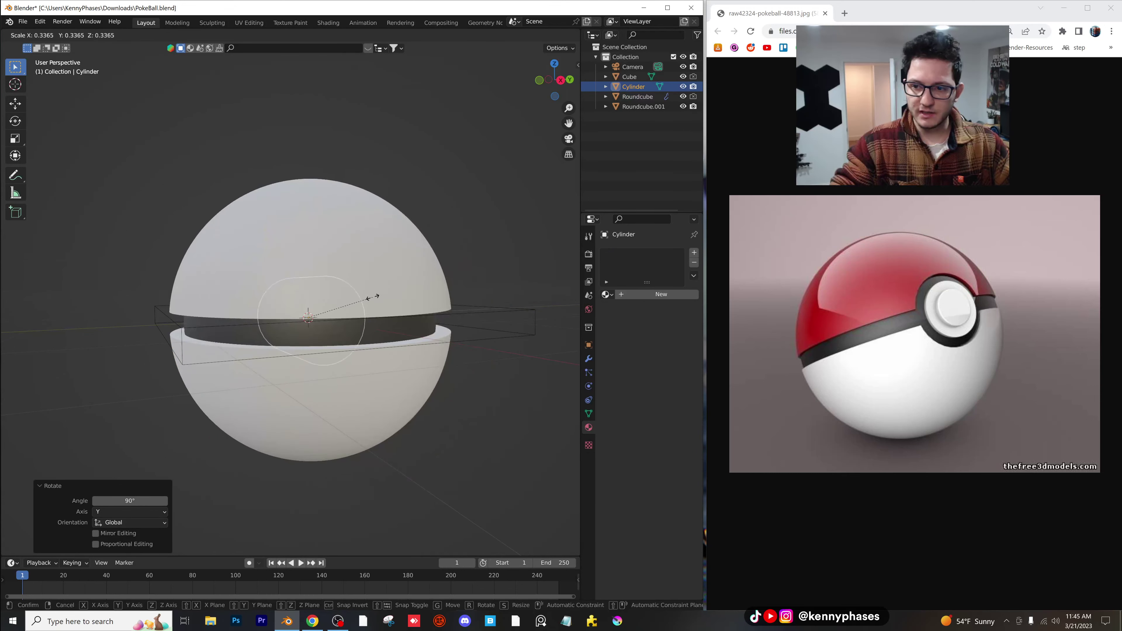
left_click(342, 306)
key("g")
key("x")
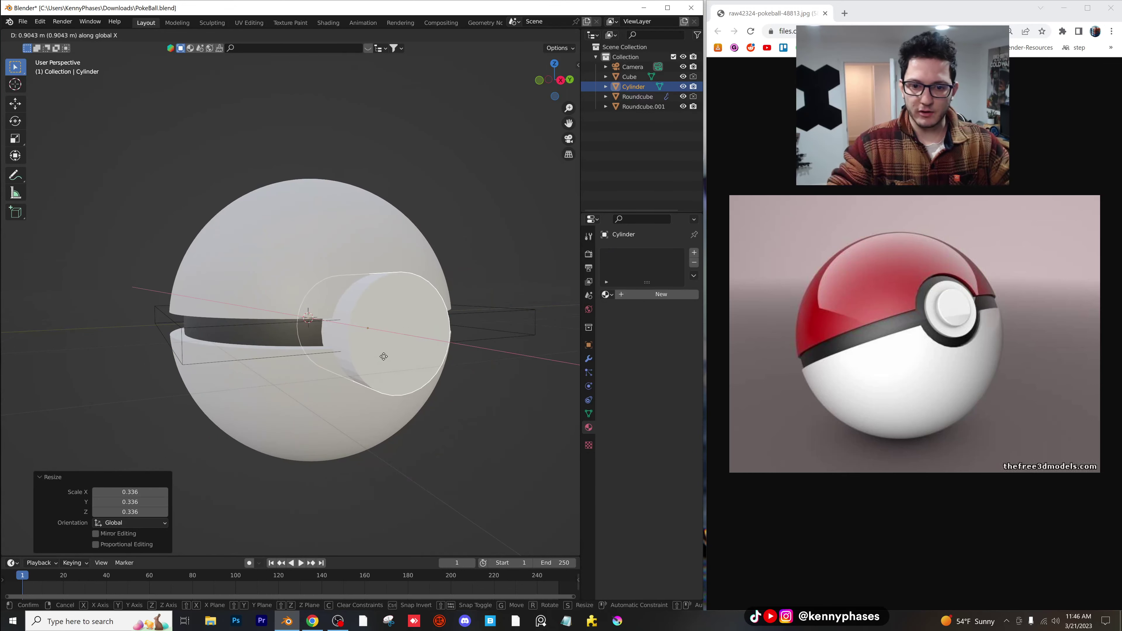
left_click(401, 337)
key("KP_3")
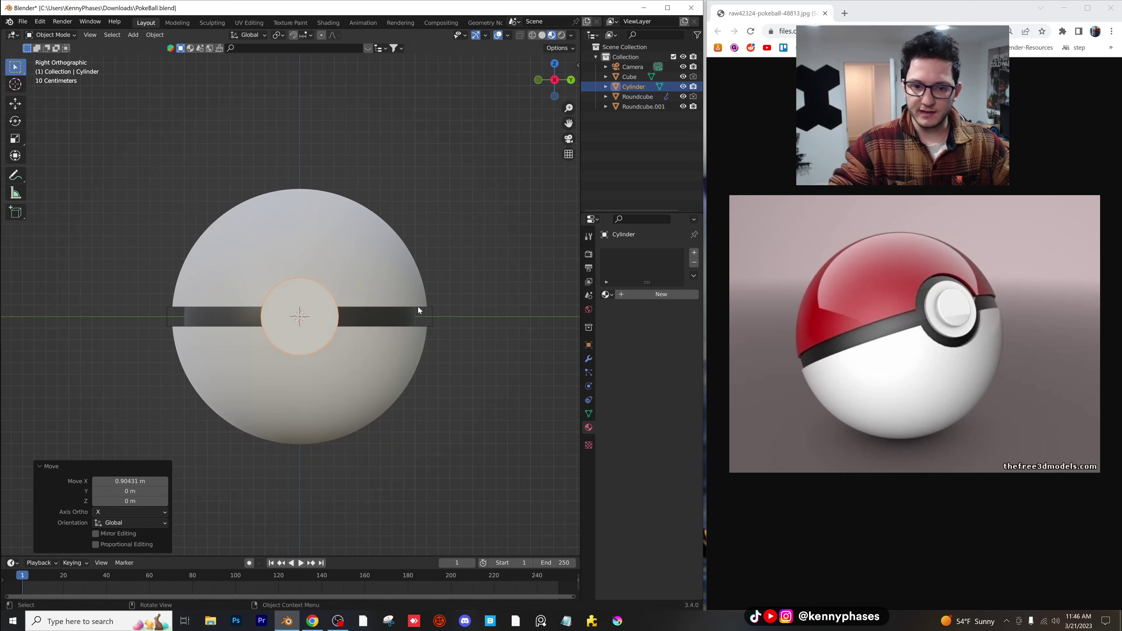
- Scale the cylinder up about 1.23 times and cut it out of the outer sphere with a Bool Tool brush Difference
key("s")
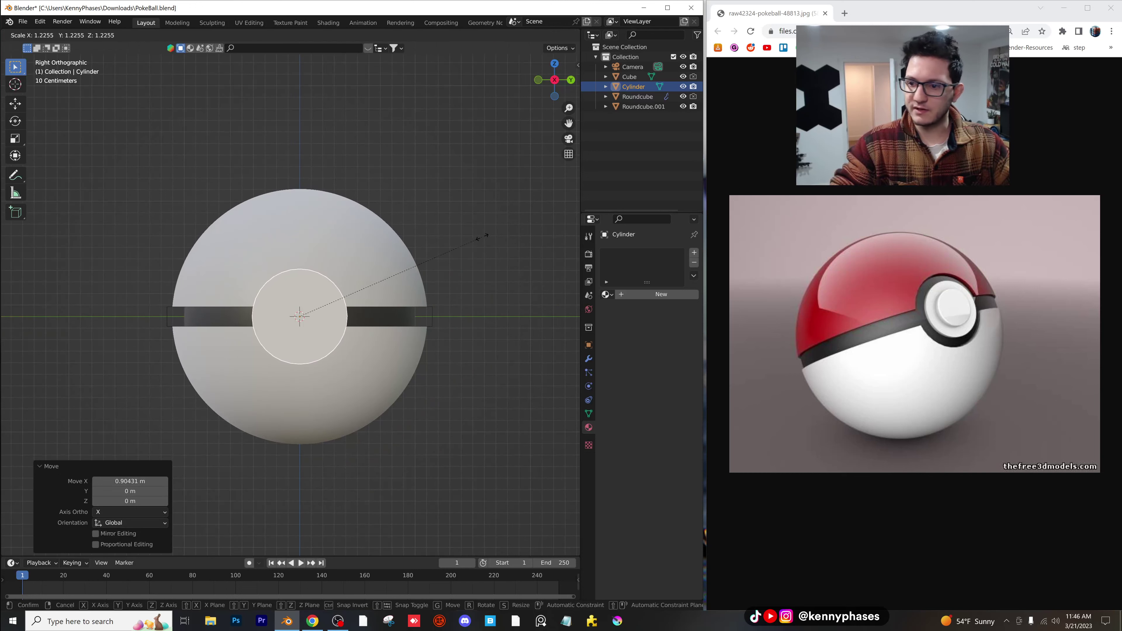
left_click(487, 234)
middle_click_drag(488, 234, 300, 254)
left_click(291, 260, "shift")
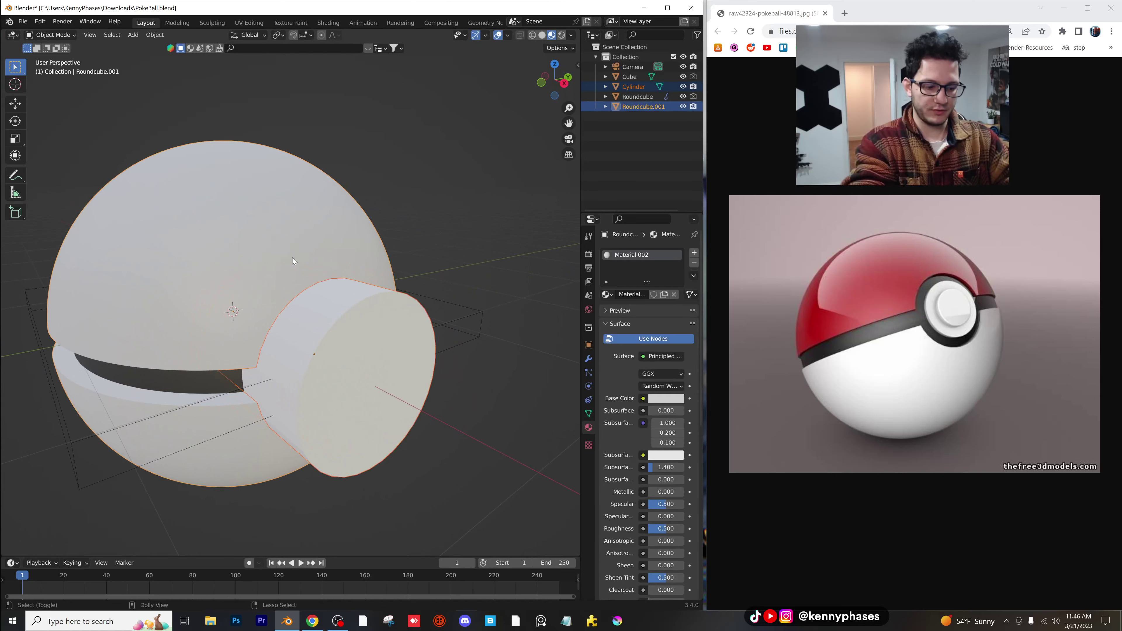
key("shift+ctrl+b")
key("Down")
key("Down")
key("Down")
key("Down")
key("Return")
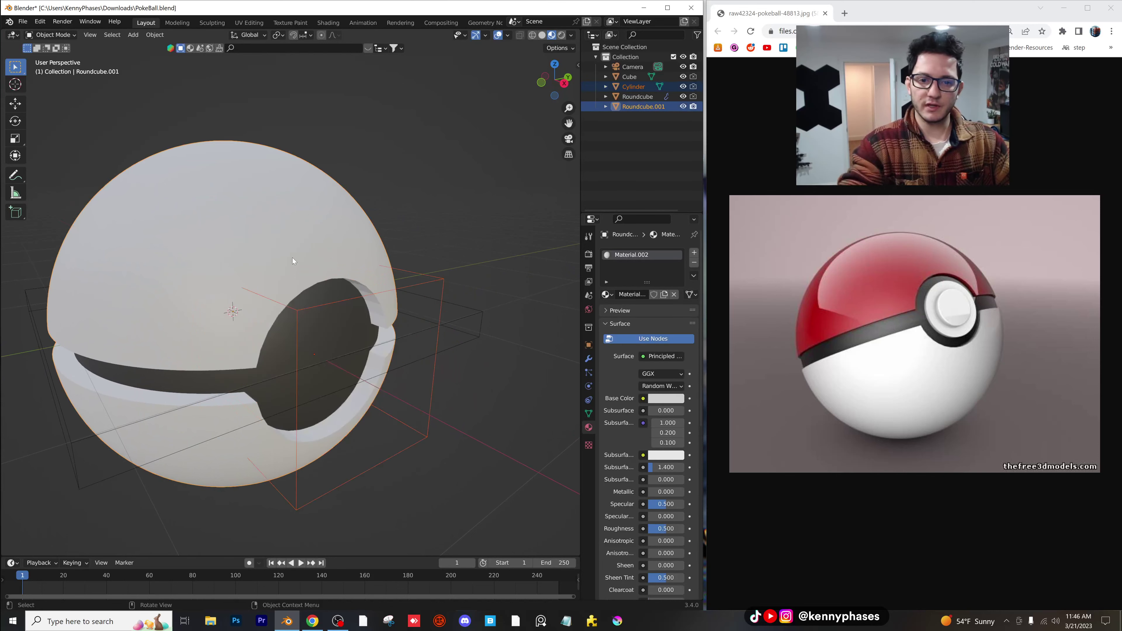
- Scale the cutting cylinder to about 0.864 of its size and save the file
left_click(441, 278)
key("s")
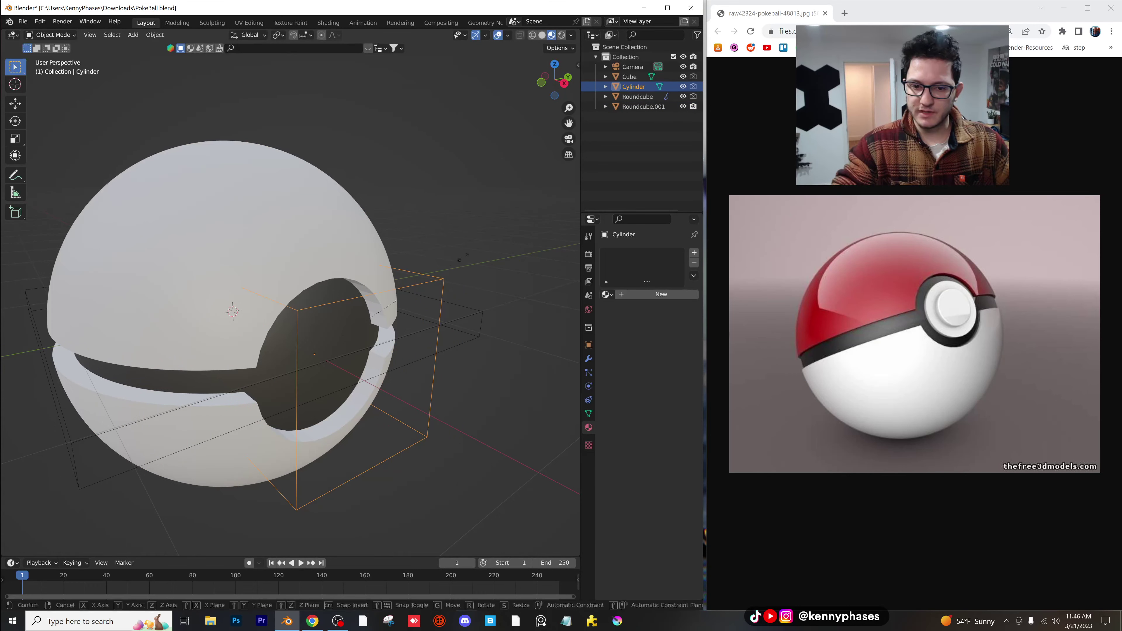
left_click(446, 275)
left_click(588, 358)
key("ctrl+s")
- Try Edge Split and level 2 Subdivision Surface modifiers on the cutting cylinder, applying the subdivision
left_click(608, 251)
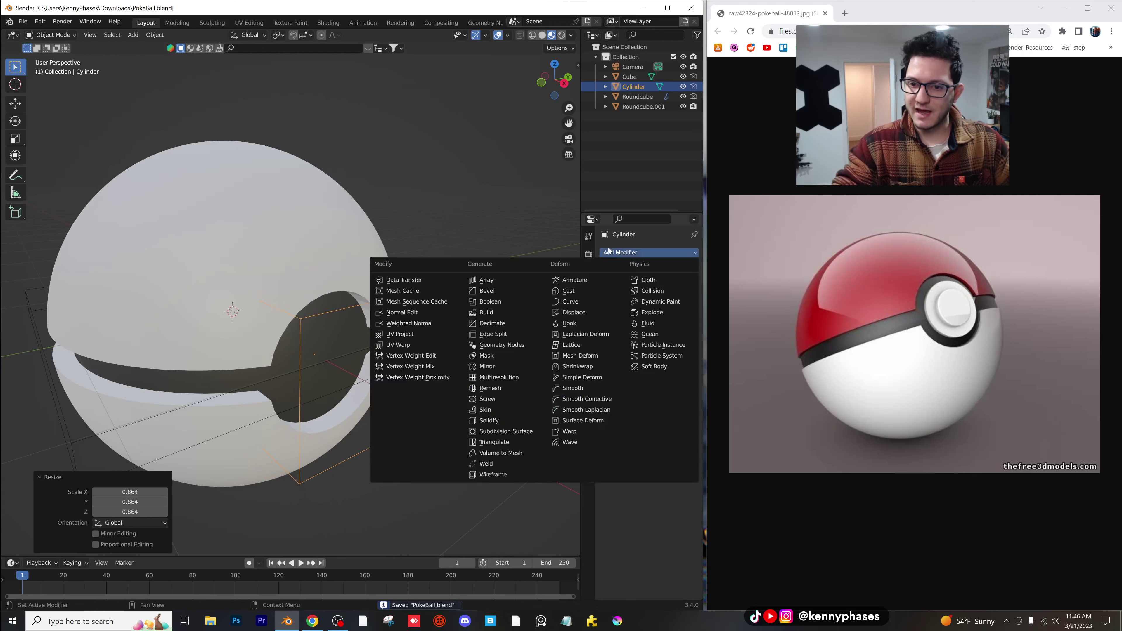
left_click(608, 251)
left_click(599, 251)
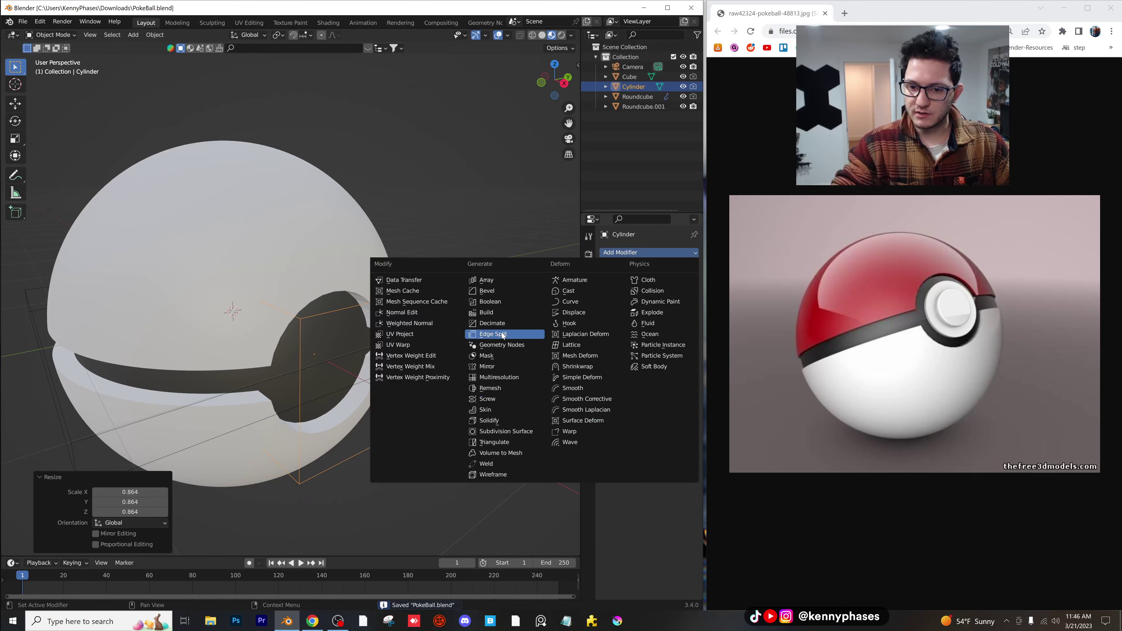
left_click(502, 335)
left_click(623, 252)
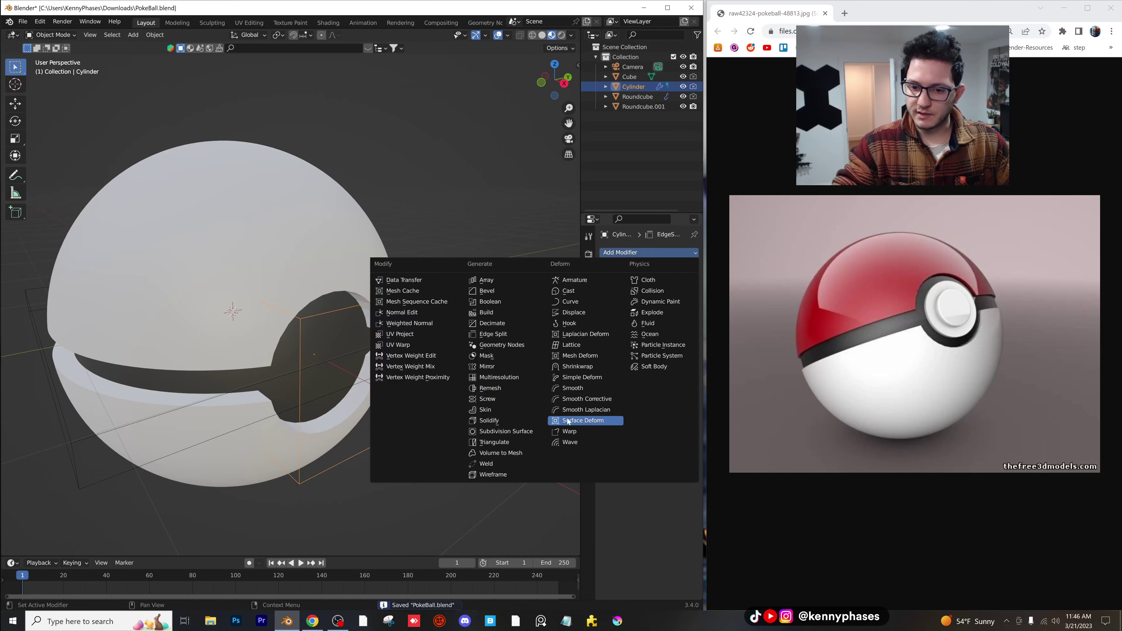
left_click(532, 431)
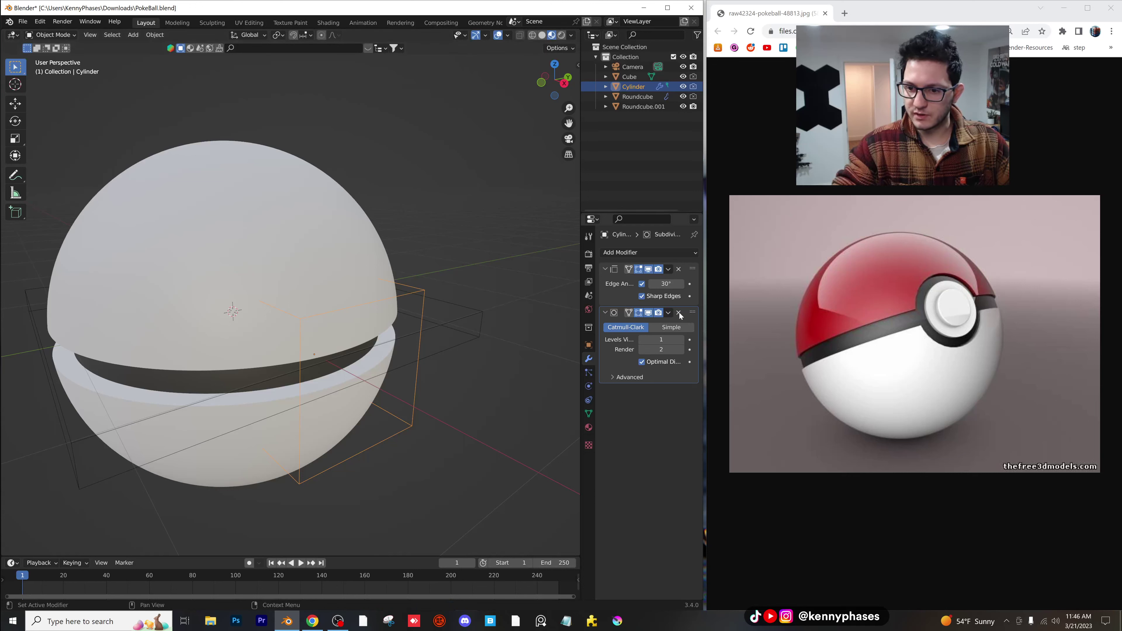
left_click(679, 339)
left_click(669, 313)
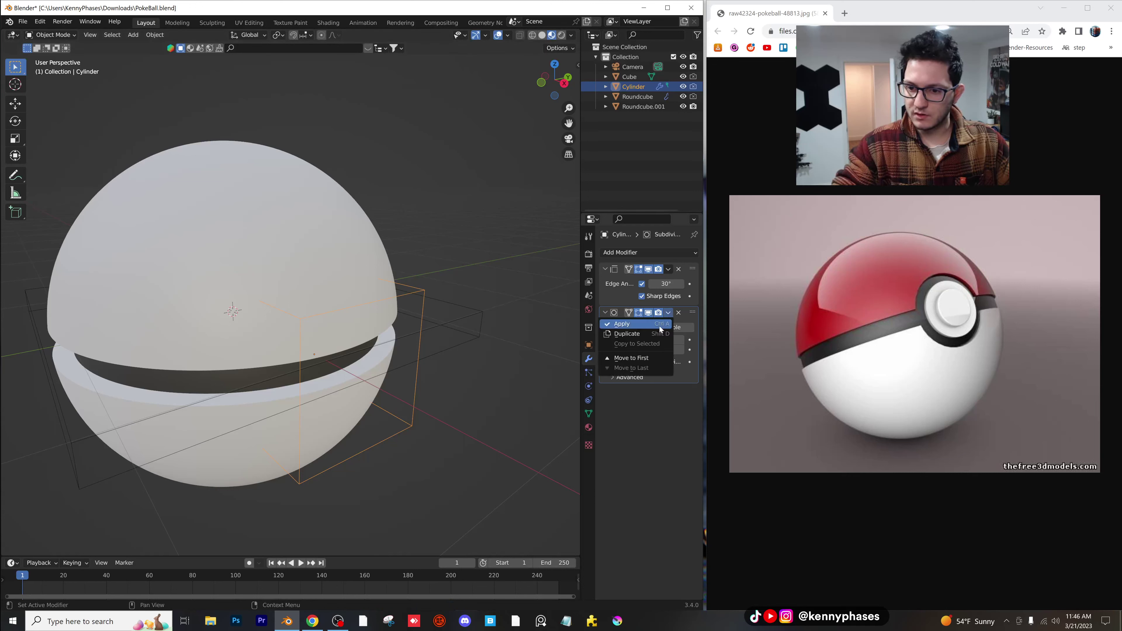
left_click(659, 326)
- Undo the applied subdivision and remove both modifiers from the cutting cylinder
key("ctrl+z")
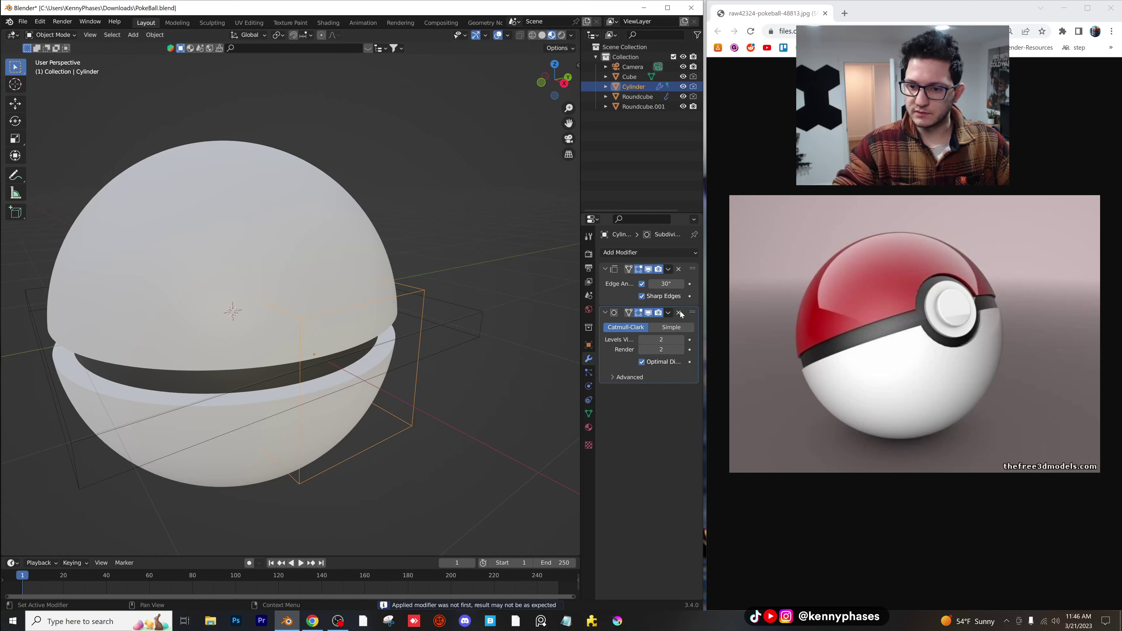
left_click(680, 312)
left_click(679, 268)
- Add a second cylinder mesh at the origin and rotate it 90° about the Y axis
scroll(370, 319, "up", 1)
mouse_move(372, 319)
middle_mouse_down()
mouse_move(415, 341)
mouse_move(363, 319)
mouse_move(381, 320)
middle_mouse_up()
scroll(370, 321, "down", 2)
scroll(364, 318, "down", 1)
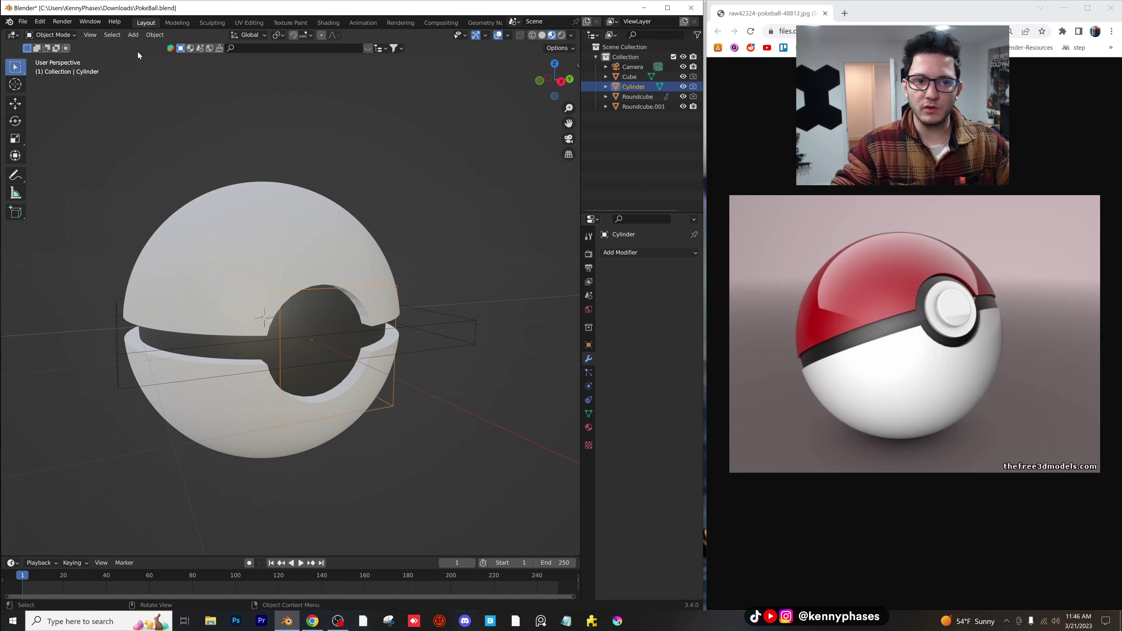
left_click(133, 34)
mouse_move(150, 46)
left_click(255, 95)
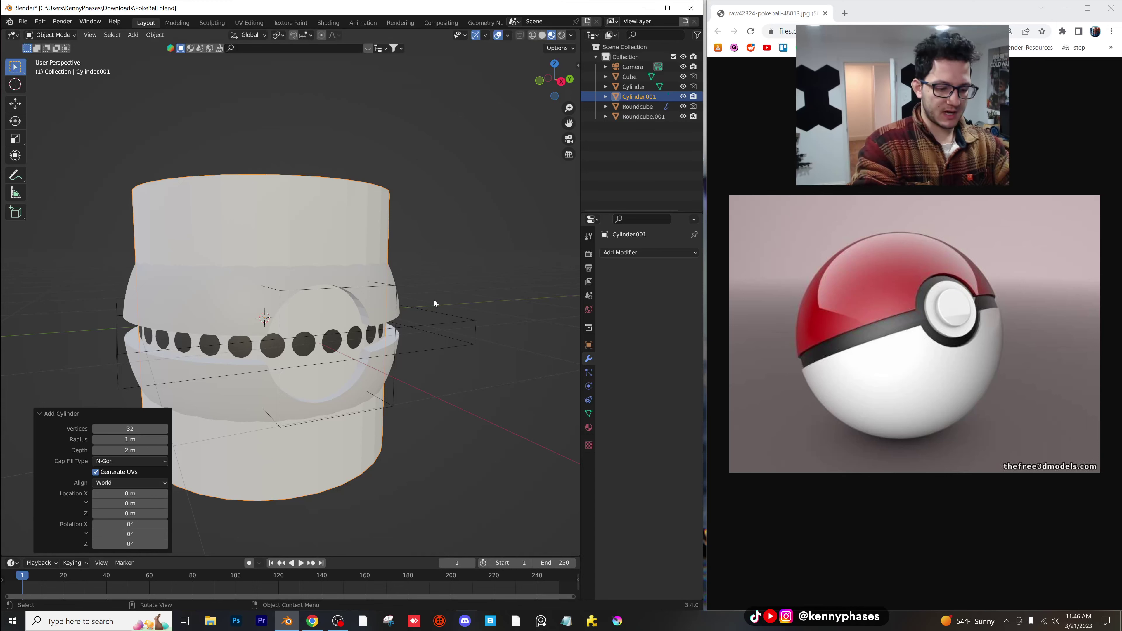
key("r")
key("y")
key("9")
key("0")
key("Return")
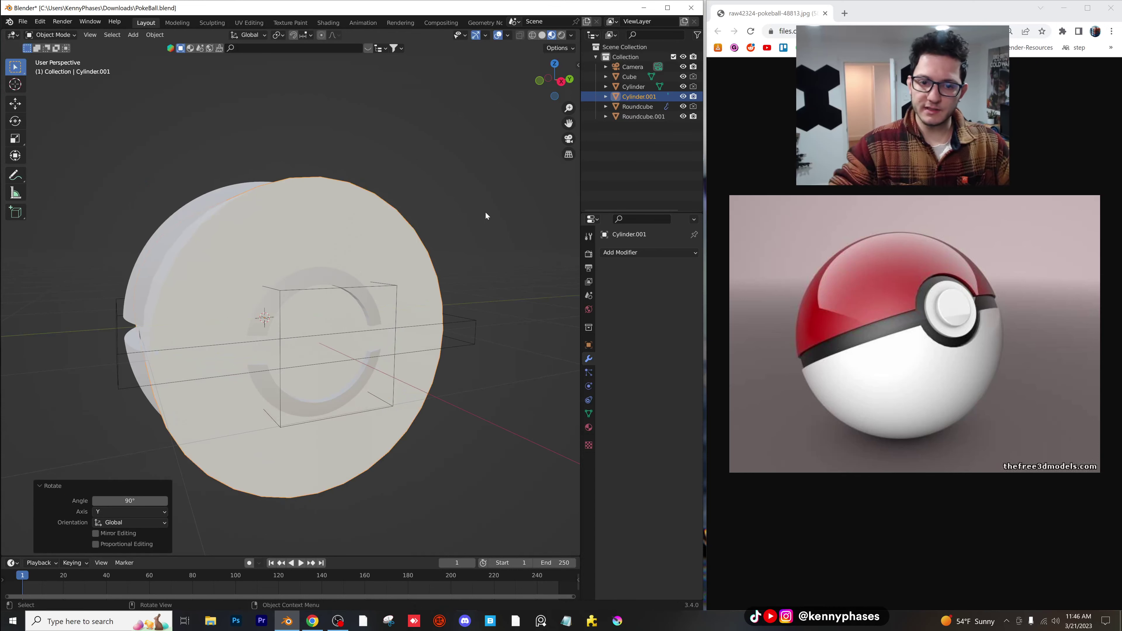
- Scale the new cylinder to about 0.408, move it about 1.195 m along X, and scale it again by about 0.819
key("s")
left_click(362, 293)
key("g")
key("x")
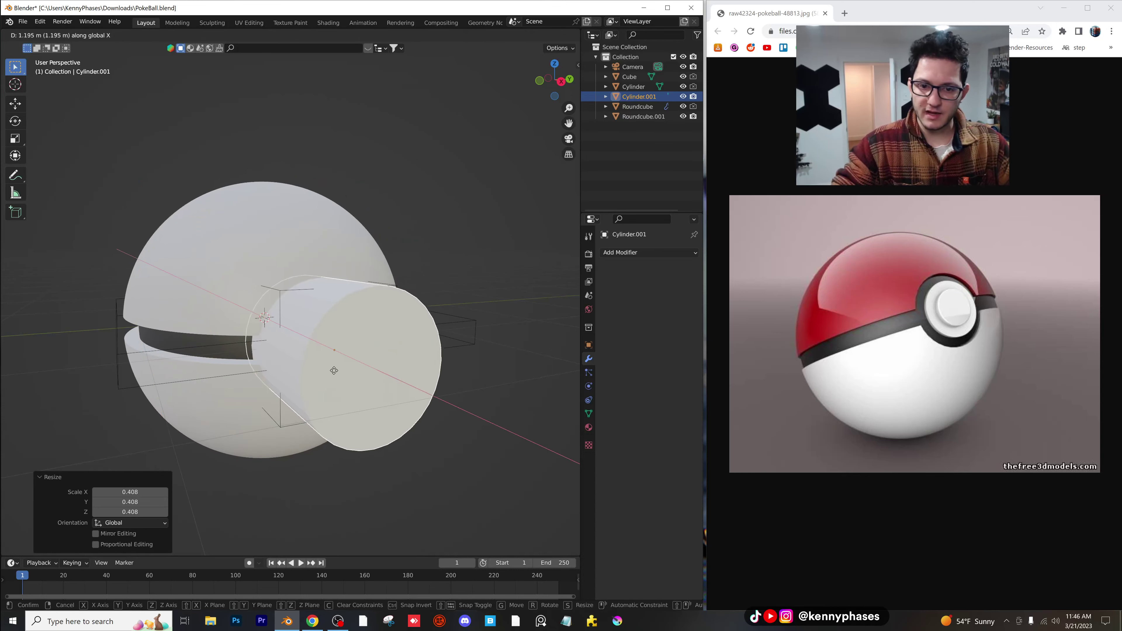
left_click(334, 370)
key("s")
key("Return")
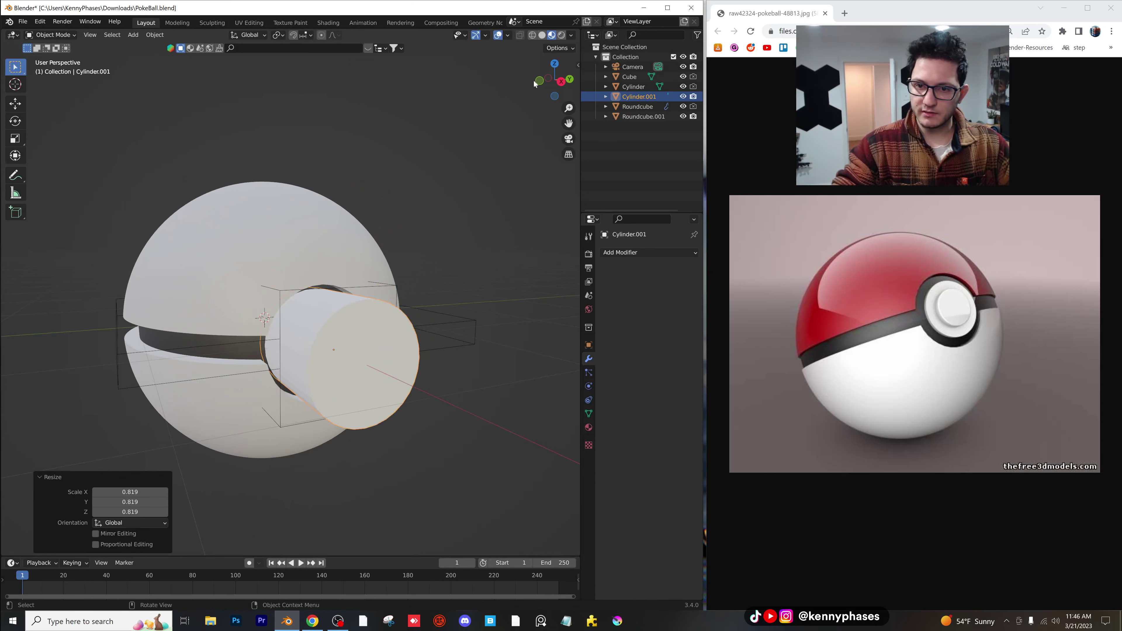
- From the right side view, shrink the cylinder by about 0.920 and again by 0.958 to leave a dark ring around it
left_click(560, 81)
key("s")
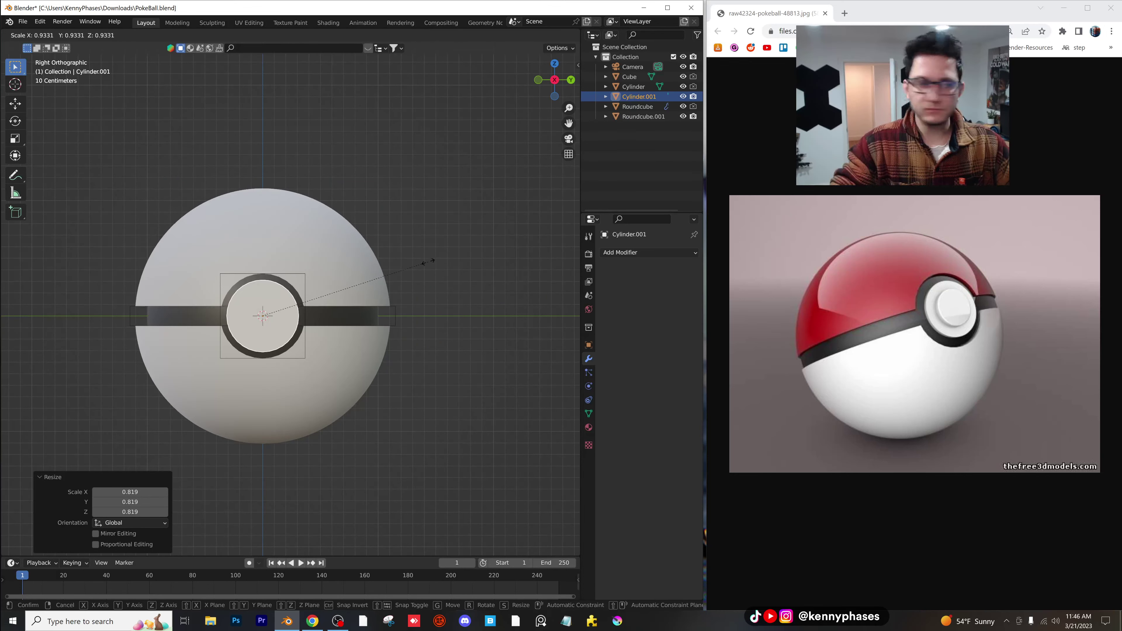
key("Return")
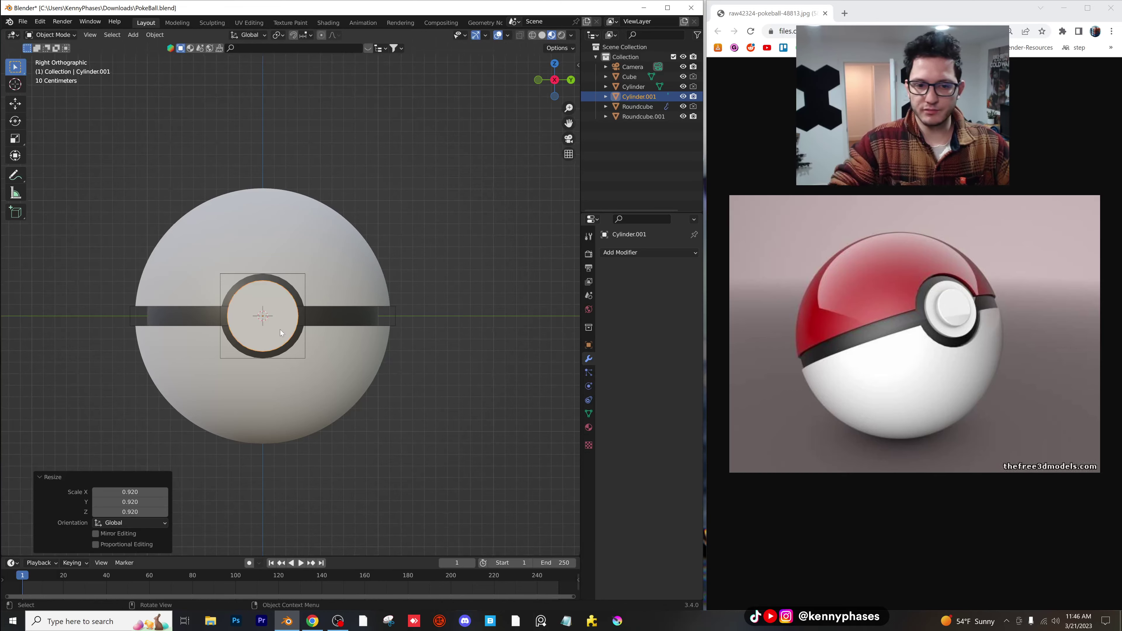
scroll(285, 329, "up", 3)
key("s")
key("Return")
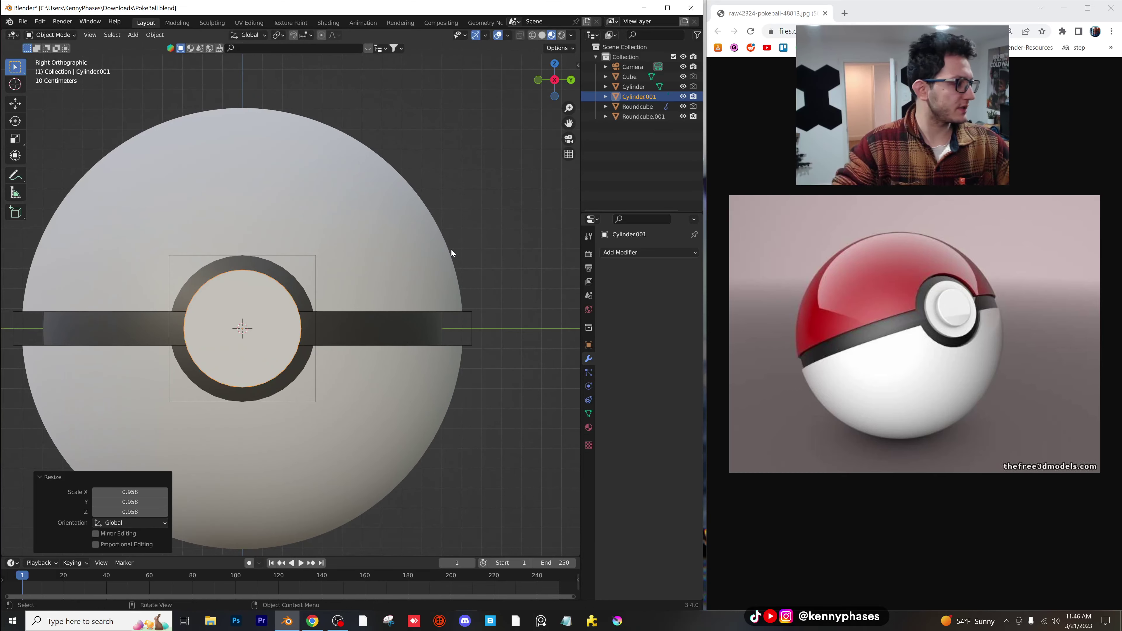
- Flatten the cylinder along X to about 0.183 and move it about -0.193 m along X into the round cutout
middle_click_drag(420, 265, 400, 324)
key("s")
key("x")
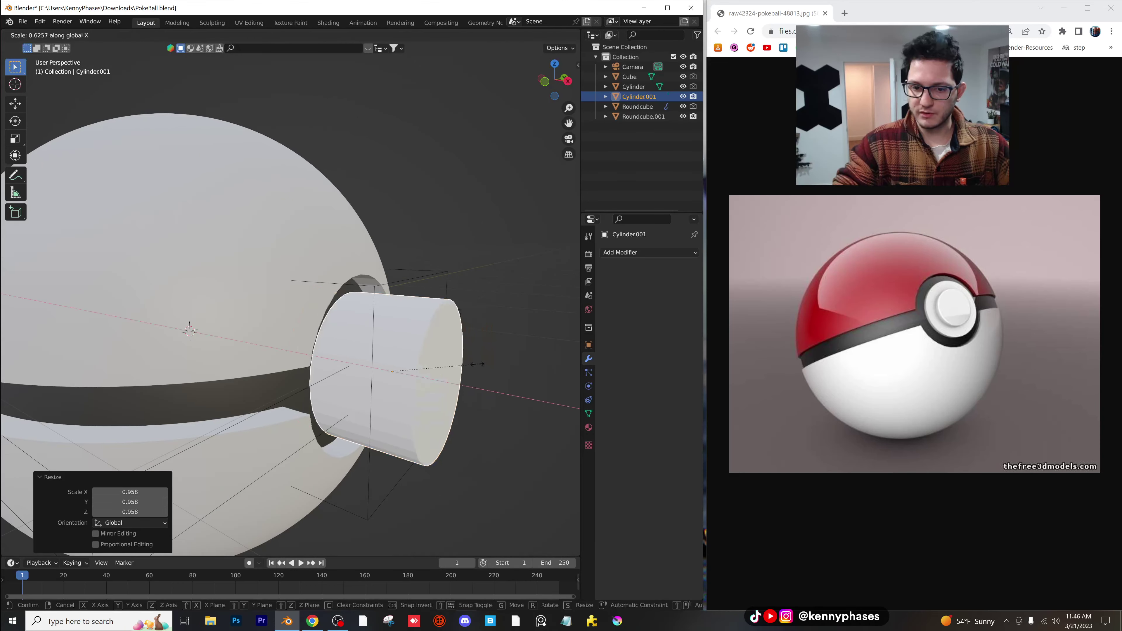
key("Return")
left_click(546, 82)
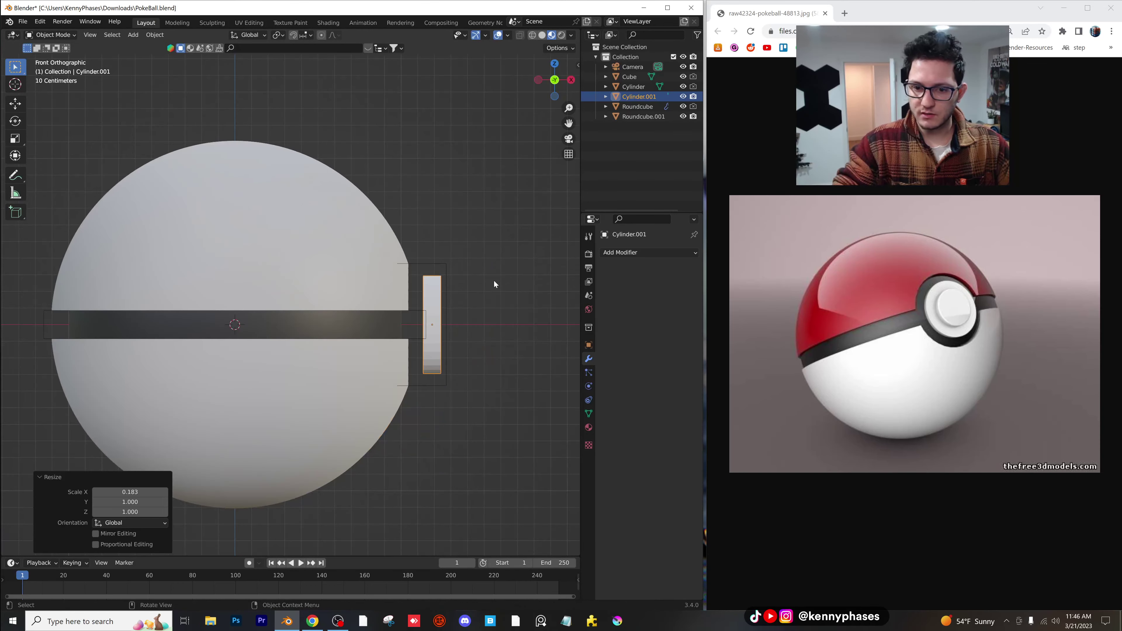
key("g")
key("x")
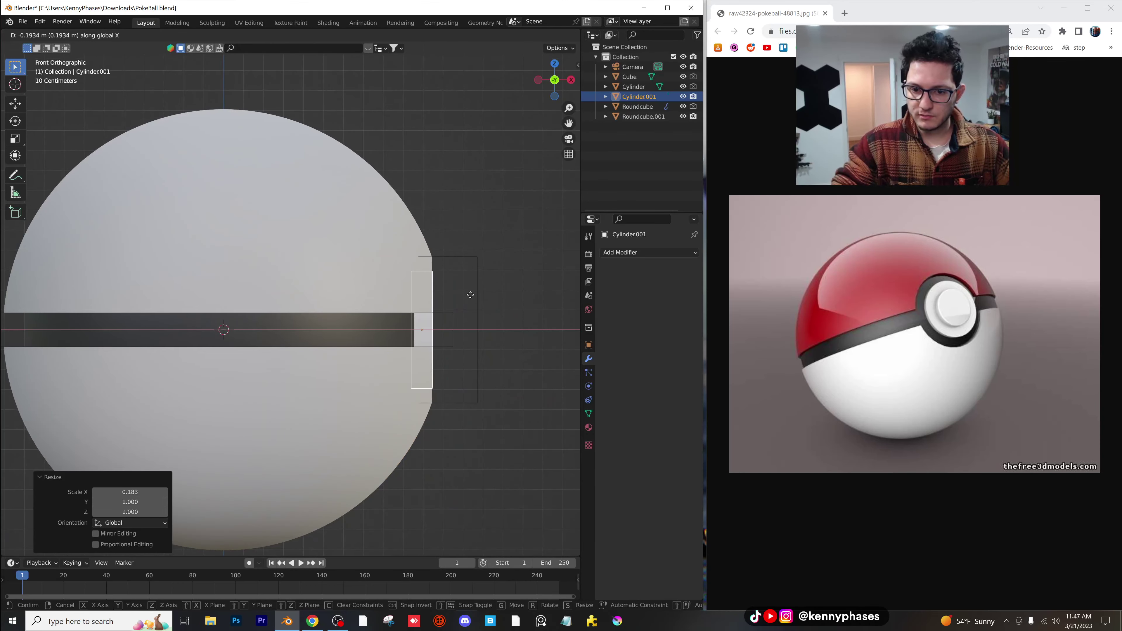
key("Return")
- Duplicate the flattened cylinder, move the copy outward along X, and scale it to about 0.817
middle_click_drag(469, 295, 381, 312)
scroll(382, 315, "up", 1)
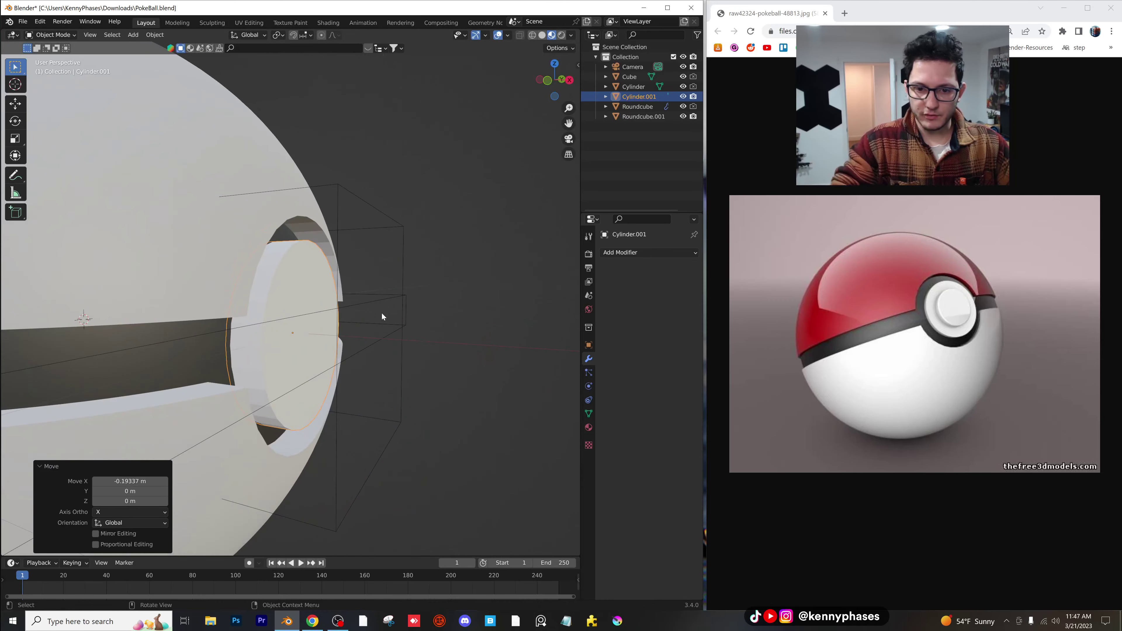
key("shift+d")
right_click(390, 313)
key("g")
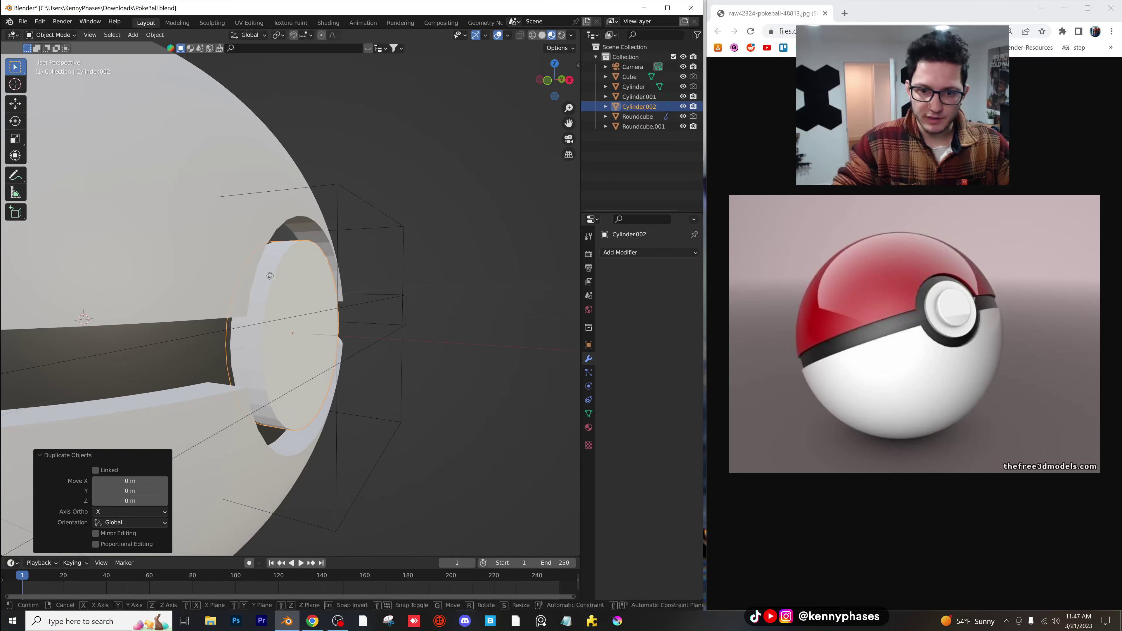
key("x")
key("Return")
key("s")
key("Return")
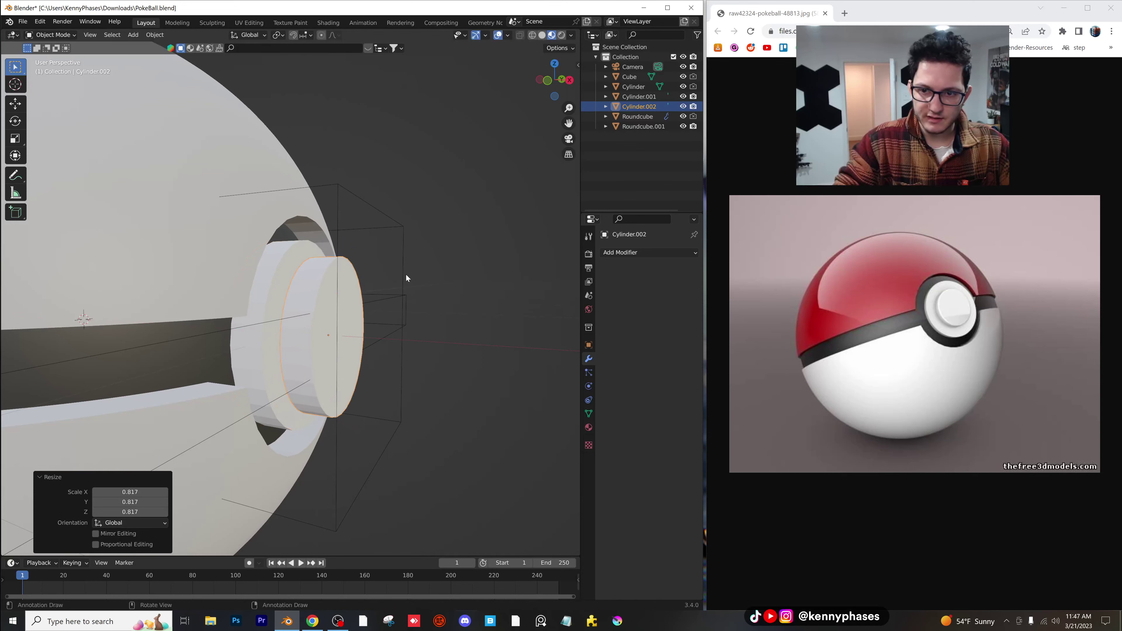
- Push the smaller button cylinder back along X by about 0.041 m and another 0.013 m
key("g")
key("x")
key("Return")
scroll(254, 303, "up", 4)
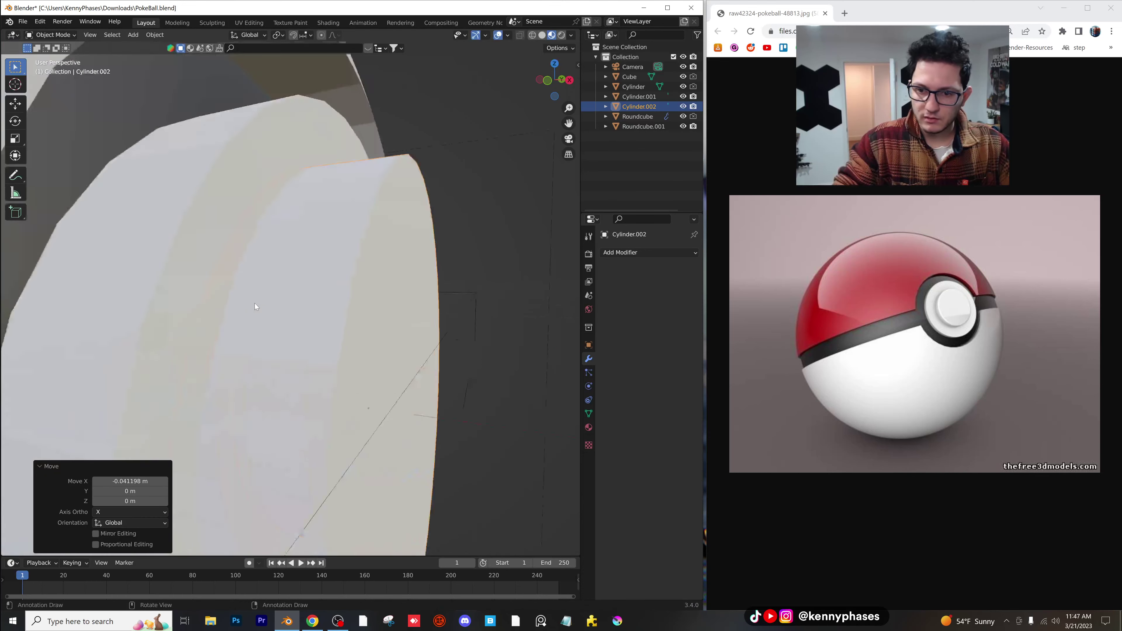
scroll(294, 300, "down", 4)
key("s")
key("x")
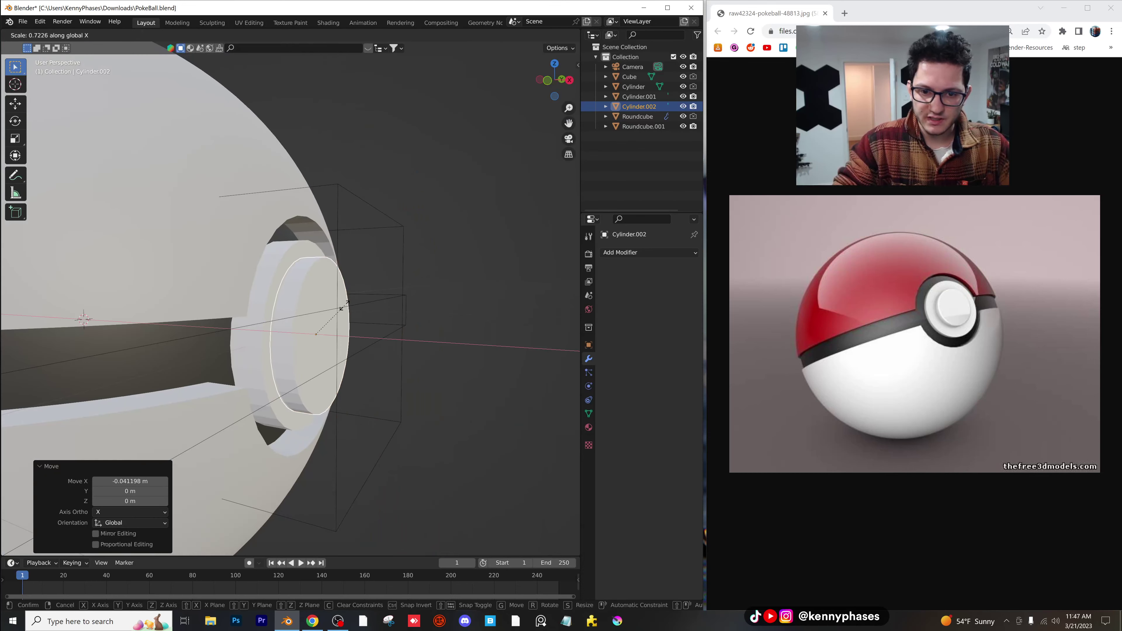
key("Escape")
key("g")
key("x")
key("Return")
- Save the file and apply the scale of the wider button cylinder
scroll(290, 305, "down", 3)
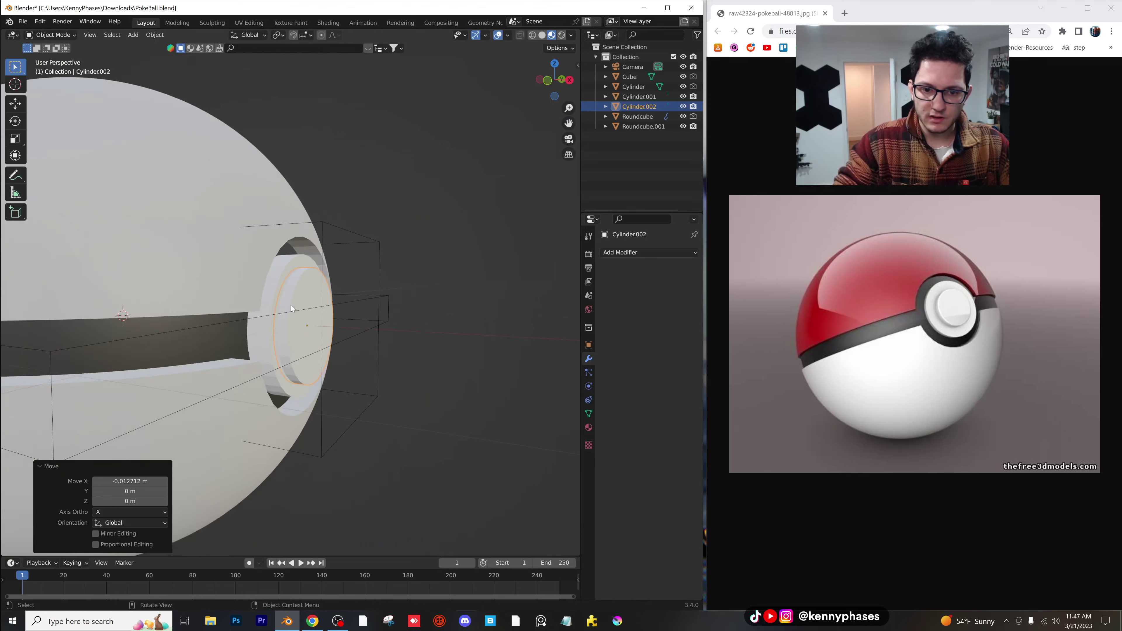
middle_click_drag(291, 305, 346, 322)
middle_click_drag(346, 322, 437, 340)
scroll(446, 331, "up", 4)
scroll(423, 334, "down", 3)
scroll(437, 337, "up", 2)
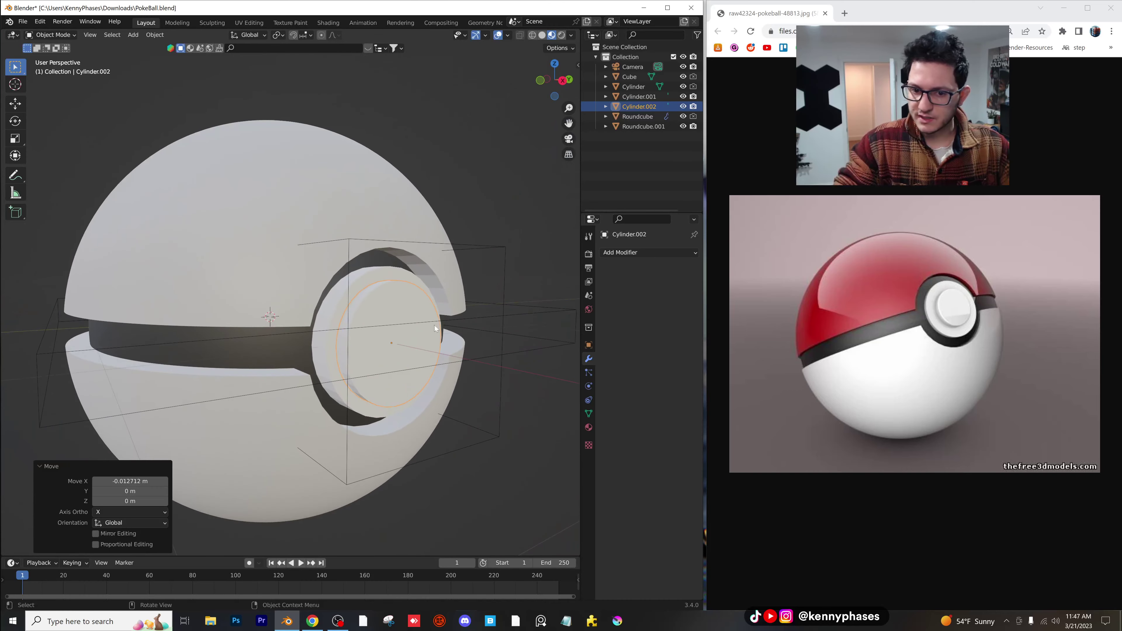
left_click(343, 285)
key("ctrl+s")
left_click(154, 34)
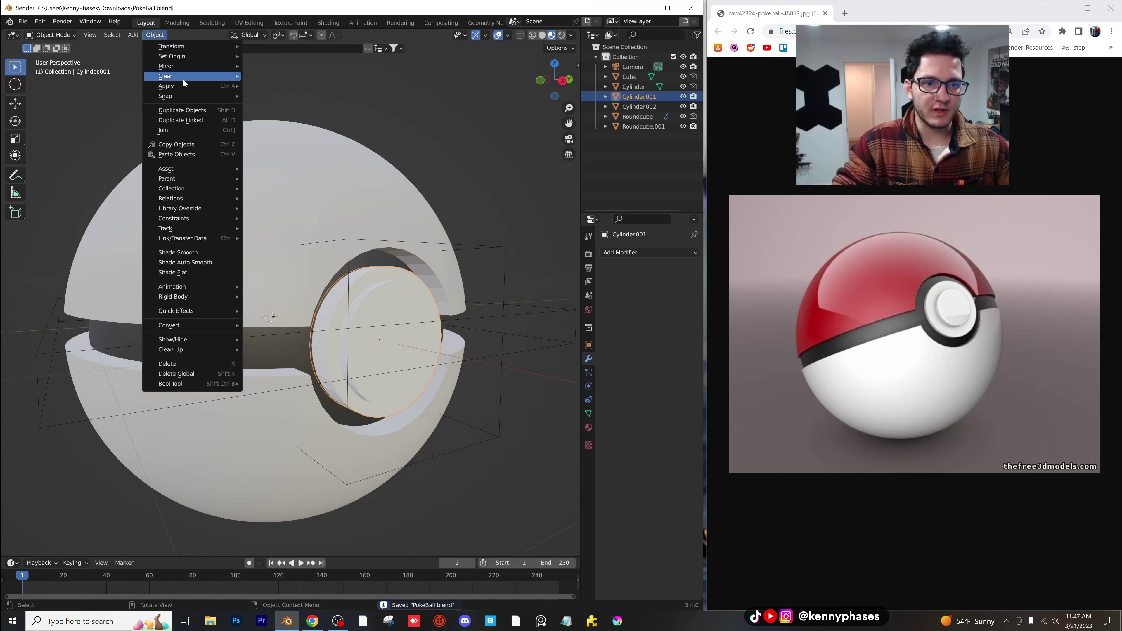
mouse_move(190, 85)
left_click(275, 105)
- Apply the scale of the smaller front button cylinder
left_click(363, 297)
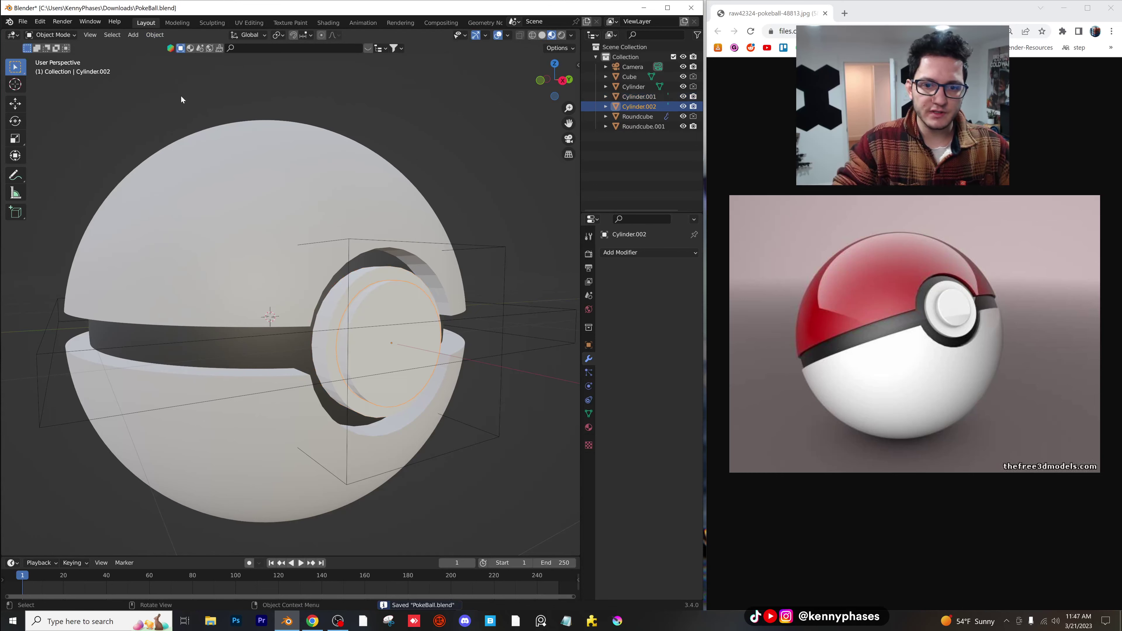
left_click(155, 35)
mouse_move(193, 86)
left_click(283, 105)
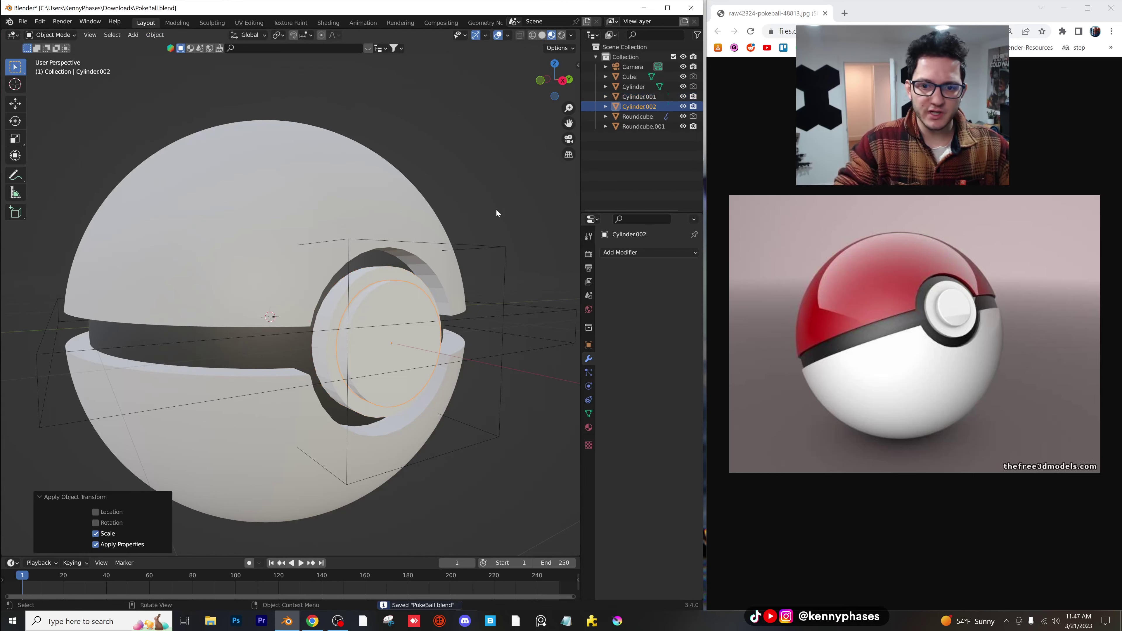
- Add a Bevel modifier to the wider button cylinder with an amount of about 0.089 m
left_click(377, 279)
scroll(384, 275, "up", 3)
left_click(625, 251)
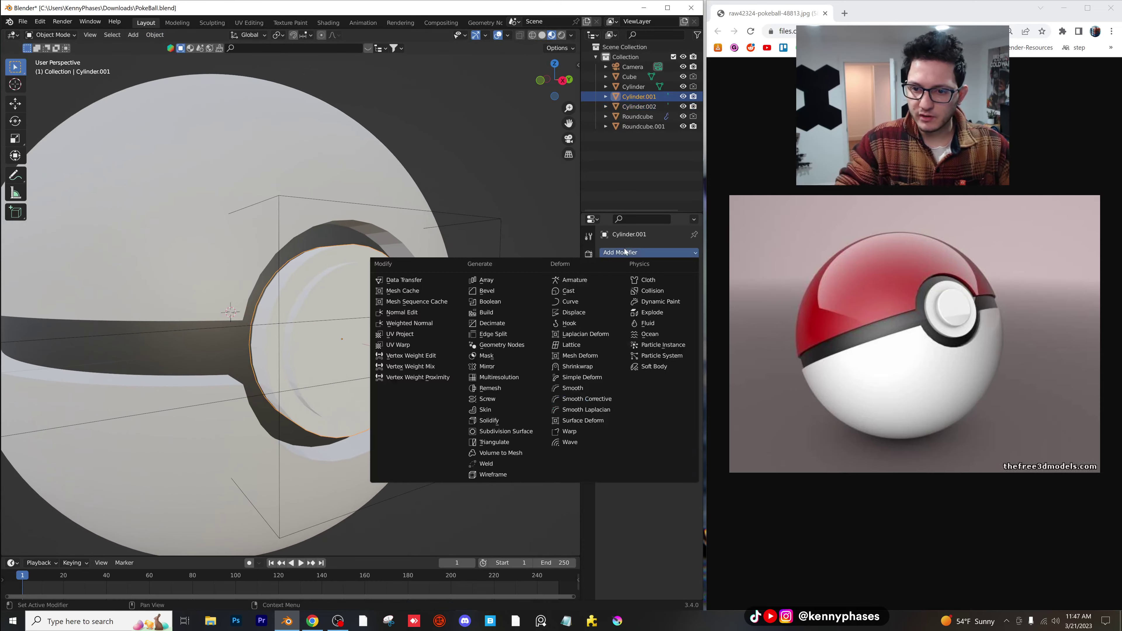
left_click(511, 290)
scroll(344, 263, "up", 2)
left_click_drag(662, 306, 655, 307)
- Switch the viewport to solid shading with random object colors
left_click(543, 35)
left_click(570, 35)
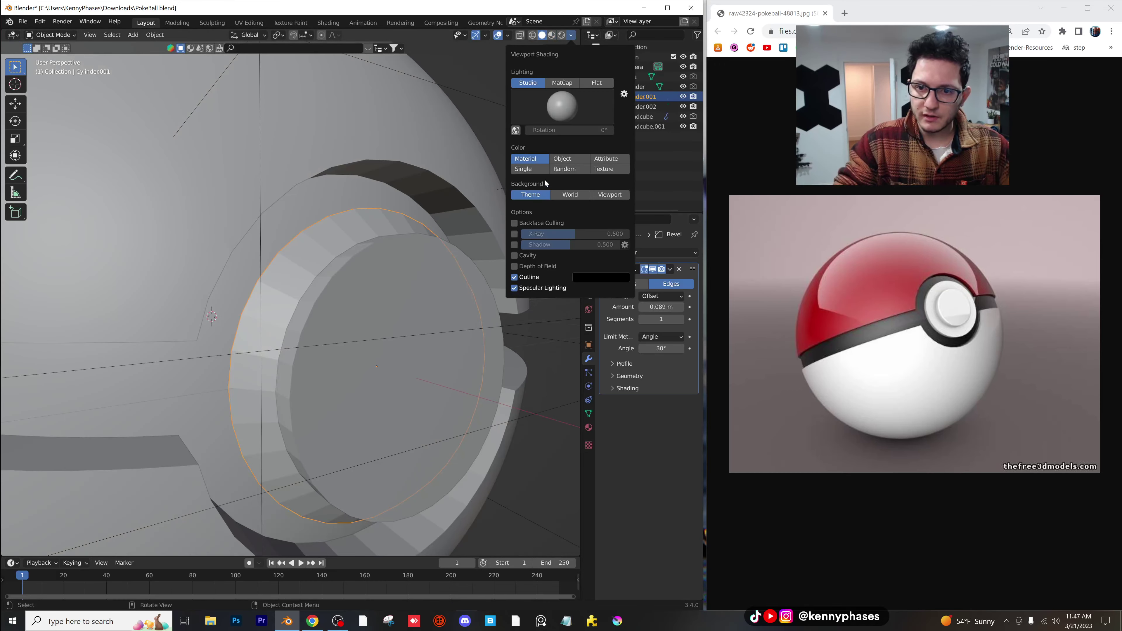
left_click(567, 172)
- Reduce the wider button cylinder's bevel amount to 0.011 m
left_click(405, 223)
left_click(406, 220)
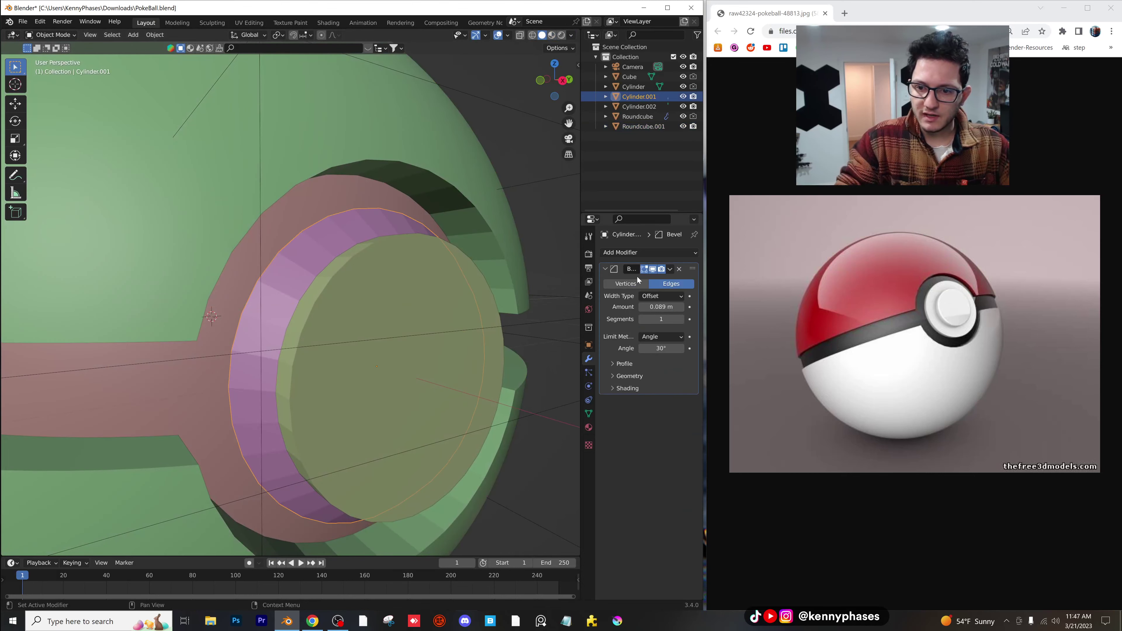
left_click_drag(661, 307, 625, 307)
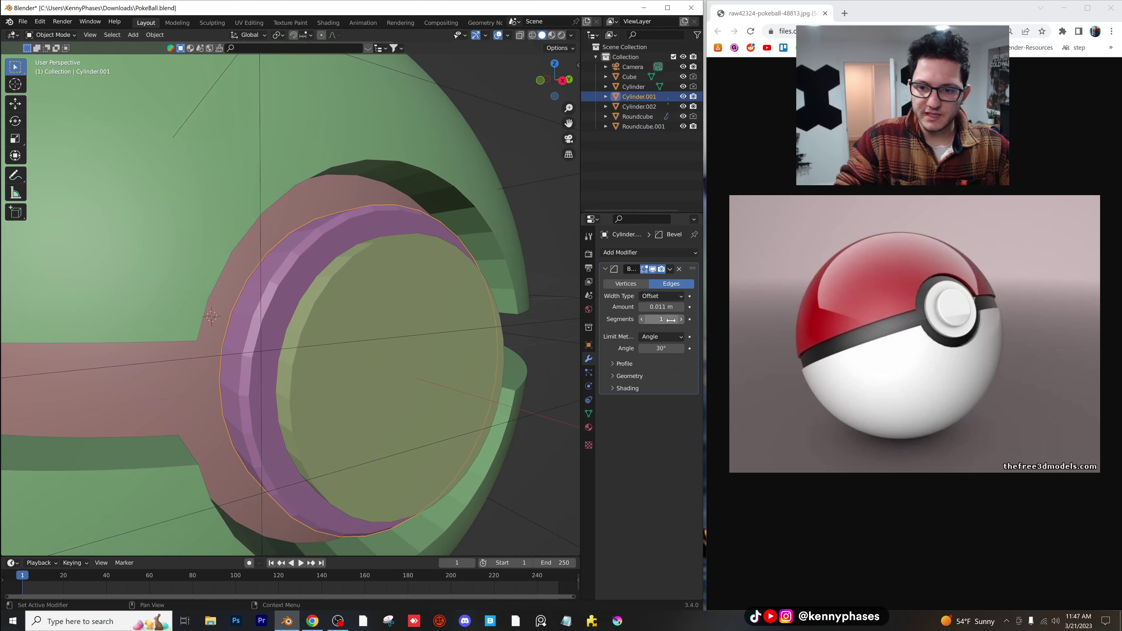
- Add Edge Split and Subdivision Surface modifiers to the wider button cylinder, using 2 viewport subdivision levels
left_click(621, 252)
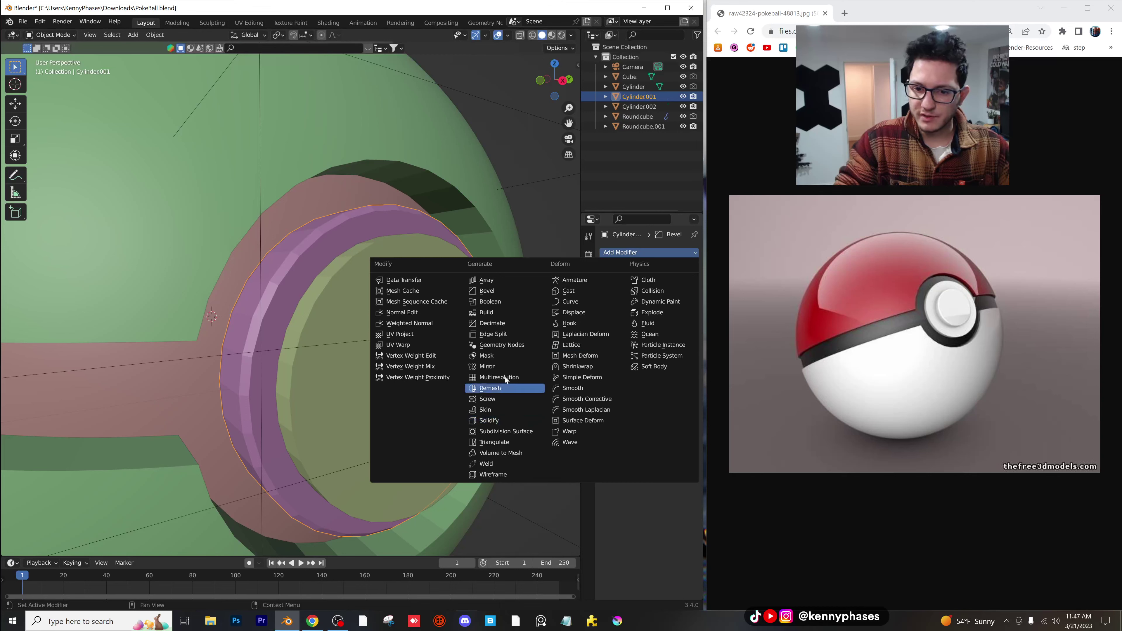
left_click(511, 337)
left_click(652, 254)
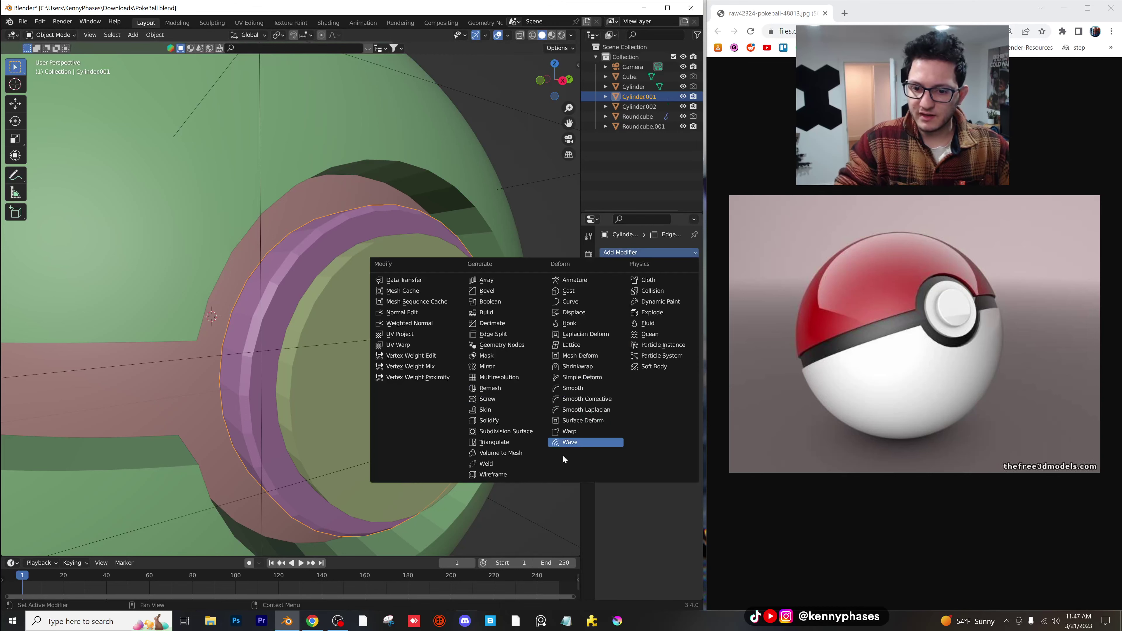
left_click(528, 431)
middle_click_drag(407, 374, 422, 383)
scroll(422, 385, "up", 2)
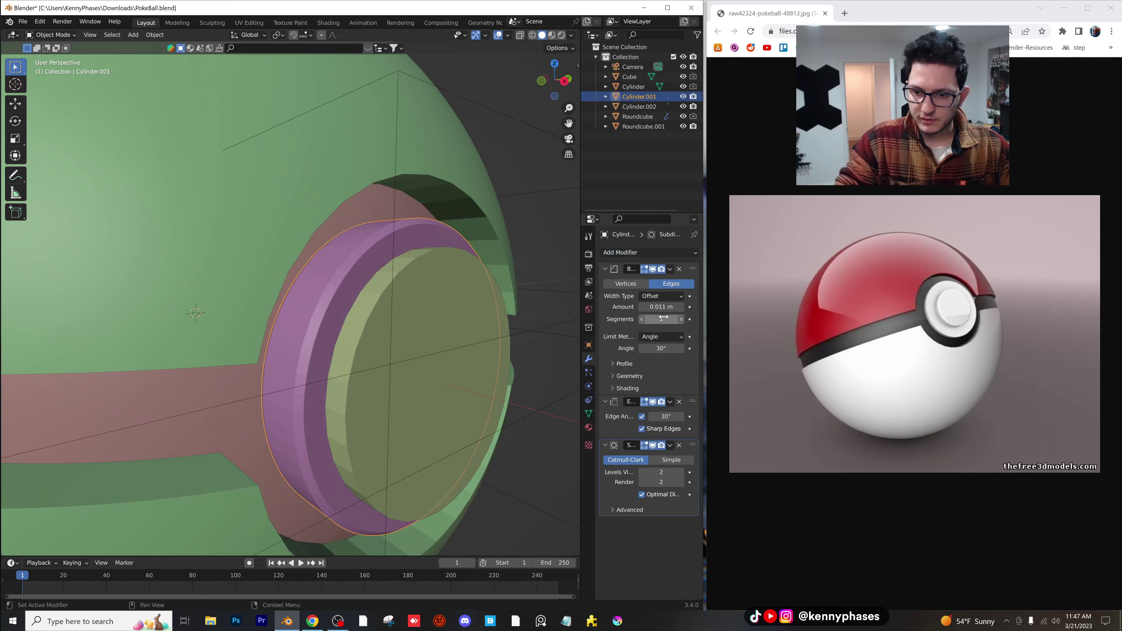
- Set the wider button cylinder's bevel to an amount of 0.01 m with 5 segments
left_click(681, 319)
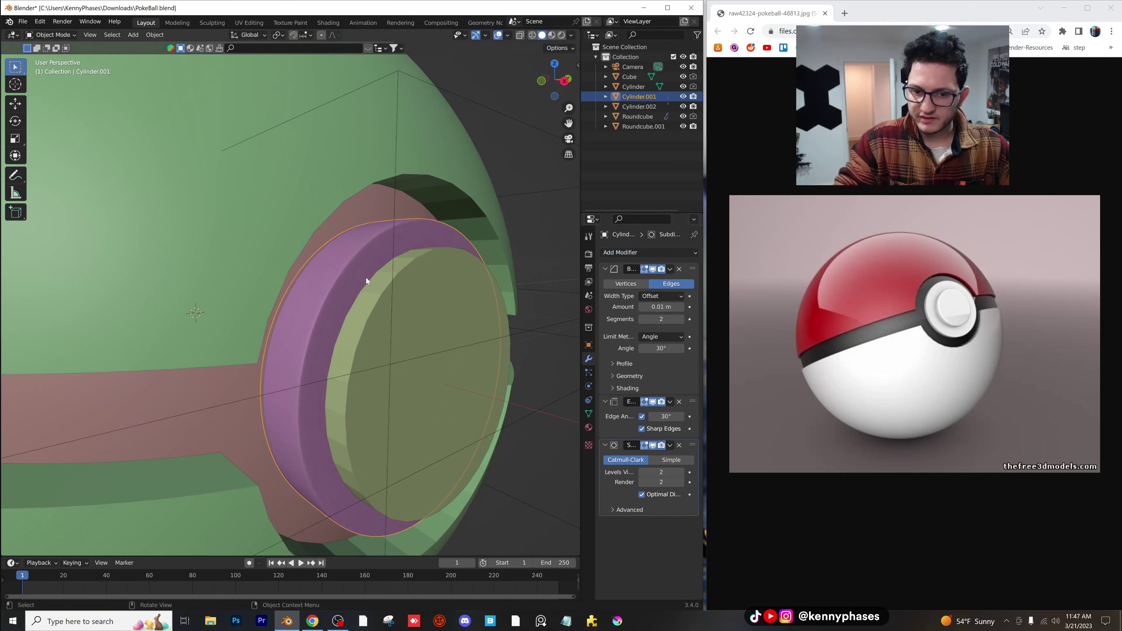
scroll(366, 278, "up", 1)
middle_click_drag(369, 281, 334, 273, "shift")
left_click(681, 319)
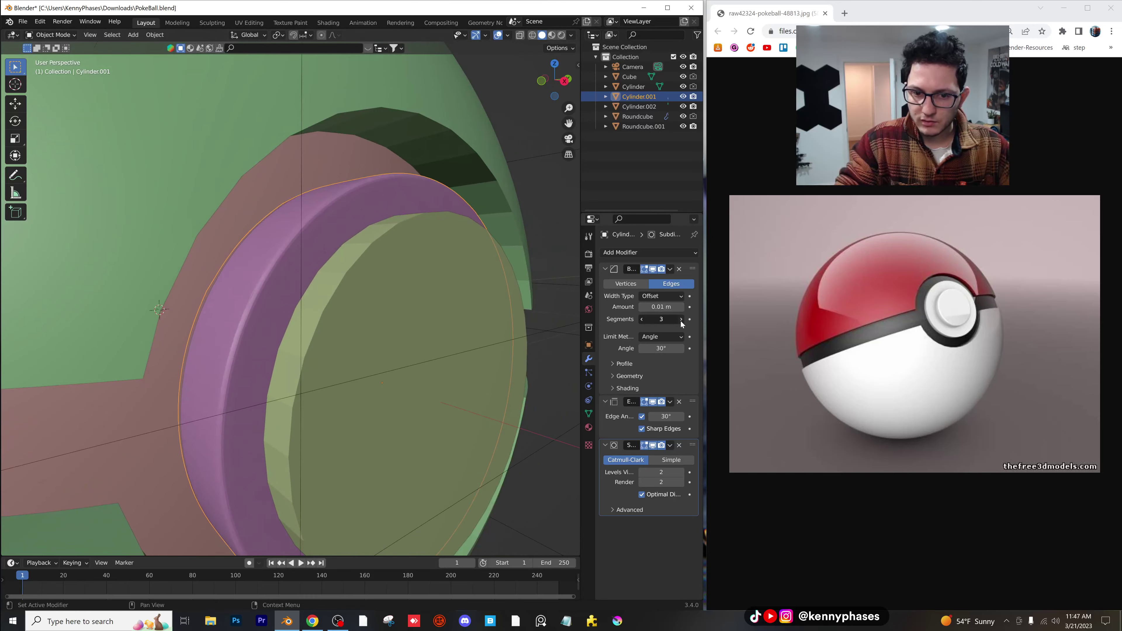
- Copy the wider button cylinder's modifiers onto the smaller front button cylinder
left_click(373, 295)
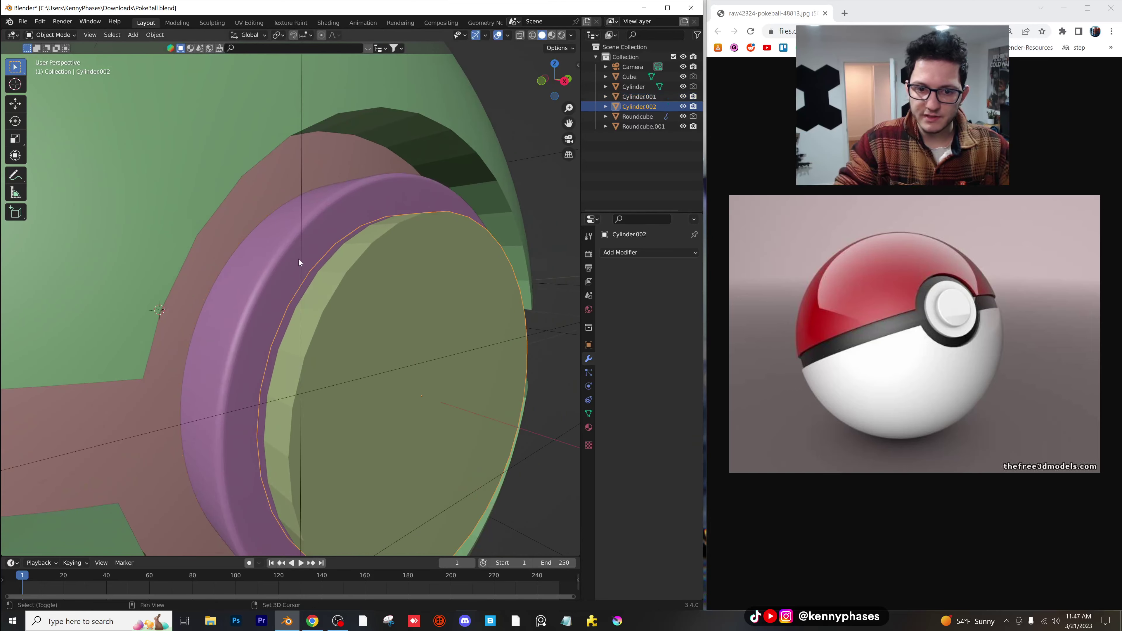
left_click(298, 257, "shift")
key("ctrl+l")
mouse_move(297, 260)
key("Down")
key("Down")
key("Down")
key("Down")
key("Down")
key("Down")
key("Down")
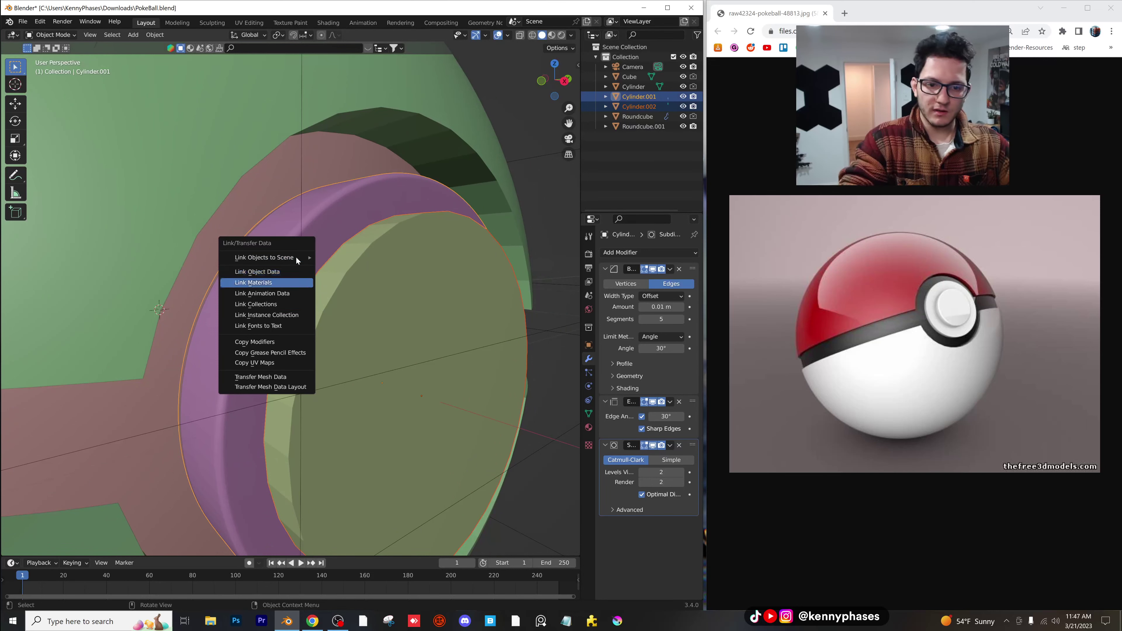
key("Return")
- Examine the beveled button tiers and the edge of the round recess in the outer shell
left_click(496, 213)
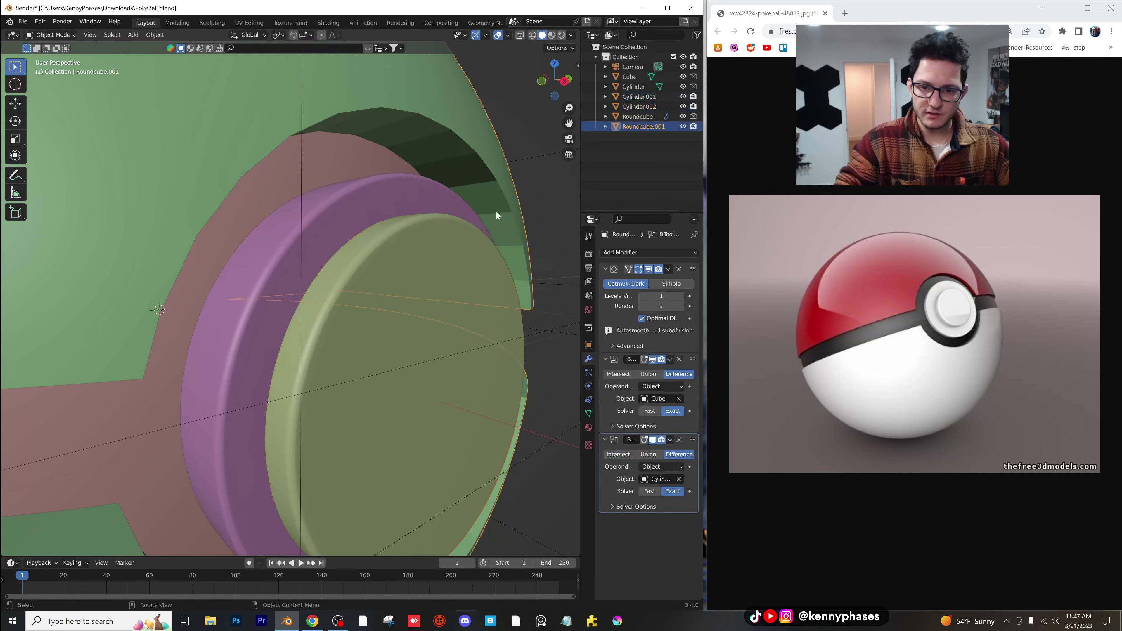
scroll(496, 212, "down", 5)
left_click(368, 300)
scroll(342, 336, "up", 3)
scroll(342, 336, "down", 5)
middle_click_drag(283, 317, 316, 341)
scroll(277, 321, "up", 4)
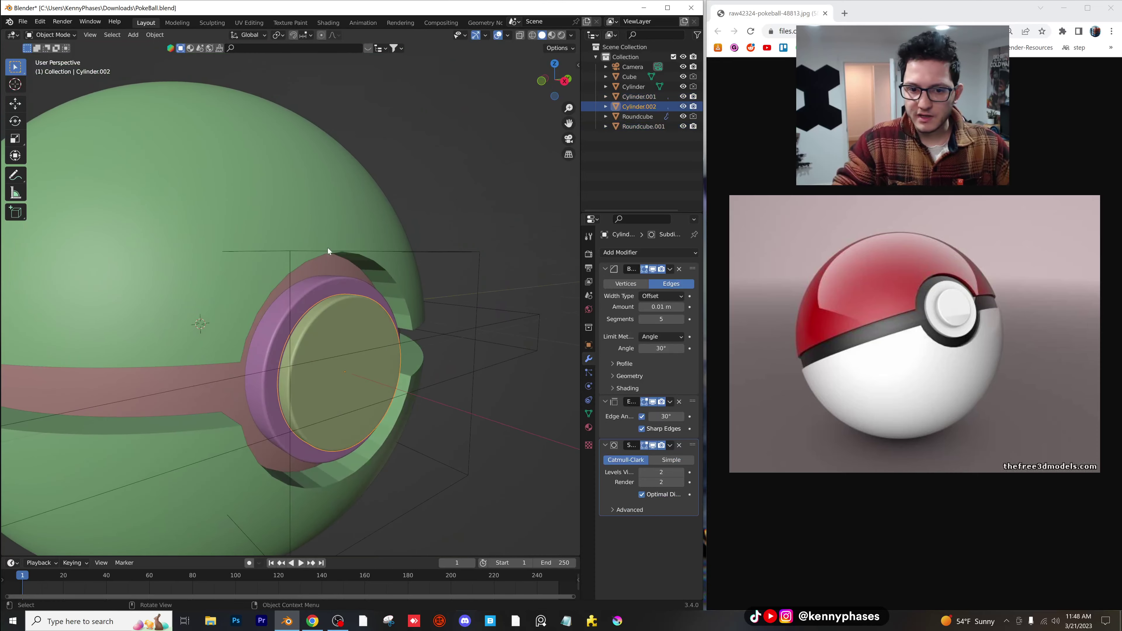
scroll(328, 247, "up", 3)
- Add Bevel, Edge Split and Subdivision Surface modifiers to the cylinder that cuts the shell's round recess
left_click(531, 208)
middle_click_drag(466, 232, 659, 256)
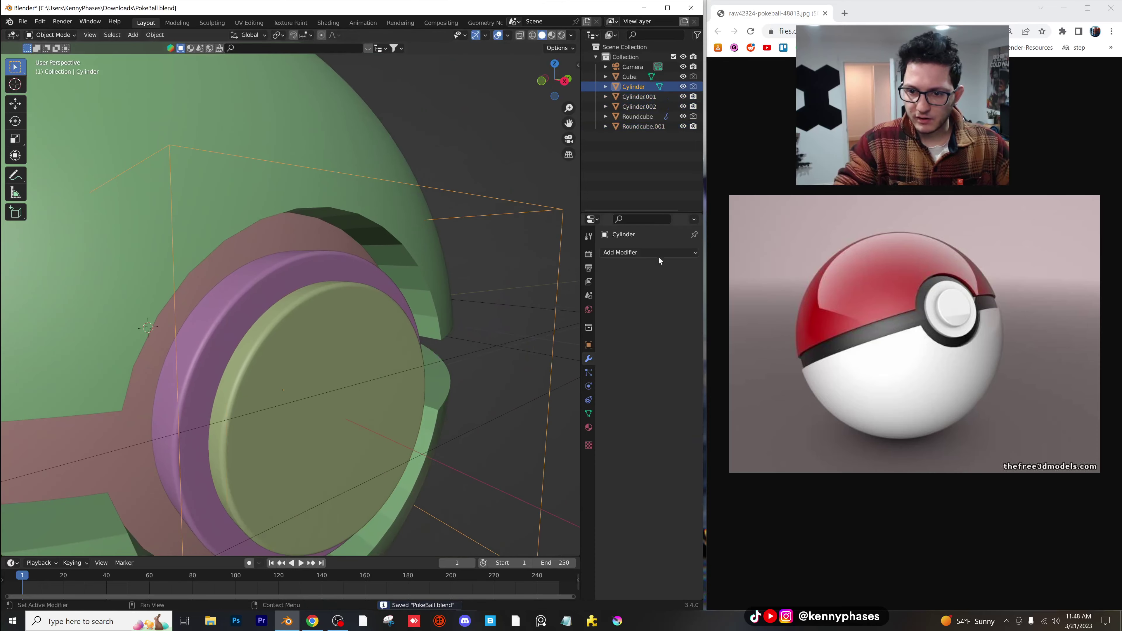
left_click(643, 252)
left_click(505, 292)
left_click(644, 253)
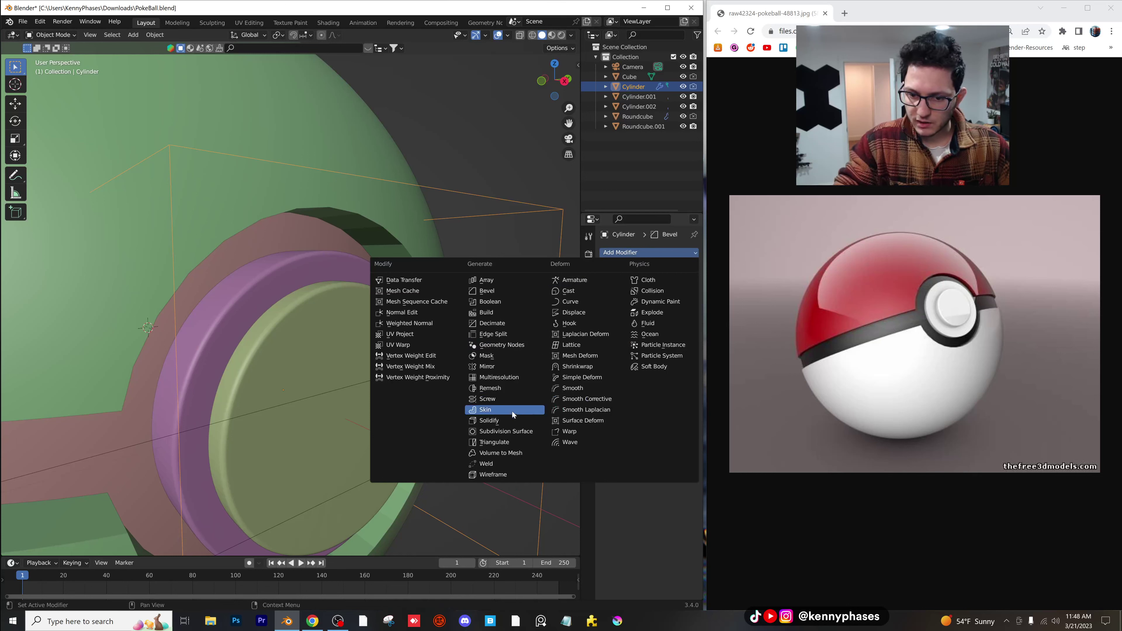
left_click(512, 336)
left_click(631, 255)
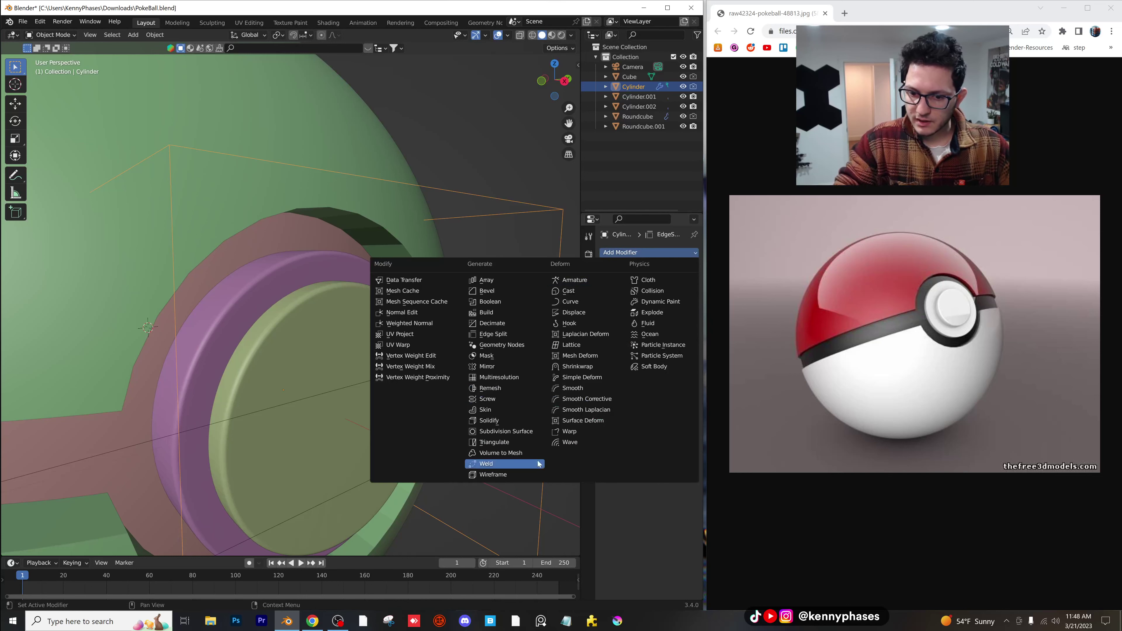
left_click(528, 431)
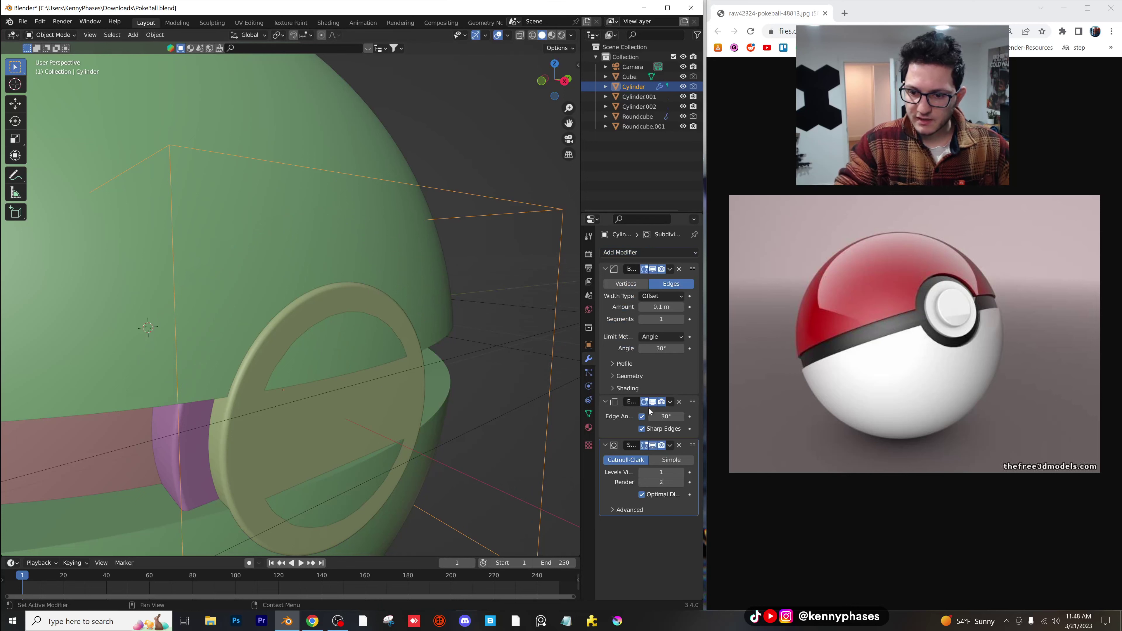
- Set the recess cutter's viewport subdivision level to 2
left_click(681, 473)
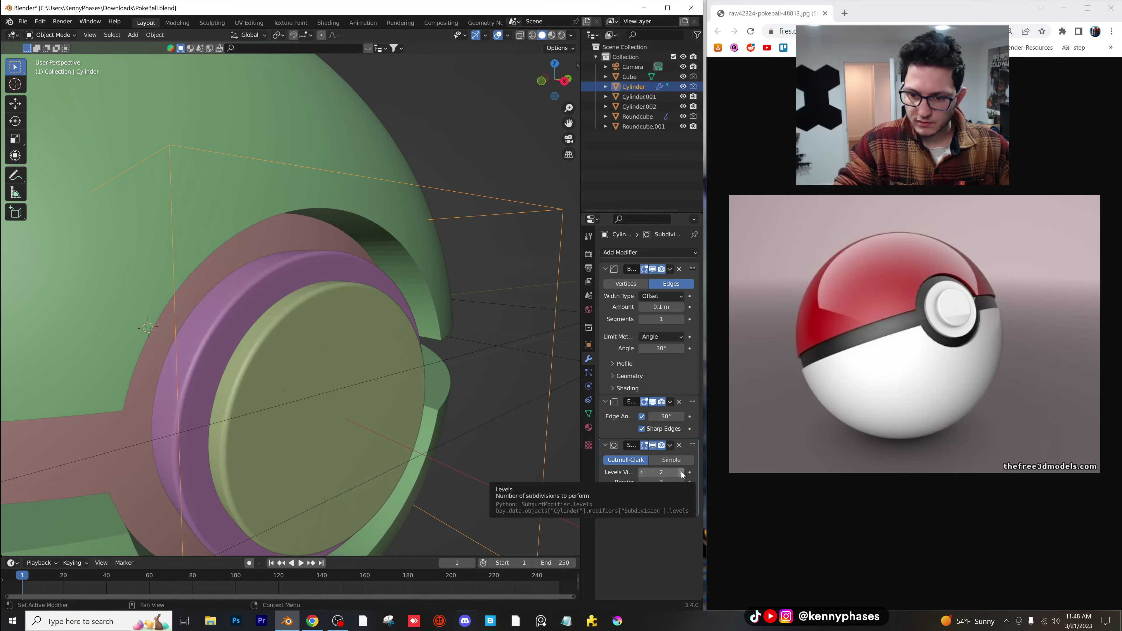
left_click(681, 472)
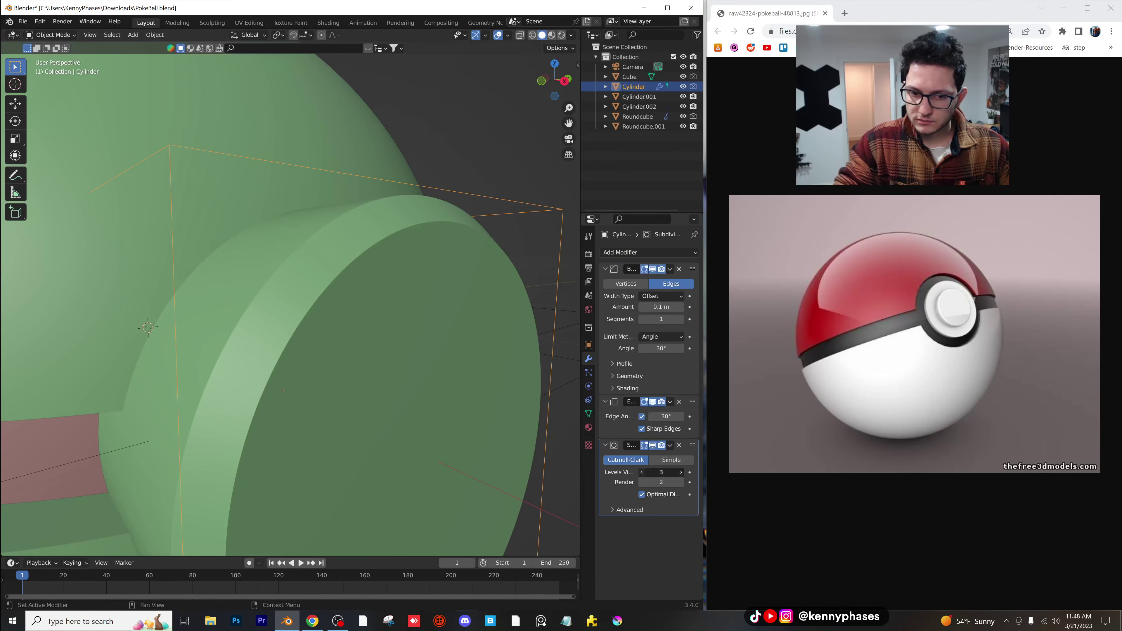
left_click(641, 471)
scroll(457, 395, "down", 3)
middle_click_drag(457, 395, 418, 353)
scroll(409, 363, "down", 1)
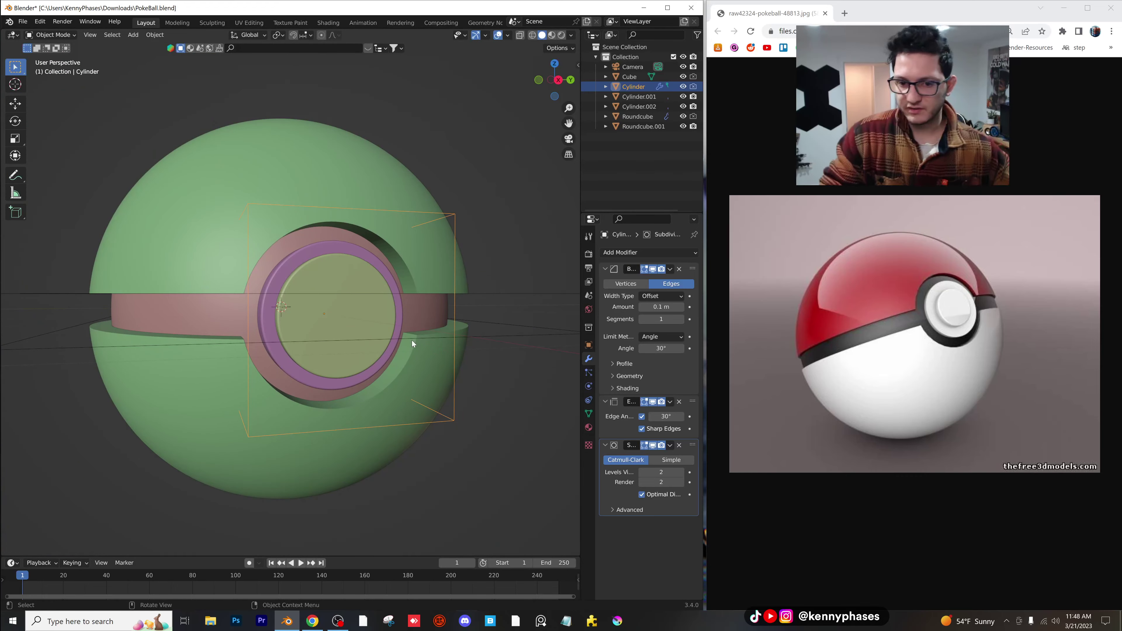
- Apply the outer shell's Subdivision modifier and its two Boolean modifiers, BTool_Cube and BTool_Cylinder
middle_click_drag(412, 341, 281, 225)
left_click(281, 224)
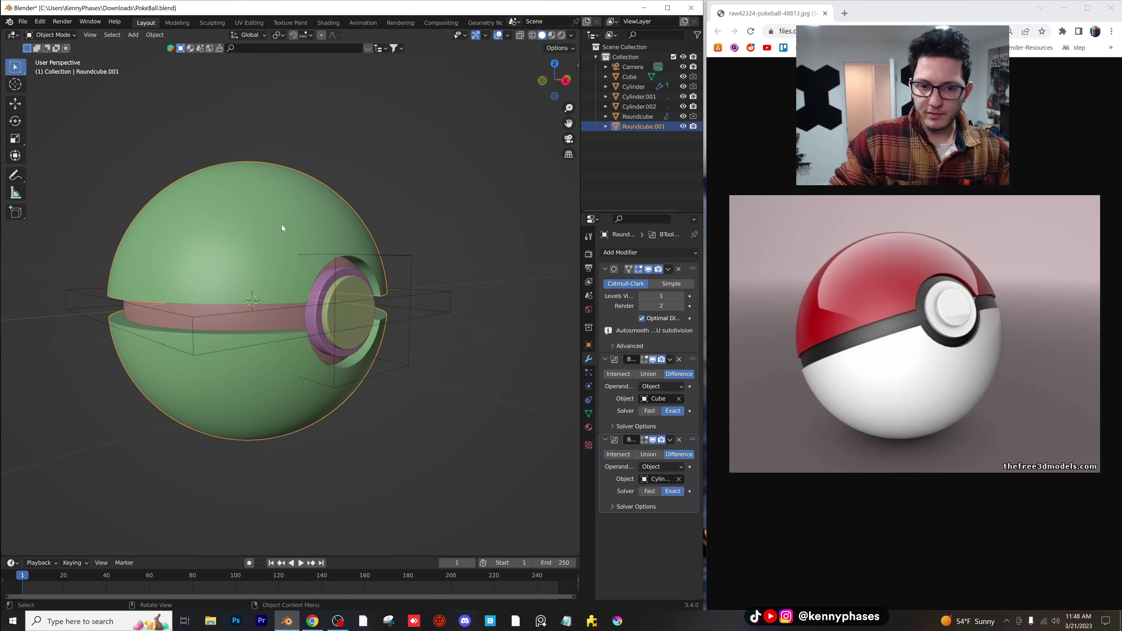
left_click_drag(577, 251, 498, 250)
left_click(668, 268)
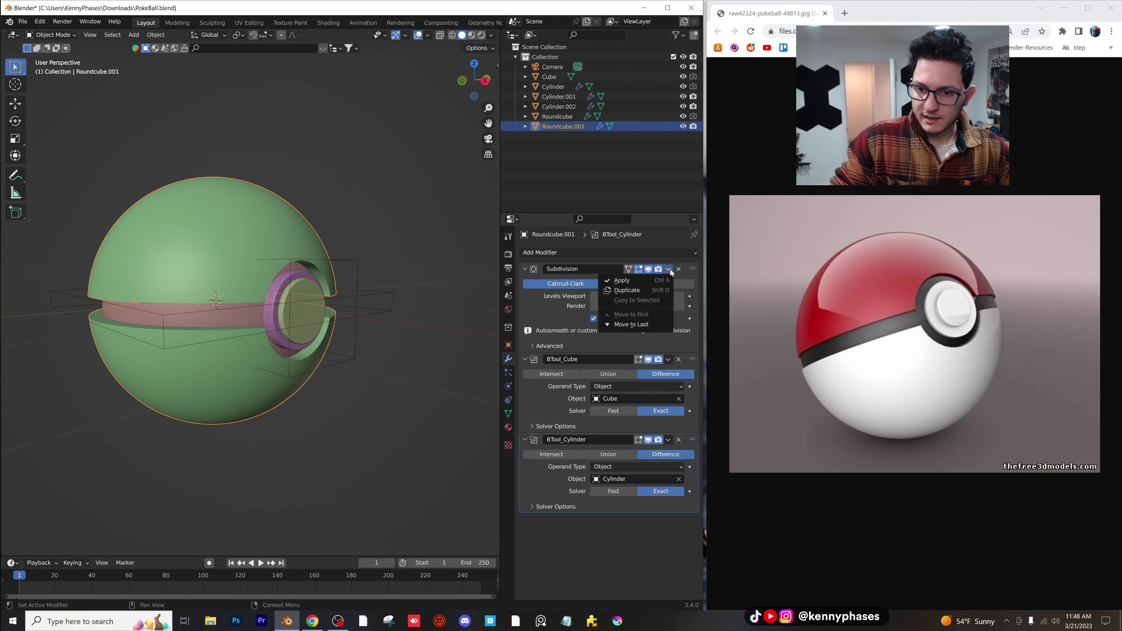
left_click(622, 280)
left_click(668, 268)
left_click(622, 280)
left_click(668, 271)
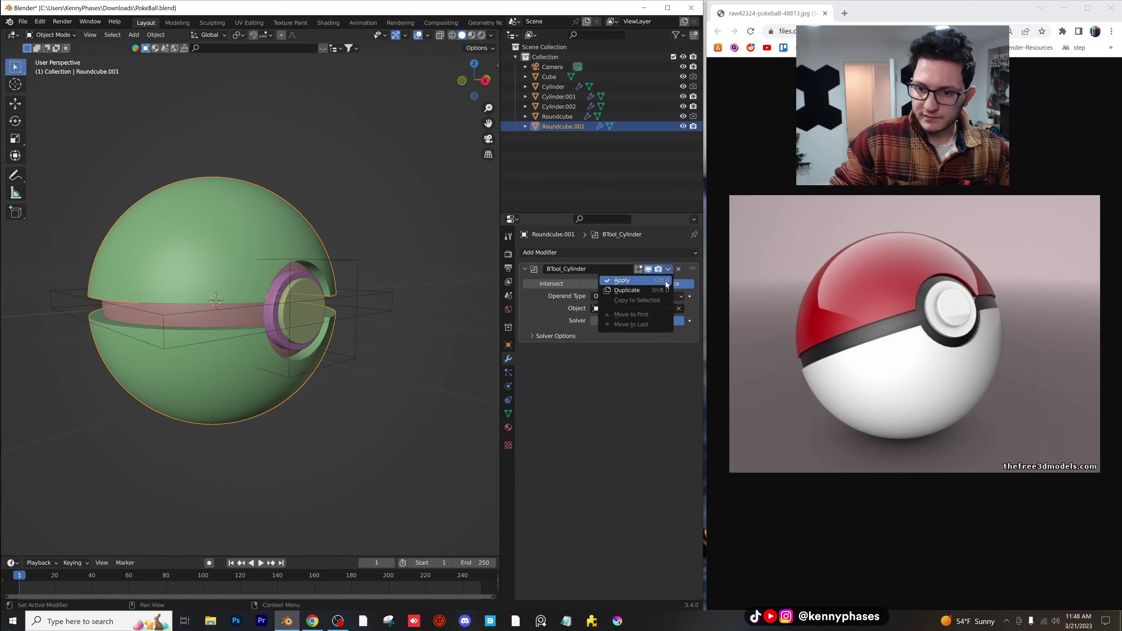
left_click(622, 280)
- Separate the outer shell by loose parts so its upper and lower halves are individual objects
scroll(304, 281, "up", 1)
key("Tab")
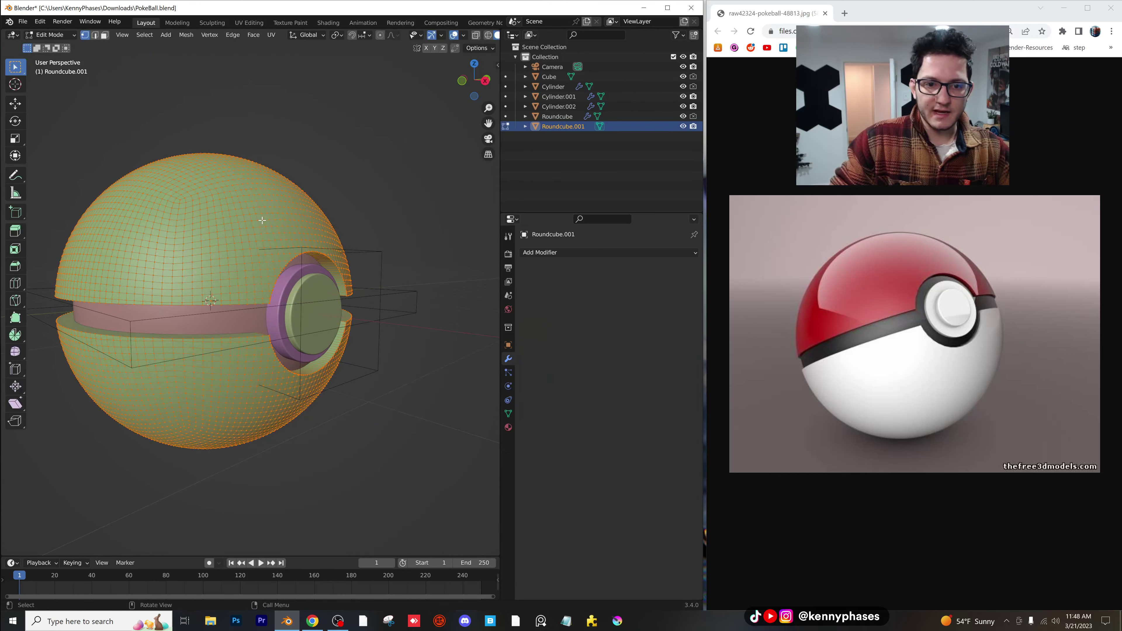
right_click(262, 220)
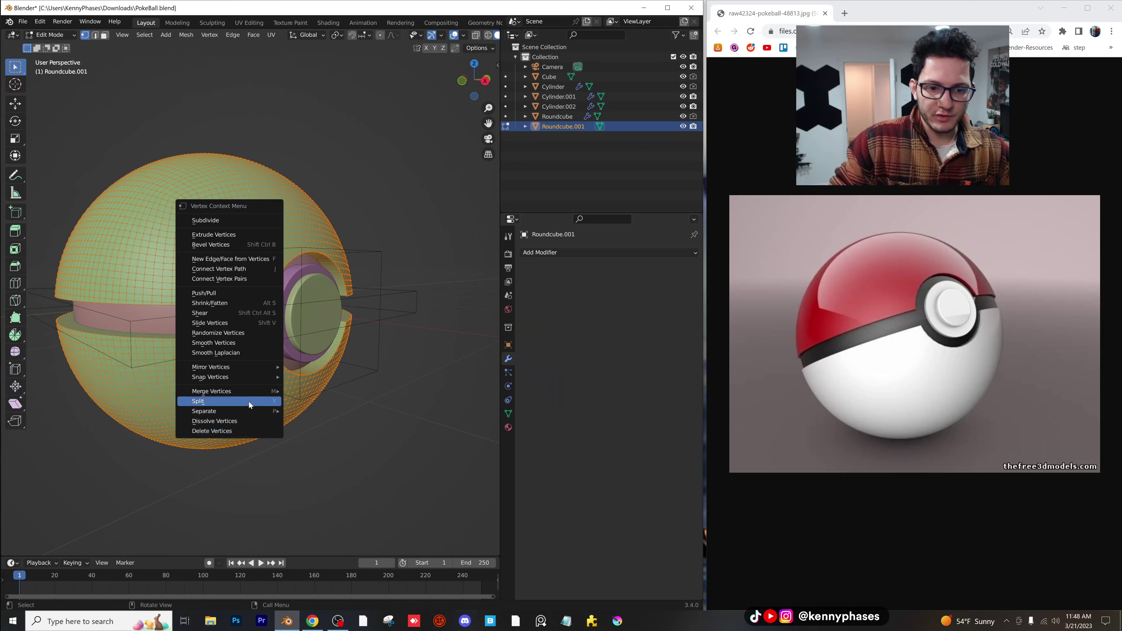
mouse_move(240, 413)
left_click(322, 430)
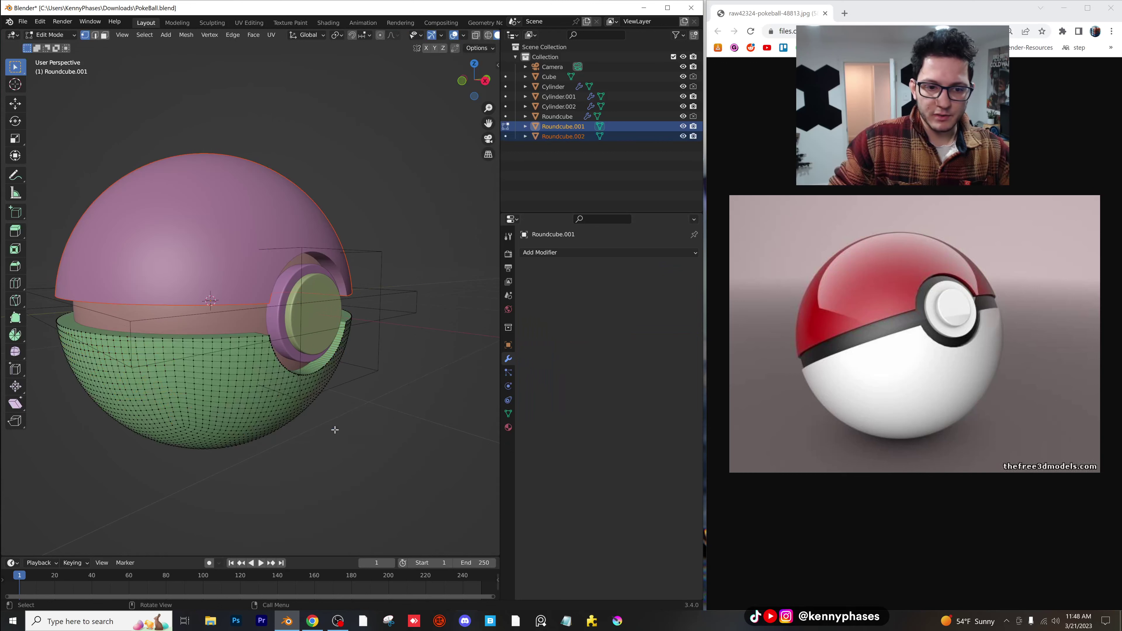
key("Tab")
left_click(392, 427)
- Switch the viewport to material preview and give the upper shell half a material with a red base color
left_click(300, 217)
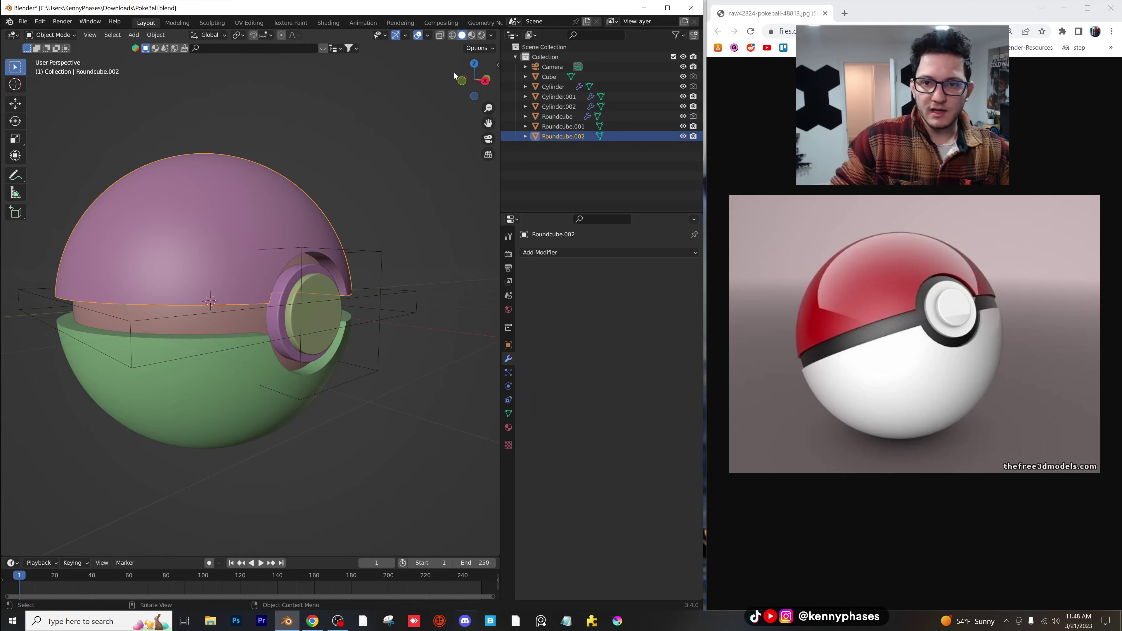
left_click(471, 36)
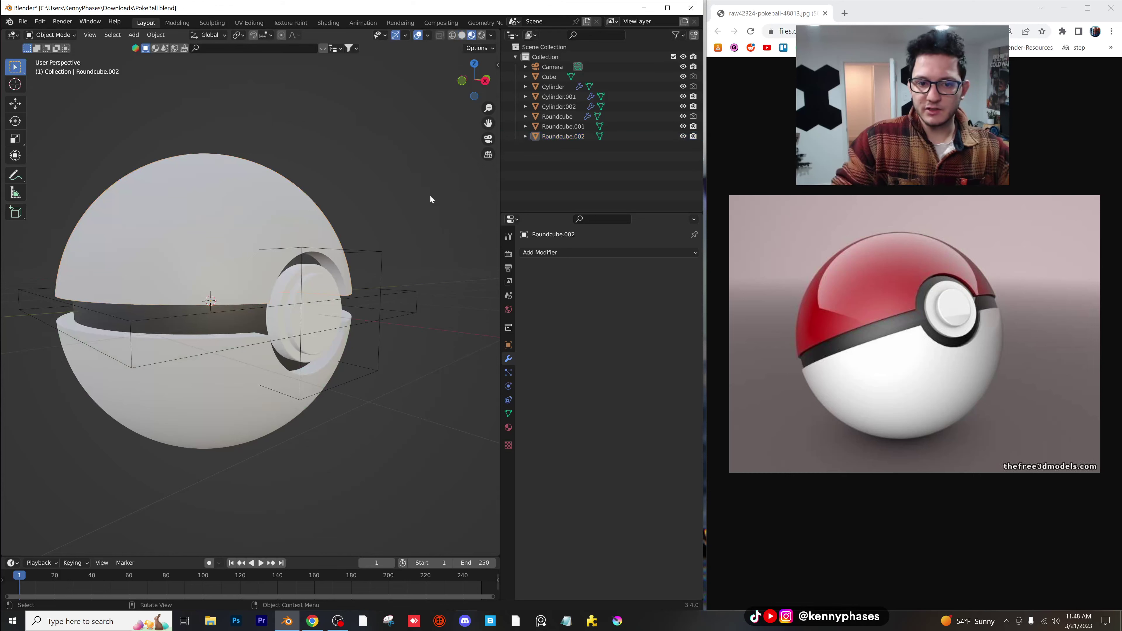
left_click(507, 428)
left_click(641, 398)
left_click_drag(632, 300, 628, 326)
middle_click_drag(359, 271, 333, 298)
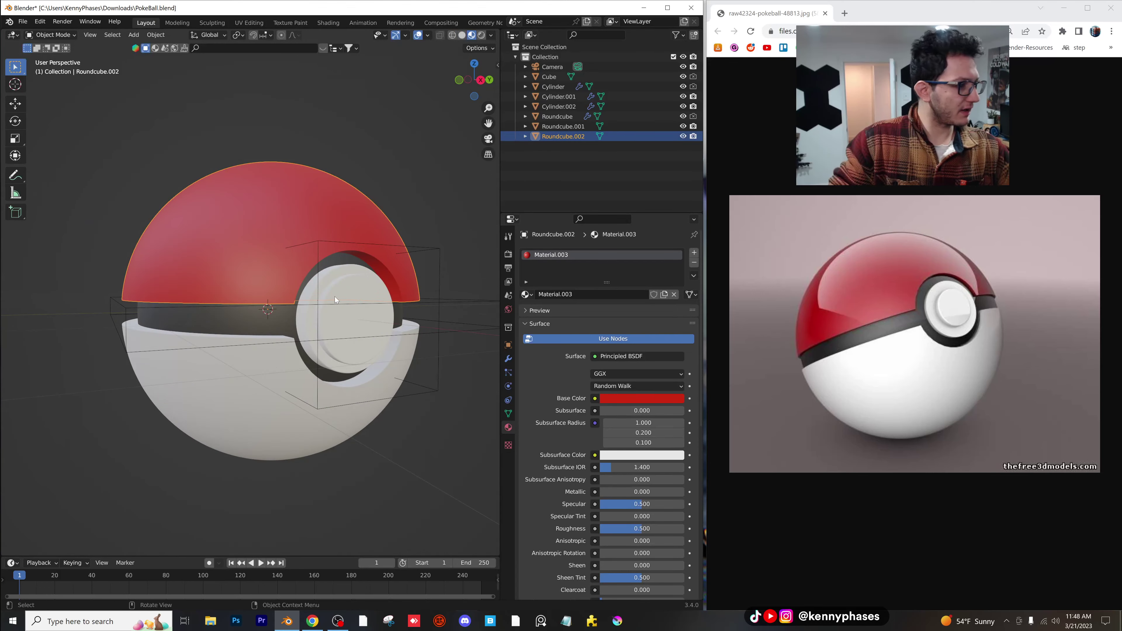
scroll(335, 297, "up", 4)
scroll(348, 298, "down", 2)
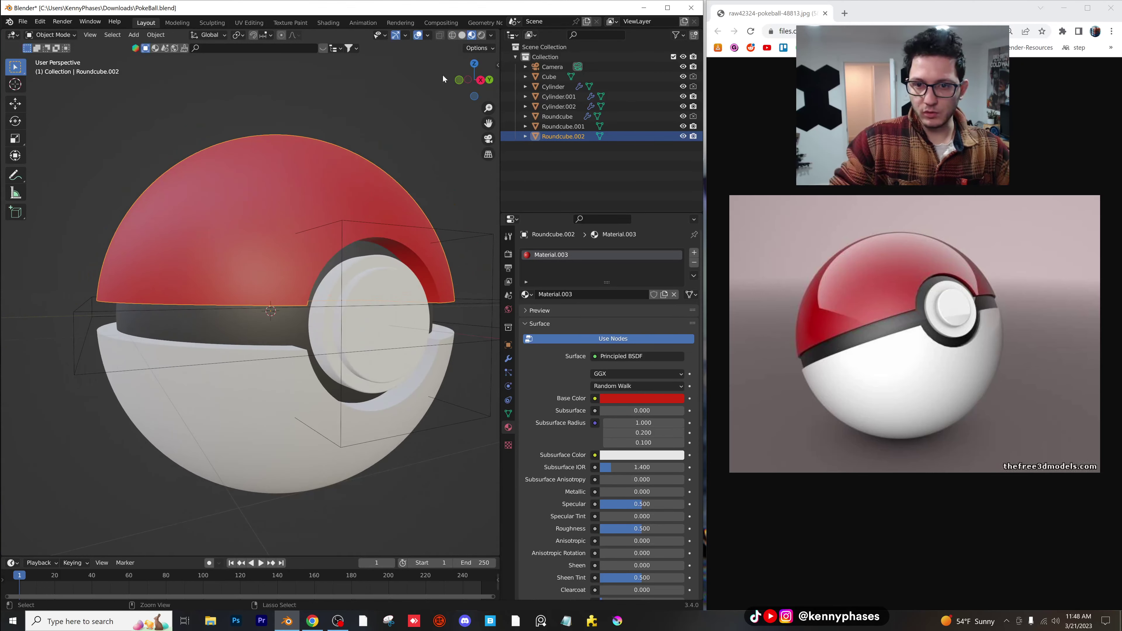
- Switch the viewport to rendered shading and set the render engine to Cycles with GPU Compute
left_click(483, 36)
left_click(508, 255)
left_click(632, 257)
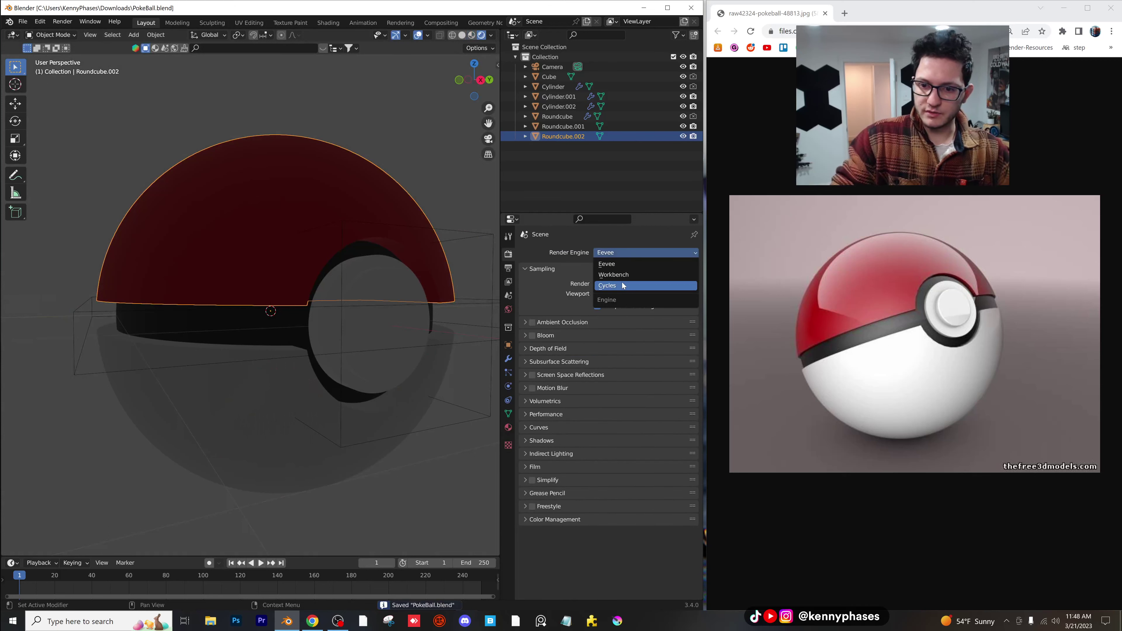
left_click(621, 280)
left_click(618, 279)
left_click(622, 294)
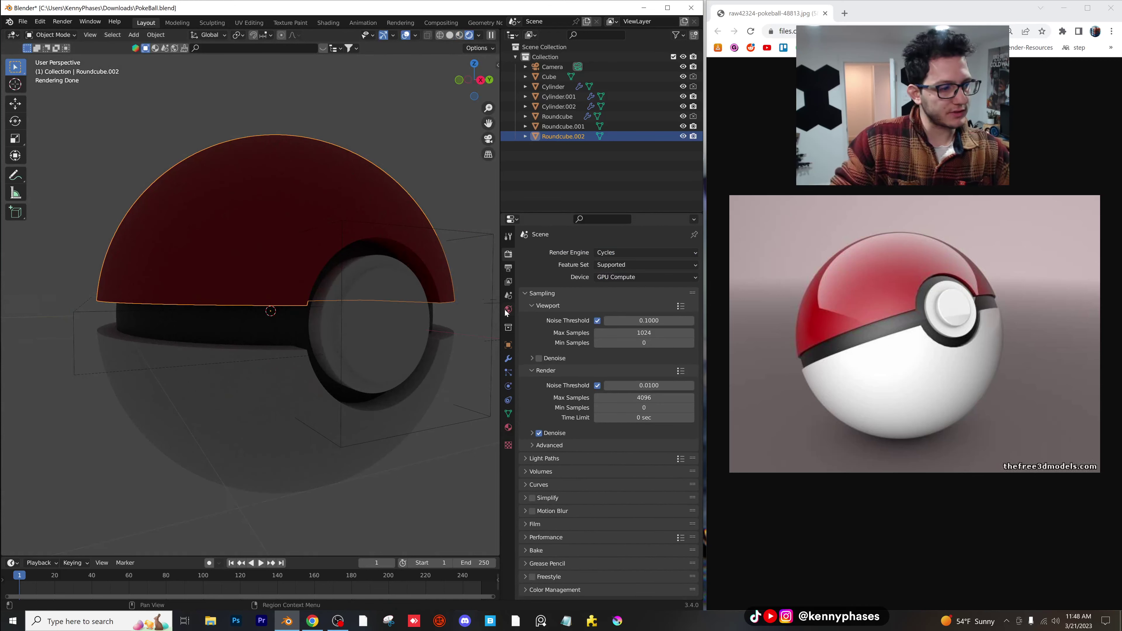
- Light the world with an Environment Texture using paul_lobe_haus_2k.hdr from the HDRIs folder
left_click(508, 309)
left_click(602, 315)
left_click(371, 351)
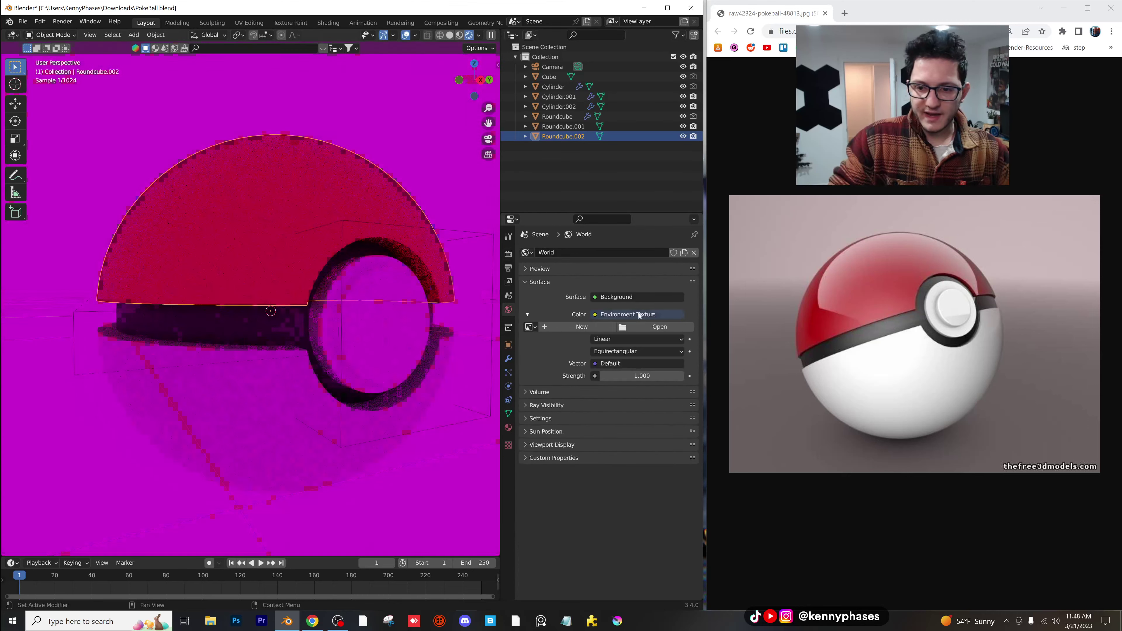
left_click(656, 326)
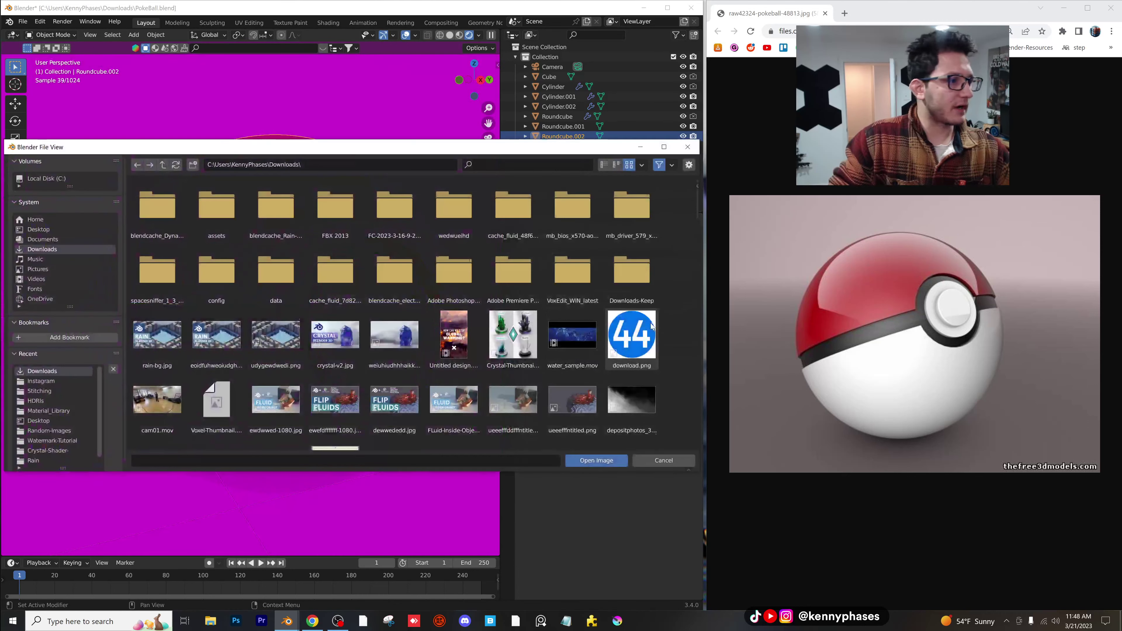
left_click(53, 399)
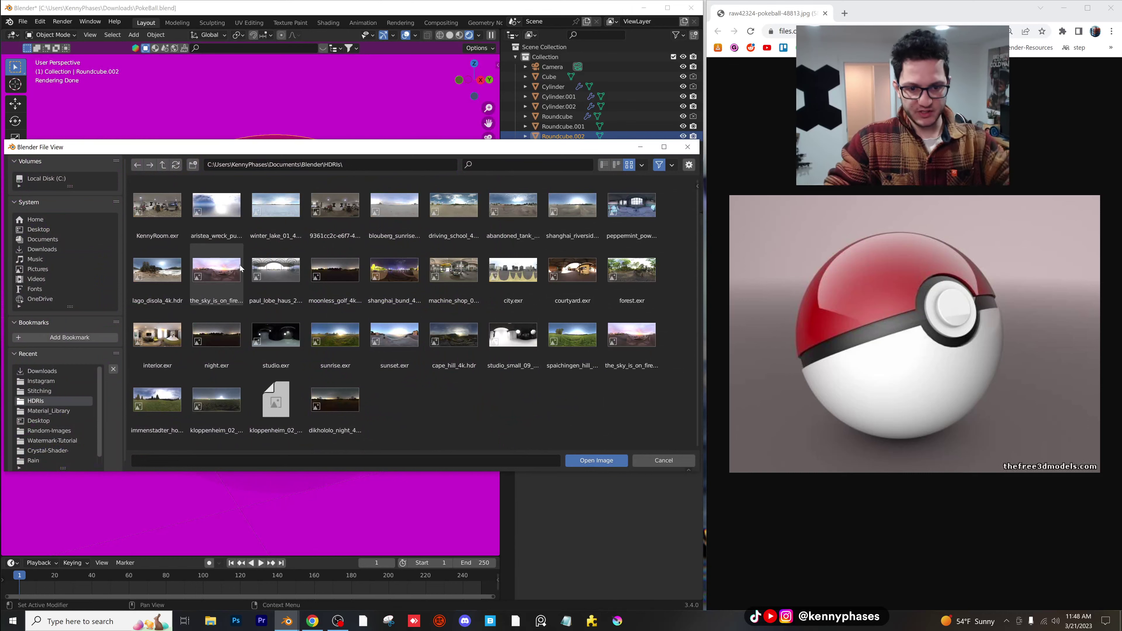
double_click(288, 272)
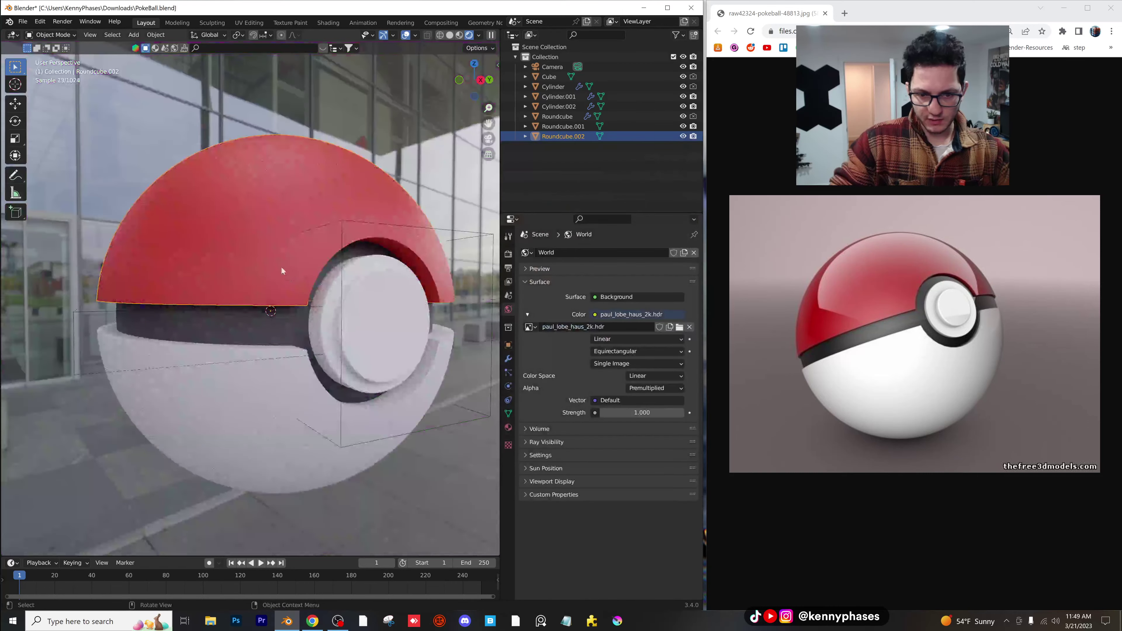
- Add a 2 m mesh plane at the origin and scale it by 20 as a ground surface
left_click(140, 38)
mouse_move(154, 49)
left_click(248, 48)
scroll(345, 317, "down", 4)
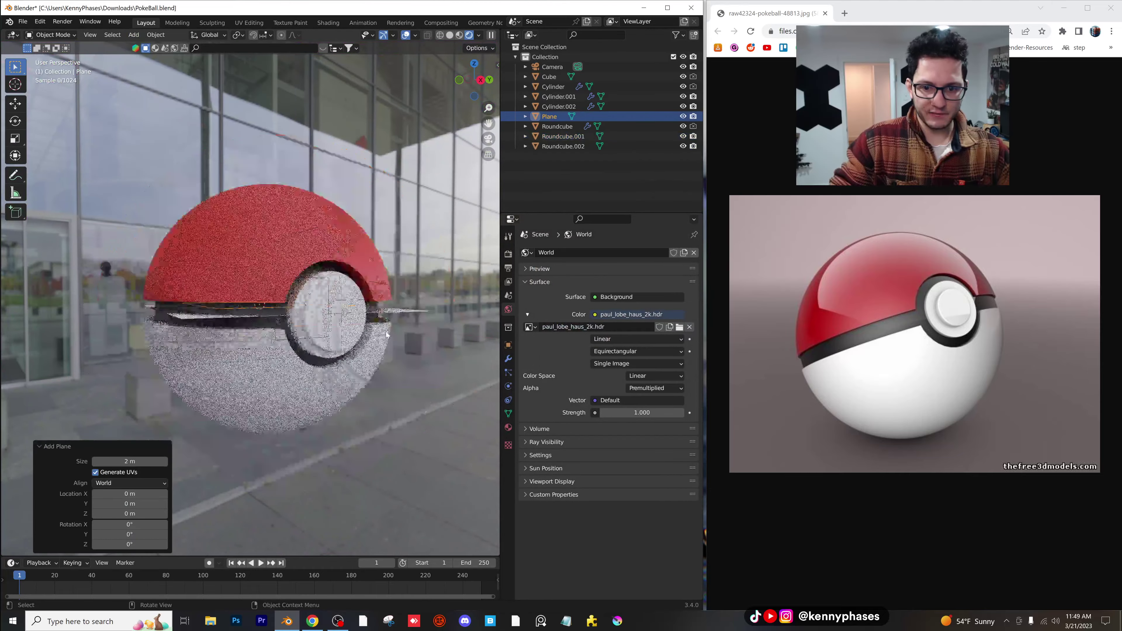
type("s20")
key("Return")
- Lower the ground plane about 1.16 m along Z so that it sits under the ball
key("g")
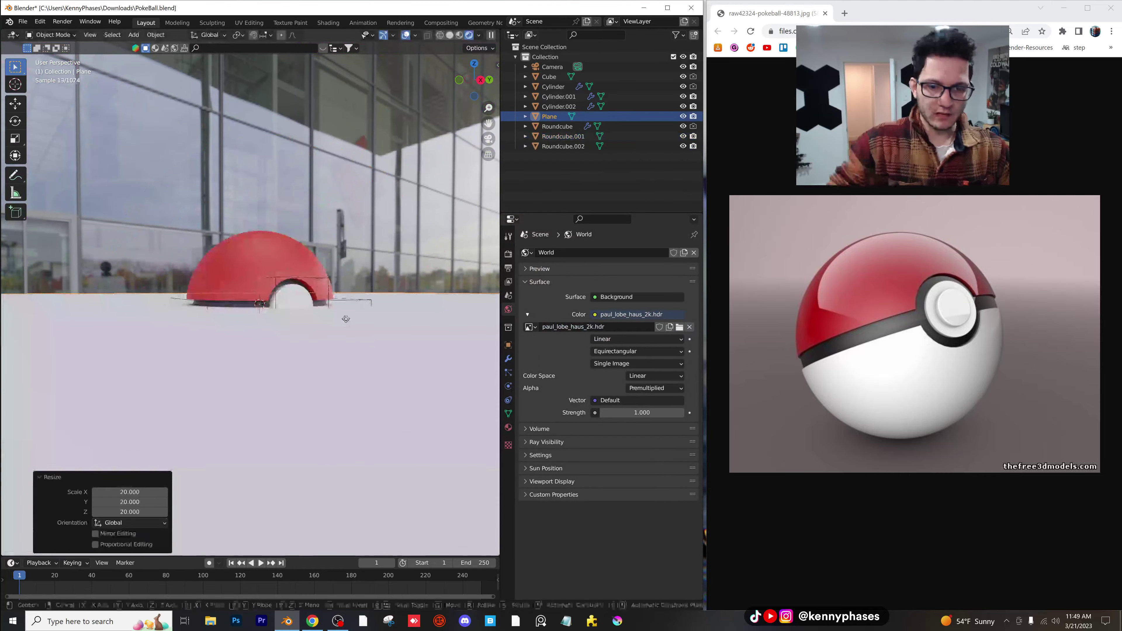
key("z")
left_click(338, 375)
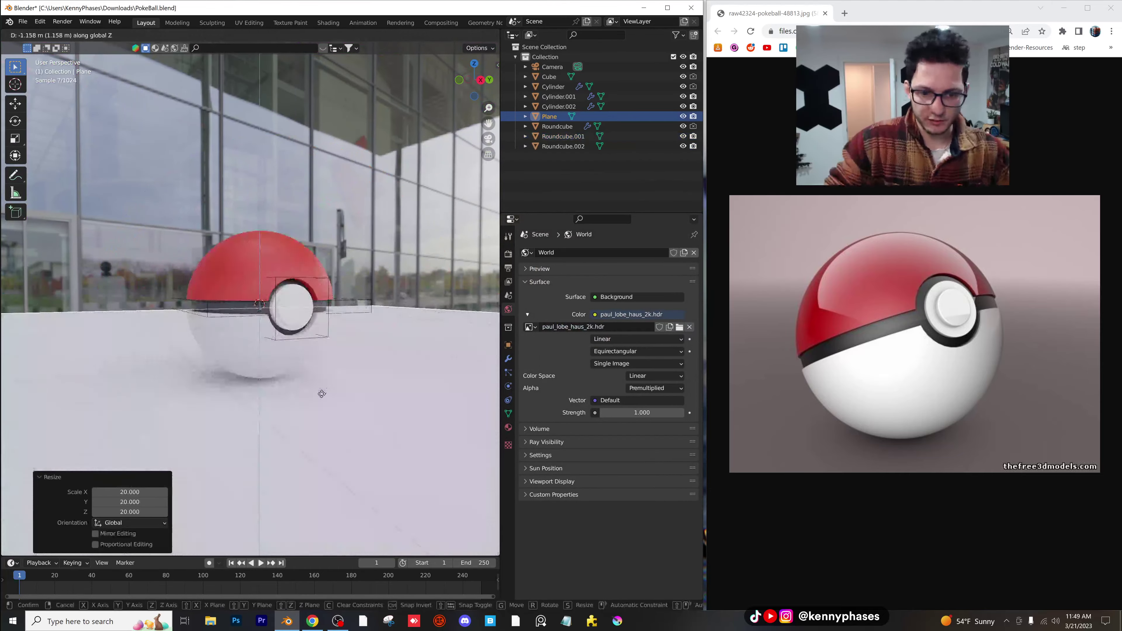
scroll(335, 384, "down", 3)
middle_click_drag(334, 384, 332, 411)
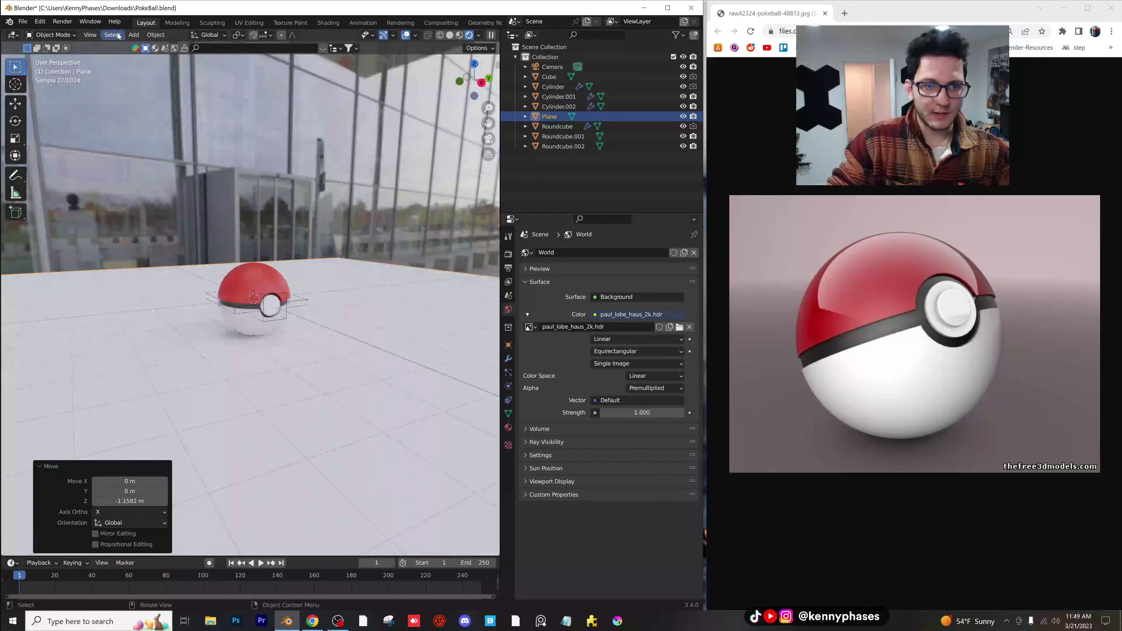
- Scale the ground plane by 0.75 and apply its scale
type("s")
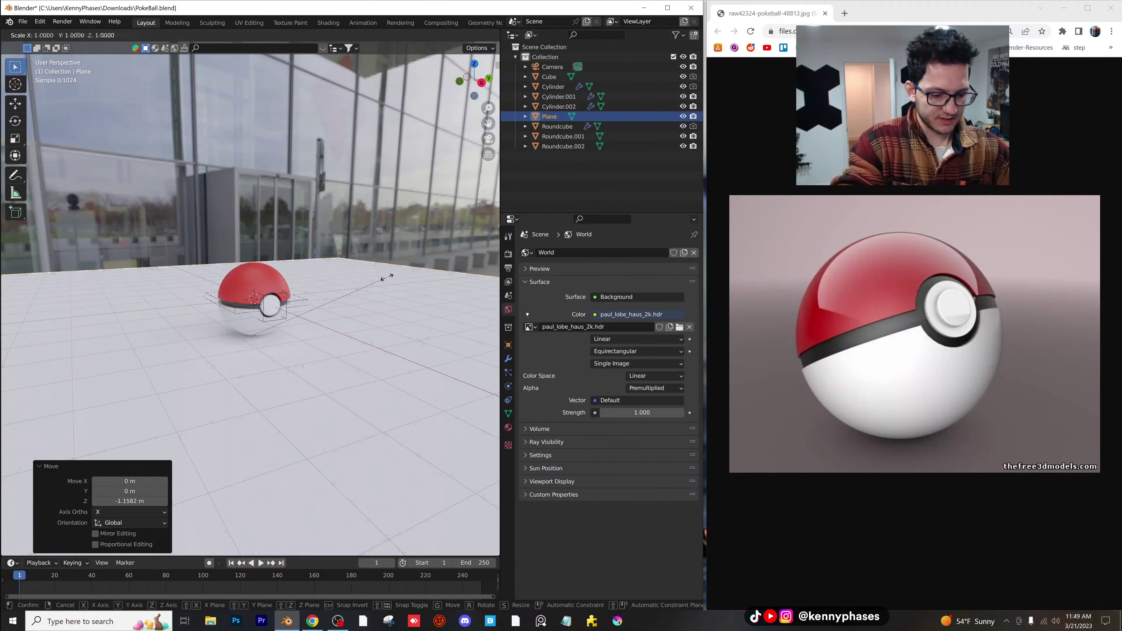
type(".75")
key("Return")
left_click(155, 34)
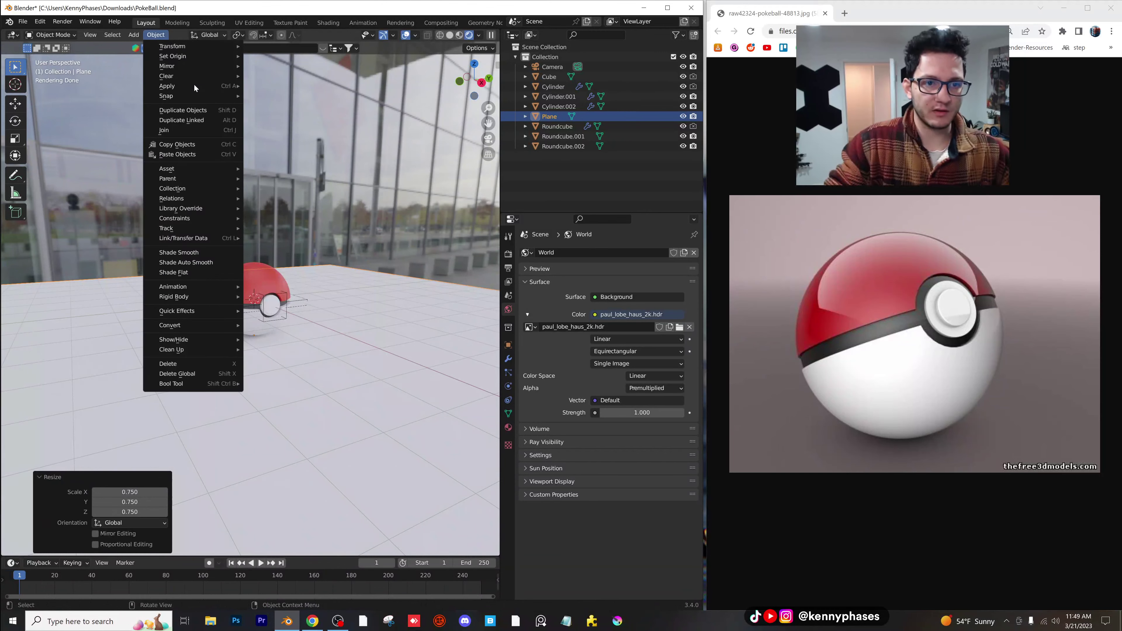
mouse_move(195, 88)
left_click(276, 108)
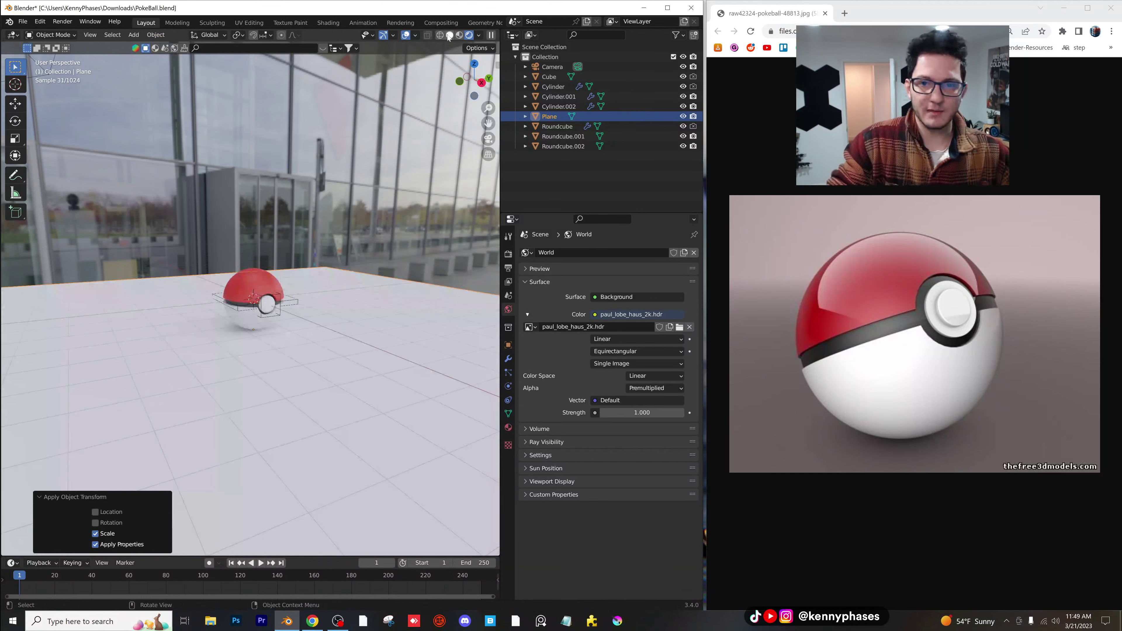
- In solid shading, extrude the plane's back edge straight up along Z into a tall backdrop wall
left_click(450, 35)
key("Tab")
key("a")
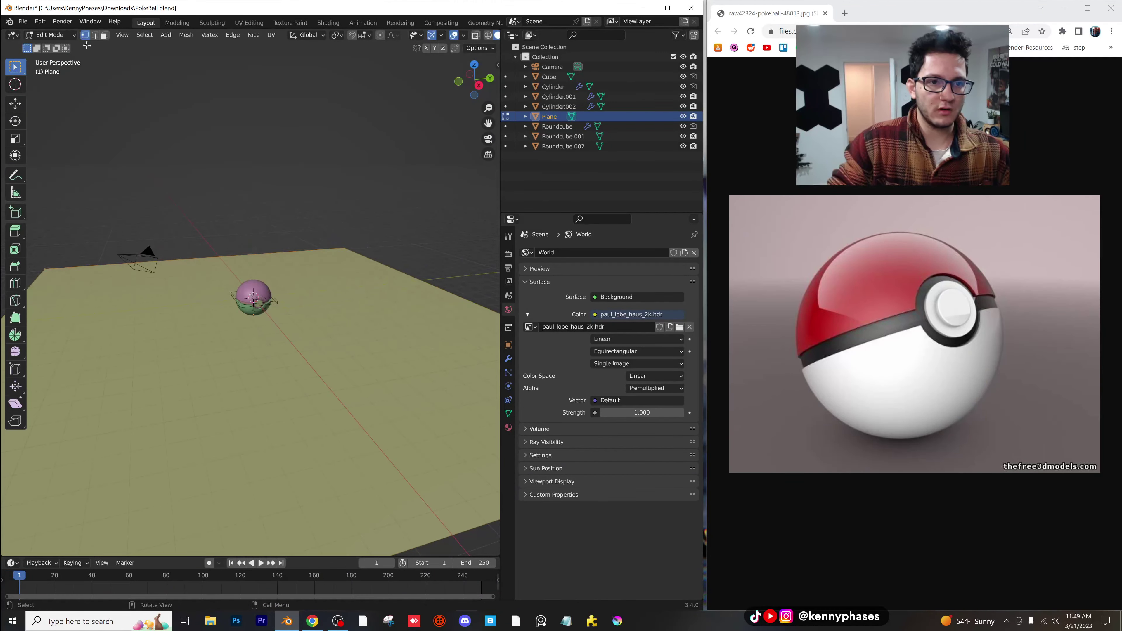
left_click(252, 260)
scroll(255, 279, "down", 2)
key("e")
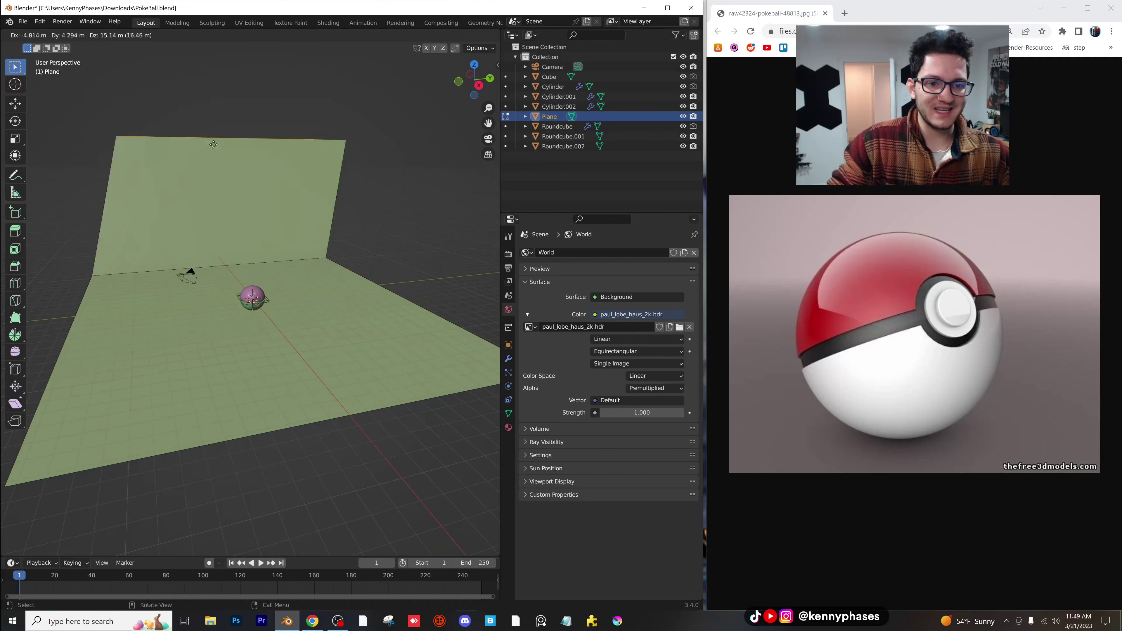
key("z")
left_click(261, 79)
- Bevel the edge between floor and wall about 9 m wide with 17 segments to make a curved sweep
left_click(284, 262)
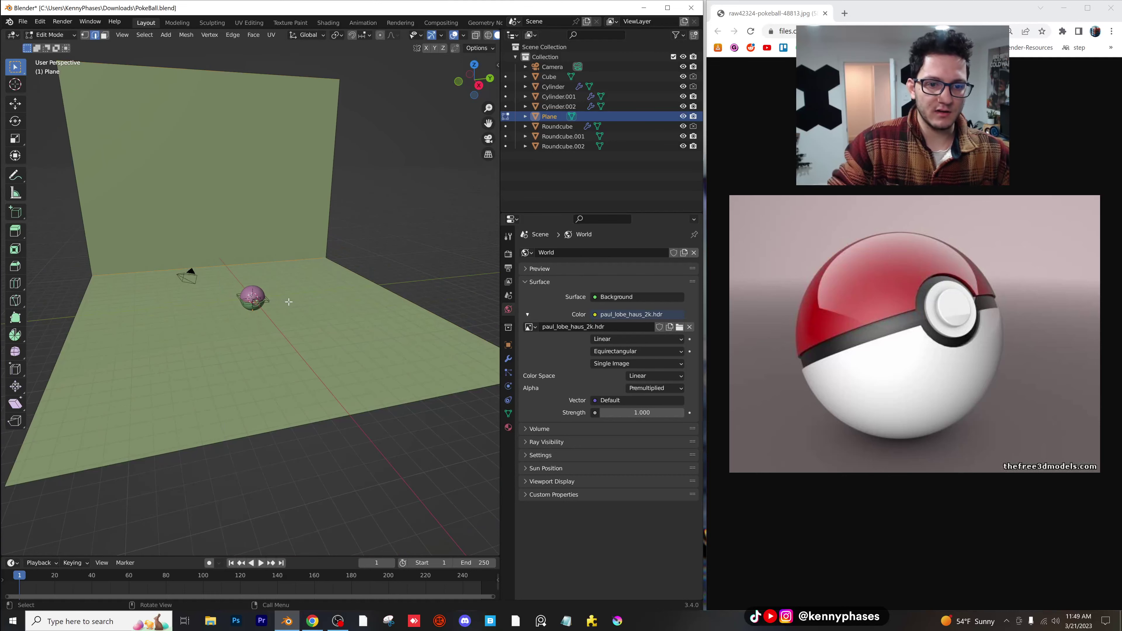
middle_click_drag(288, 301, 371, 274)
key("ctrl+b")
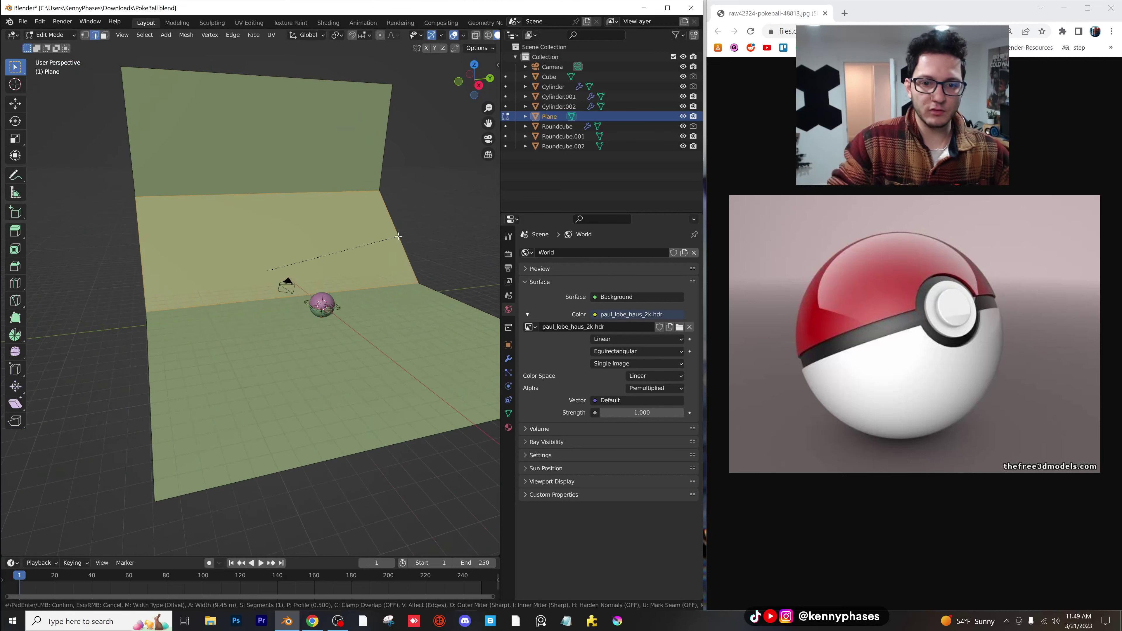
scroll(418, 268, "up", 9)
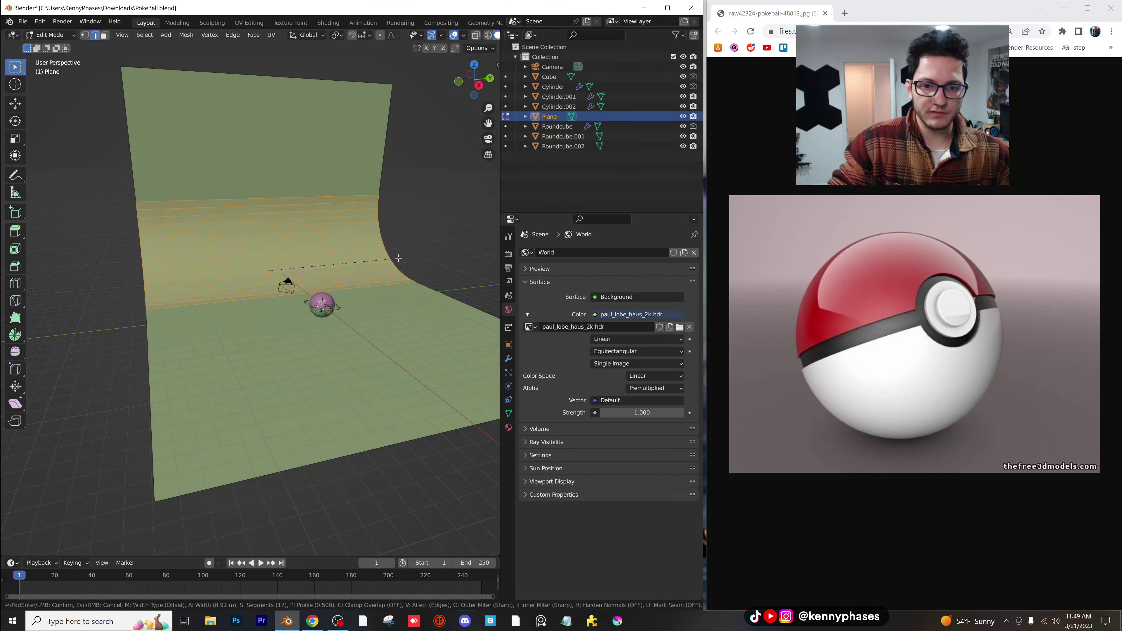
left_click(409, 265)
- Shade the backdrop auto smooth and scale it down uniformly to about 0.41
key("Tab")
right_click(351, 234)
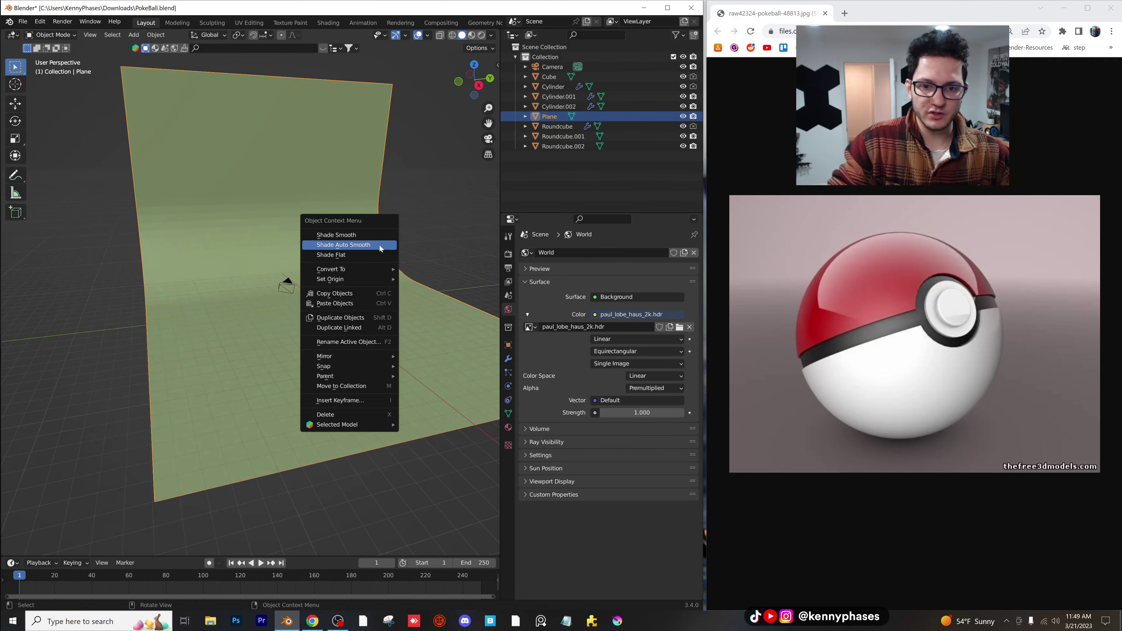
left_click(351, 236)
left_click(476, 66)
key("s")
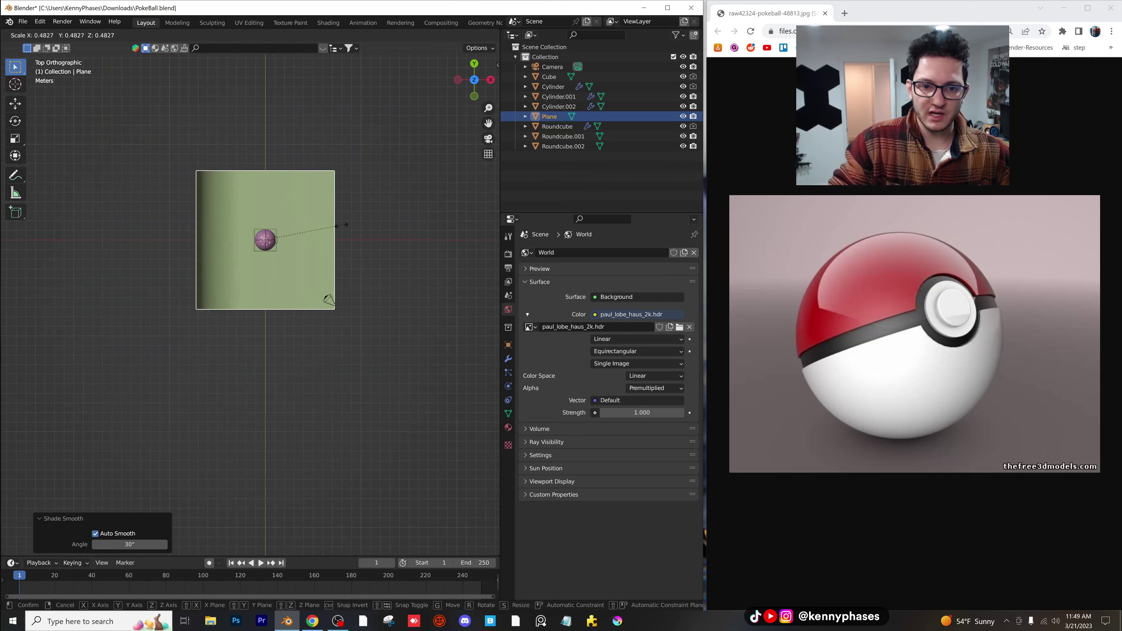
left_click(348, 287)
- From the top view, rotate the camera about -47.8° around Z and move it in front of the ball's button
left_click(329, 300)
key("r")
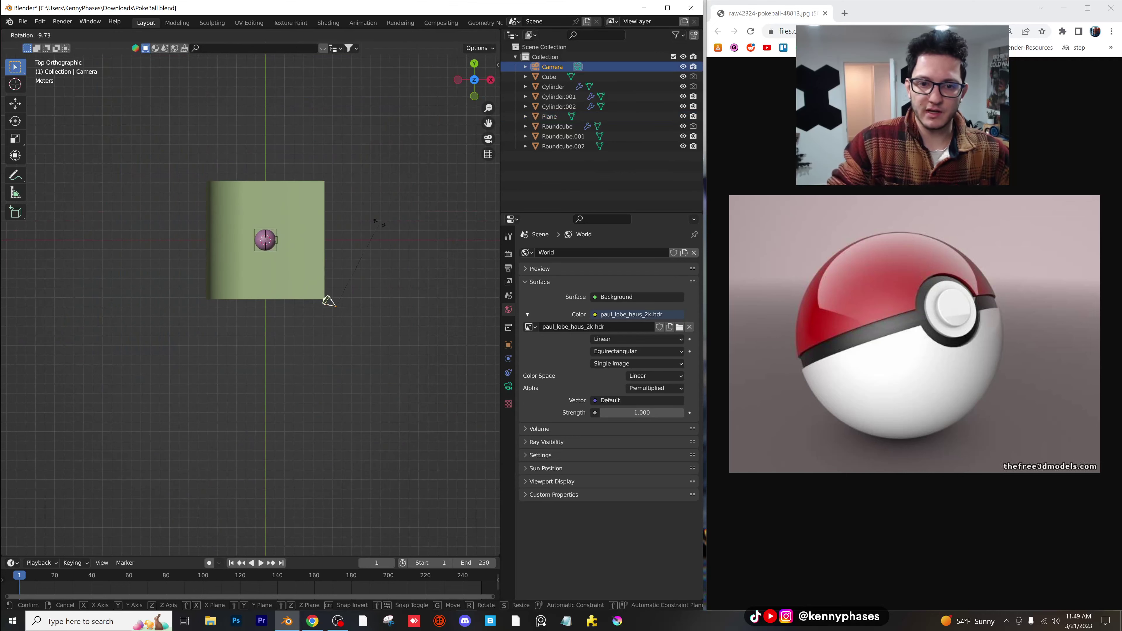
left_click(364, 279)
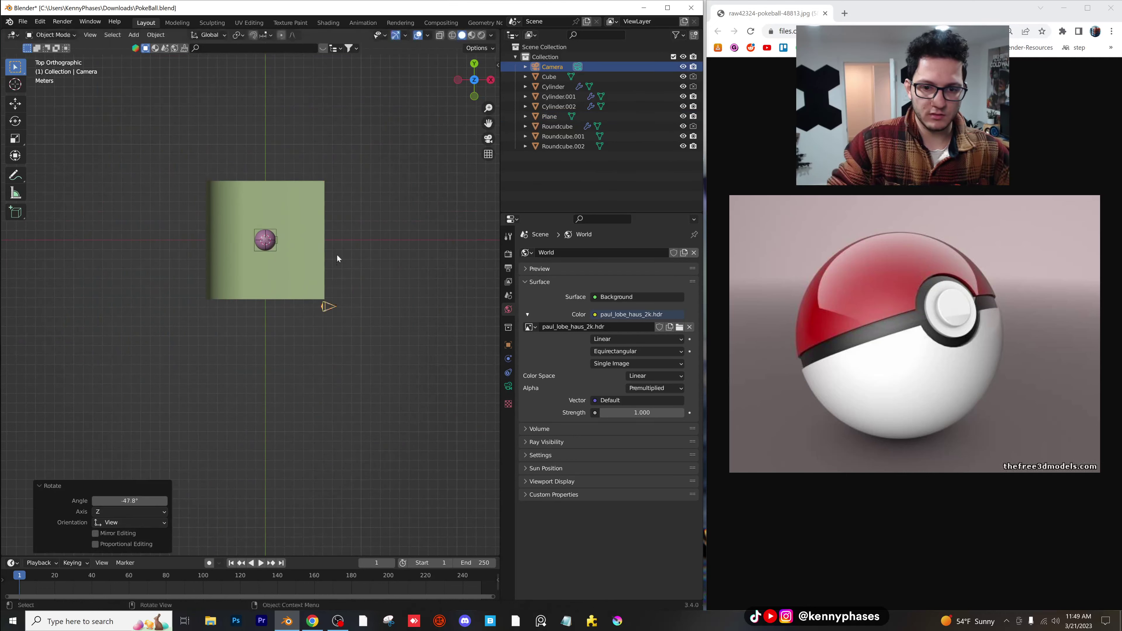
key("g")
left_click(373, 226)
- Look through the camera and set its X rotation to 90°
key("KP_0")
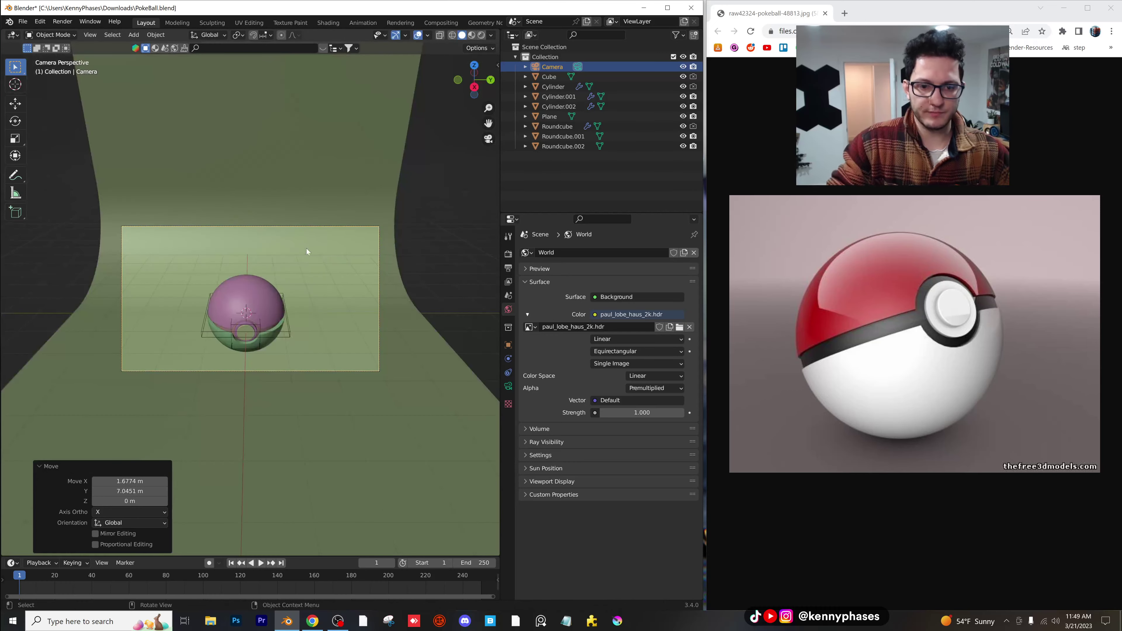
left_click(498, 65)
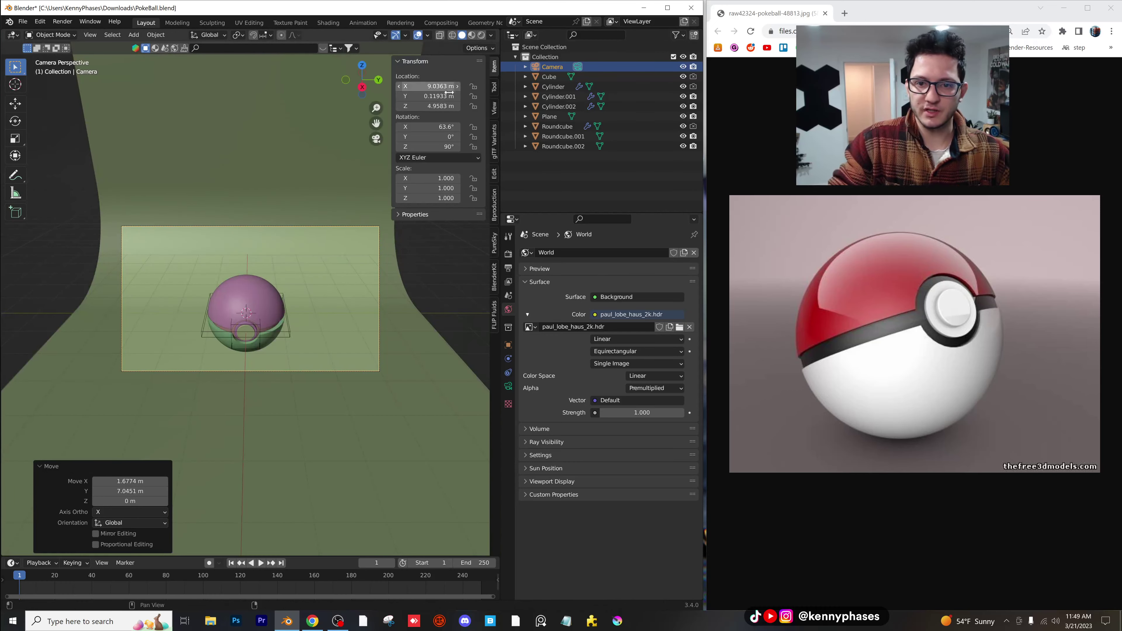
type("90\\")
key("Return")
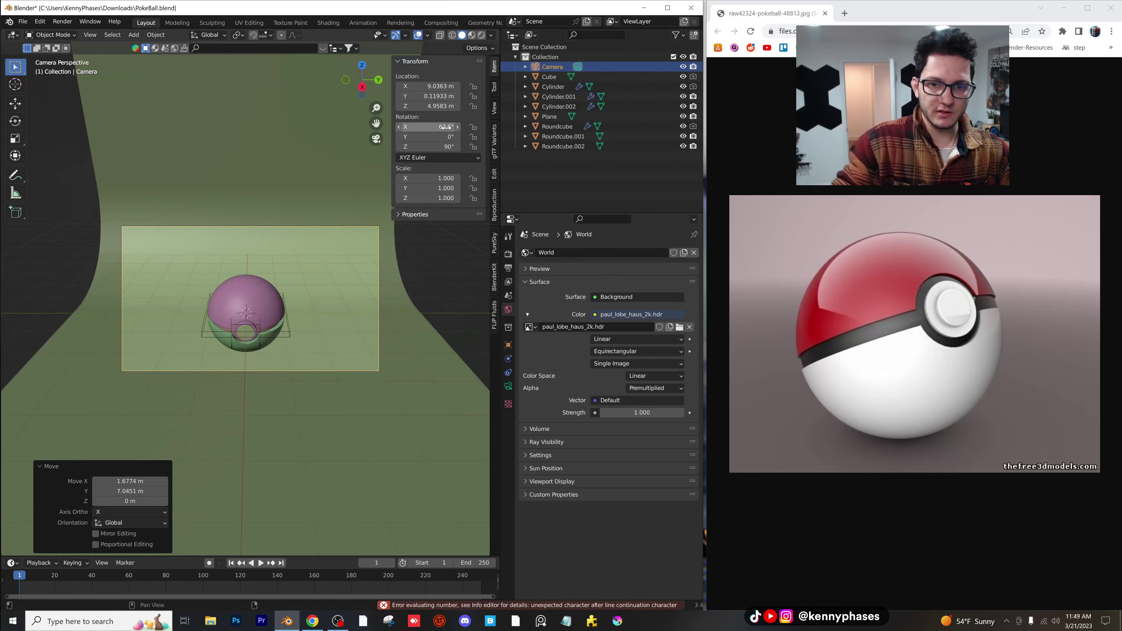
type("90")
key("Return")
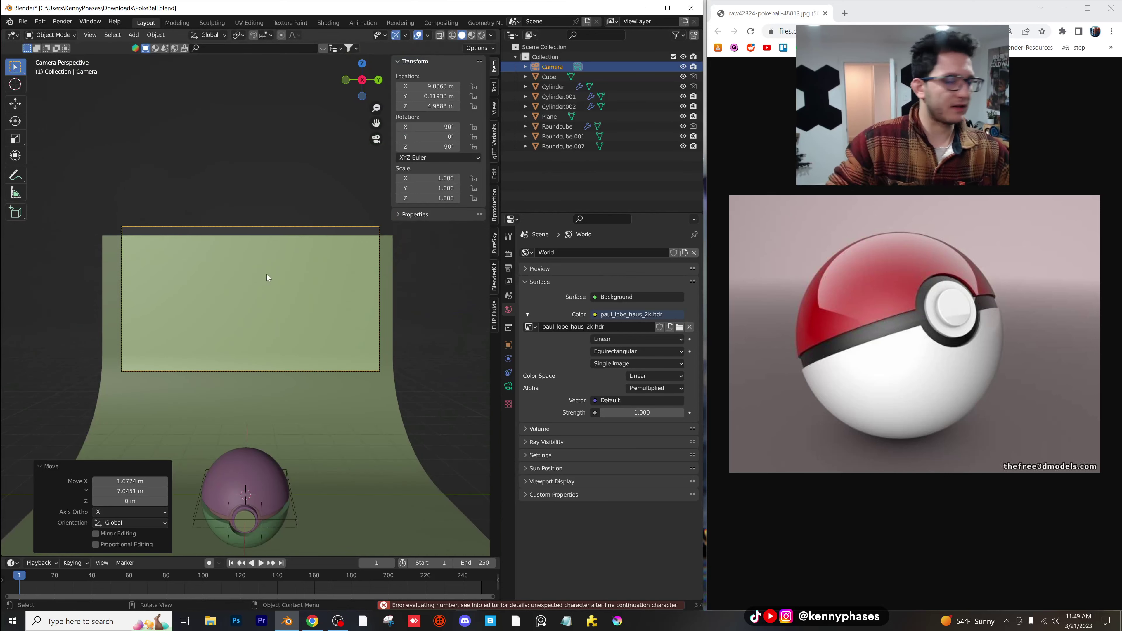
- Lower the camera's Z location to about 0.128 m and save the file with rendered shading on
left_click_drag(419, 105, 292, 106)
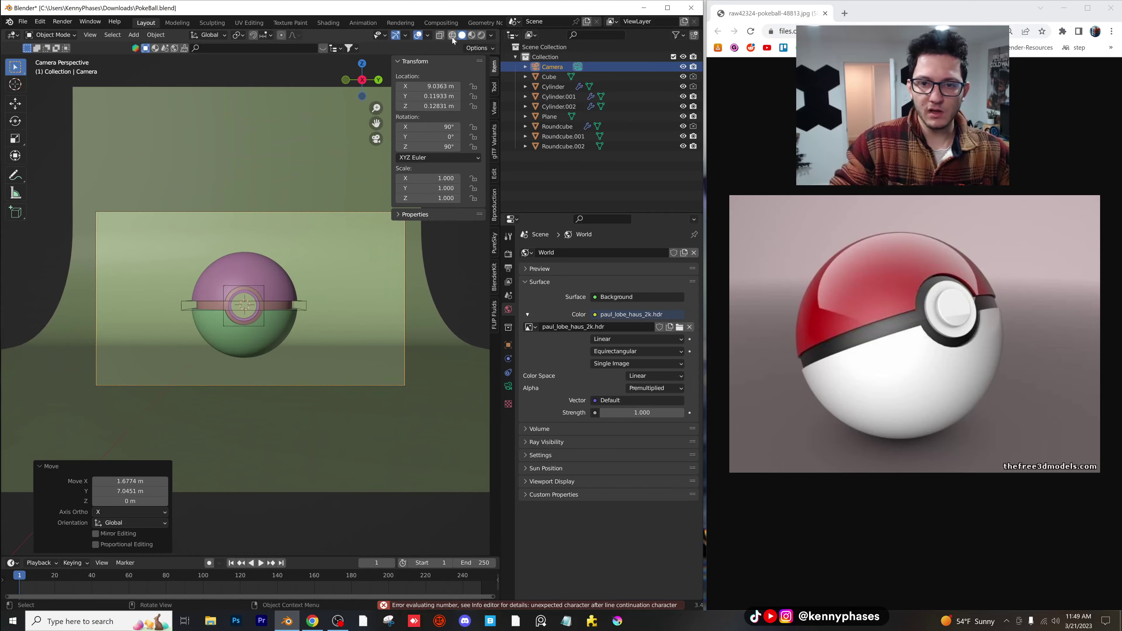
left_click(482, 37)
key("ctrl+s")
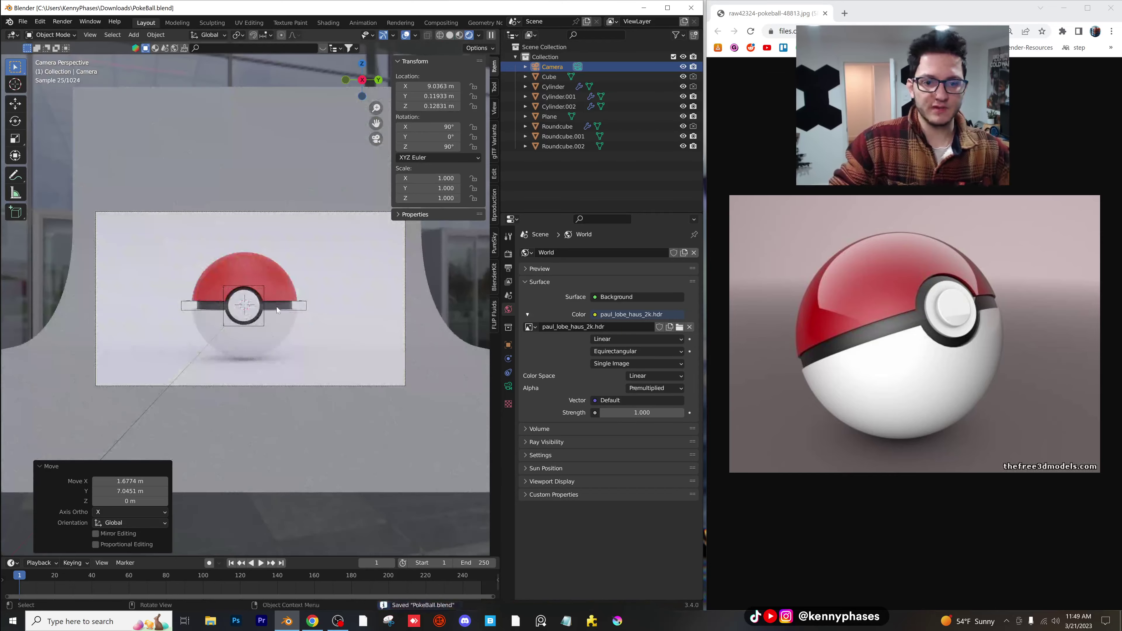
- Give the backdrop a new material with Metallic 1.000 and Roughness about 0.338, and return to the camera view
middle_click_drag(247, 399, 283, 363)
left_click(233, 215)
scroll(278, 364, "up", 3)
scroll(278, 366, "up", 1)
left_click(508, 427)
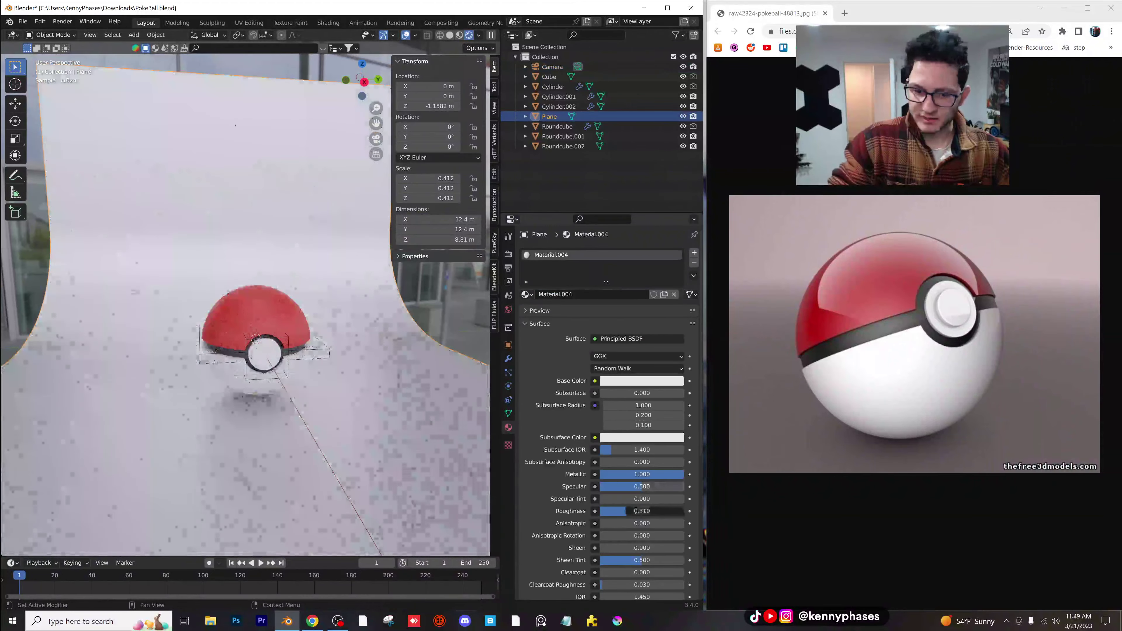
left_click_drag(642, 511, 628, 511)
key("KP_0")
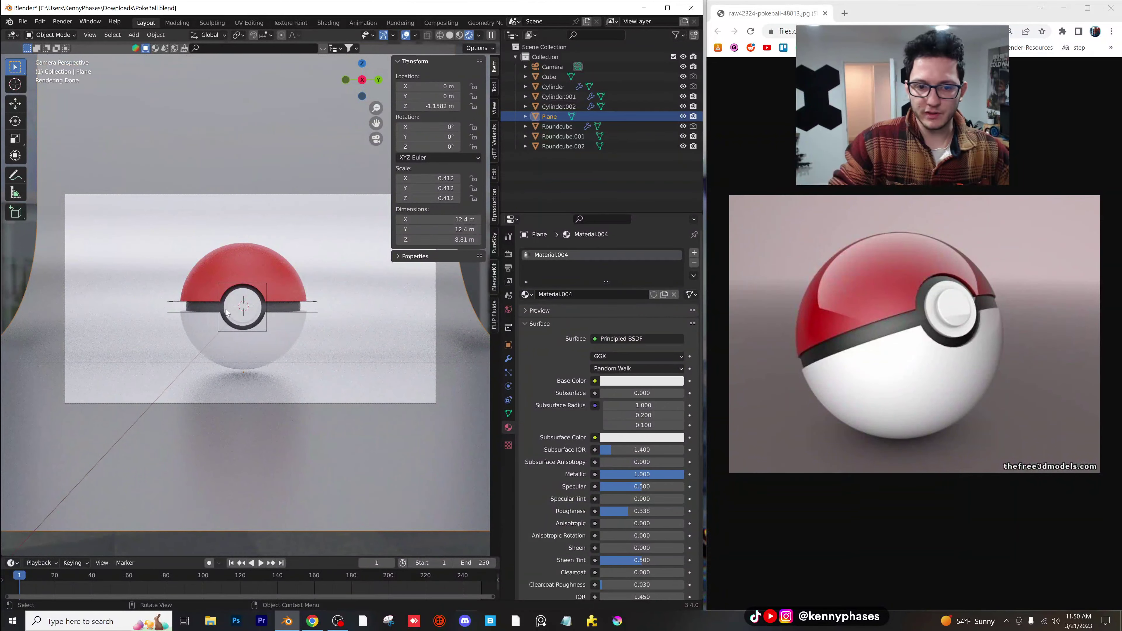
- Try a Bevel modifier on the red upper shell with the Weight limit method and a 0.3 m amount, and remove it
scroll(226, 310, "up", 3)
middle_click_drag(225, 309, 293, 306)
scroll(292, 314, "up", 5)
left_click(293, 306)
scroll(281, 306, "up", 5)
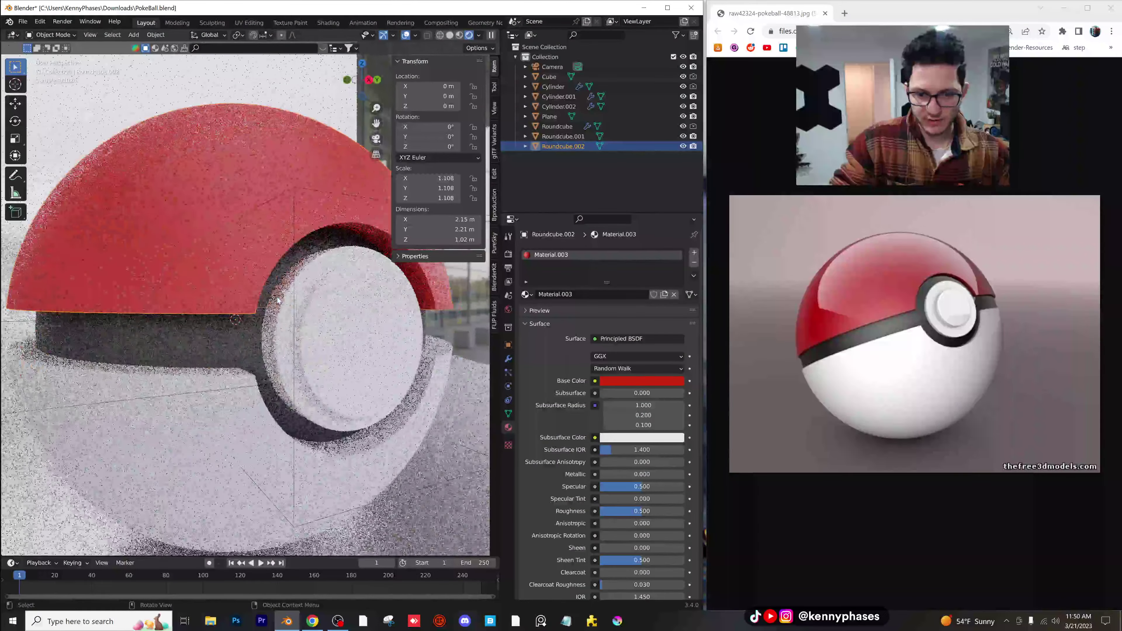
key("ctrl+s")
left_click(508, 358)
left_click(574, 253)
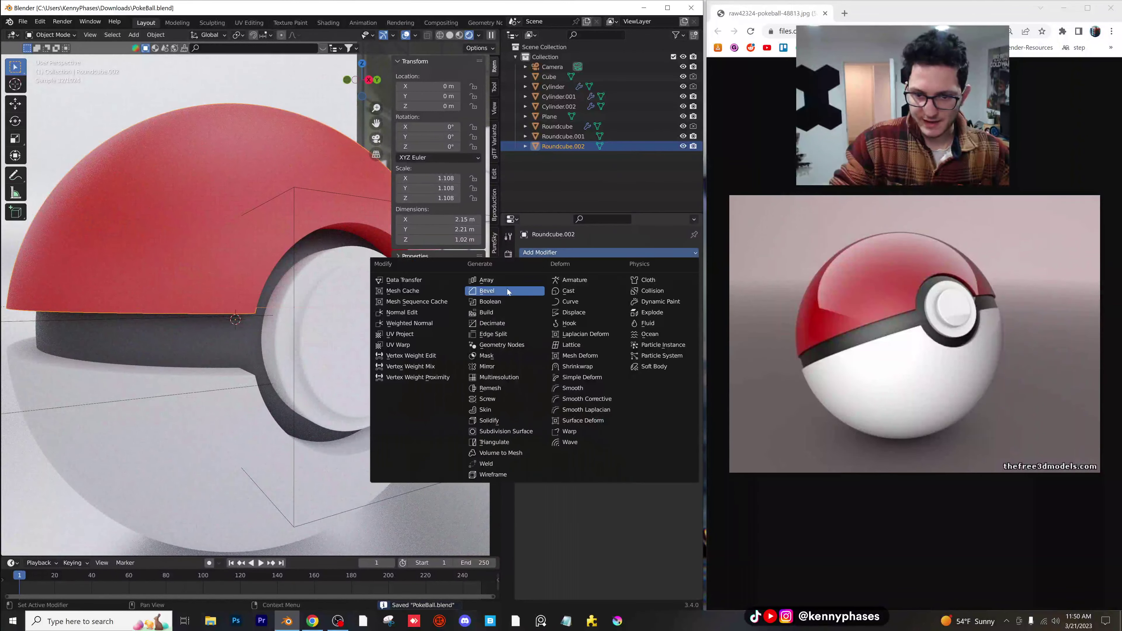
left_click(508, 291)
left_click_drag(636, 307, 618, 307)
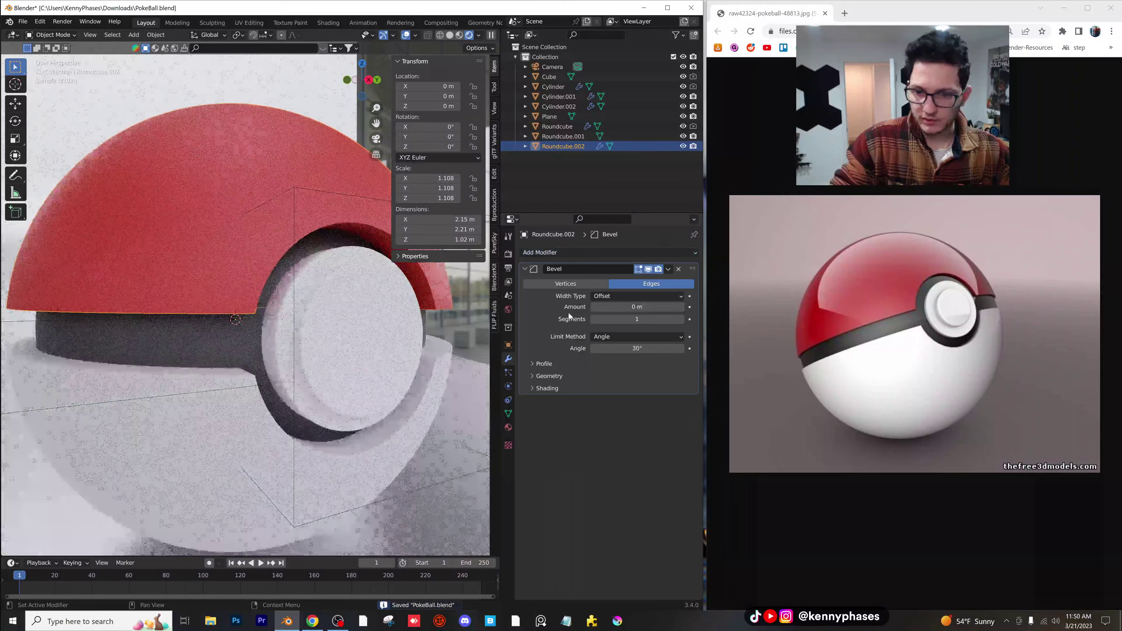
left_click(629, 336)
left_click(622, 370)
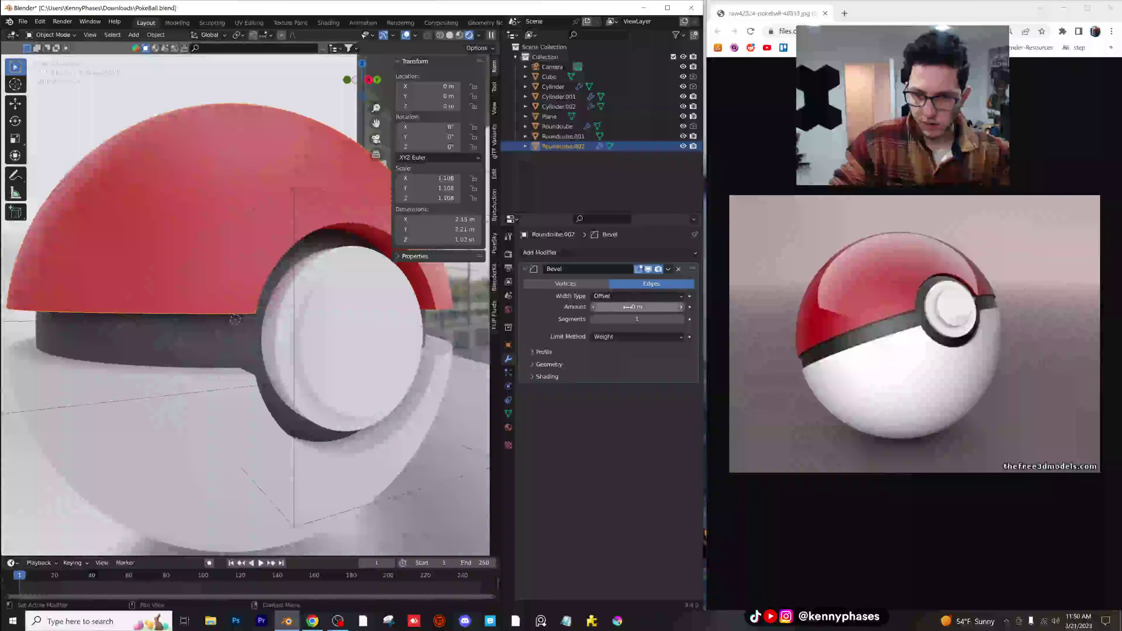
left_click_drag(628, 306, 684, 306)
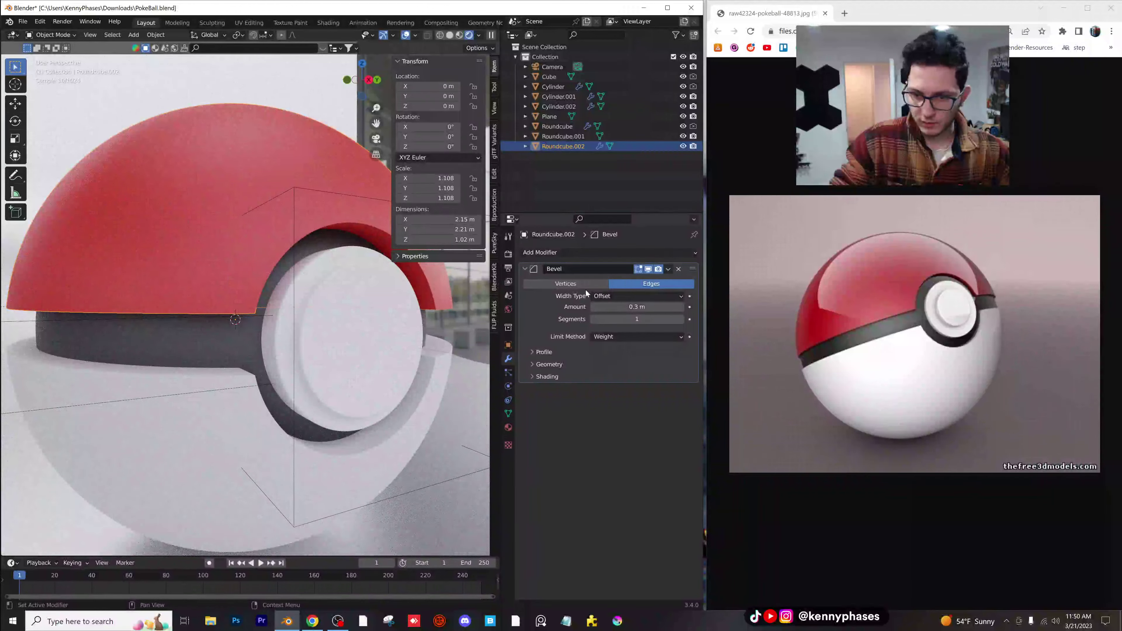
left_click(586, 287)
left_click(679, 269)
- Save the Poké Ball file and open the recent file Realtime_Materials.blend
scroll(295, 348, "down", 6)
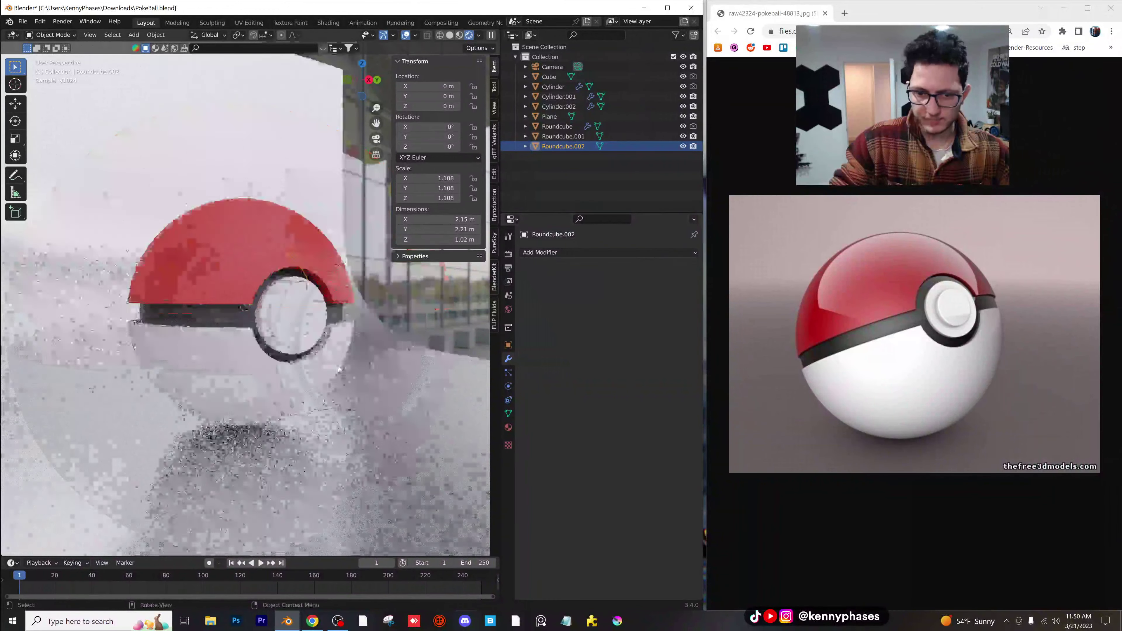
middle_click_drag(279, 350, 296, 349)
scroll(295, 348, "up", 1)
key("ctrl+s")
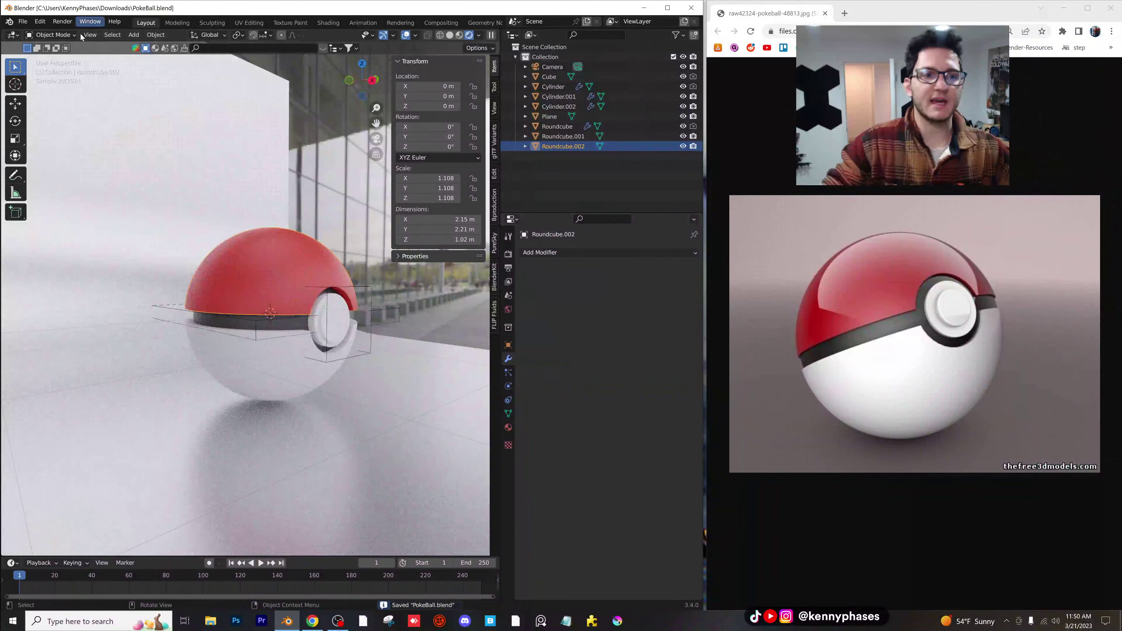
left_click(22, 21)
mouse_move(61, 53)
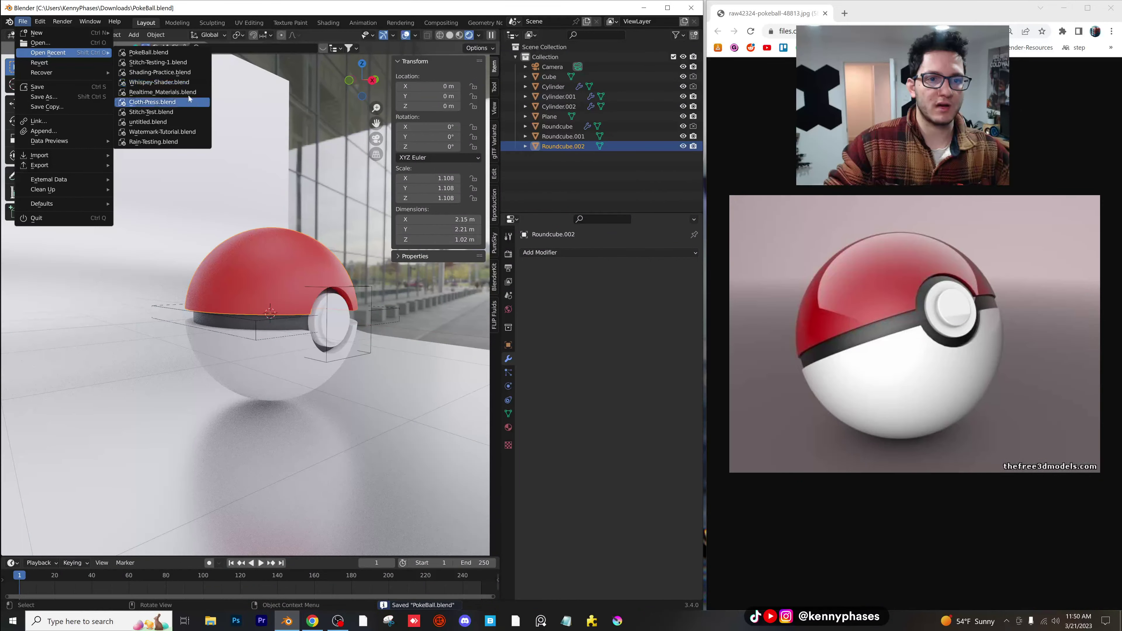
left_click(179, 93)
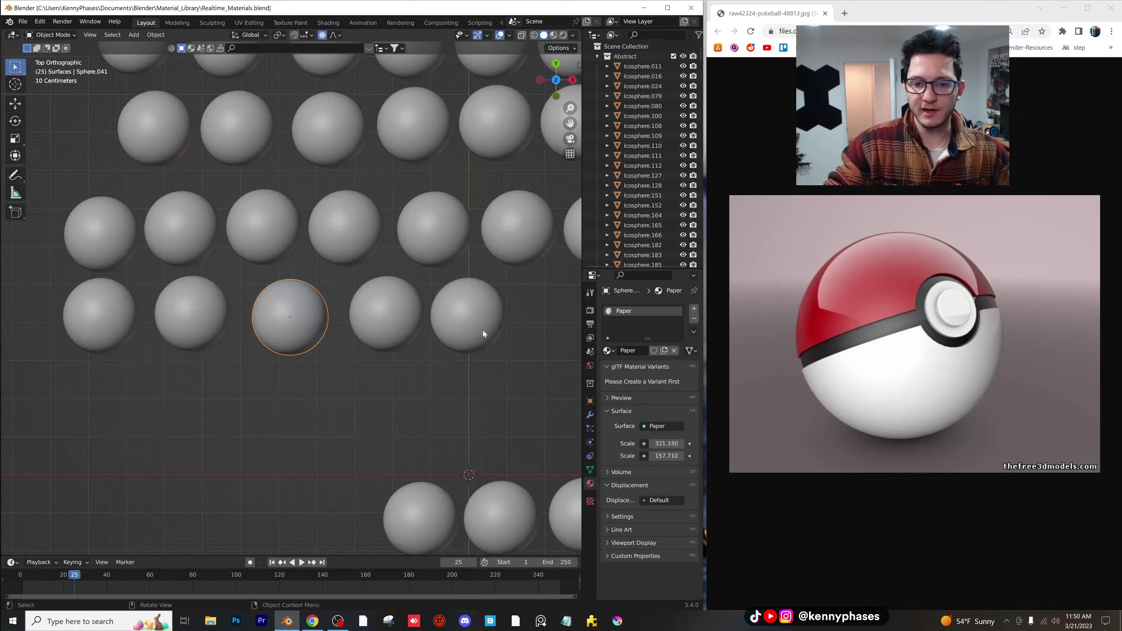
- Preview the material library's spheres in rendered shading and check the red Marble material
scroll(322, 392, "down", 5)
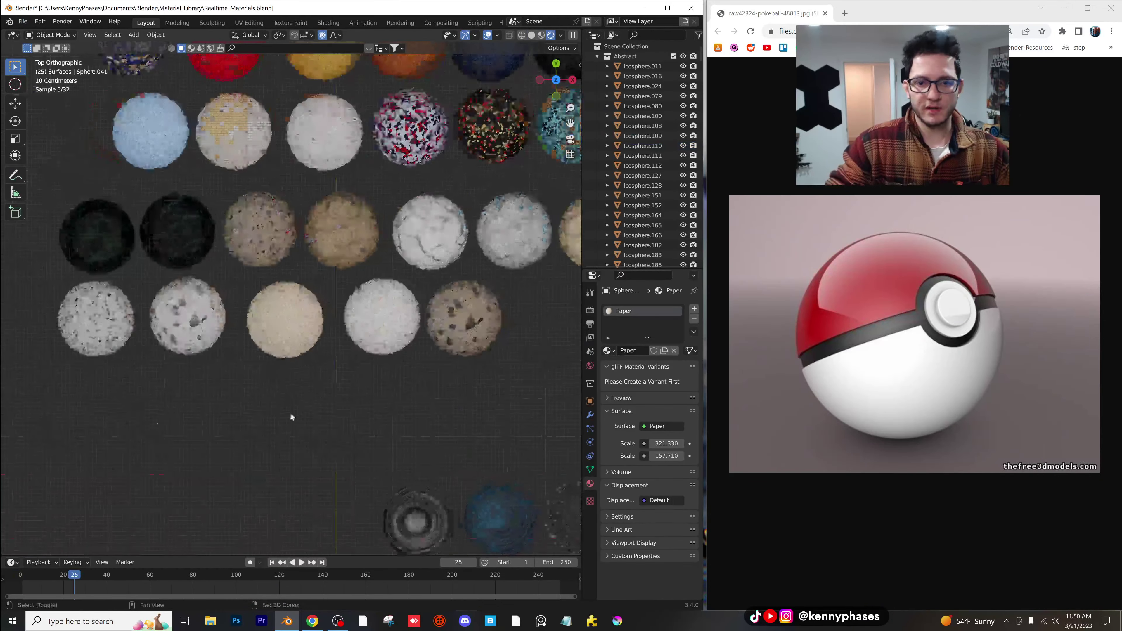
scroll(205, 292, "up", 1)
scroll(204, 292, "up", 5)
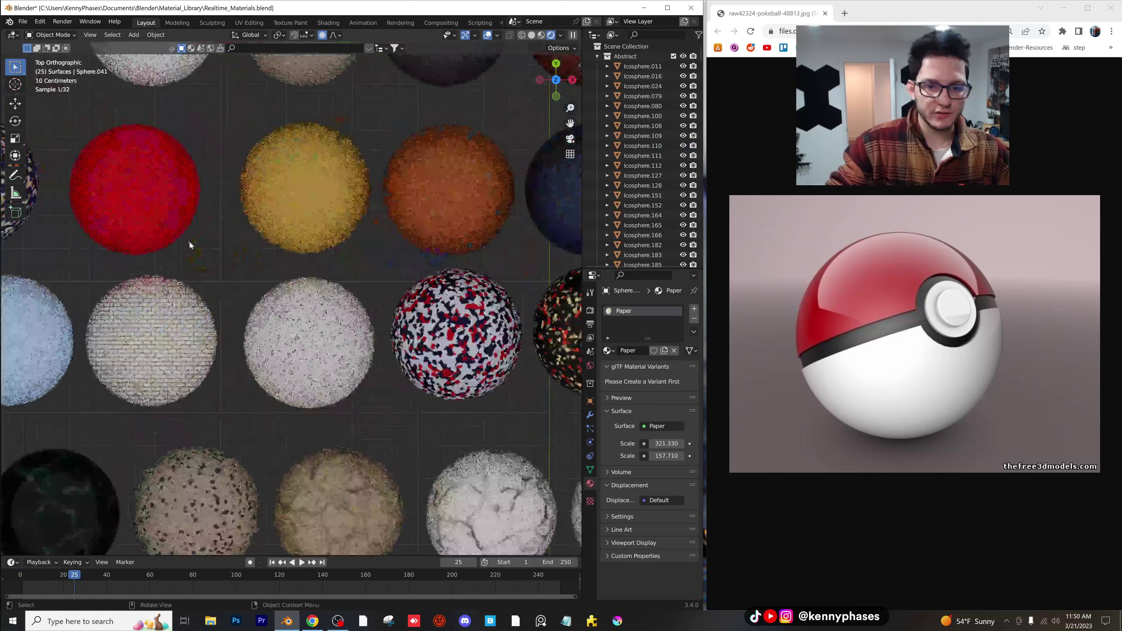
left_click(179, 227)
scroll(344, 393, "down", 12)
middle_click_drag(354, 396, 369, 271, "shift")
scroll(369, 283, "up", 4)
middle_click_drag(370, 440, 308, 266, "shift")
scroll(308, 263, "up", 6)
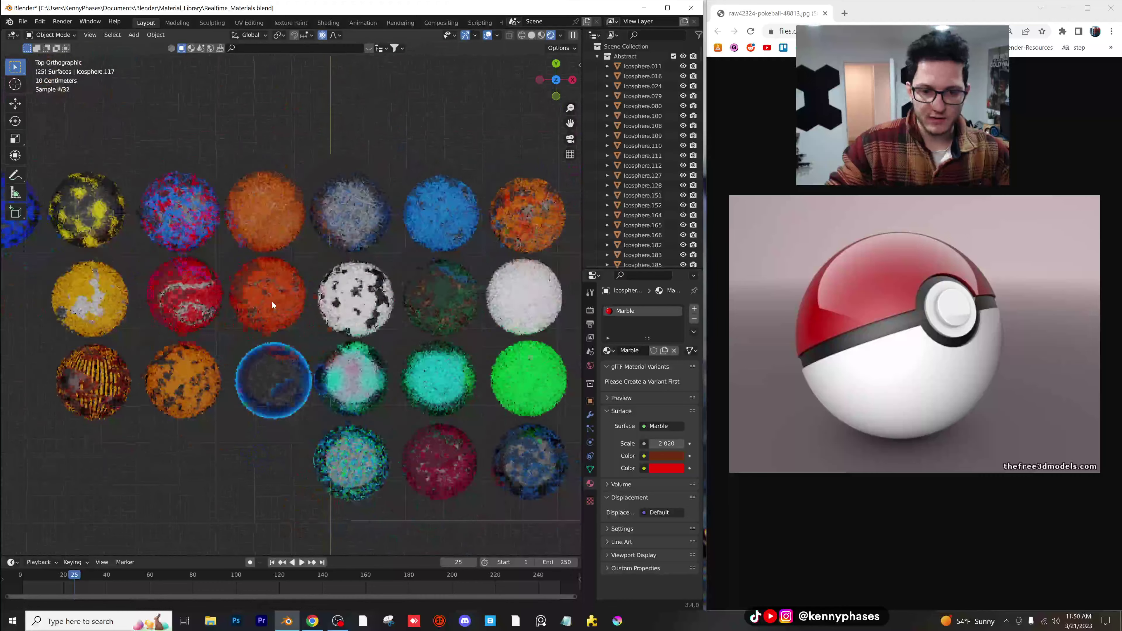
- Examine the worn-paint spheres, including Island Paint, Scrape Gloss Glitter and Scratched Paint, as candidates for the Poké Ball
middle_click_drag(122, 269, 206, 274, "shift")
left_click(206, 274)
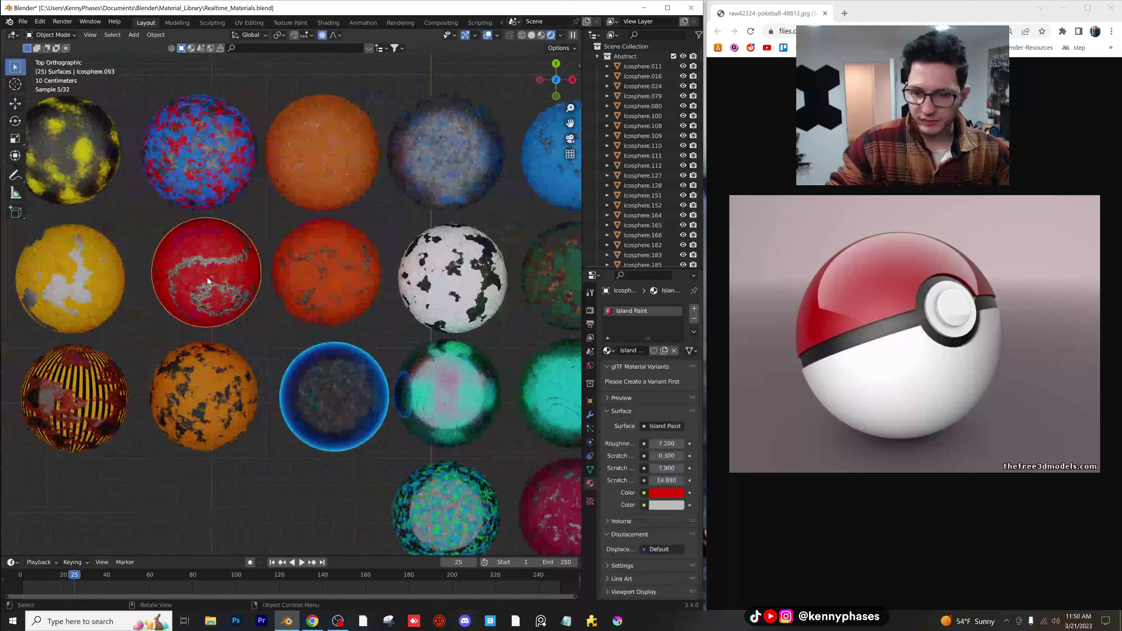
scroll(337, 370, "down", 1)
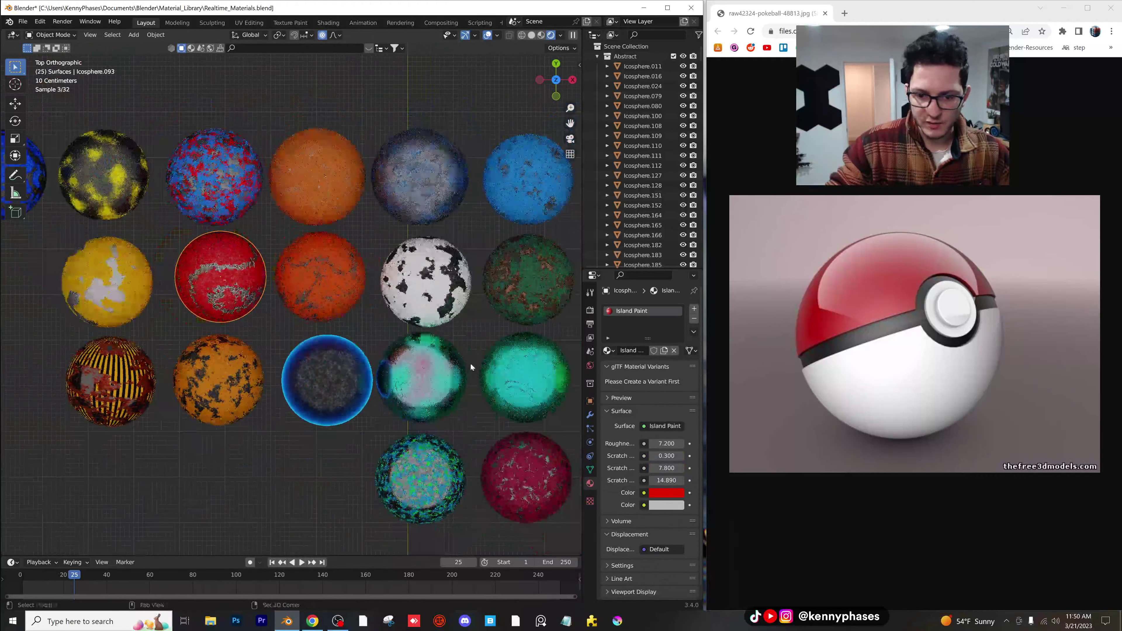
middle_click_drag(463, 363, 311, 328, "shift")
scroll(420, 360, "up", 2)
left_click(438, 363)
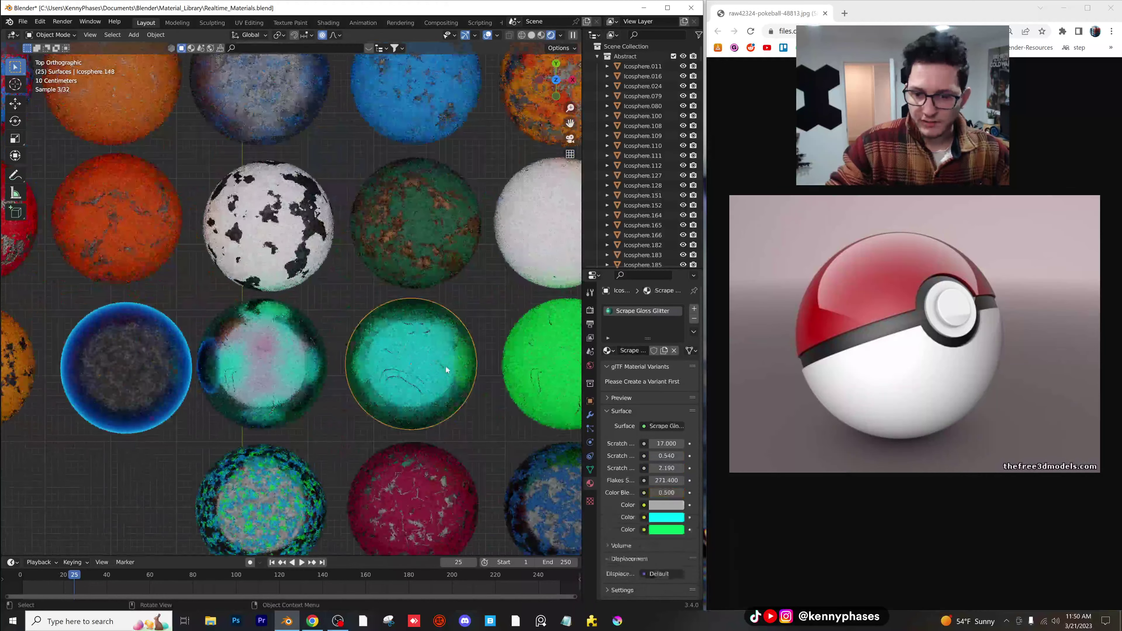
middle_click_drag(445, 365, 328, 317, "shift")
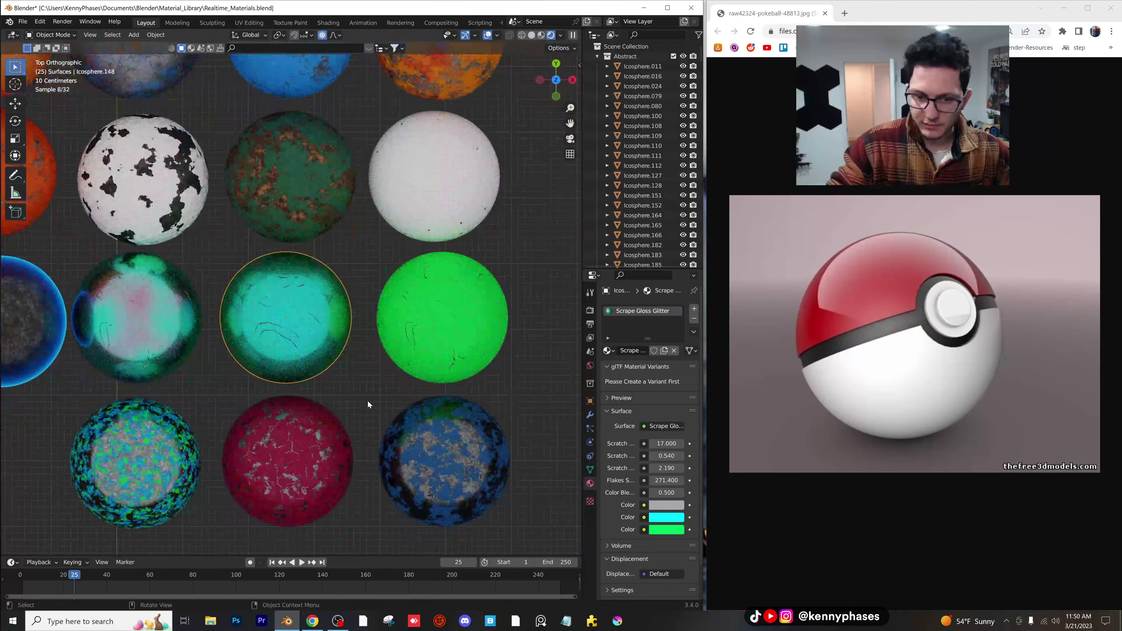
left_click(289, 451)
scroll(296, 385, "down", 1)
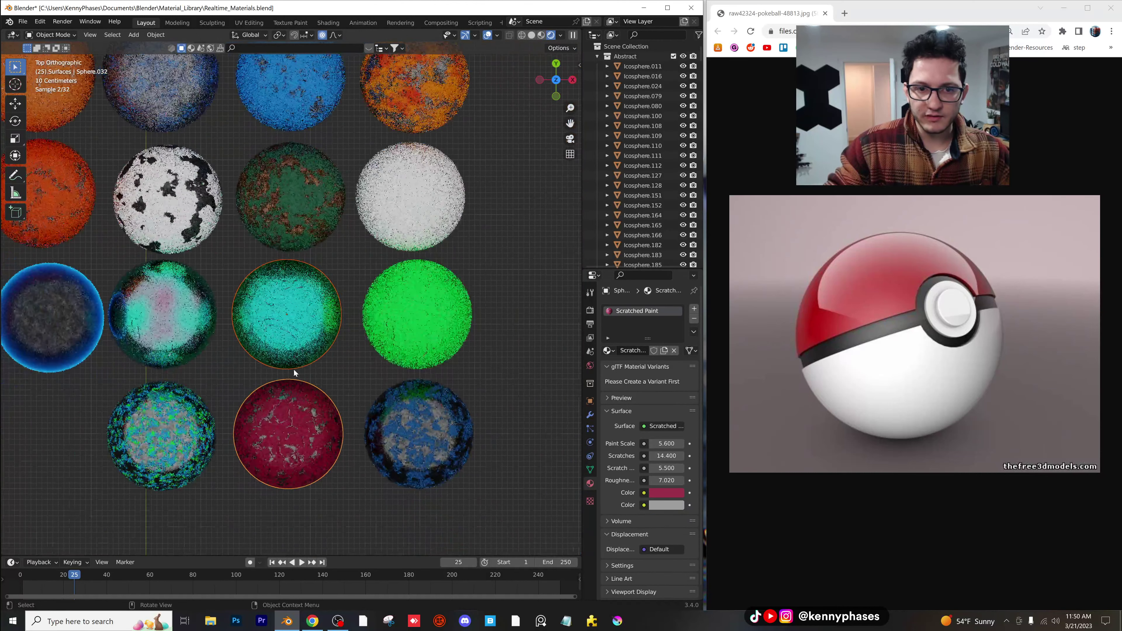
middle_click_drag(294, 368, 241, 393, "shift")
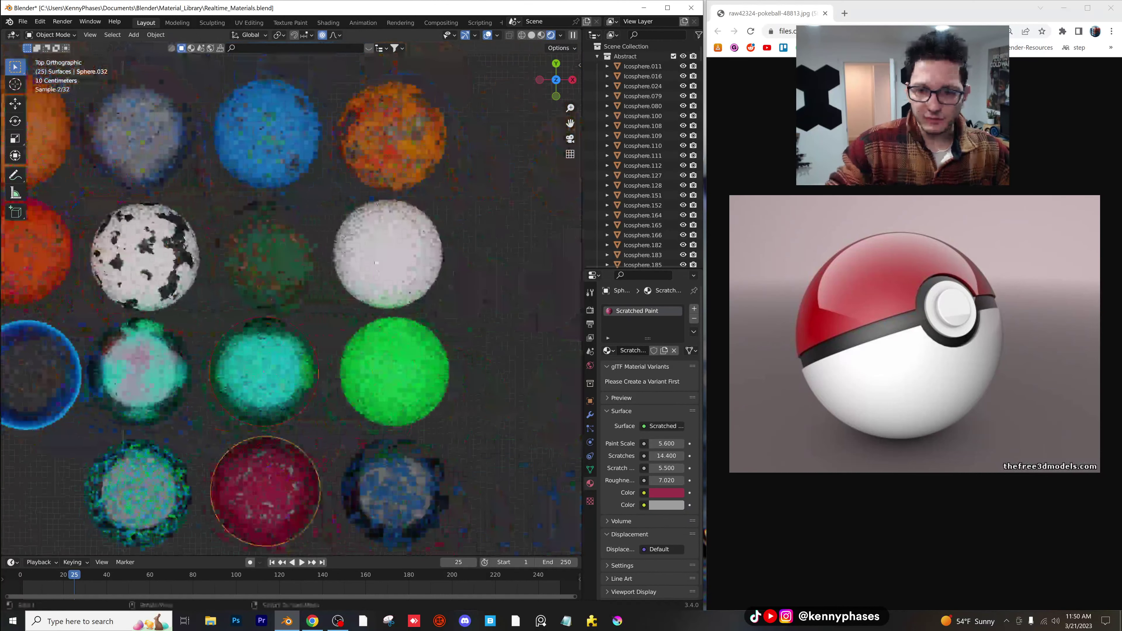
- Select the Paint Chip, Scratched Paint, Scrape Gloss Glitter and Scrape Glitter spheres together for copying
left_click(375, 262)
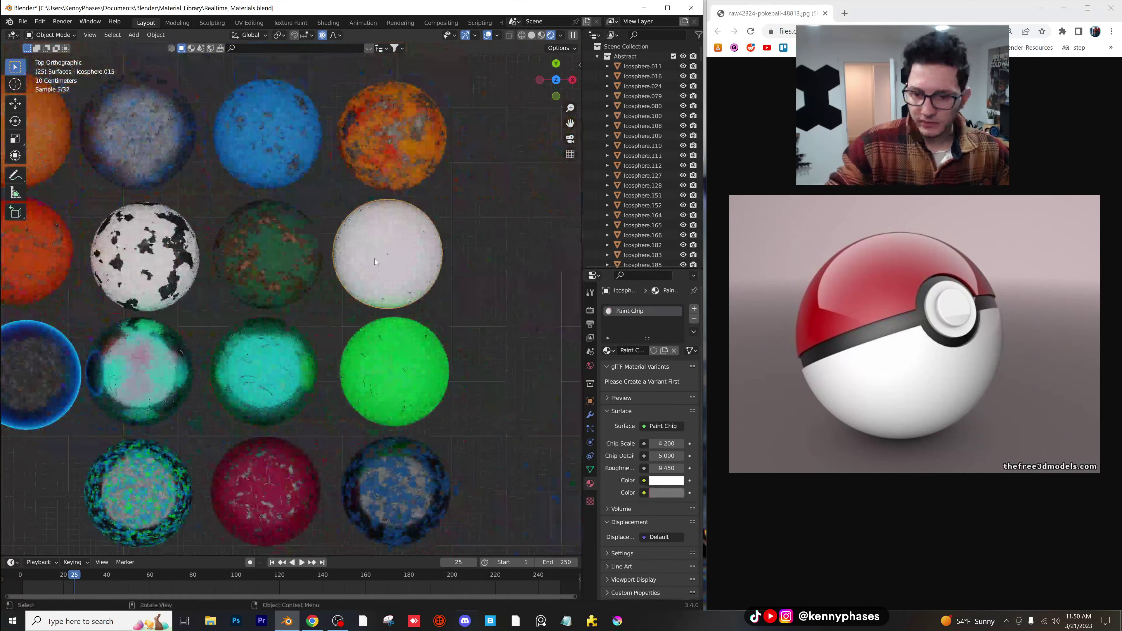
left_click(260, 459, "shift")
left_click(276, 361, "shift")
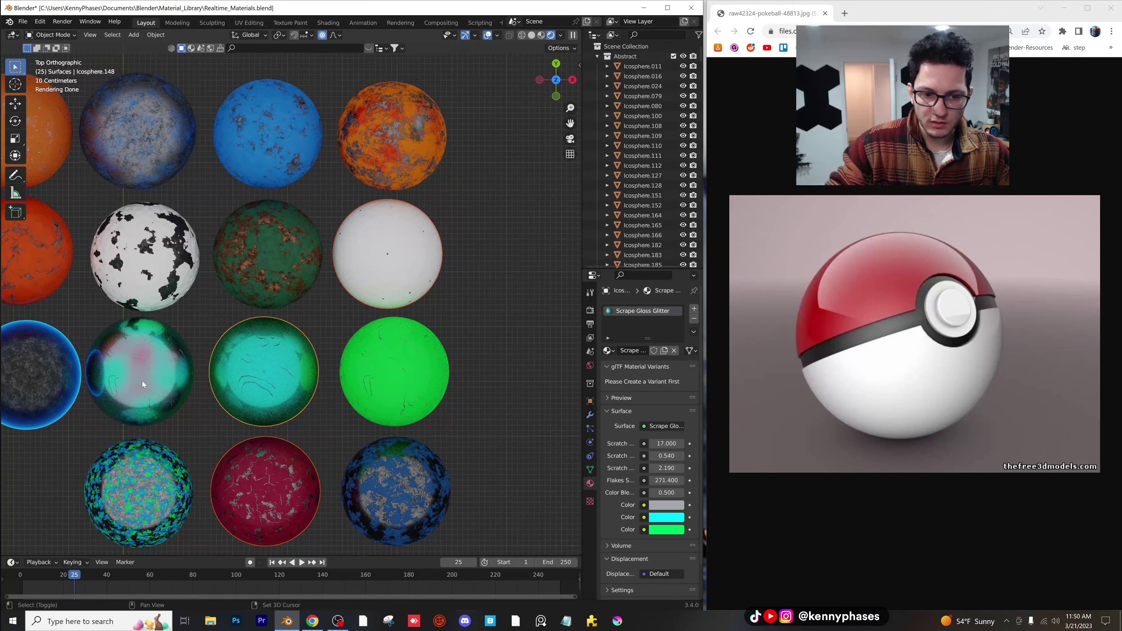
left_click(190, 358, "shift")
scroll(207, 363, "down", 1)
middle_click_drag(208, 364, 441, 389, "shift")
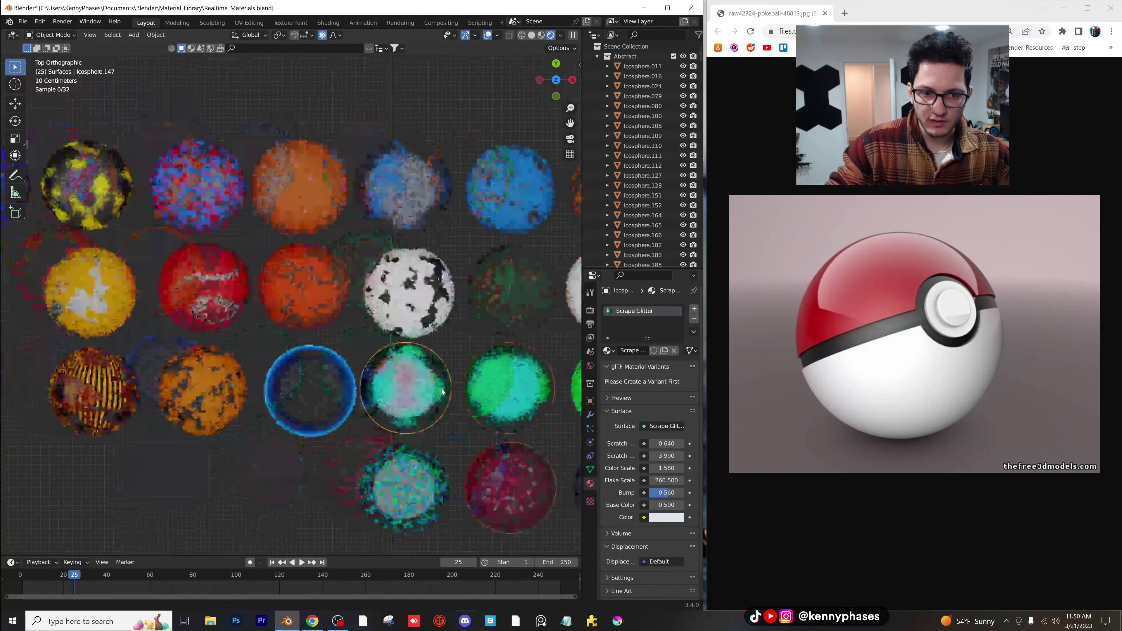
middle_click_drag(222, 325, 345, 346, "shift")
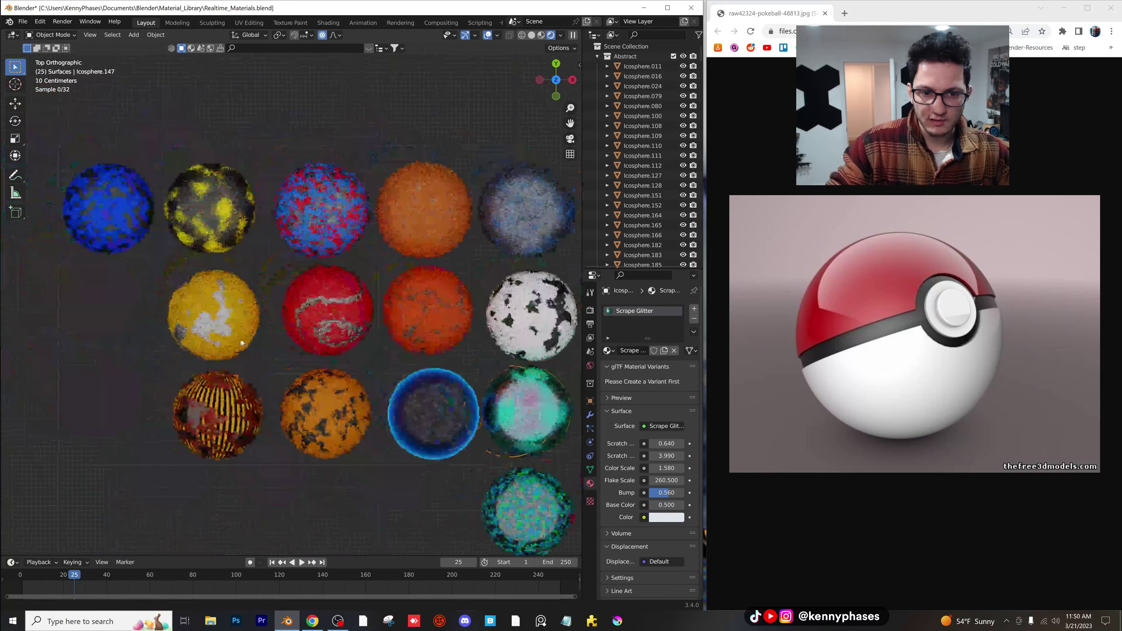
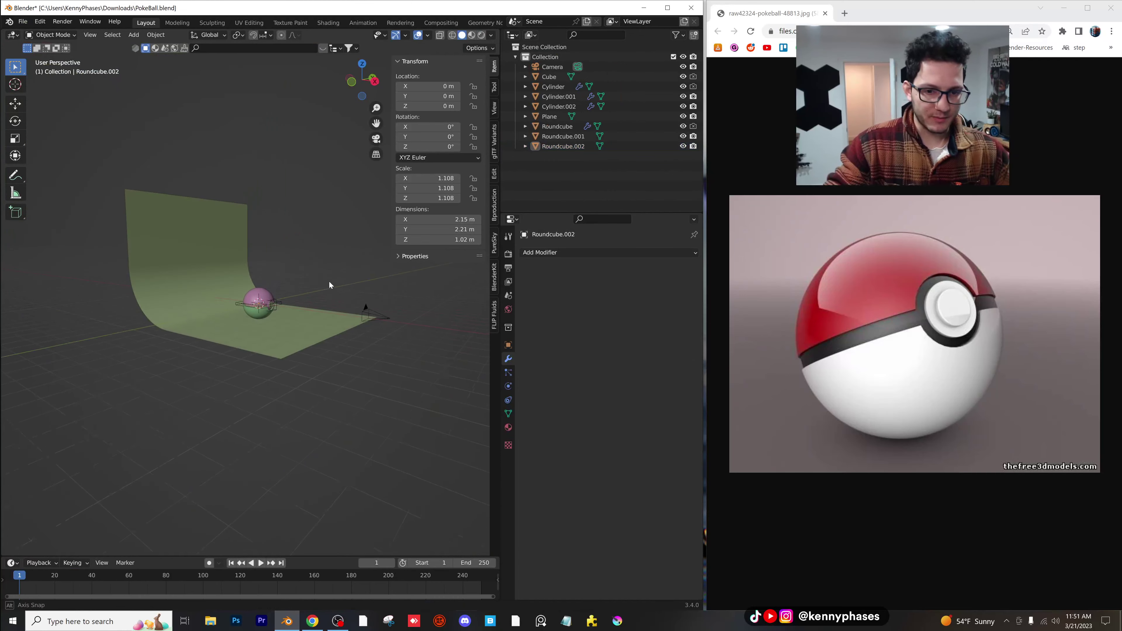
- Paste the copied material spheres into PokeBall.blend and move them to a new, hidden collection named hide
key("ctrl+v")
scroll(323, 284, "down", 4)
middle_click_drag(325, 286, 277, 320)
scroll(346, 315, "down", 3)
scroll(217, 312, "up", 1)
key("m")
left_click(278, 323)
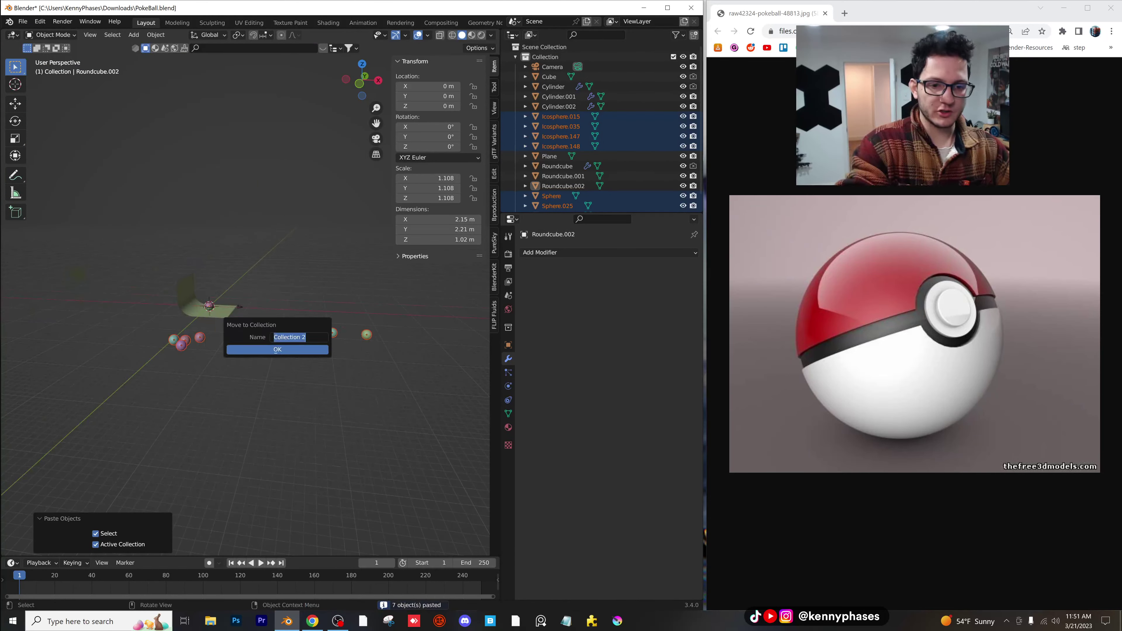
left_click(291, 350)
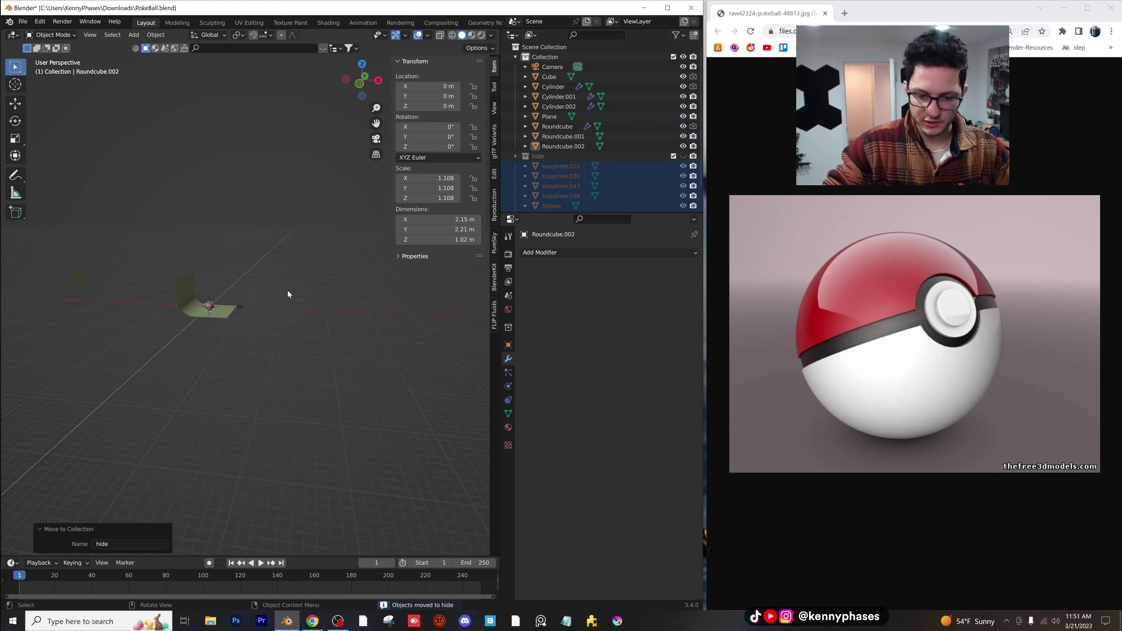
- Return to the rendered camera view and assign the Scratched Paint material to the red upper shell
key("KP_0")
key("z")
left_click(248, 182)
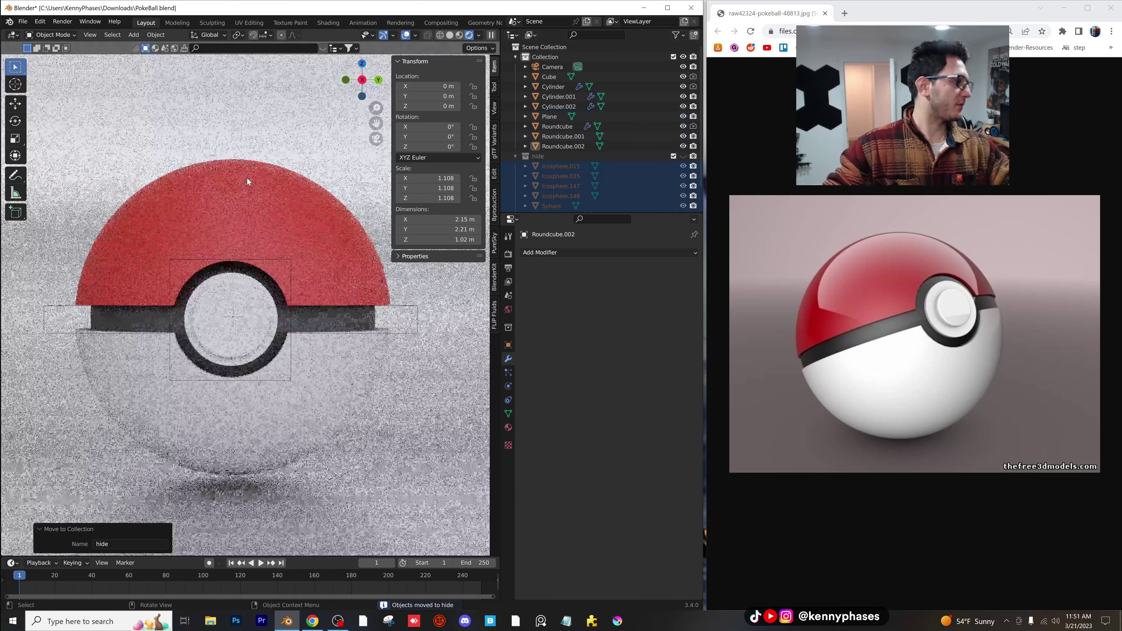
middle_click_drag(297, 309, 337, 310, "shift")
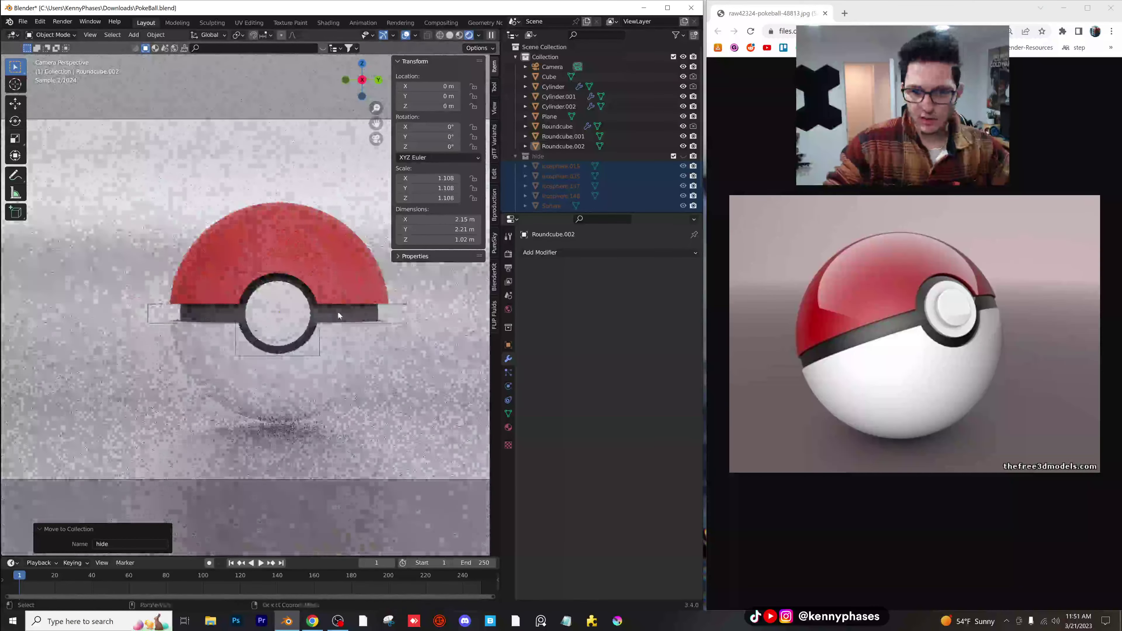
left_click(337, 311)
left_click(508, 427)
left_click(525, 294)
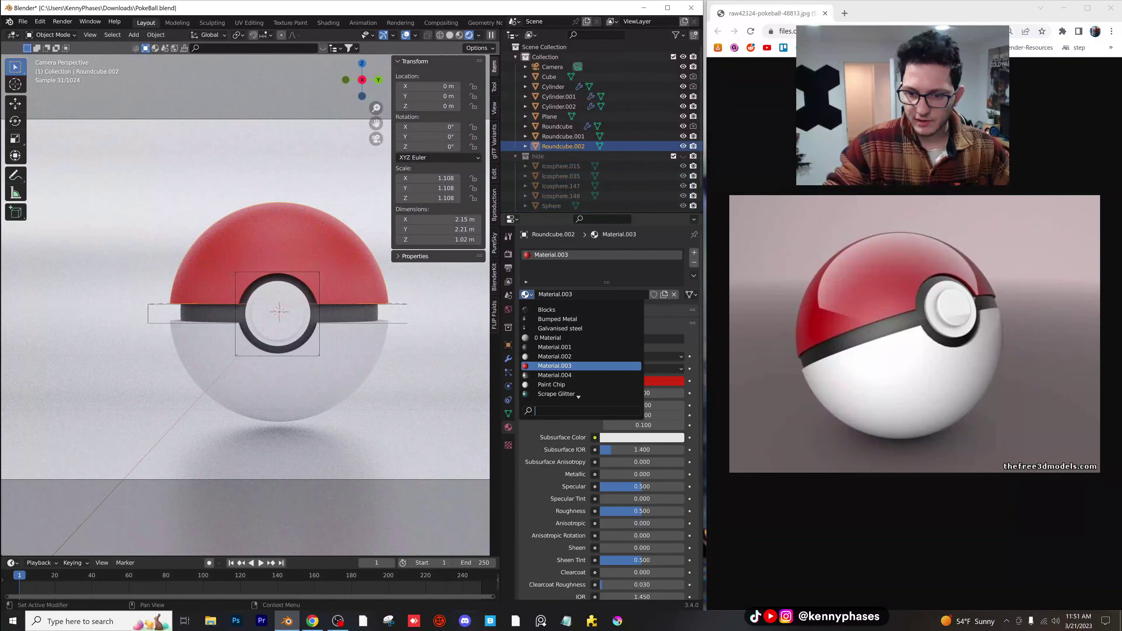
left_click(558, 393)
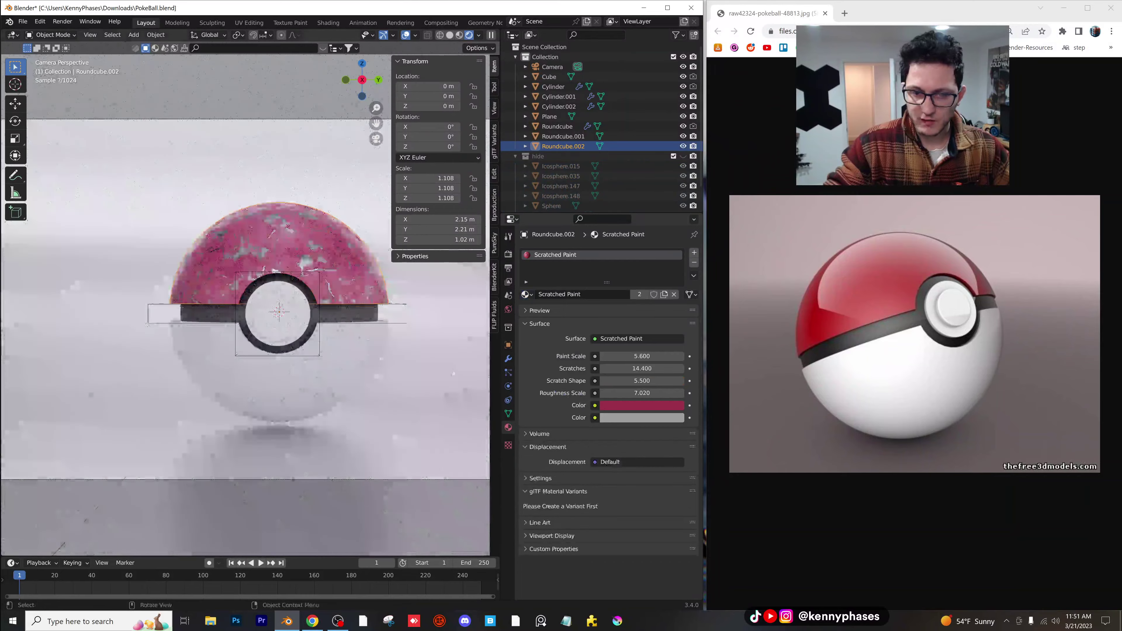
- Brighten the Scratched Paint material's main paint color and shift its hue from crimson to pure red
scroll(325, 315, "up", 5)
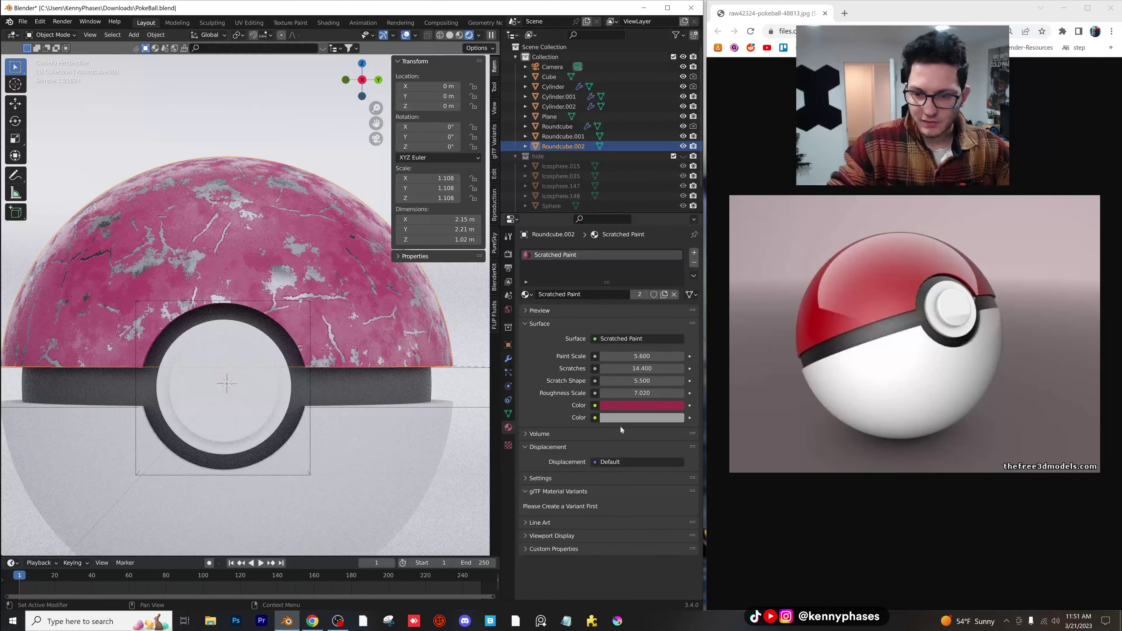
left_click(644, 405)
left_click_drag(674, 290, 676, 268)
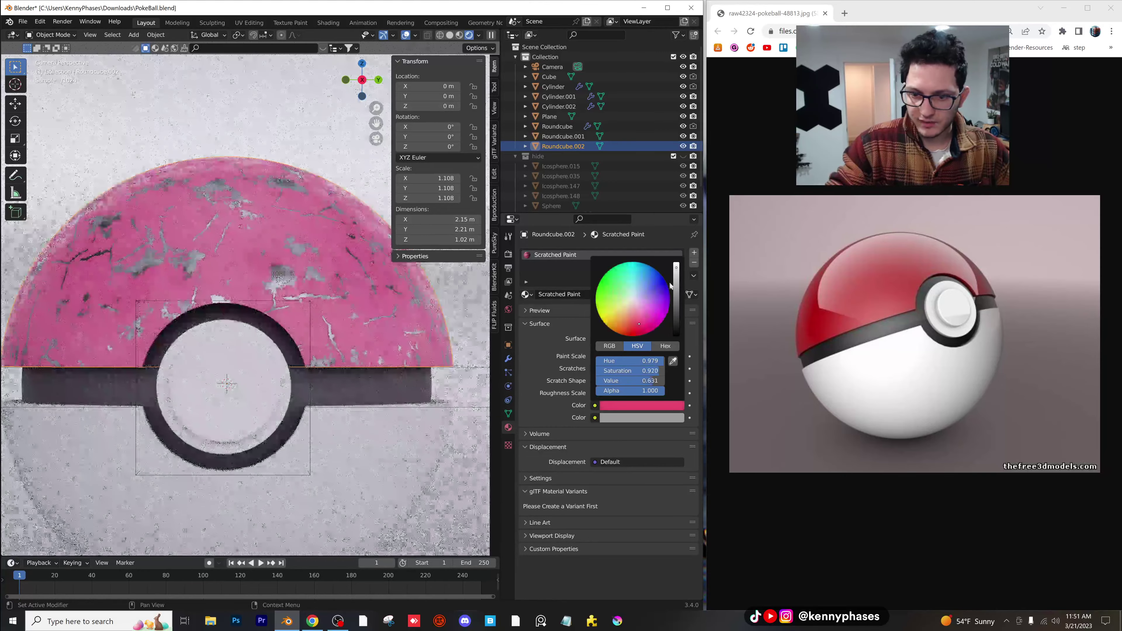
left_click_drag(633, 325, 632, 333)
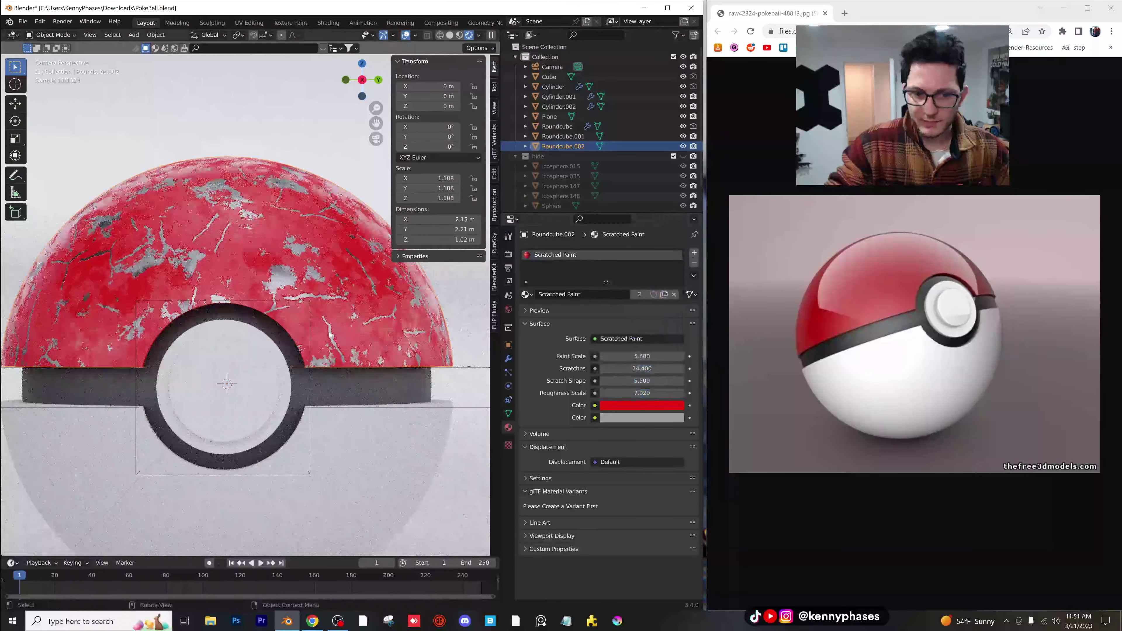
- Set the Scratched Paint material's Paint Scale to 4.780, Scratches to 13.810 and Roughness Scale to 1.770
left_click_drag(631, 357, 619, 357)
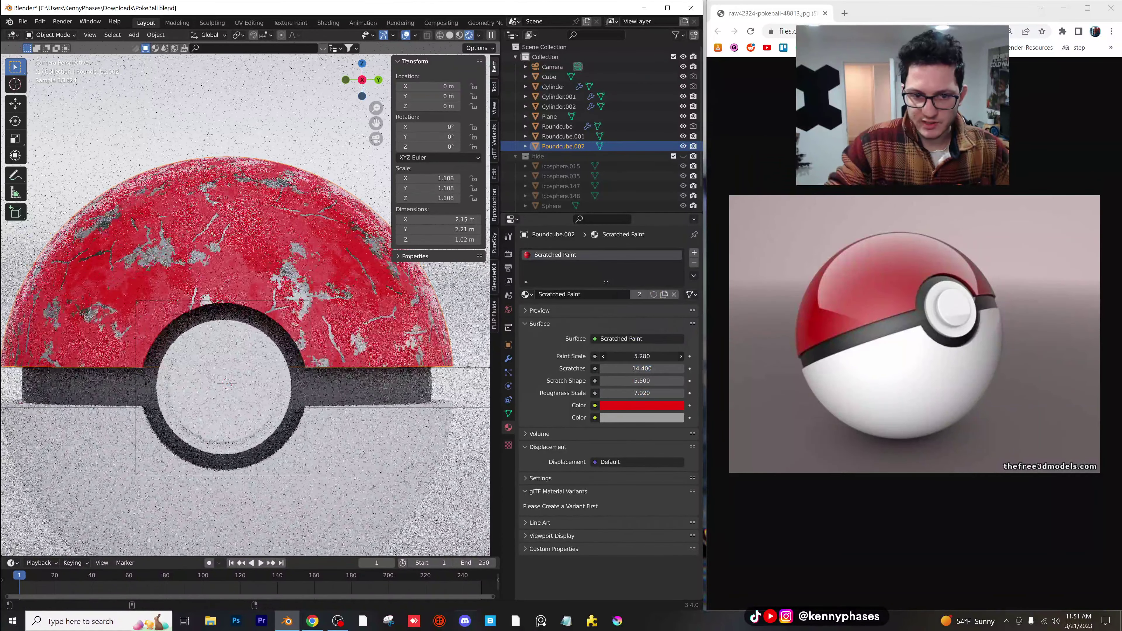
type("5.6")
key("Return")
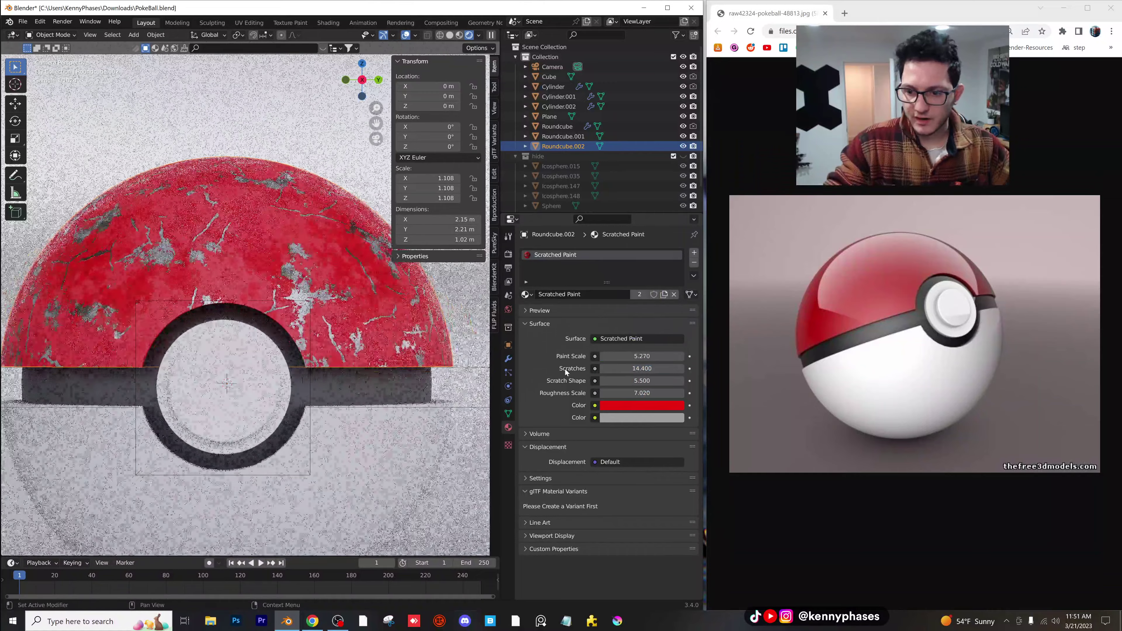
left_click_drag(642, 368, 643, 355)
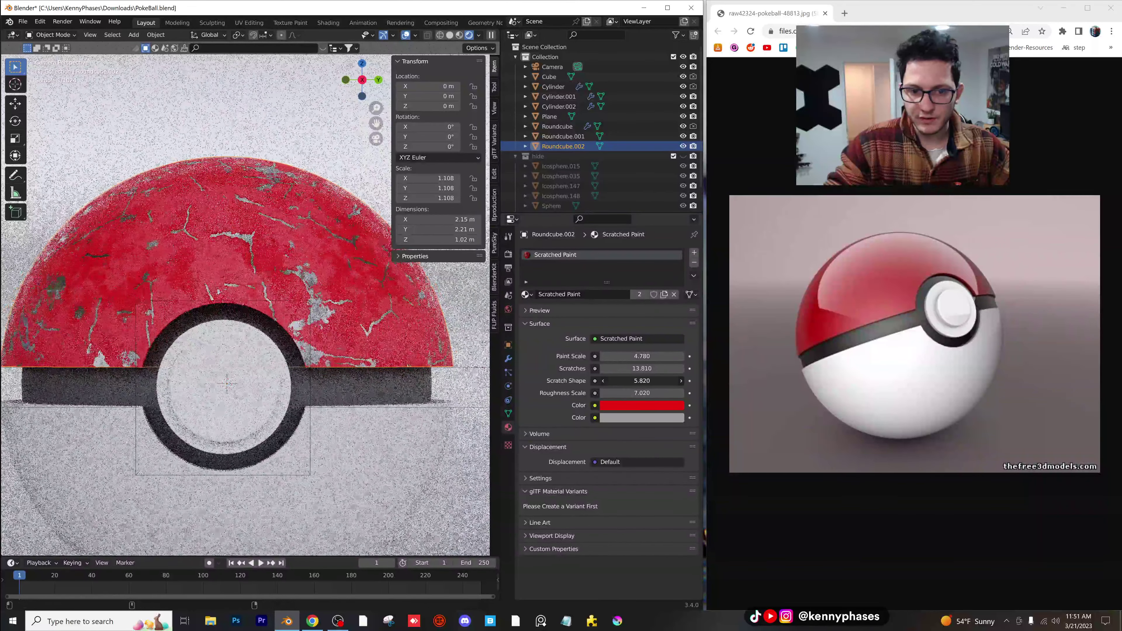
left_click_drag(642, 393, 652, 393)
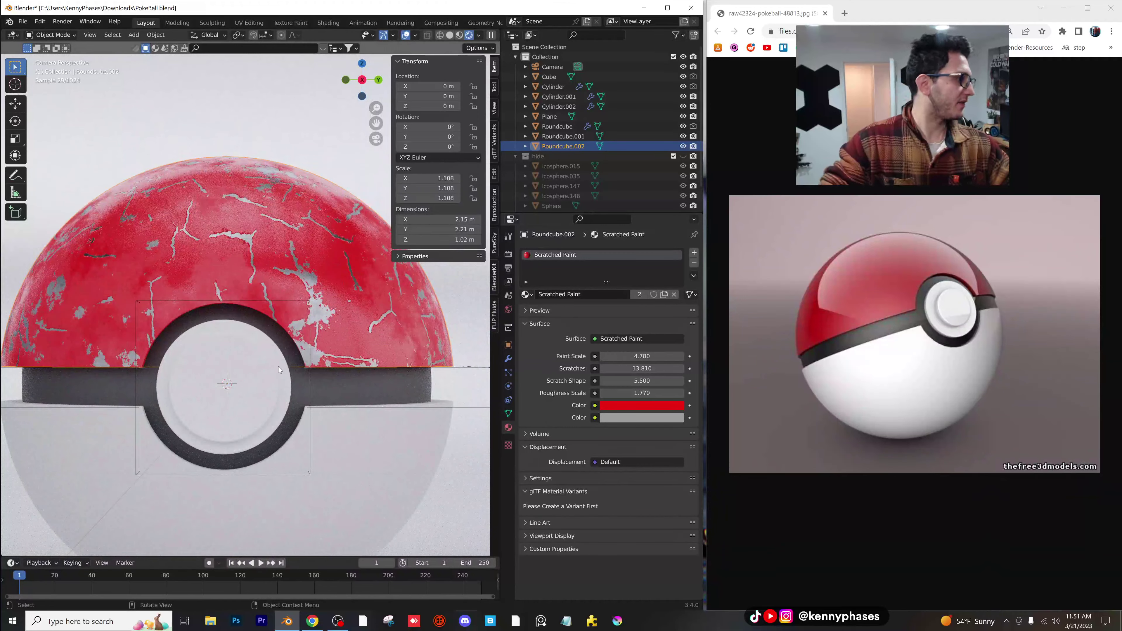
- Set the upper shell's Scratches value to 19.310 and its Paint Scale to 6.180
scroll(278, 370, "down", 3)
scroll(270, 361, "up", 3)
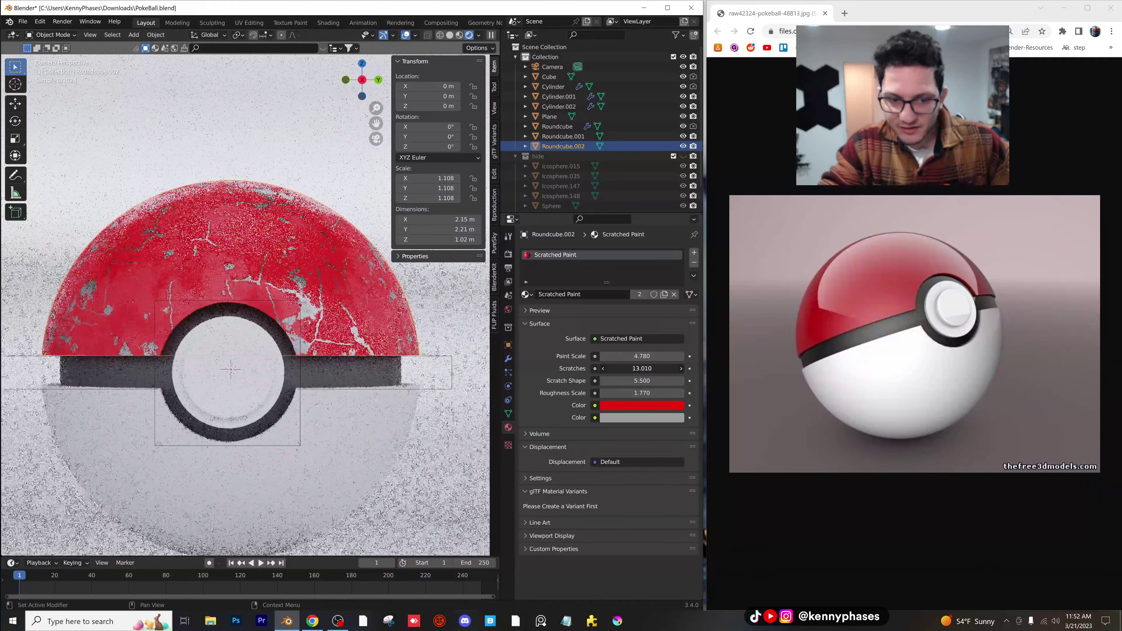
left_click_drag(641, 368, 629, 368)
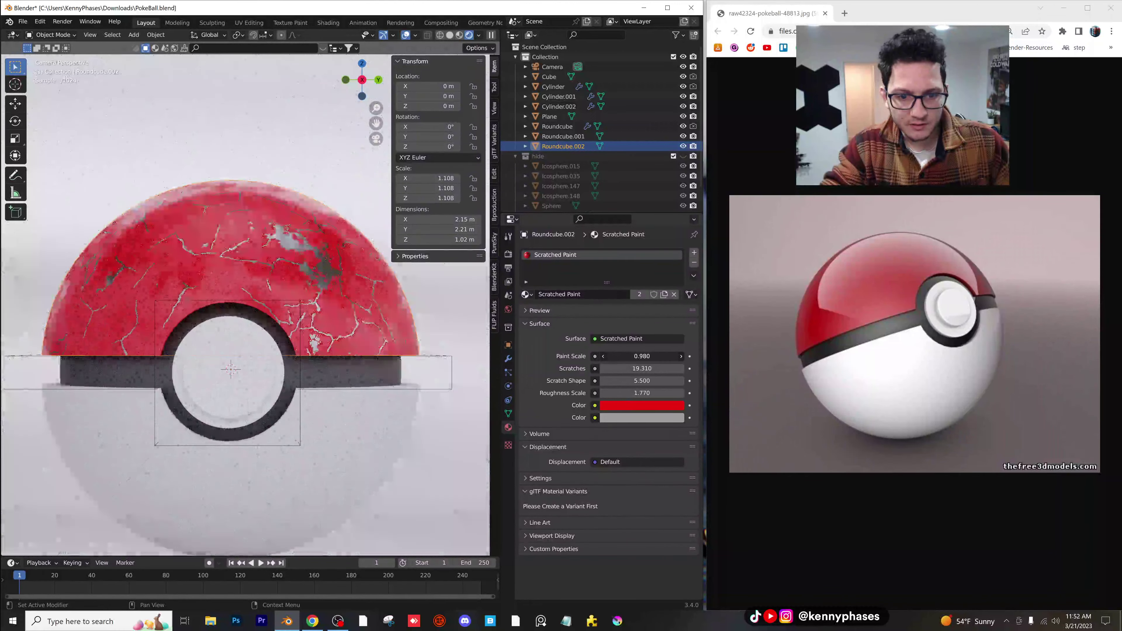
left_click_drag(637, 357, 848, 356)
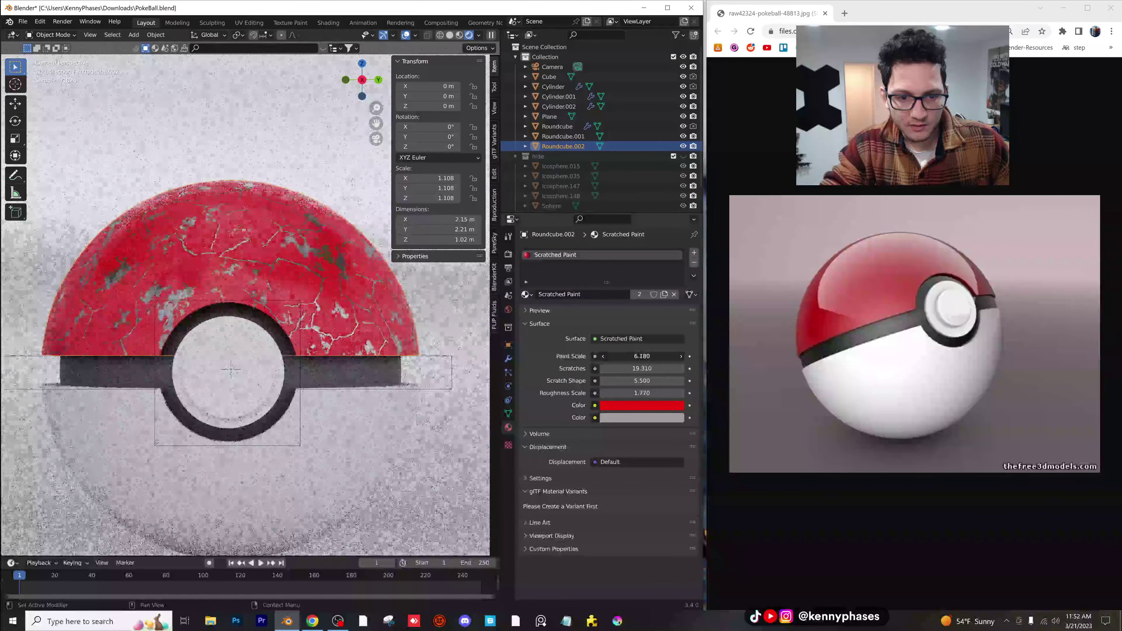
- Try a rusty red and other shades for the Scratched Paint material's second color, and restore the grey
left_click(646, 417)
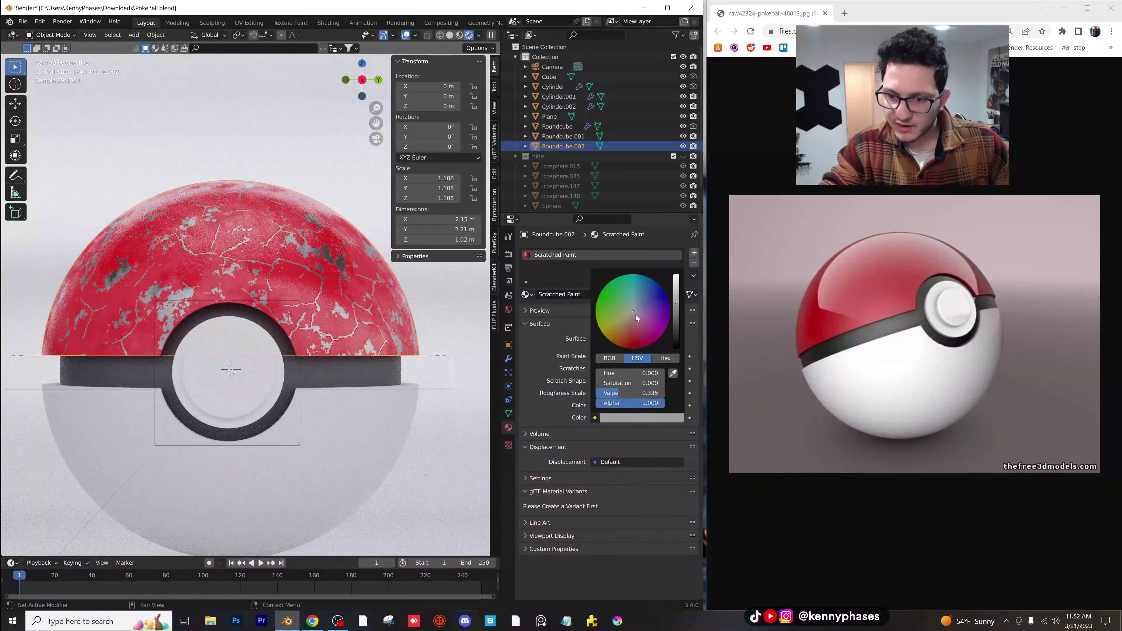
left_click_drag(636, 314, 624, 338)
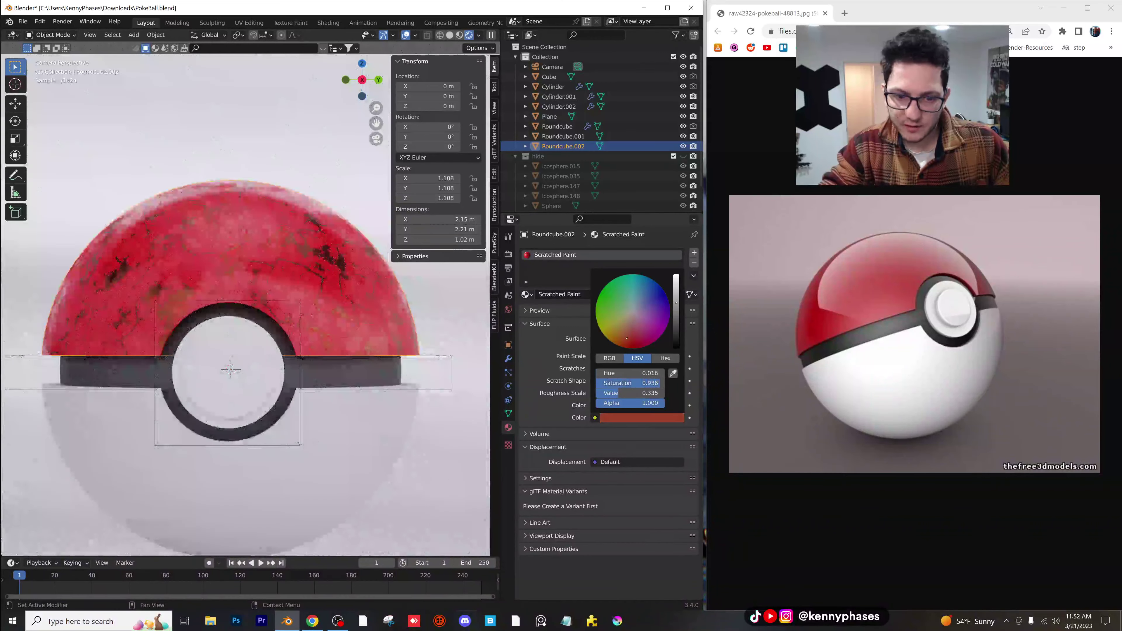
key("ctrl+z")
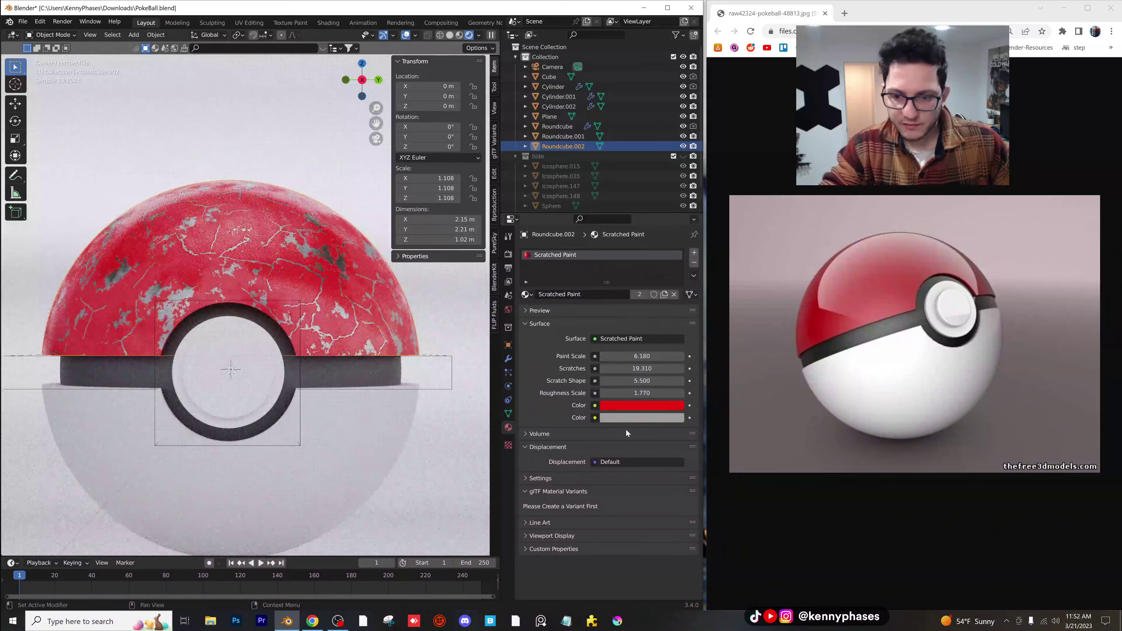
left_click(634, 417)
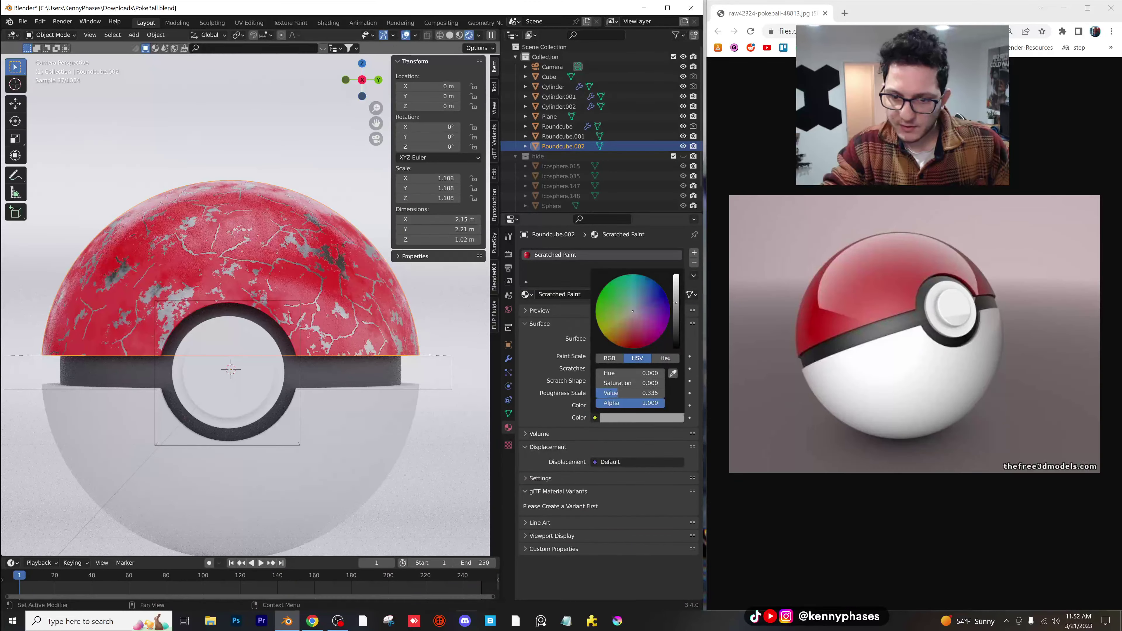
mouse_move(676, 315)
left_mouse_down()
mouse_move(676, 304)
mouse_move(632, 333)
left_mouse_up()
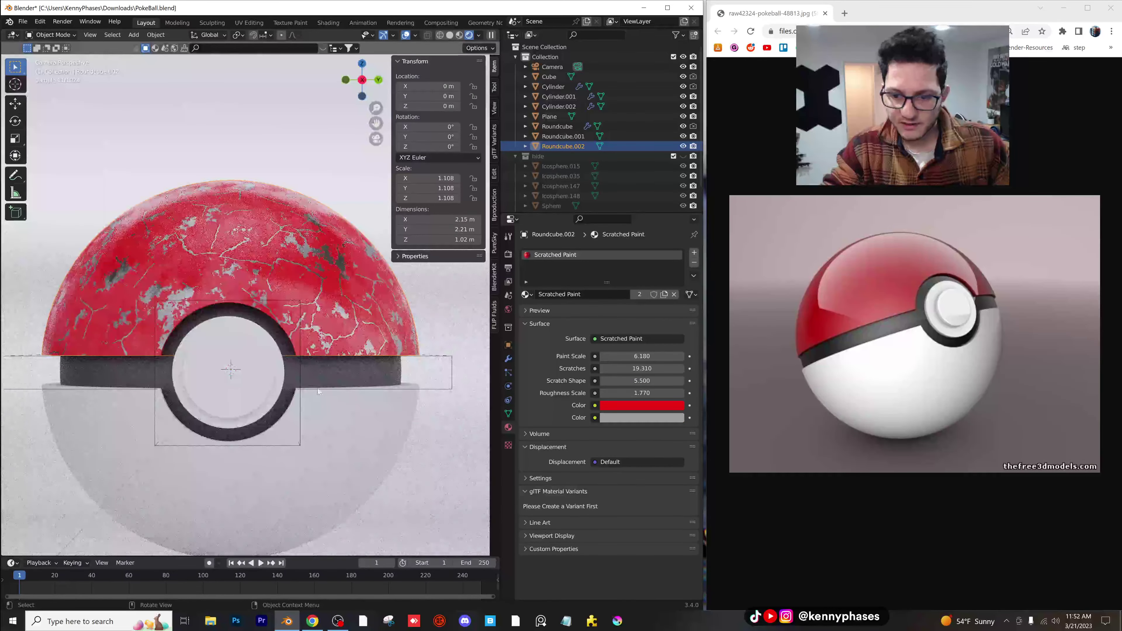
- Assign the Scratched Paint material to the lower shell and make it an independent copy
left_click(352, 438)
left_click_drag(526, 295, 549, 305)
scroll(550, 306, "down", 1)
left_click(526, 271)
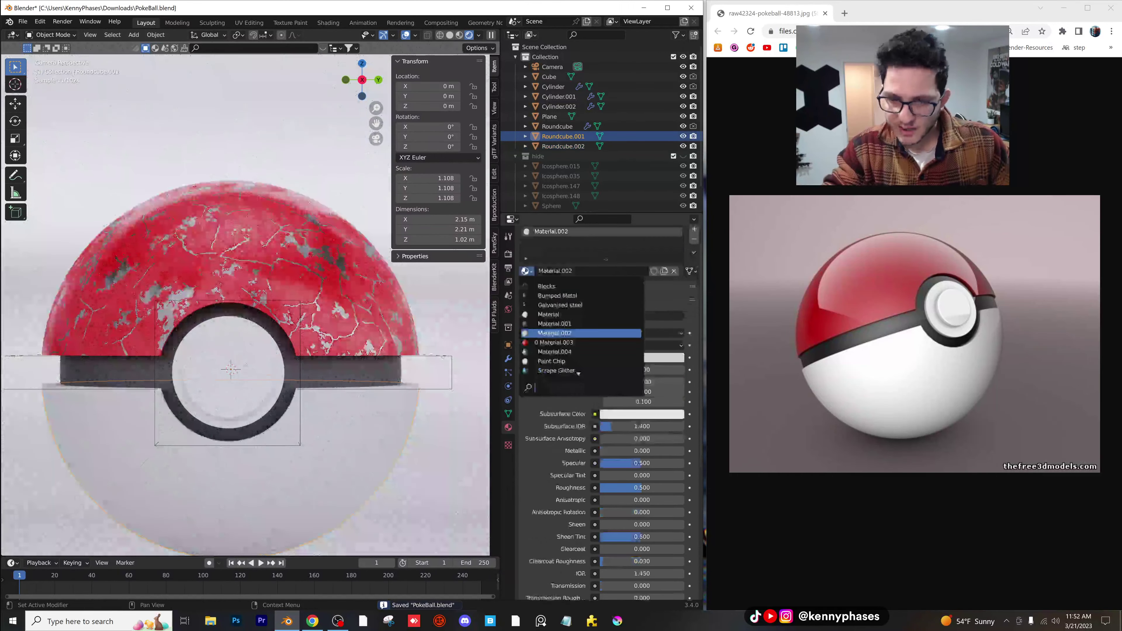
key("Up")
key("Up")
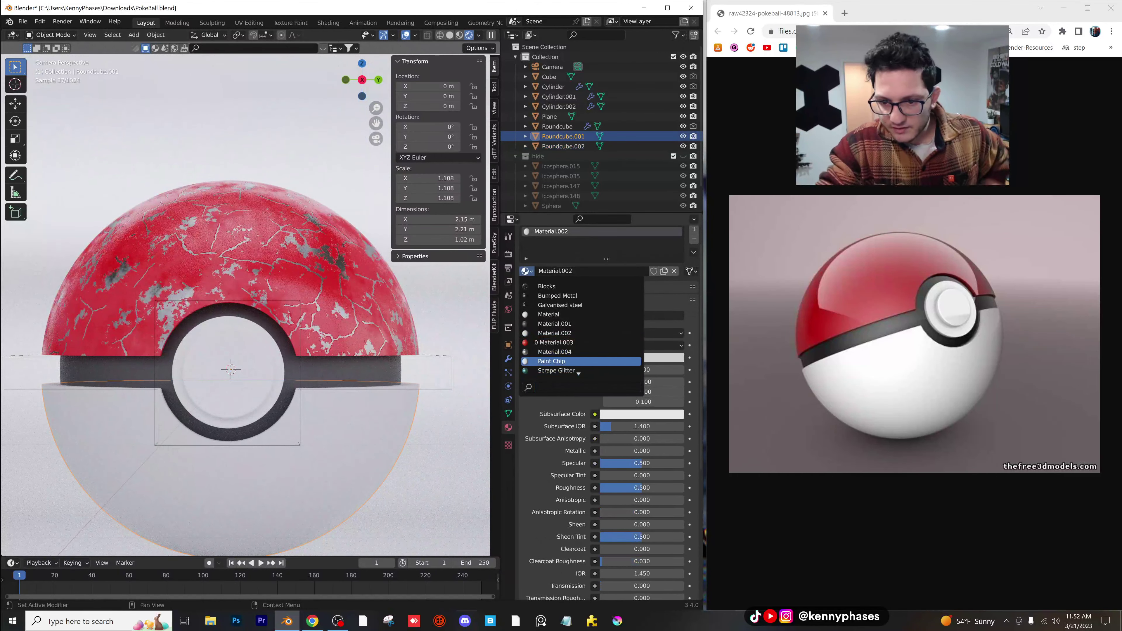
key("Return")
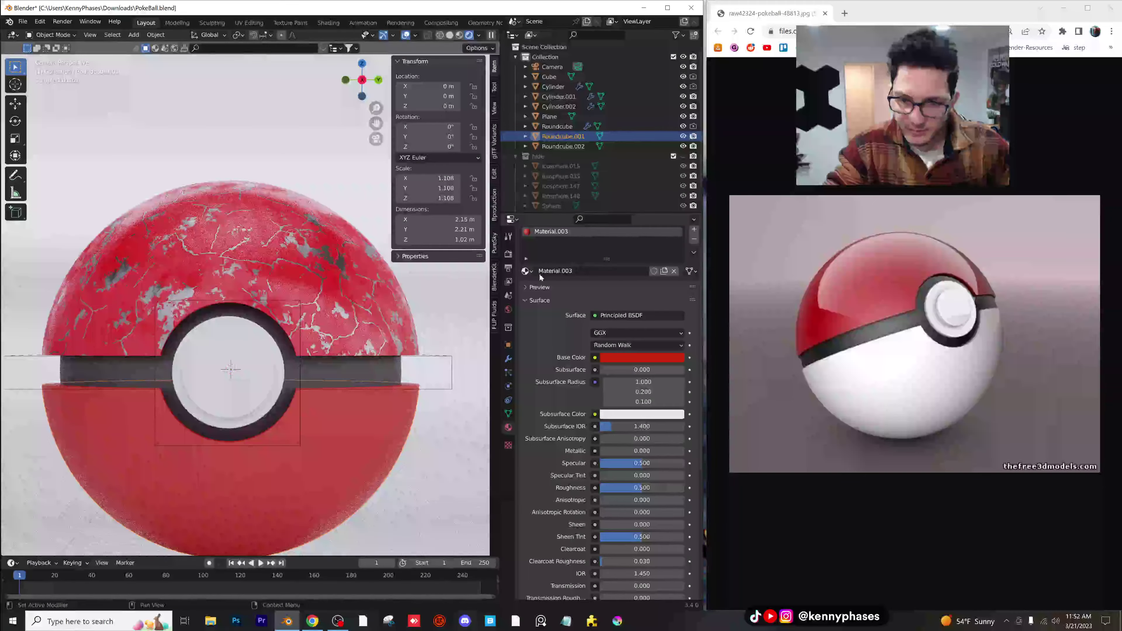
left_click(527, 271)
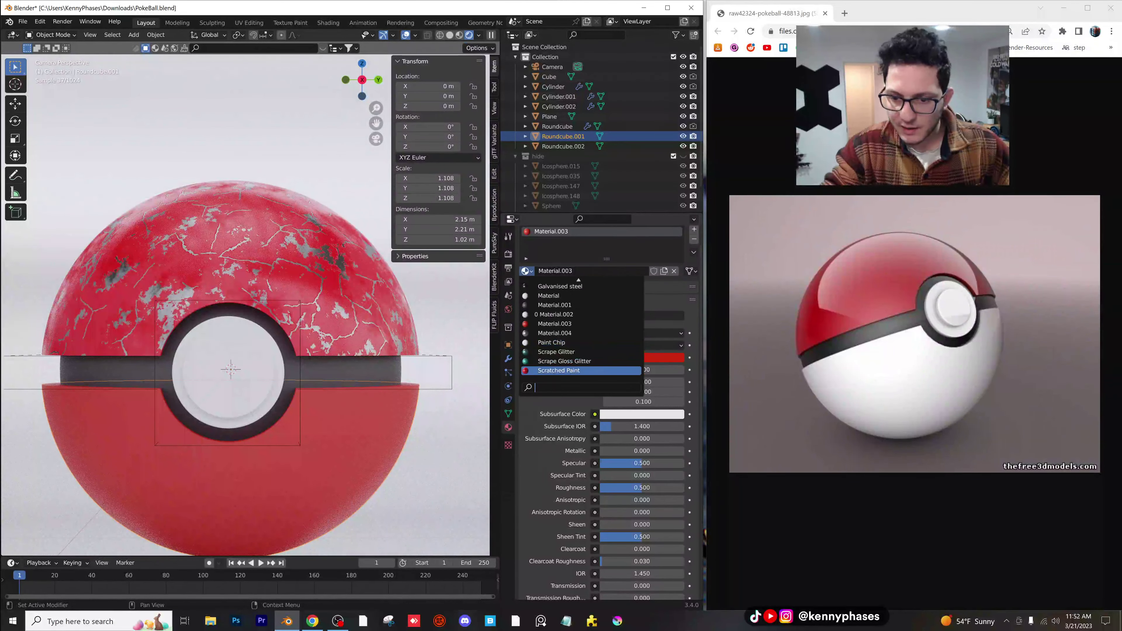
key("Return")
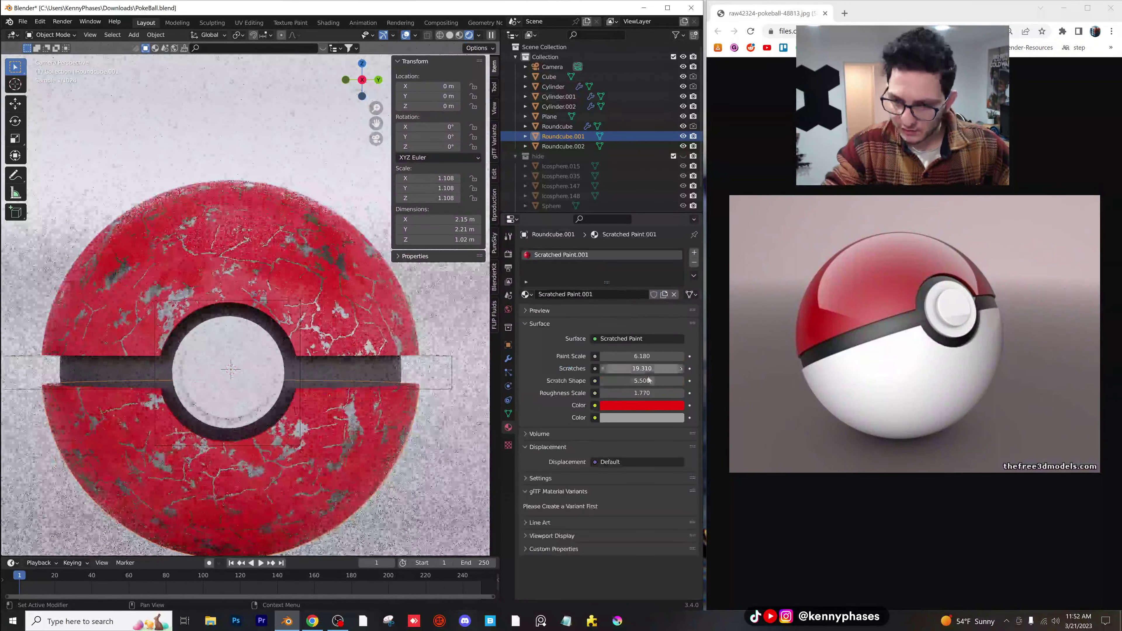
- Change the lower shell's main paint color to white and brighten its second color to near white
left_click(648, 405)
left_click_drag(643, 372, 600, 371)
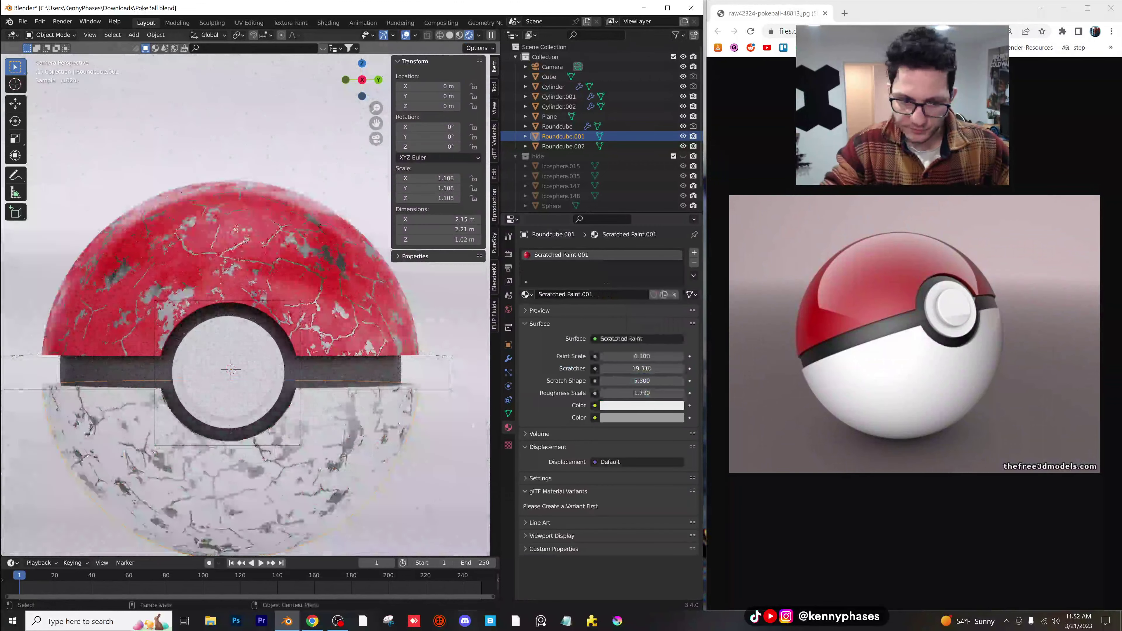
left_click(645, 407)
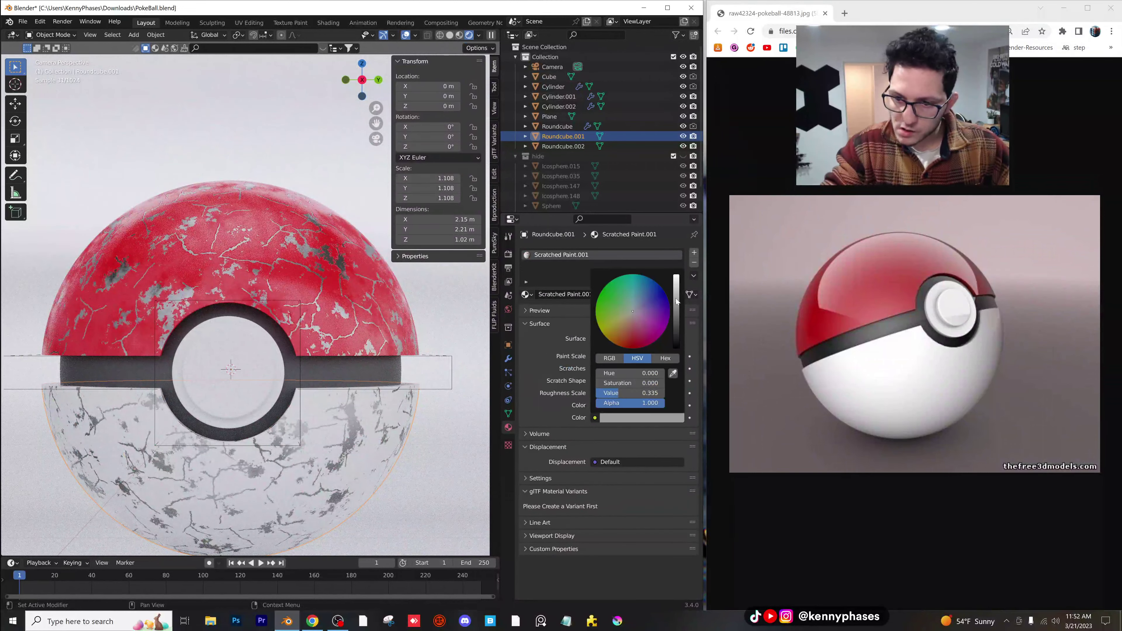
left_click_drag(676, 301, 676, 280)
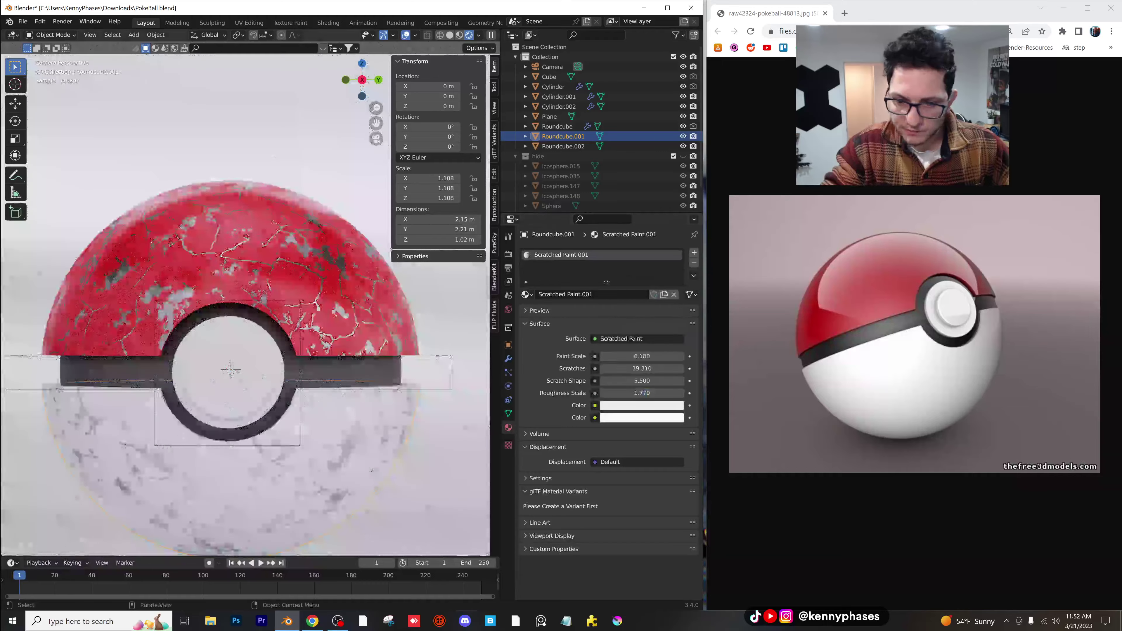
- Set the lower shell material's Paint Scale to 4.950 and Scratches to 13.200
key("KP_0")
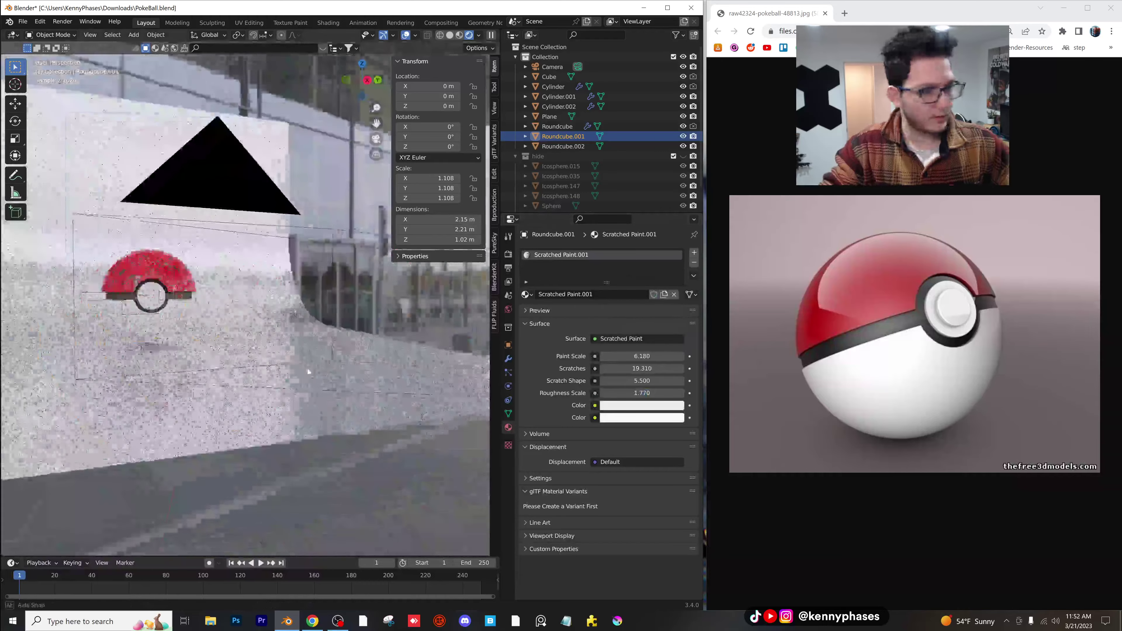
key("KP_Decimal")
scroll(263, 311, "down", 5)
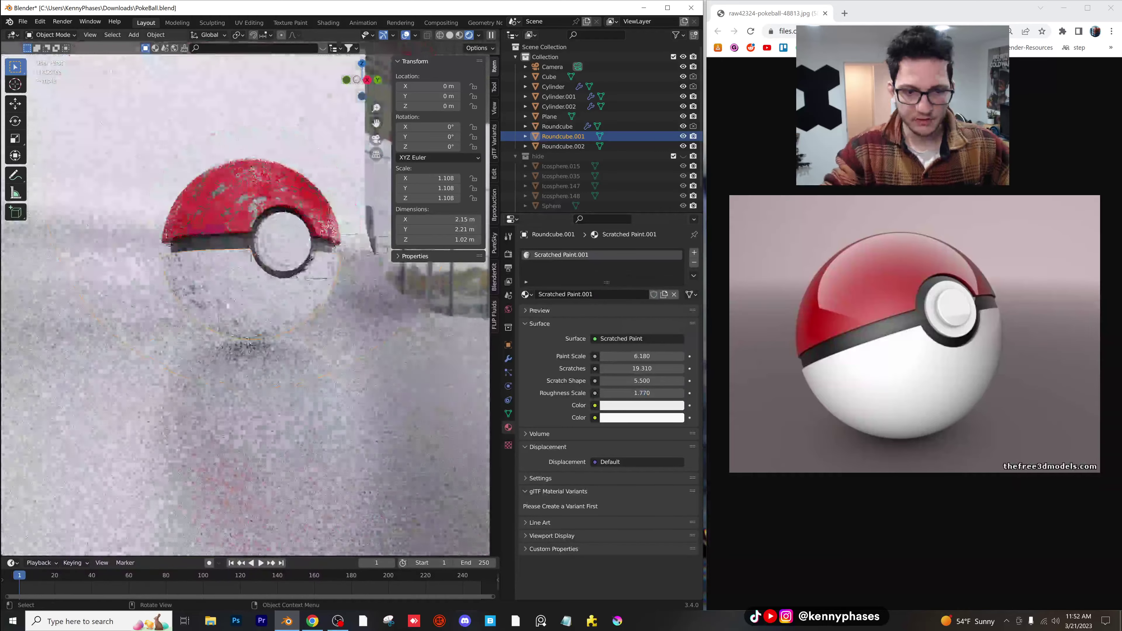
middle_click_drag(263, 311, 269, 337, "shift")
scroll(270, 339, "up", 4)
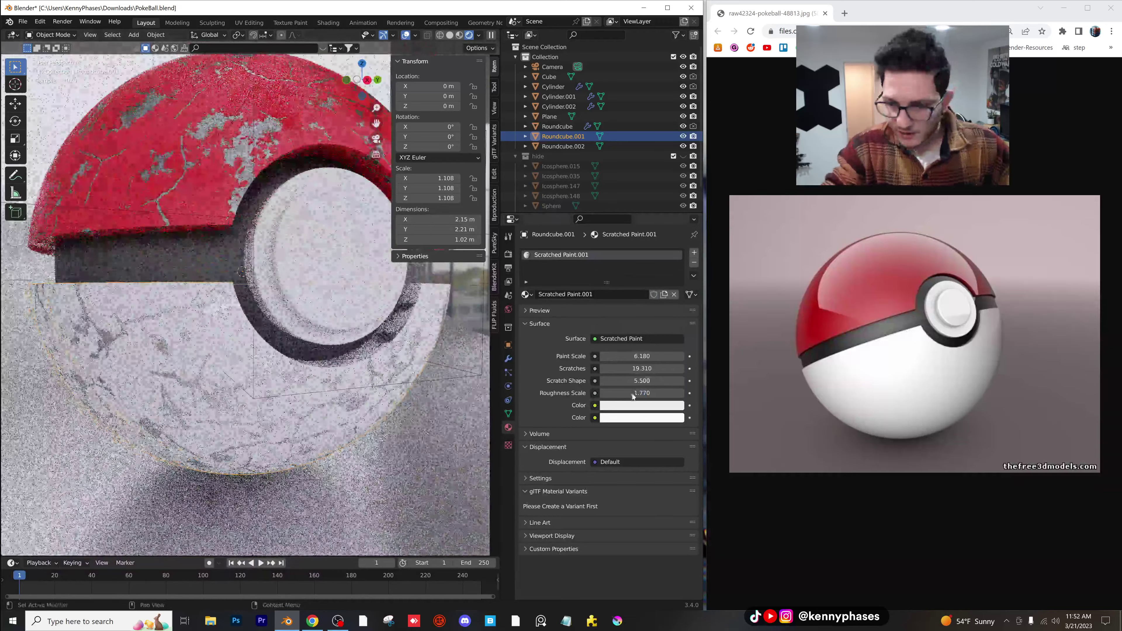
mouse_move(642, 356)
left_mouse_down()
mouse_move(613, 356)
mouse_move(623, 368)
mouse_move(605, 369)
mouse_move(629, 368)
mouse_move(615, 368)
left_mouse_up()
scroll(246, 264, "down", 3)
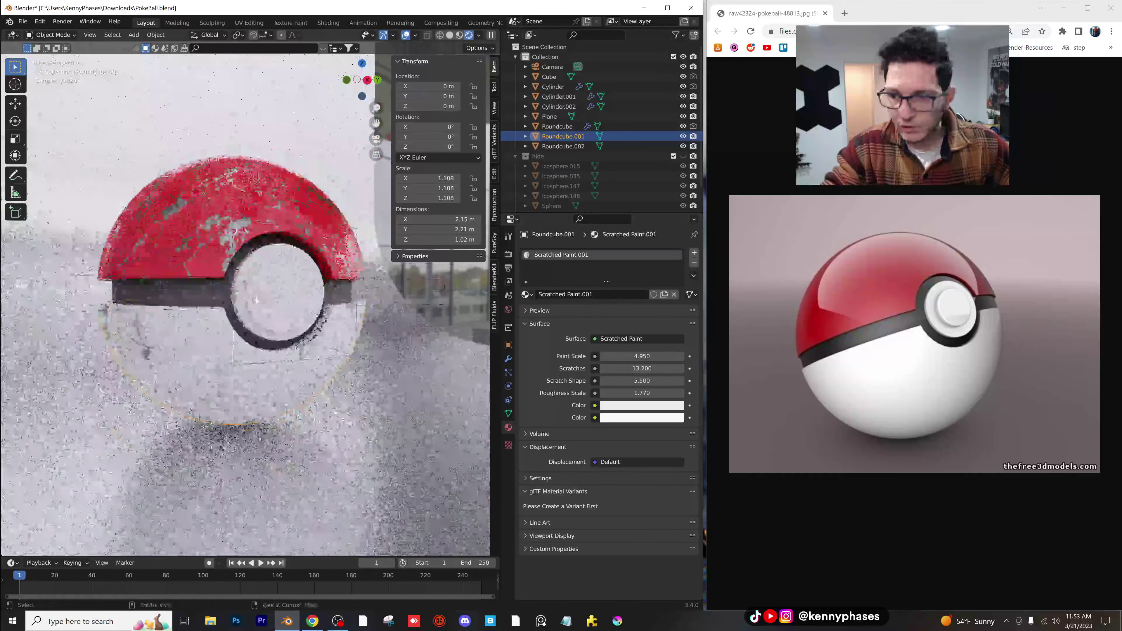
- Link the lower shell's scratched white material to both cylinders of the front button
left_click(247, 264)
left_click(167, 354, "shift")
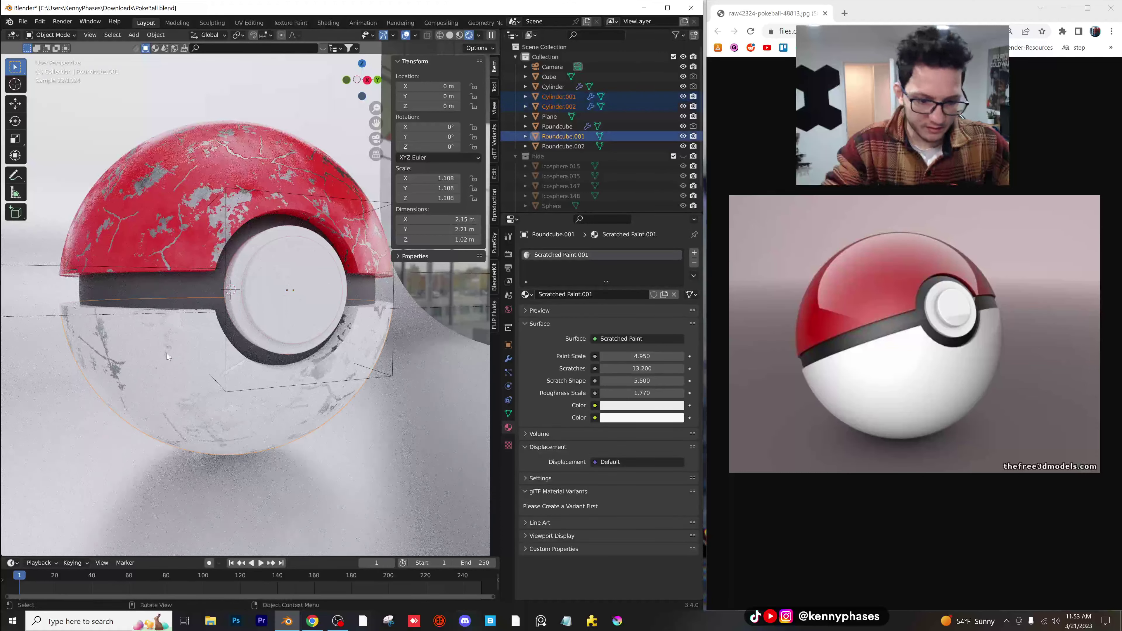
key("ctrl+l")
key("Up")
key("Up")
key("Up")
key("Up")
key("Return")
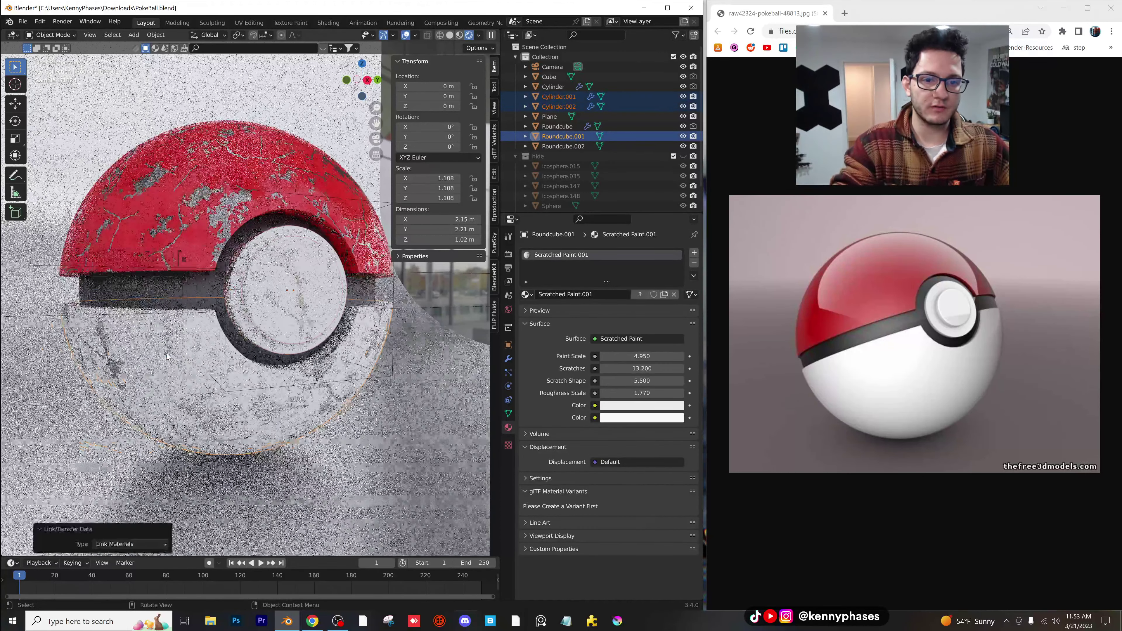
- Replace the button's inner disc material with a new Glossy BSDF material and set its Roughness to 0.169
middle_click_drag(300, 341, 305, 319)
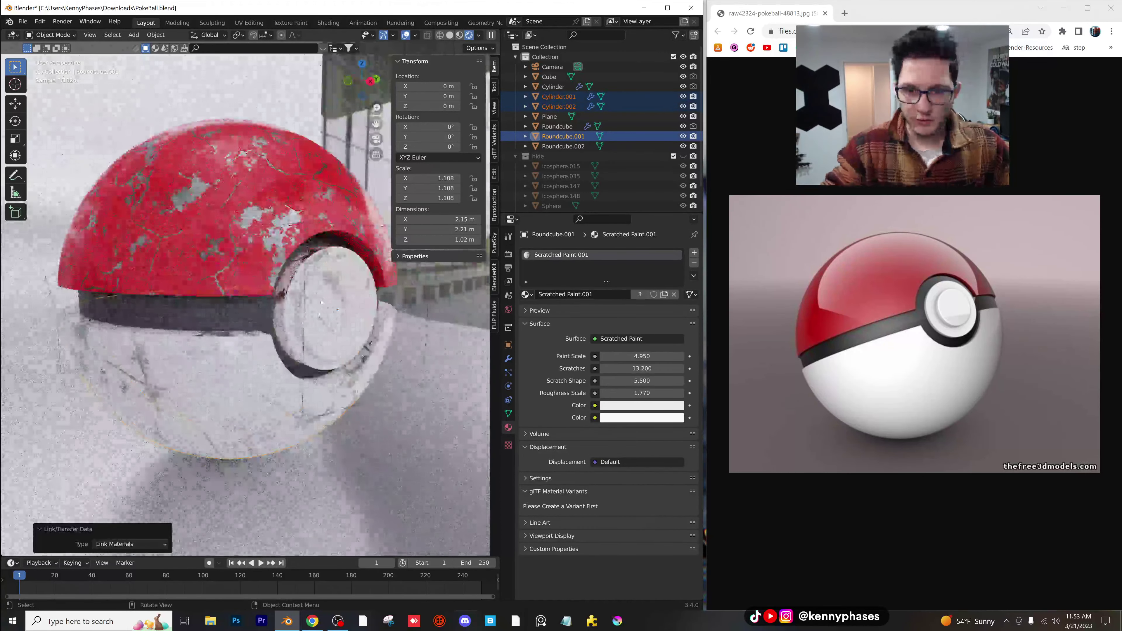
left_click(305, 319)
scroll(263, 314, "up", 3)
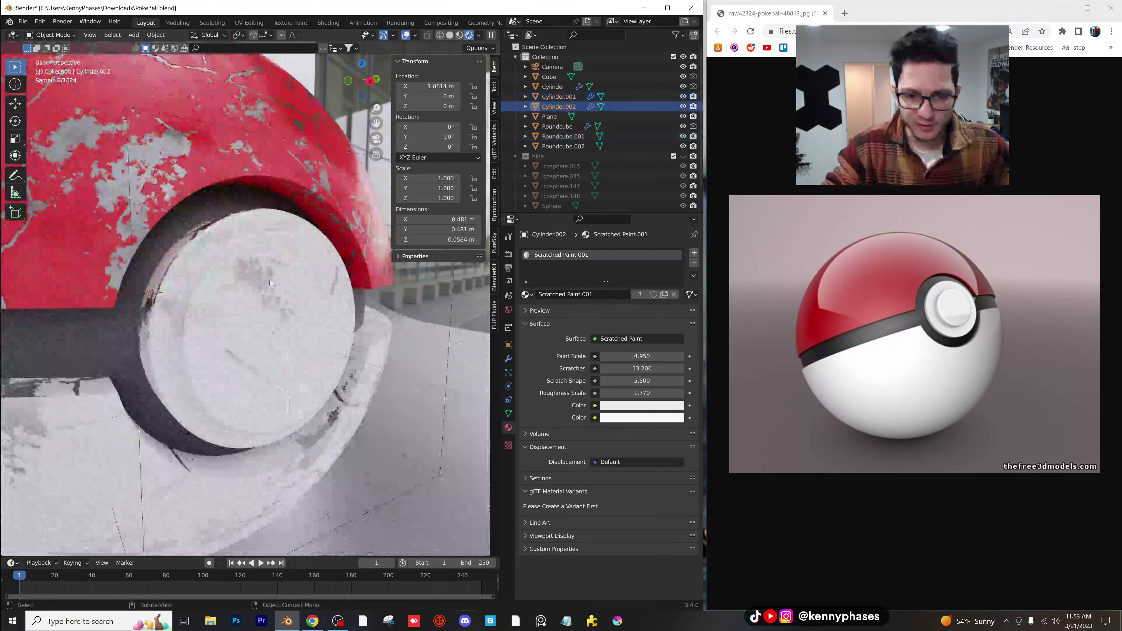
left_click(674, 294)
left_click(660, 295)
left_click(643, 338)
left_click(643, 339)
left_click(643, 339)
left_click(508, 425)
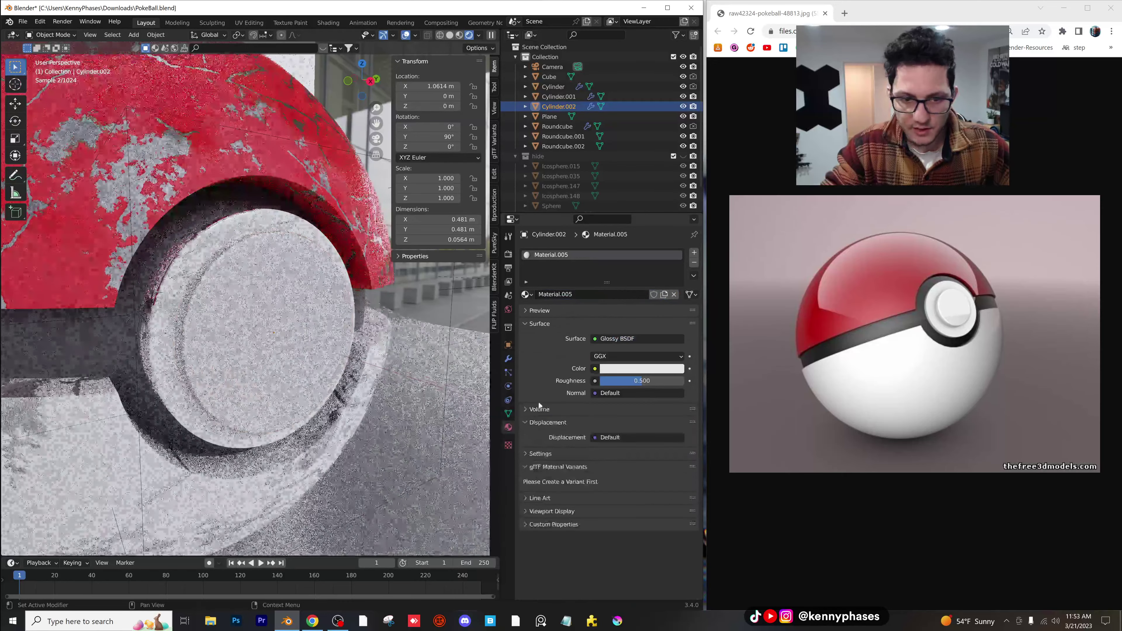
left_click_drag(626, 381, 640, 381)
- Link the inner disc's glossy material to the button's outer ring
left_click(223, 230, "shift")
left_click(256, 269, "shift")
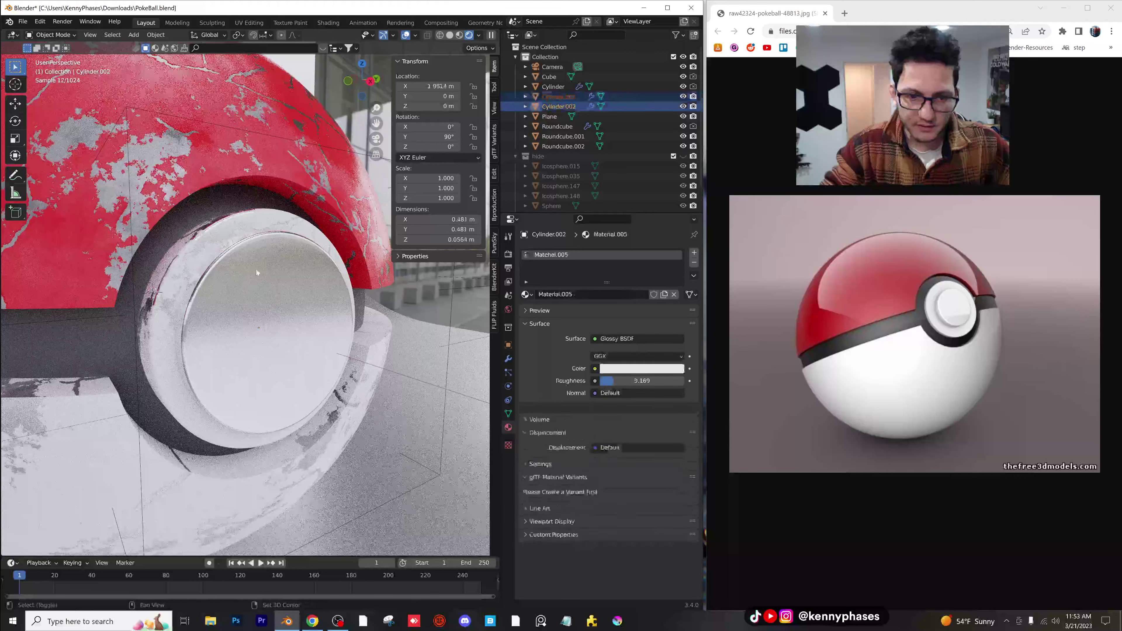
key("ctrl+l")
left_click(257, 273)
scroll(412, 269, "down", 5)
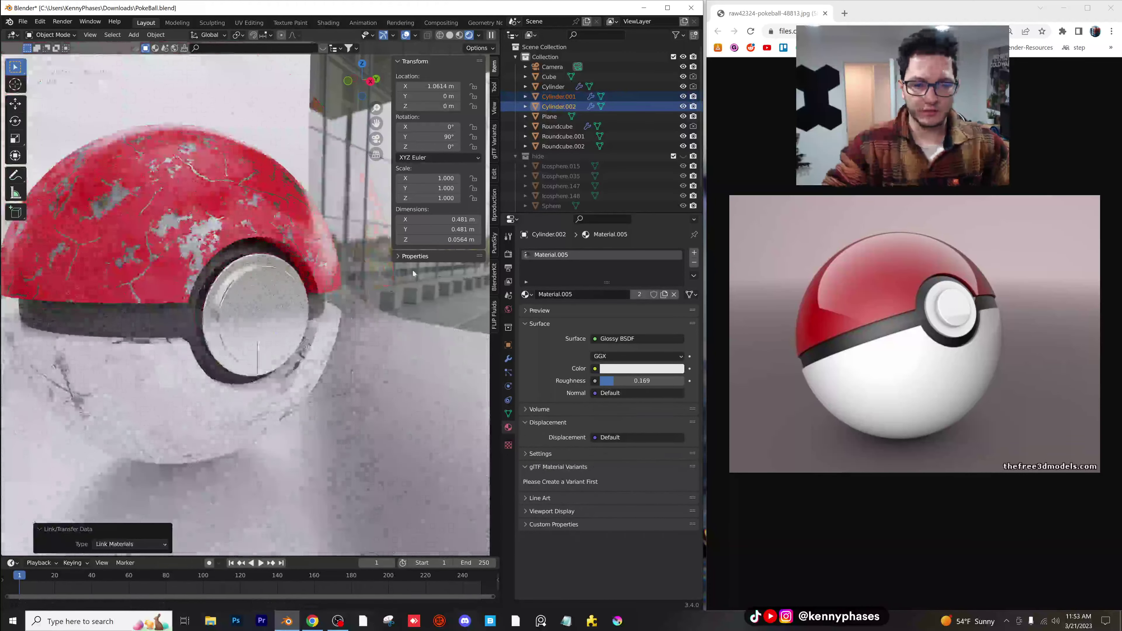
- Try the Blocks material on the dark middle band, and assign Galvanised steel to it instead
left_click(212, 290)
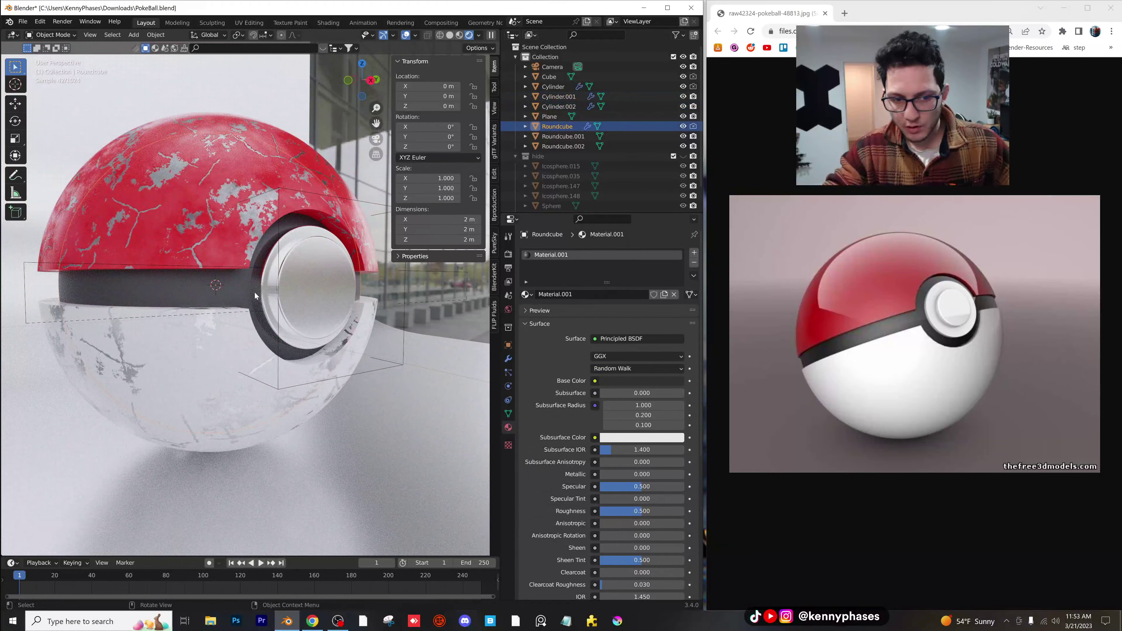
left_click(525, 294)
left_click(562, 310)
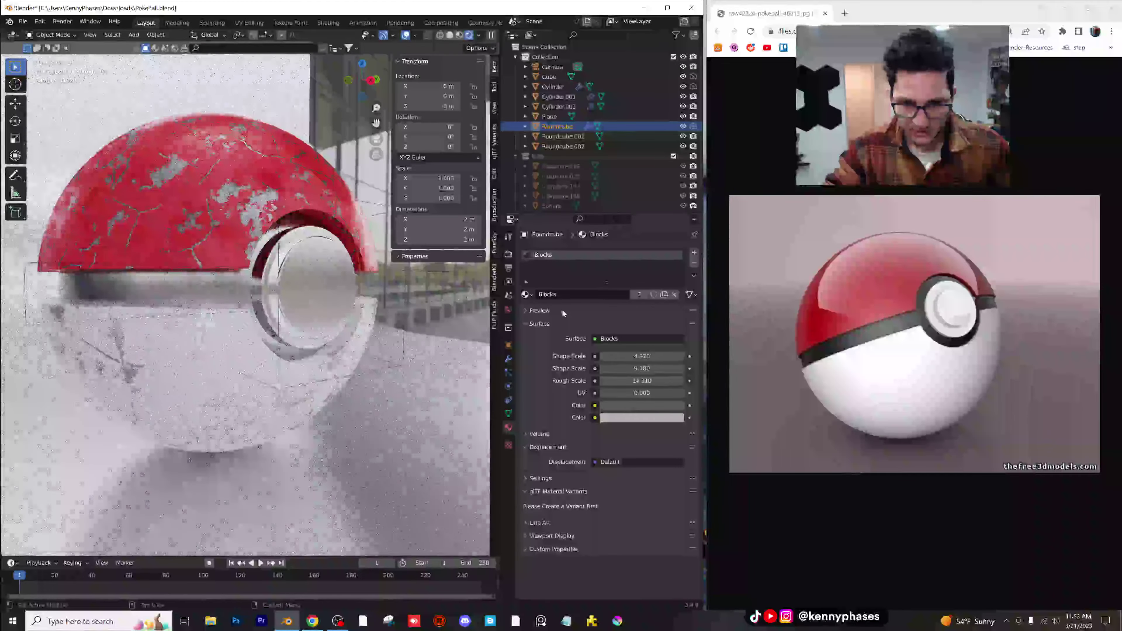
left_click(526, 294)
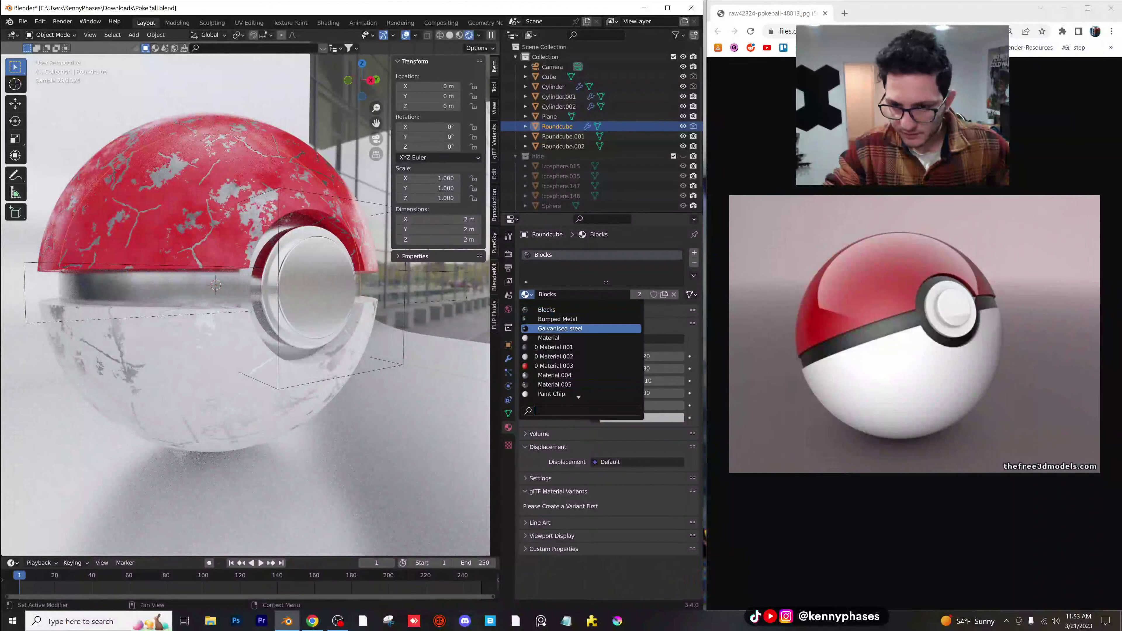
left_click(580, 328)
- Set the middle band's Galvanised steel Shape to 40.870 and Dirt to 4.360
scroll(240, 287, "up", 8)
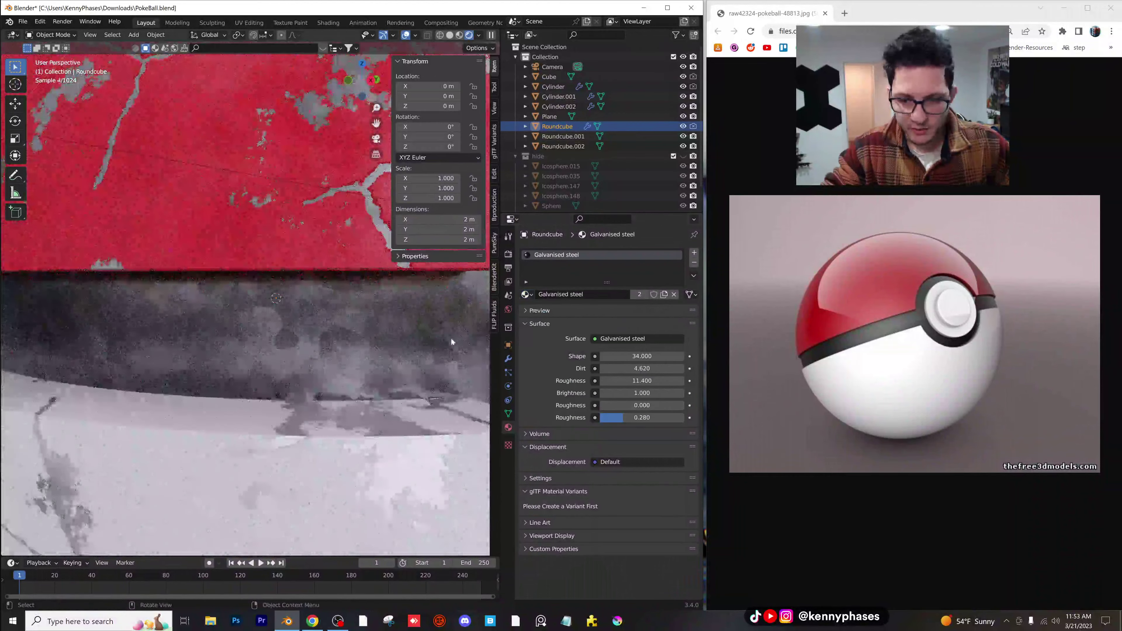
mouse_move(641, 356)
left_mouse_down()
mouse_move(677, 356)
mouse_move(615, 357)
mouse_move(628, 373)
left_mouse_up()
scroll(265, 353, "down", 8)
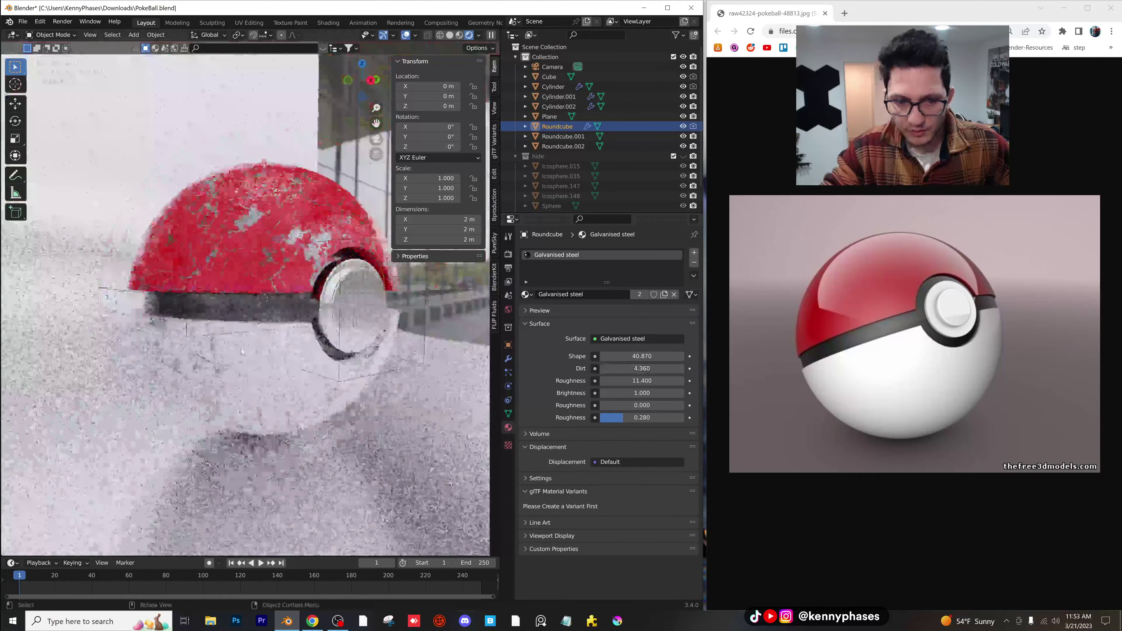
- Assign the Blocks material to the curved backdrop plane and check it around the ball
middle_click_drag(265, 358, 293, 357)
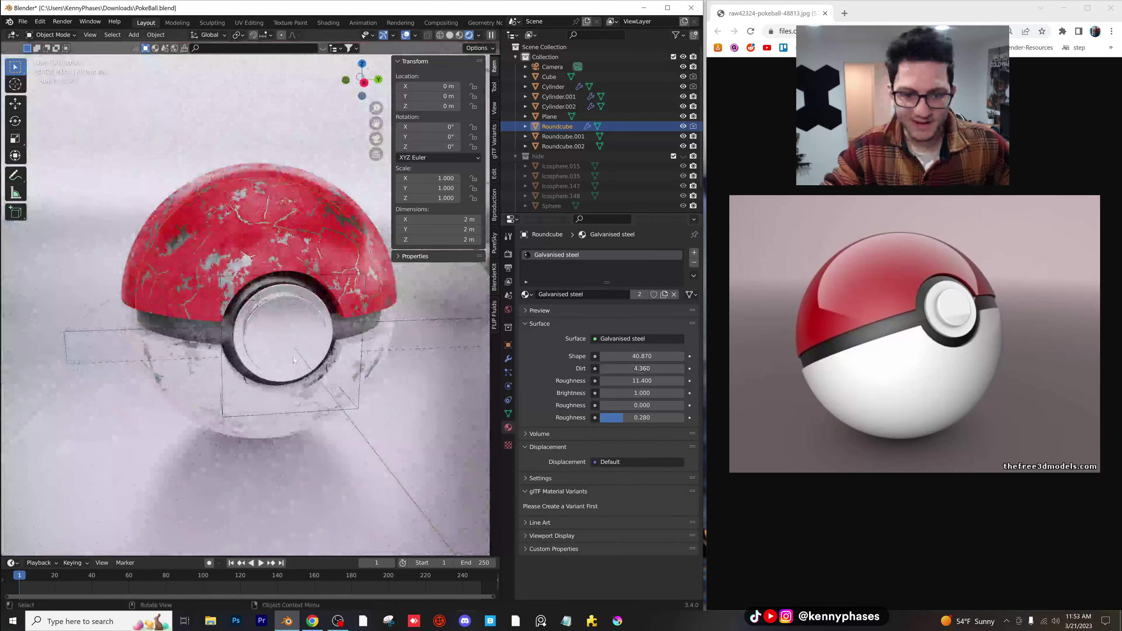
key("KP_0")
left_click(292, 357)
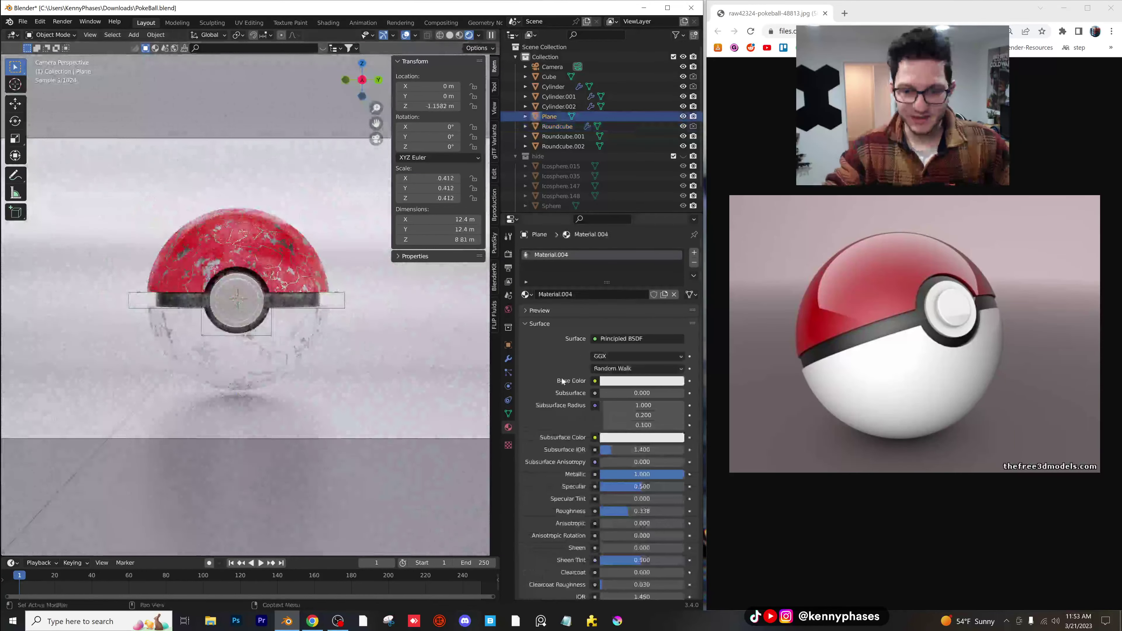
left_click(525, 294)
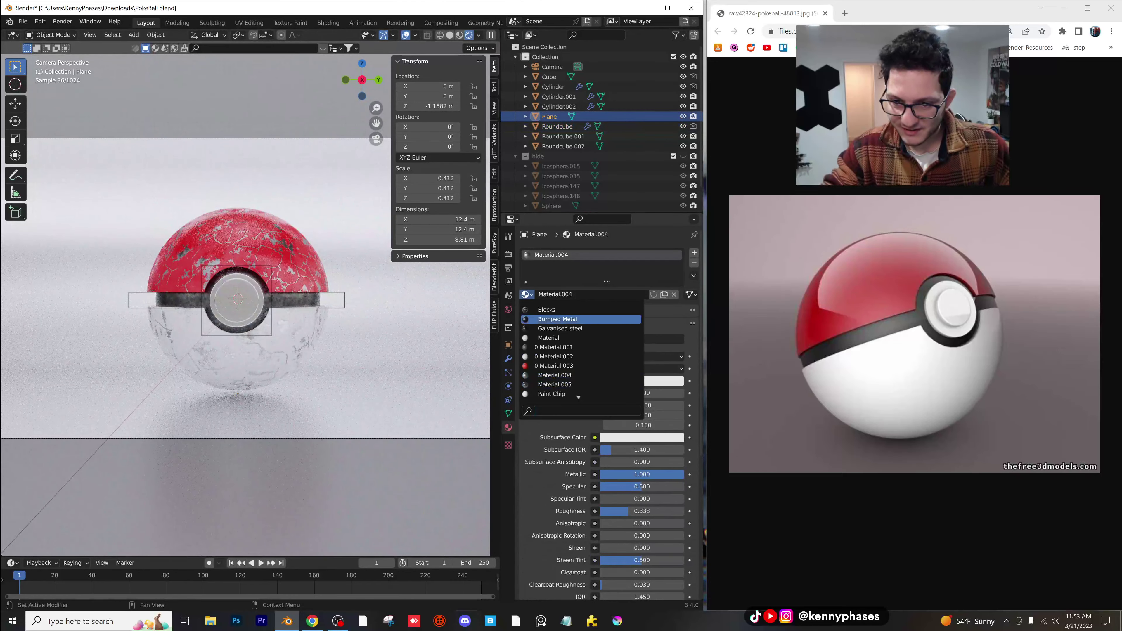
left_click(575, 313)
middle_click_drag(372, 328, 268, 331)
scroll(254, 328, "up", 1)
scroll(266, 331, "down", 3)
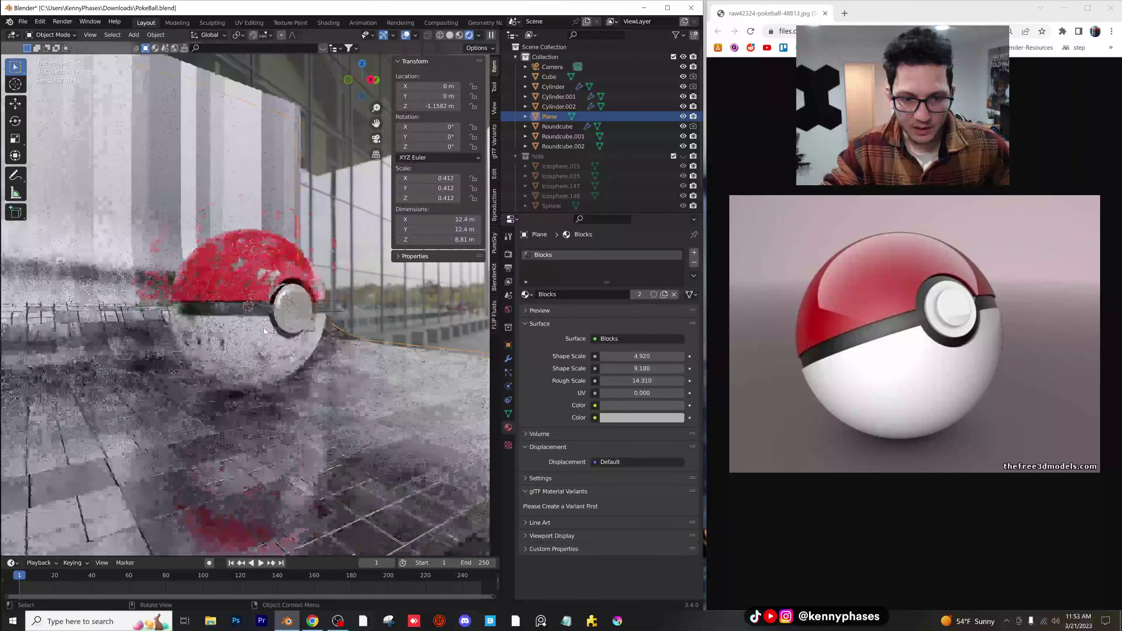
scroll(264, 311, "down", 5)
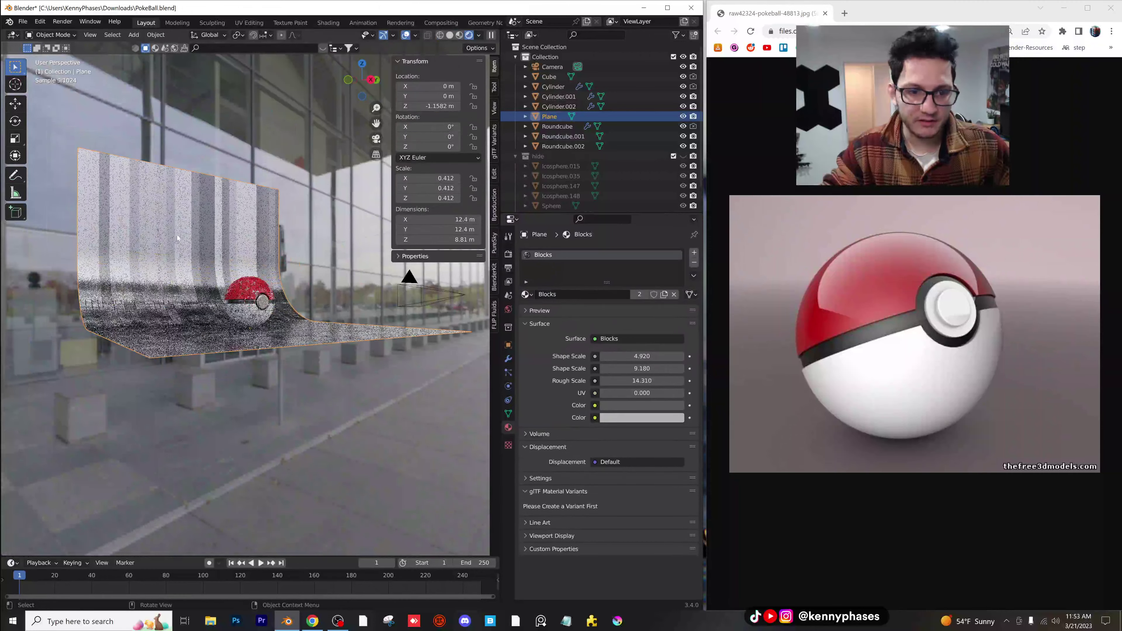
- Add a new flat plane through the ball's center and enlarge it
left_click(134, 35)
mouse_move(182, 47)
left_click(225, 50)
key("s")
left_click(308, 300)
middle_click_drag(308, 300, 304, 317)
- Link the backdrop's Blocks material to the new plane and delete the curved backdrop
left_click(220, 215, "shift")
key("ctrl+l")
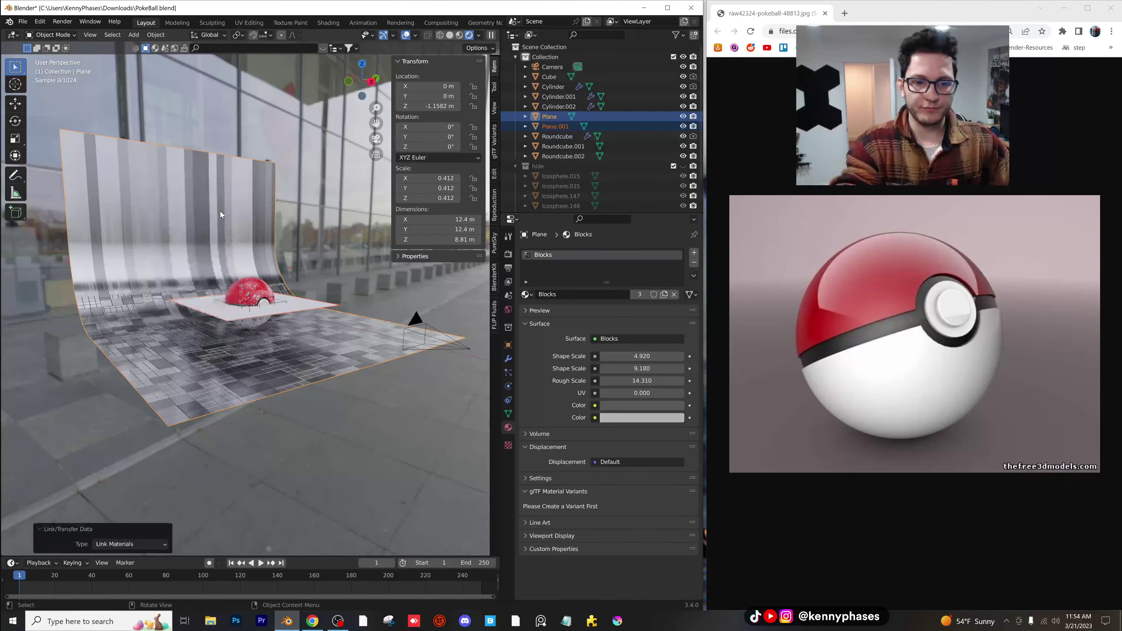
left_click(221, 213)
key("Delete")
- Scale the new ground plane to about 11.4 m wide and lower it along Z to about -1.04 m
left_click(288, 304)
key("s")
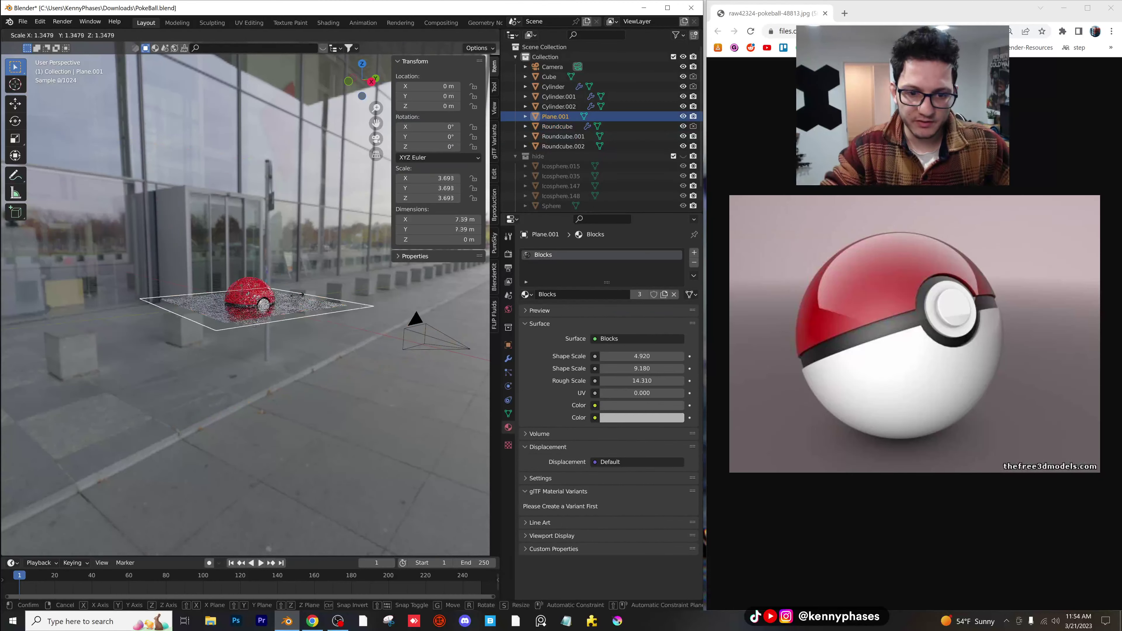
left_click(323, 297)
key("g")
key("z")
left_click(320, 319)
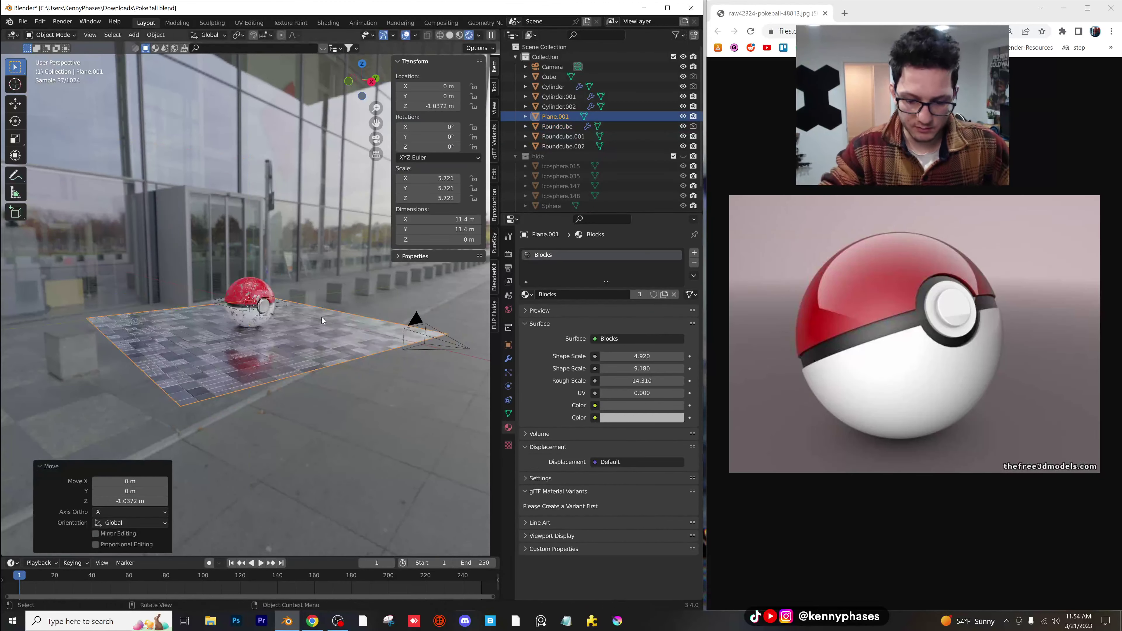
- Lower the ground plane slightly to about -1.08 m on Z from the camera view, and save the file
key("KP_0")
key("g")
key("z")
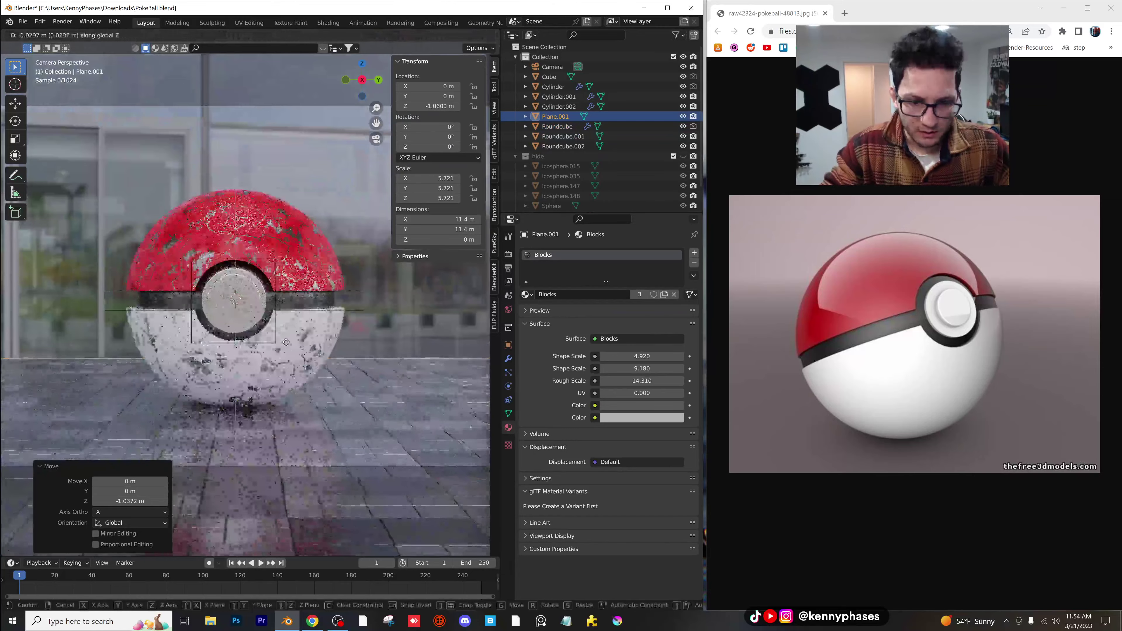
left_click(303, 363)
middle_click_drag(291, 358, 319, 357, "shift")
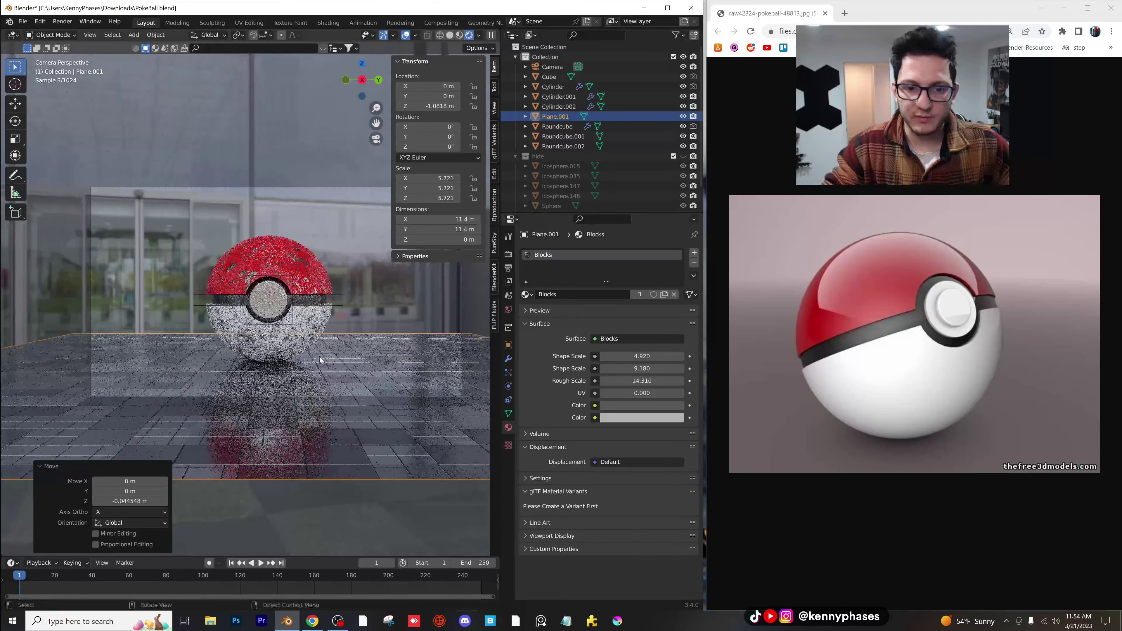
key("ctrl+s")
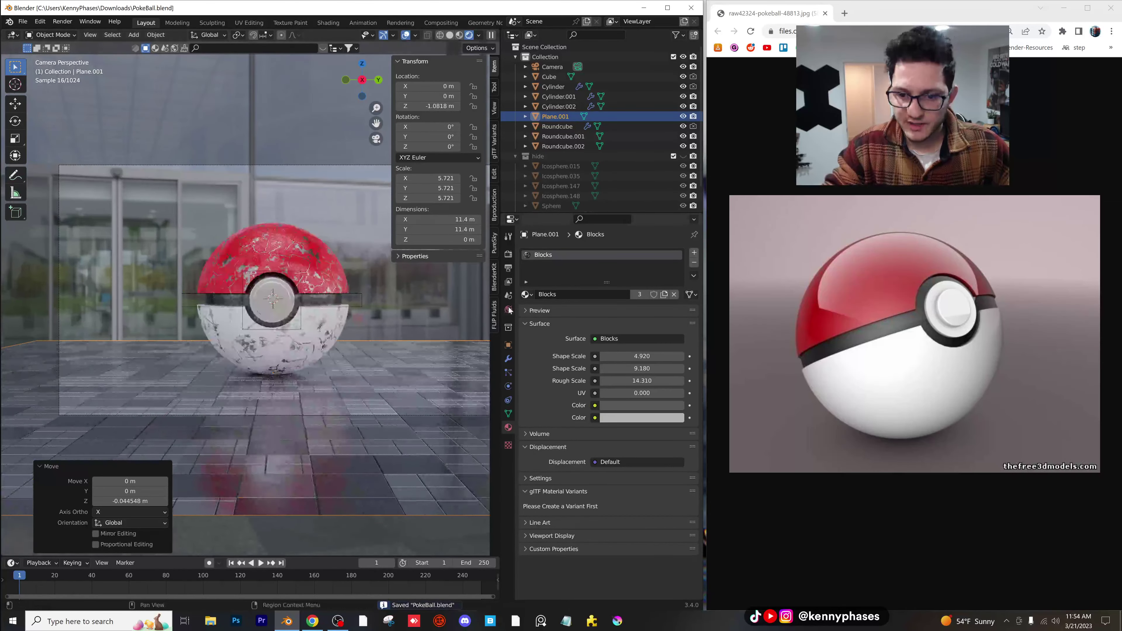
- Replace the world's environment image with cape_hill_4k.hdr and check the scene around the ball
left_click(508, 309)
left_click(679, 327)
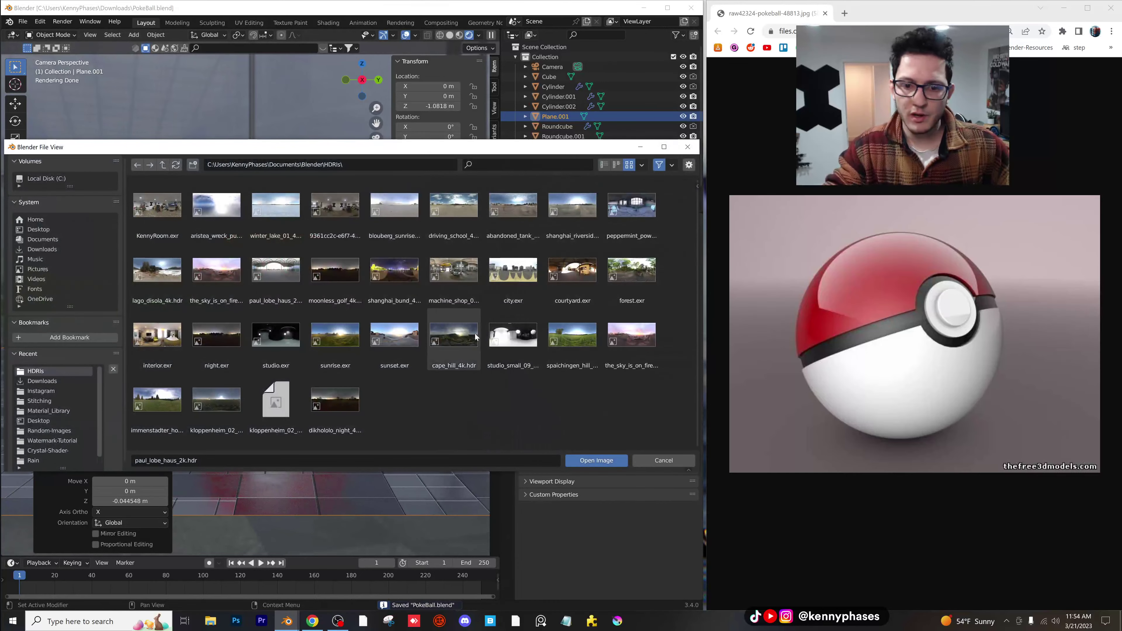
double_click(450, 340)
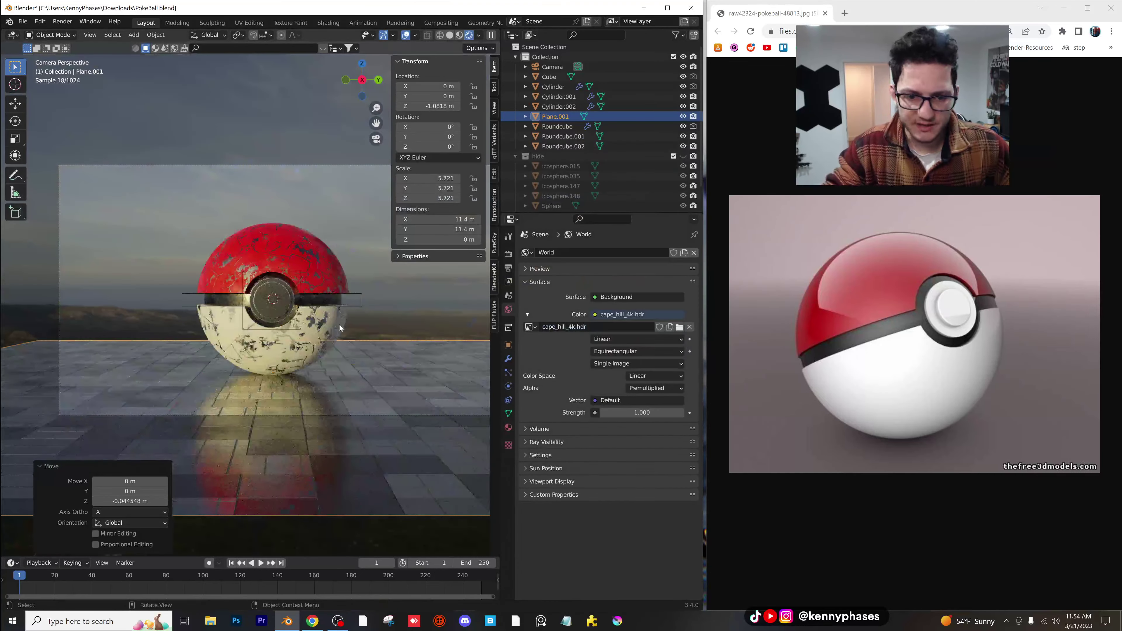
left_click(680, 327)
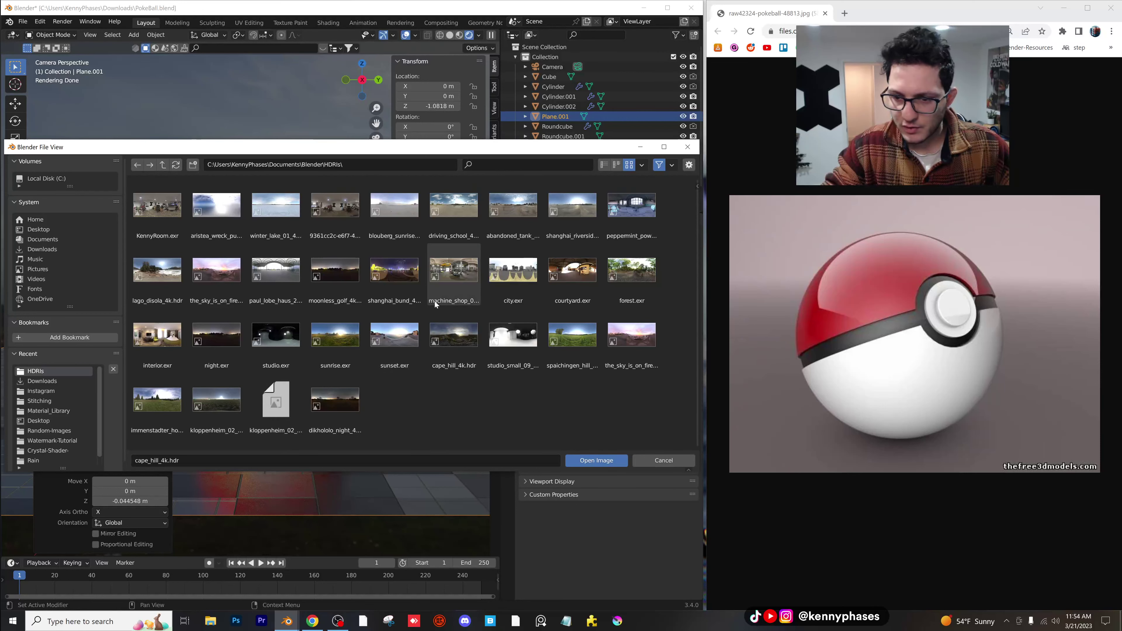
left_click(657, 456)
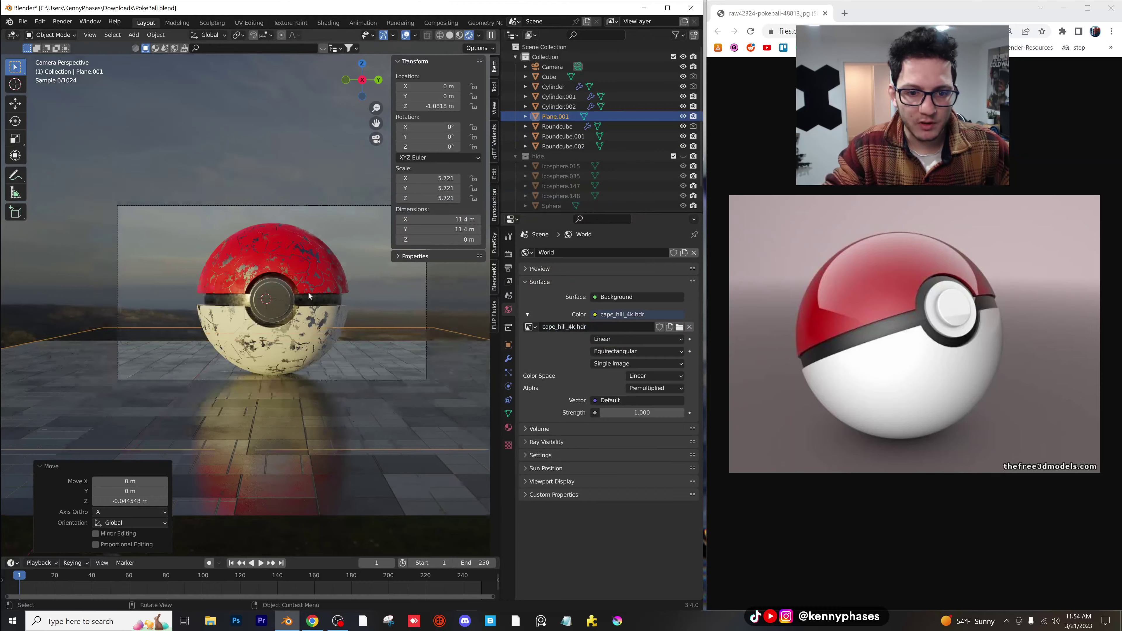
middle_click_drag(308, 291, 206, 300)
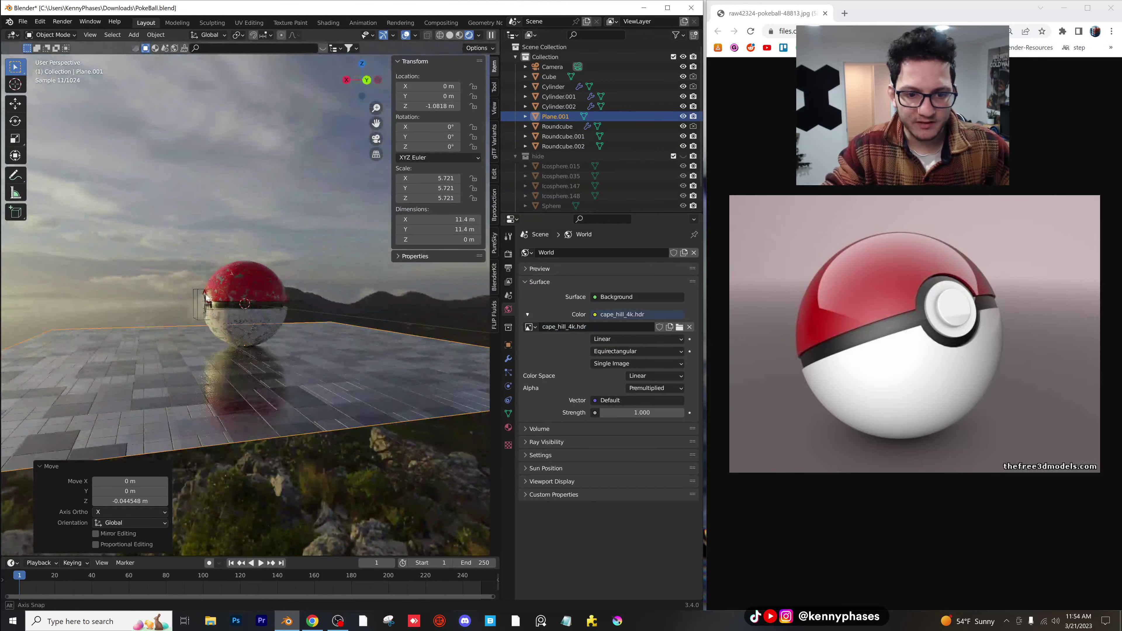
key("KP_0")
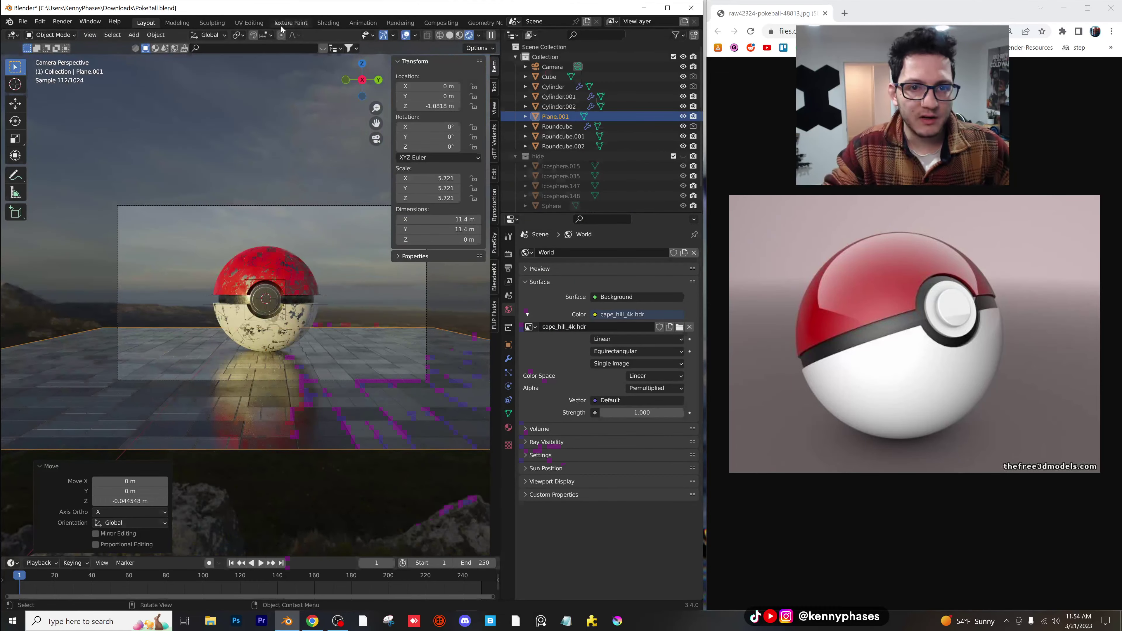
- Set up the Shading workspace with the rendered camera view above and the World's shader nodes below
left_click(282, 25)
left_click(329, 22)
key("z")
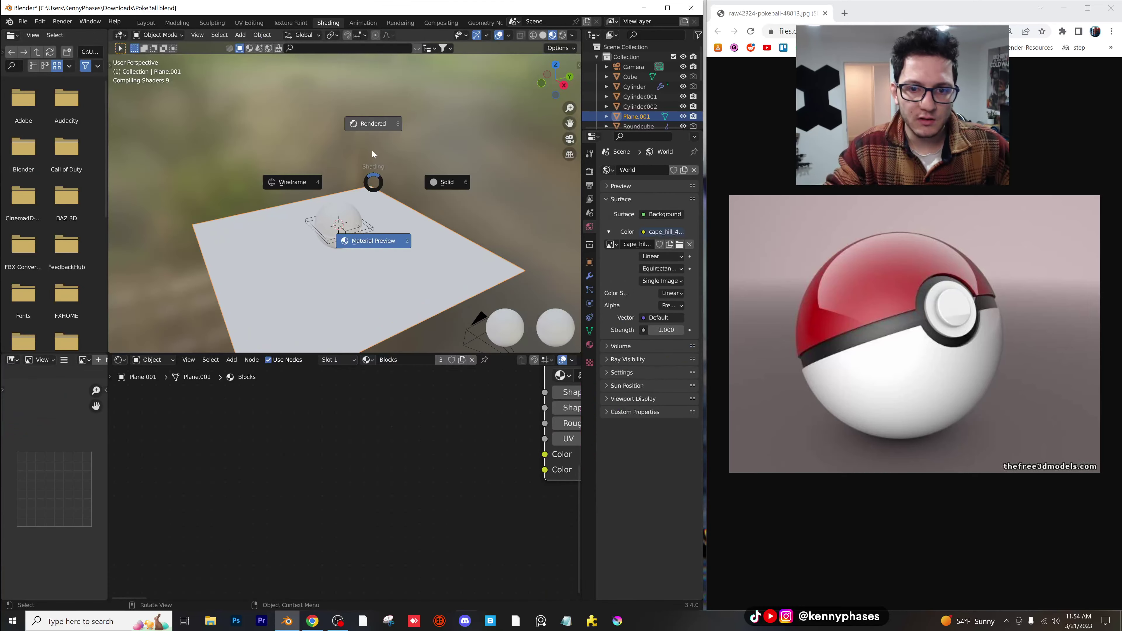
left_click(371, 151)
key("KP_0")
left_click(157, 360)
left_click(157, 380)
key("Home")
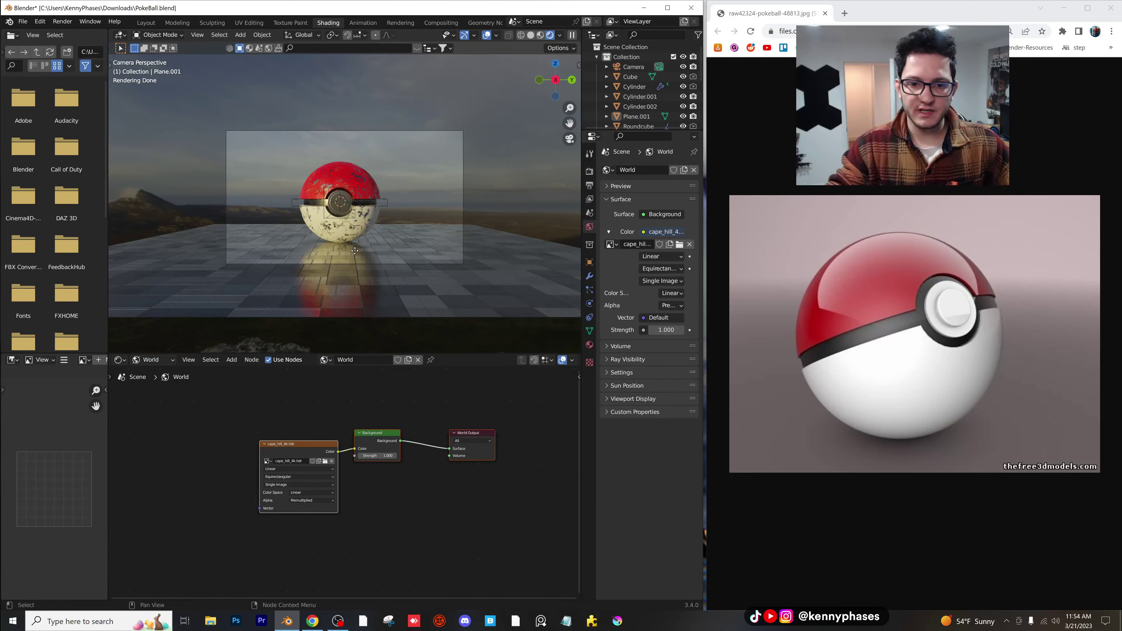
scroll(347, 474, "up", 2)
left_click(309, 301)
scroll(309, 291, "up", 3)
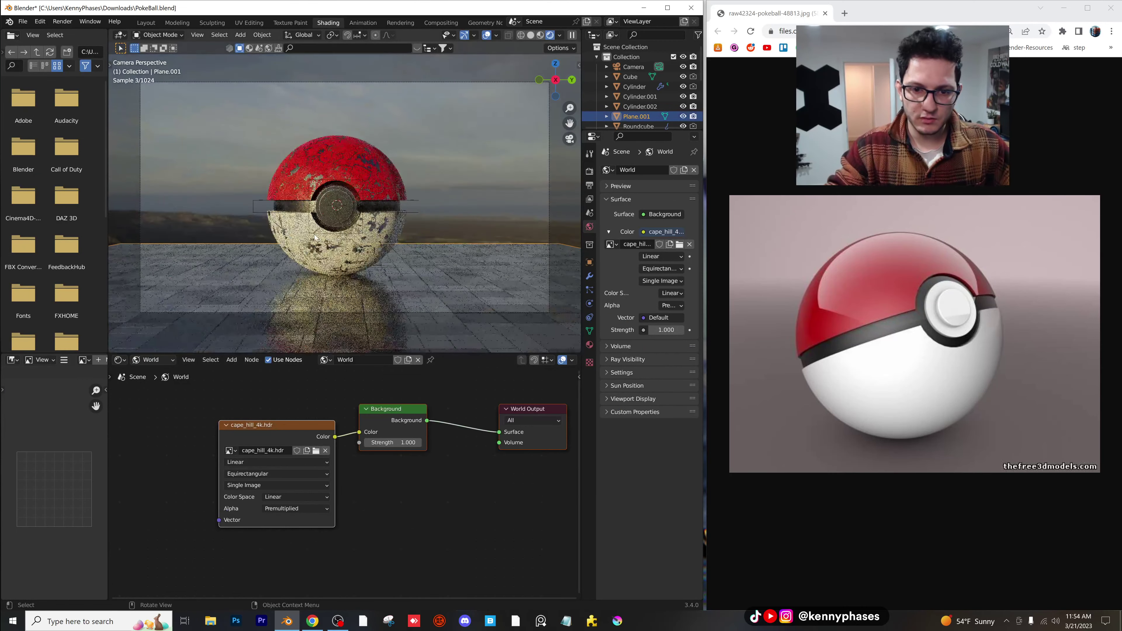
- Add a Mapping node and a Texture Coordinate node ahead of the environment texture node
left_click(177, 447)
left_click(232, 360)
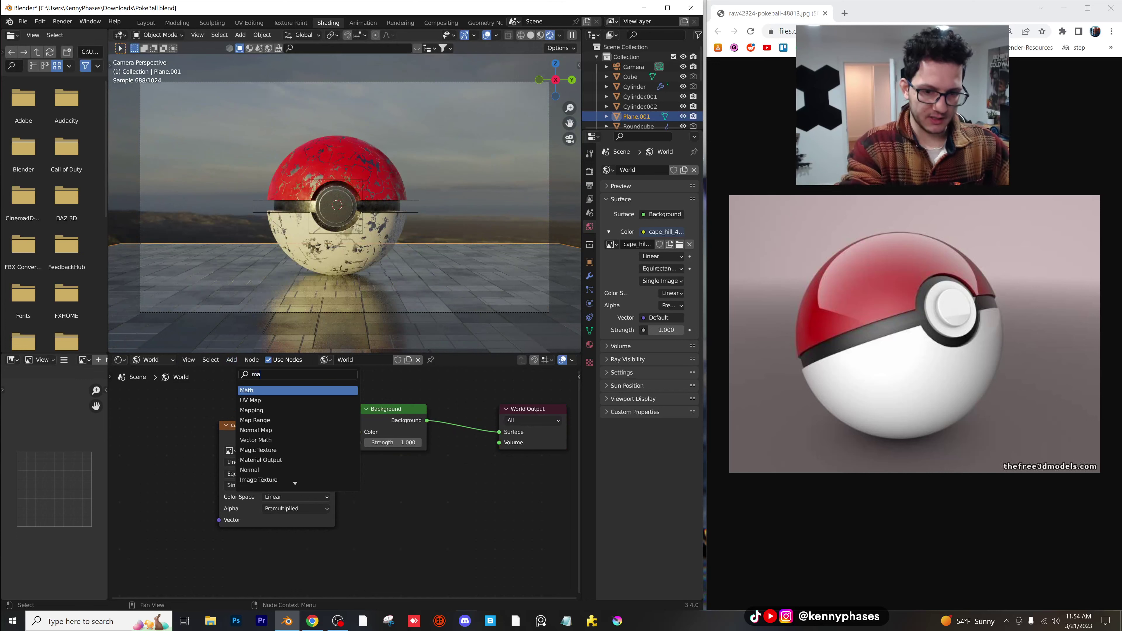
left_click(250, 380)
left_click(363, 400)
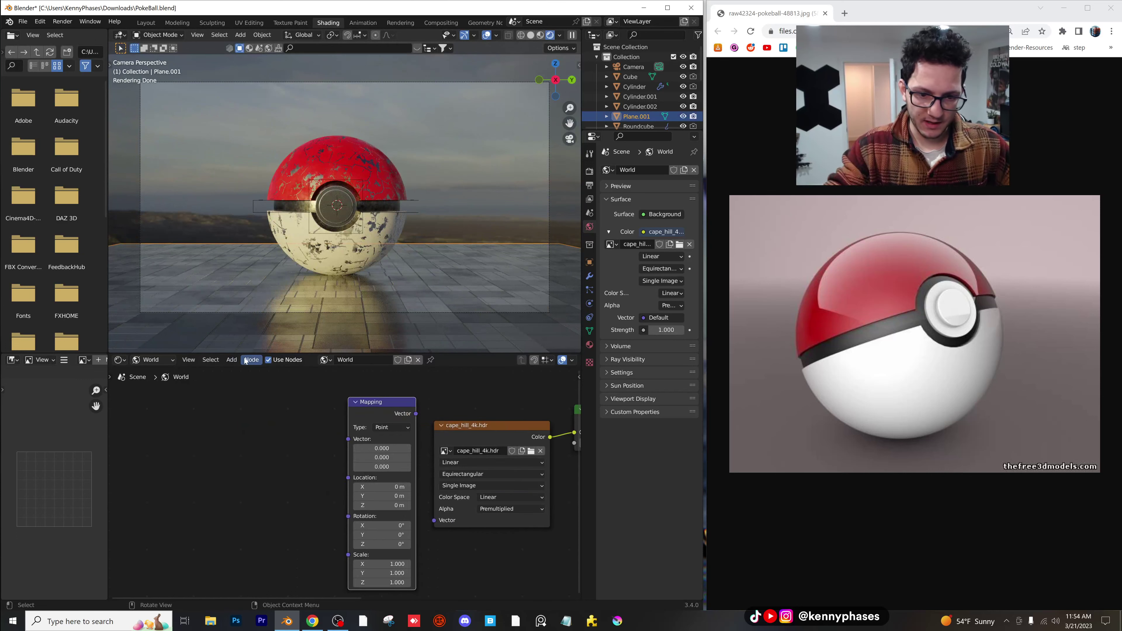
left_click(232, 359)
type("tex co")
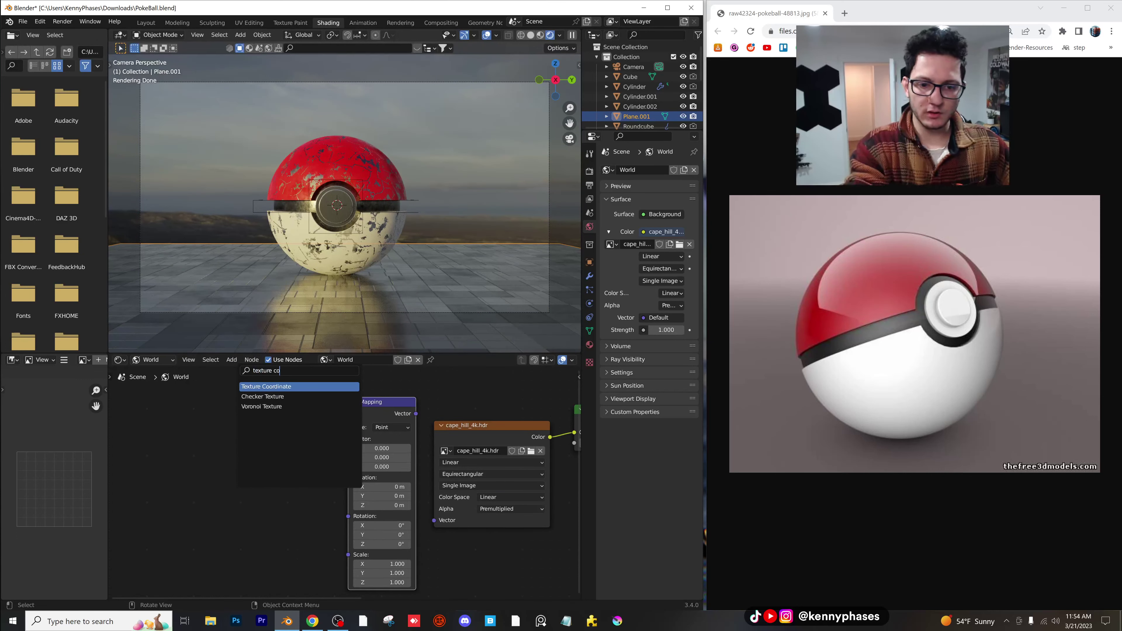
key("Return")
left_click(242, 416)
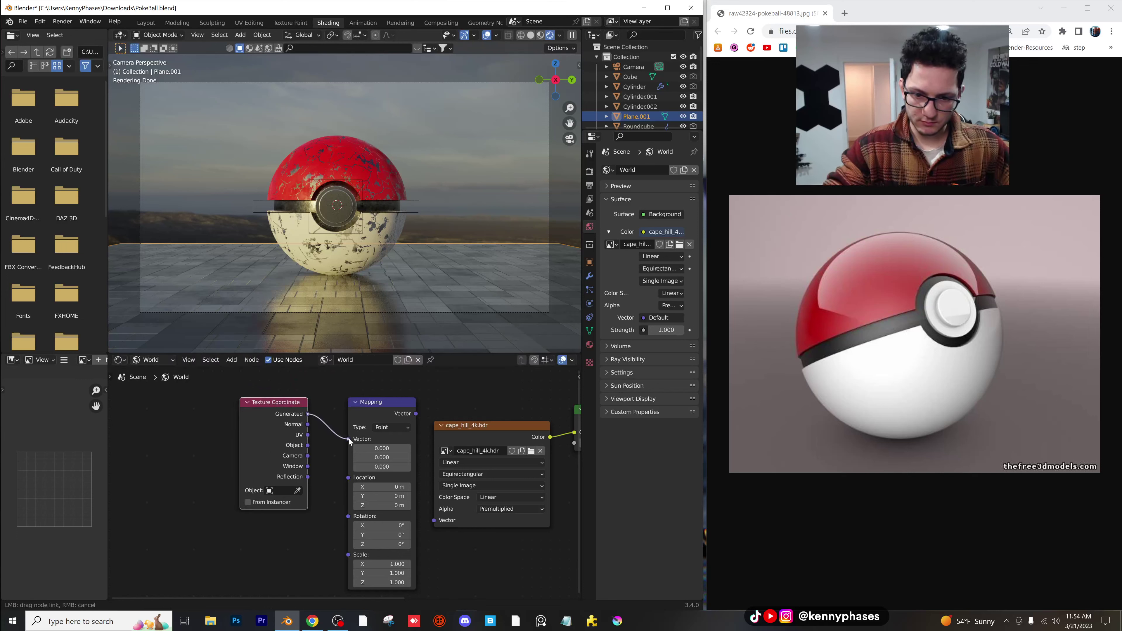
- Link the Generated coordinates through Mapping to the environment texture's Vector input, and set the mapping's Z rotation to 85.7°
left_click_drag(349, 439, 349, 439)
left_click_drag(416, 413, 445, 524)
left_click_drag(382, 420, 365, 419)
left_click_drag(282, 418, 268, 418)
scroll(318, 305, "up", 2)
left_click_drag(364, 515, 395, 515)
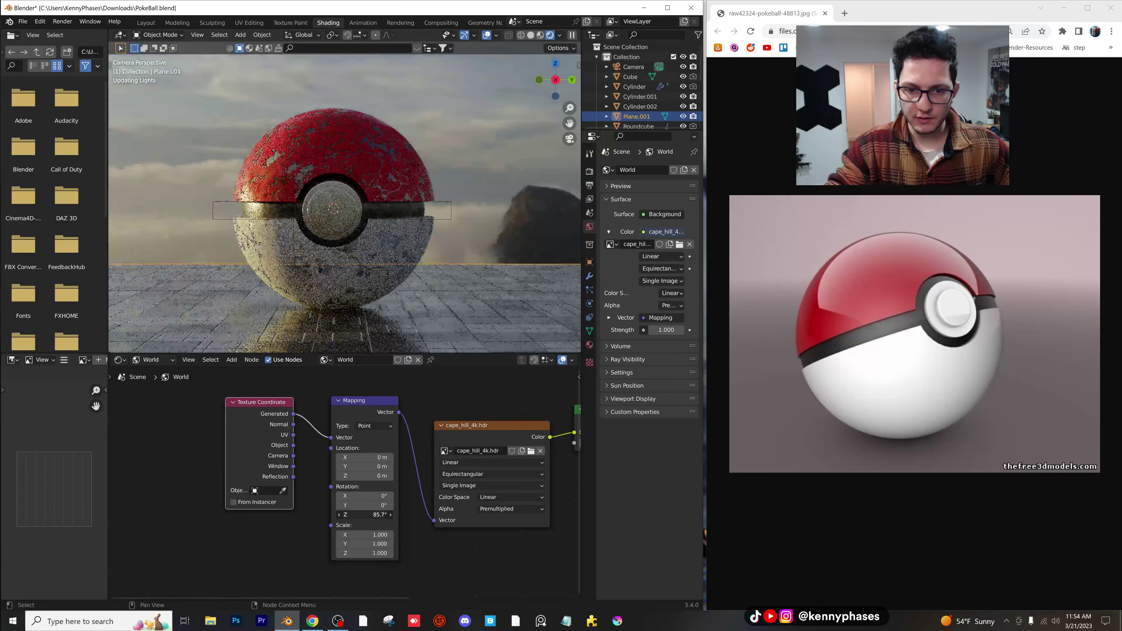
- Replace the environment image with city.exr and set the mapping's Z rotation to -156°
left_click(531, 451)
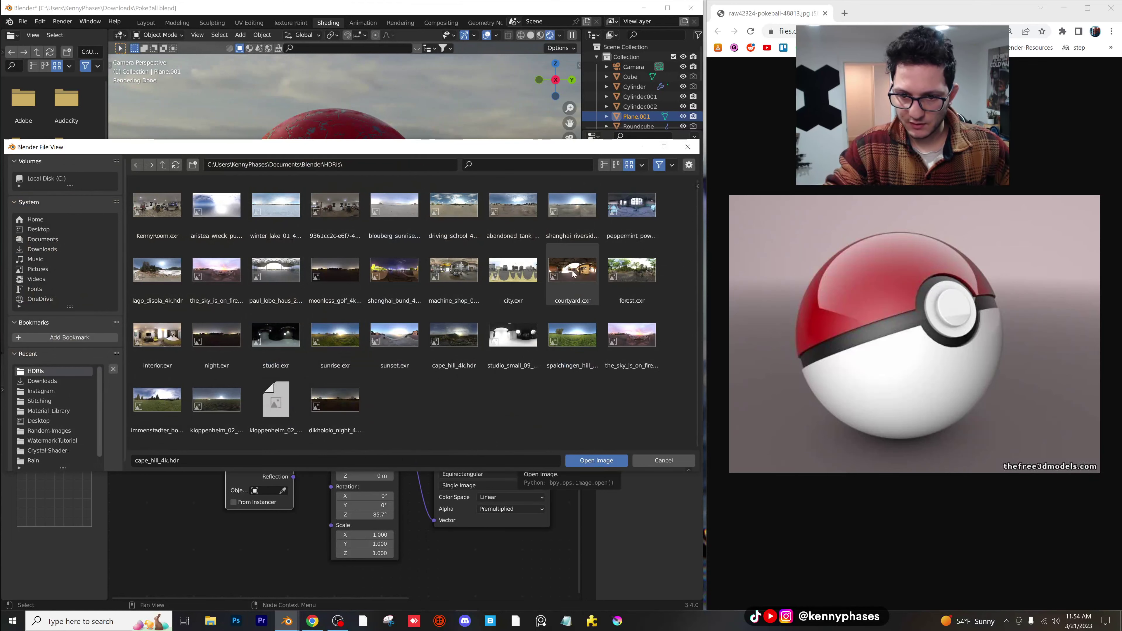
double_click(513, 269)
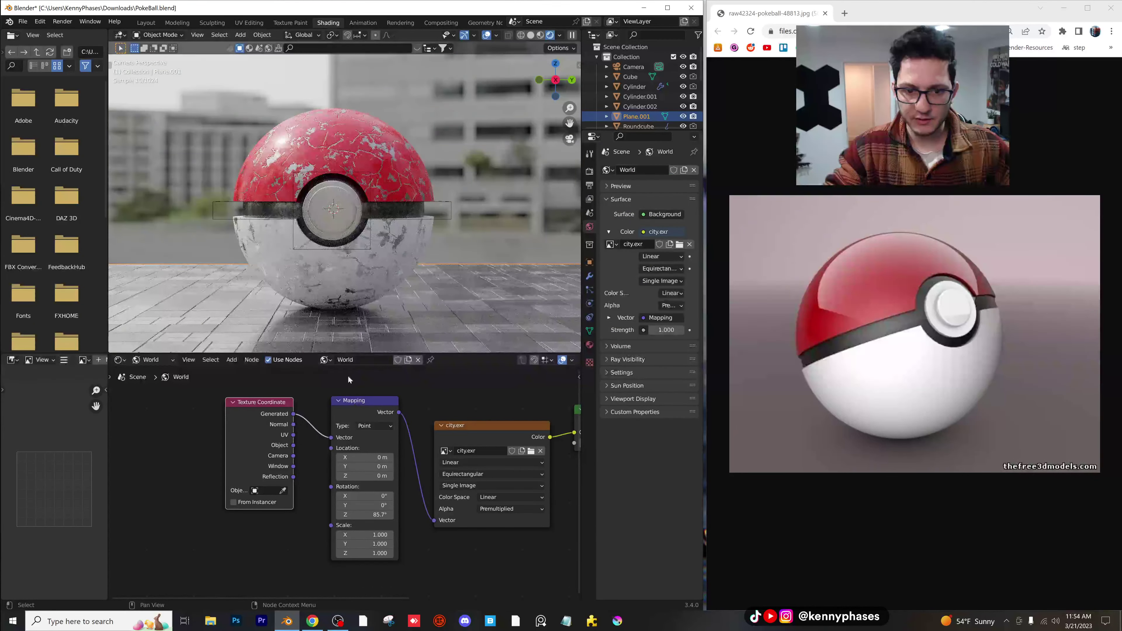
middle_click_drag(352, 229, 385, 236, "shift")
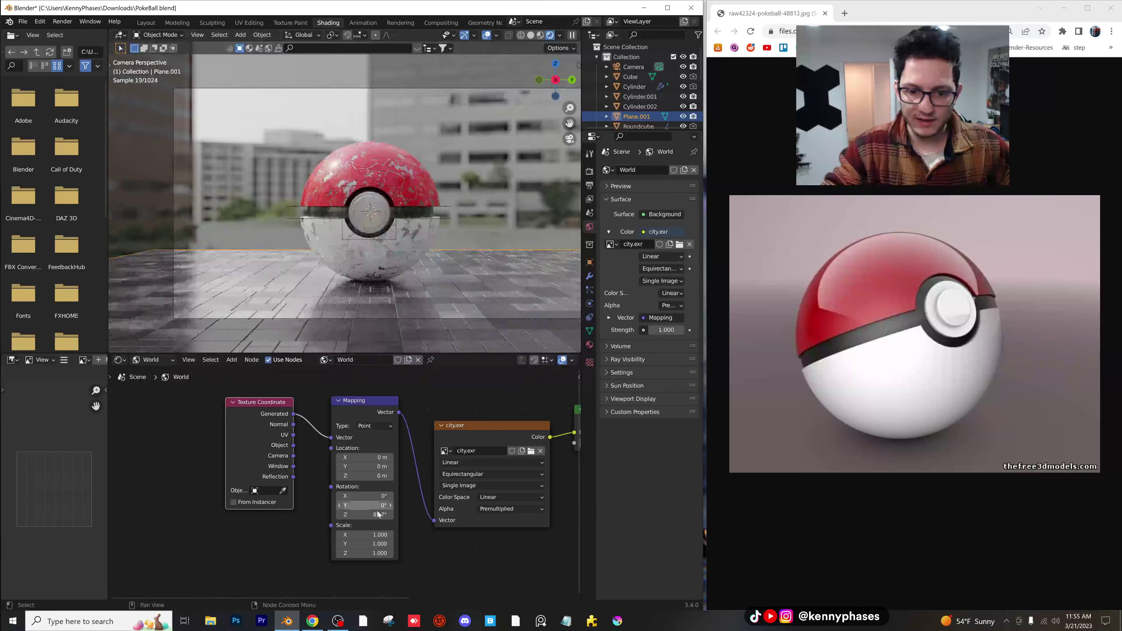
left_click_drag(364, 514, 264, 514)
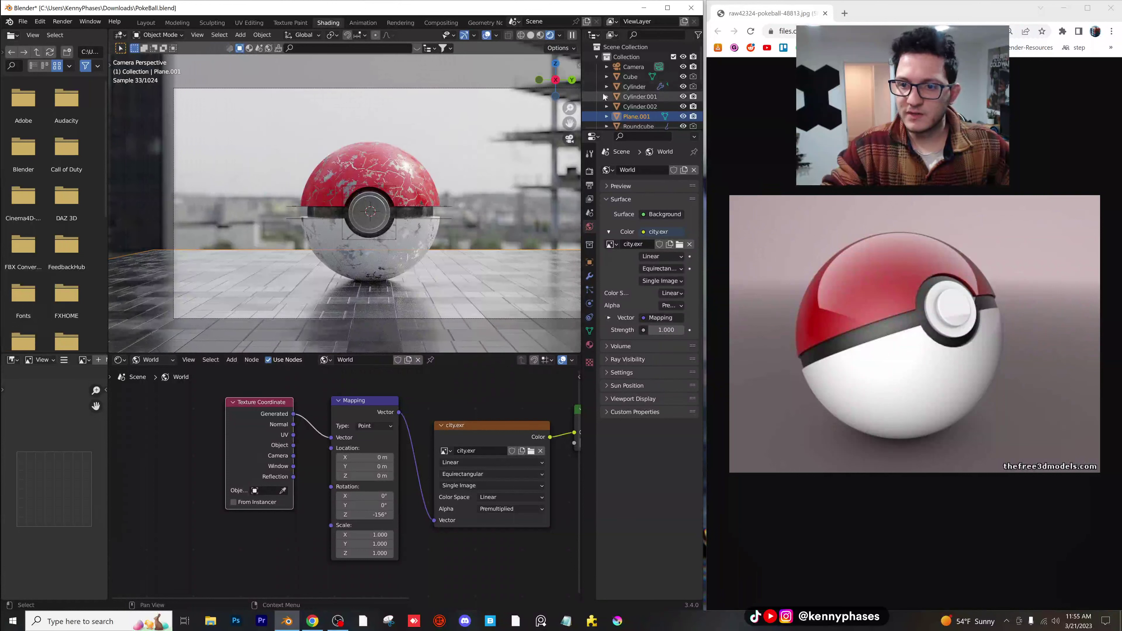
- Enable depth of field on the camera, focused on the Cube object, with an F-Stop of 0.2
left_click(634, 66)
left_click(589, 303)
left_click(612, 347)
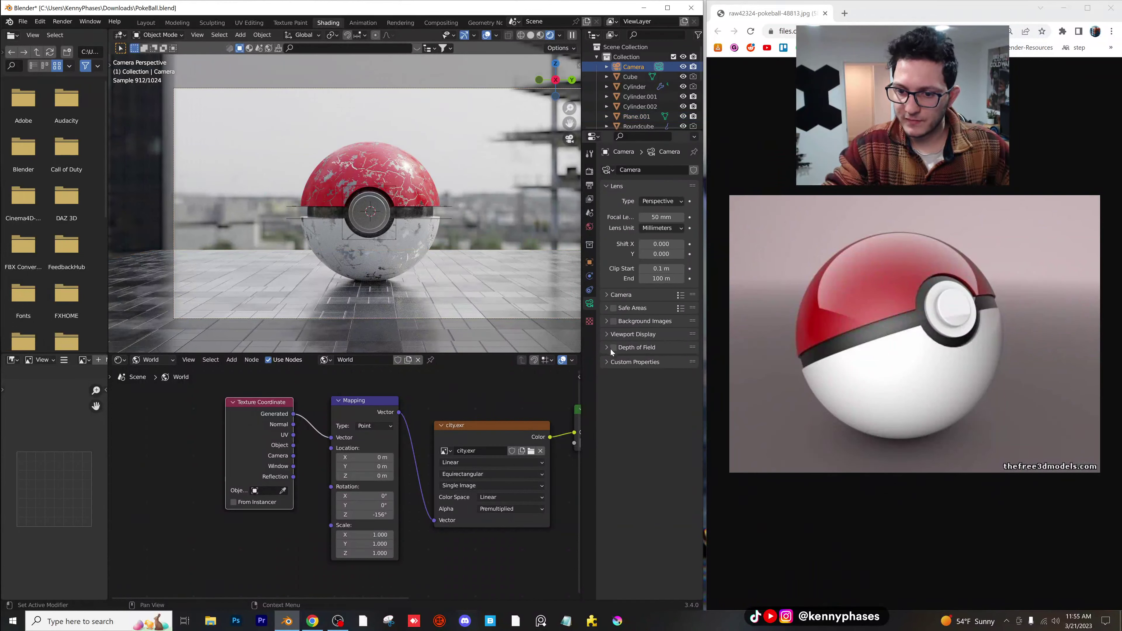
left_click(613, 348)
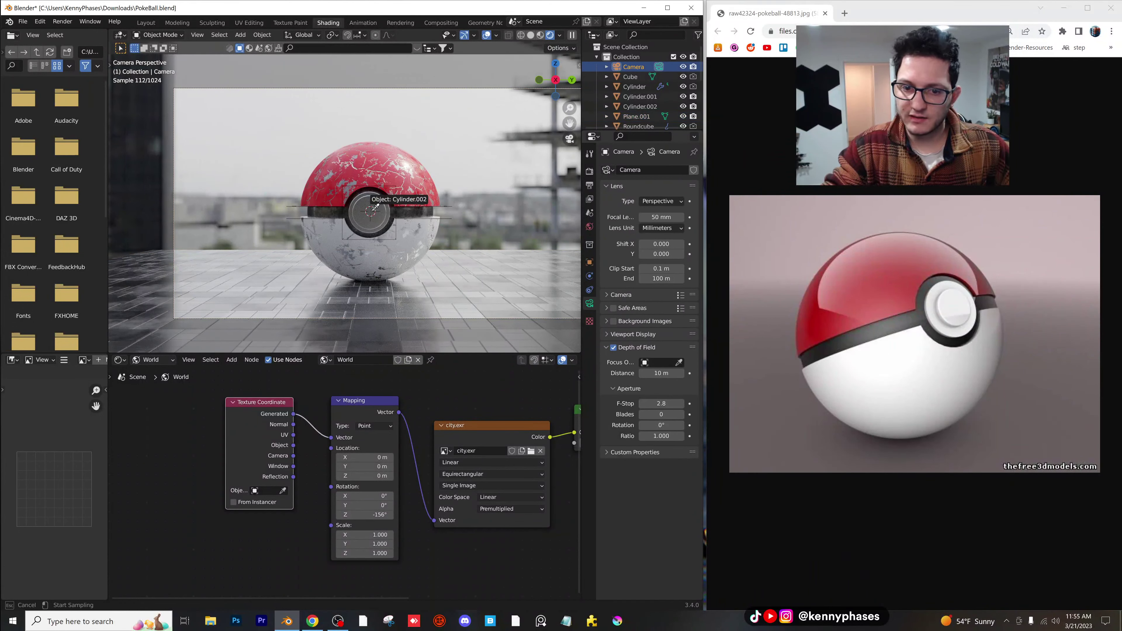
left_click(383, 203)
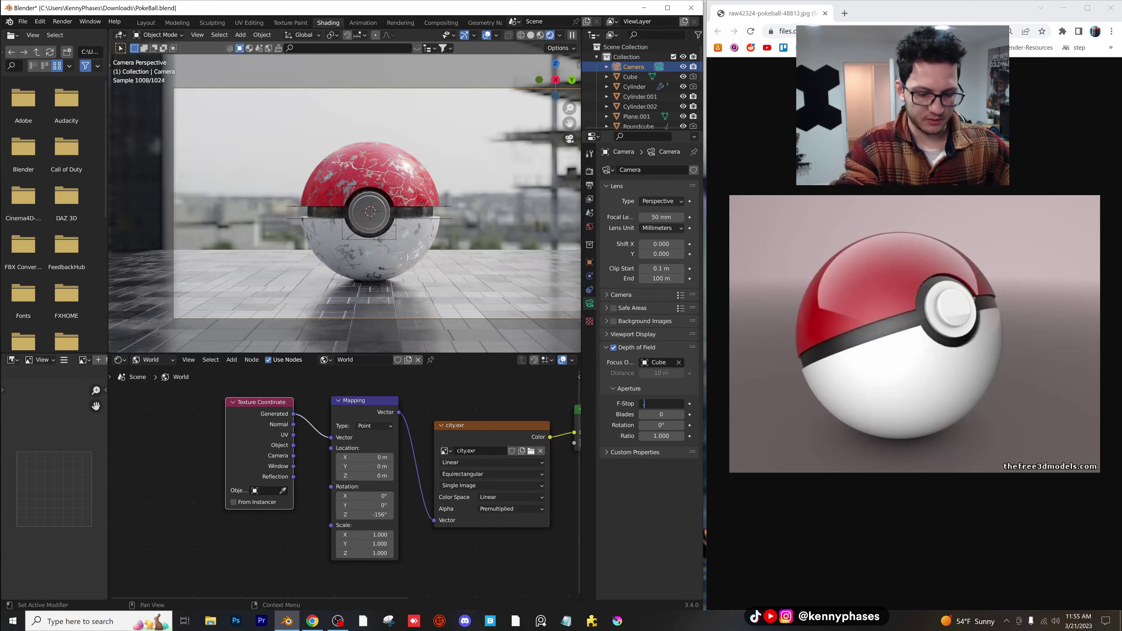
type("0.2")
key("Return")
- Clear the camera's focus object and set the focus distance to 8.4 m so the ball's front is sharp
left_click(678, 362)
scroll(397, 212, "up", 5)
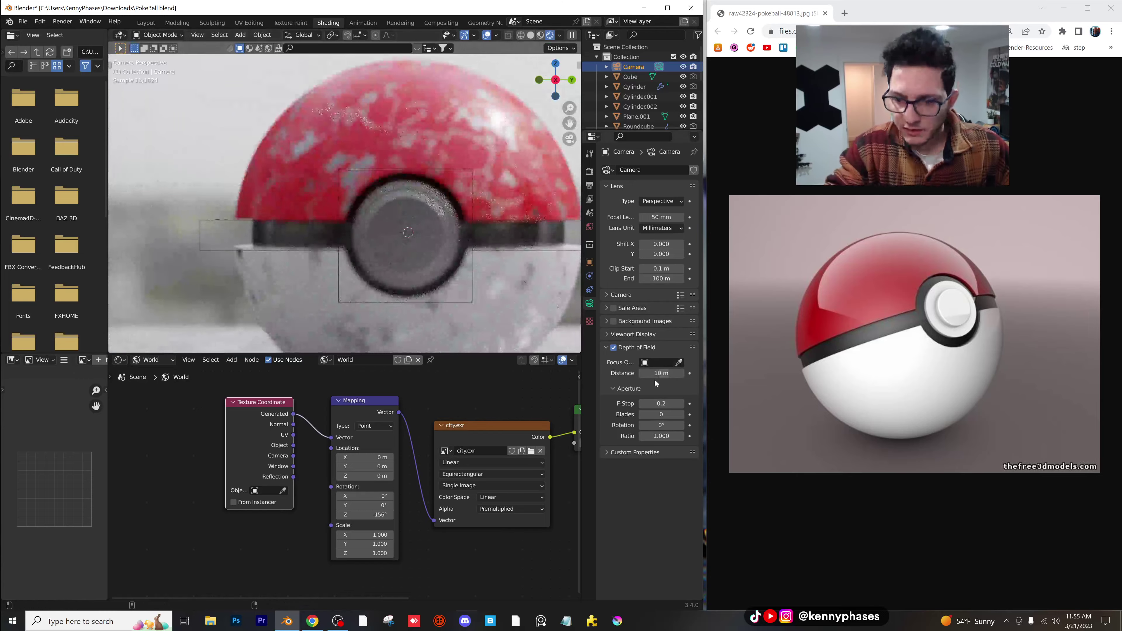
mouse_move(655, 374)
left_mouse_down()
mouse_move(668, 374)
mouse_move(641, 374)
left_mouse_up()
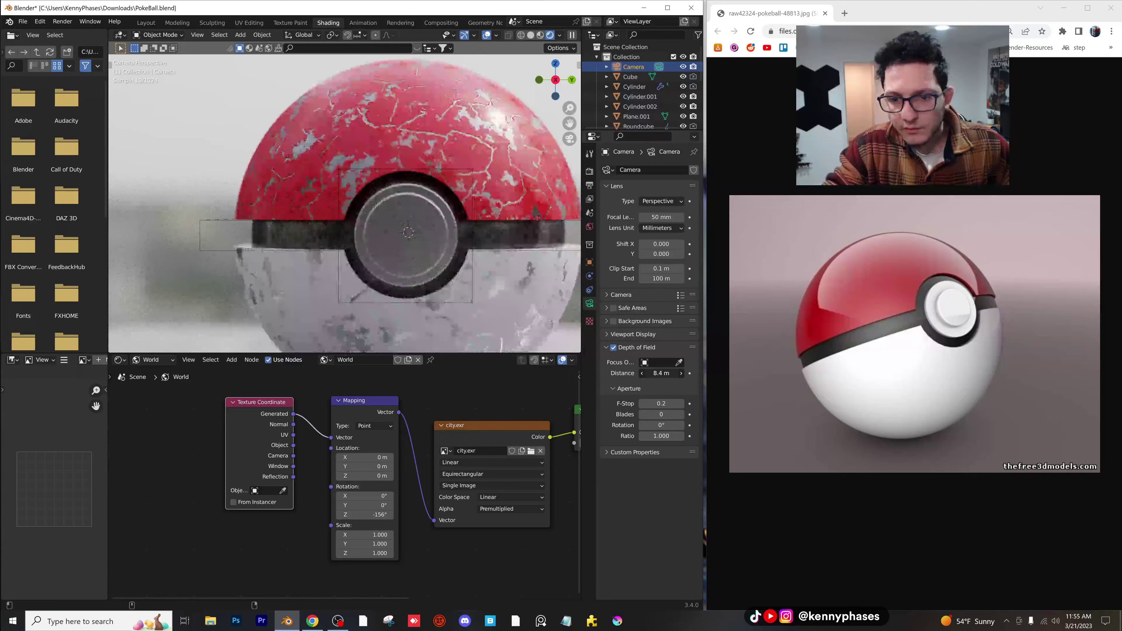
- Set the camera's depth of field F-Stop to 0.4
scroll(383, 263, "down", 2)
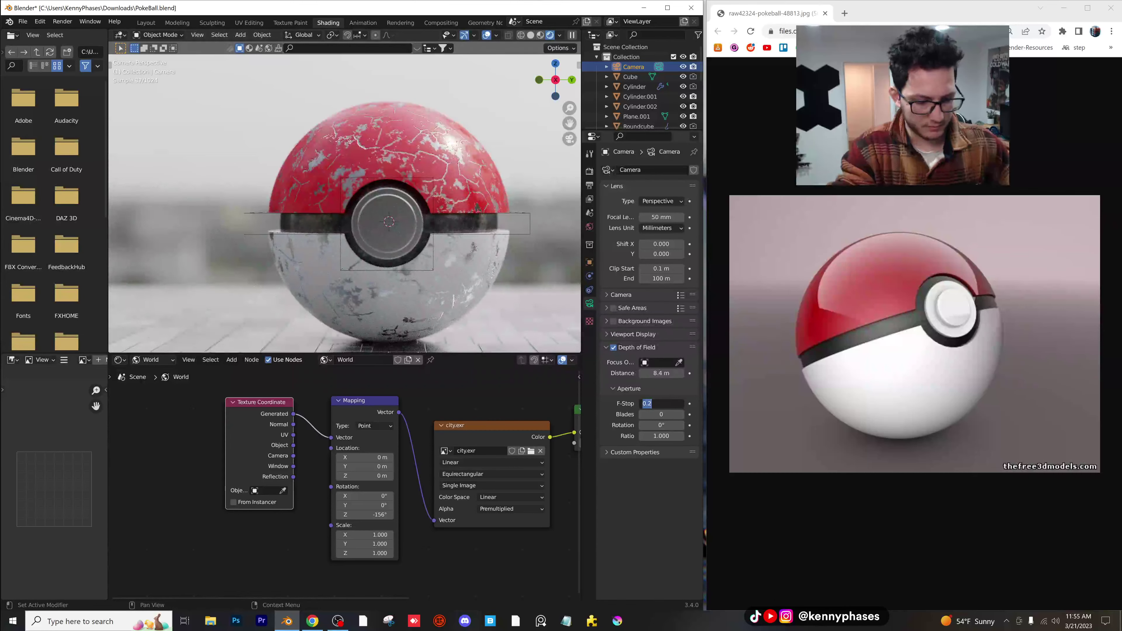
type(".4")
key("Return")
scroll(360, 240, "down", 3)
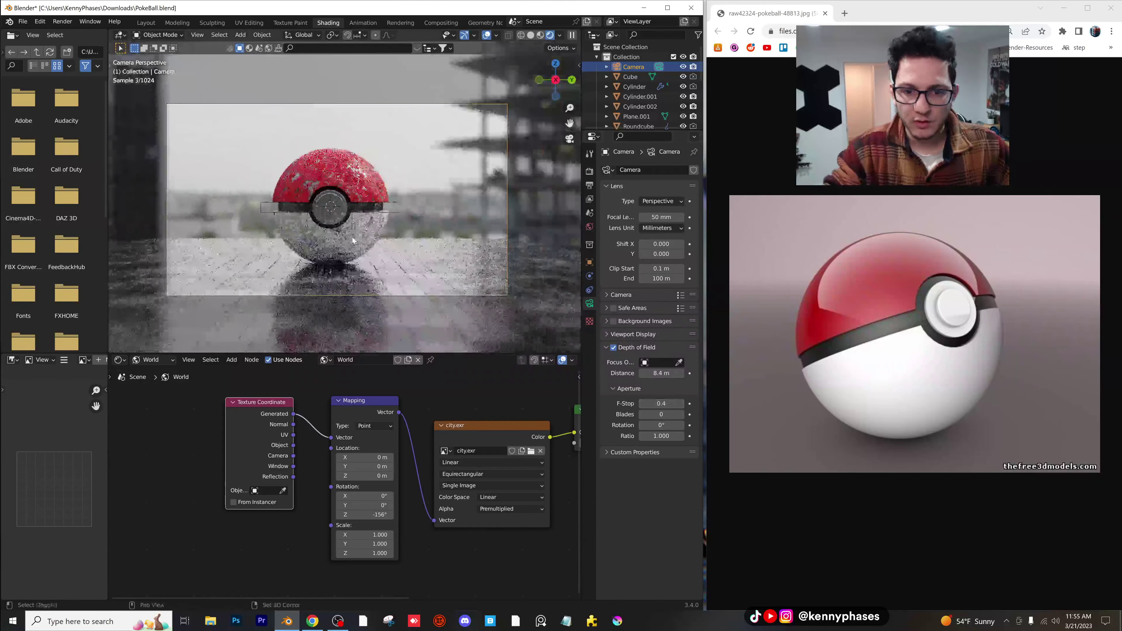
- Lower the ground plane slightly along Z beneath the ball and save the file
scroll(361, 240, "up", 2)
left_click(409, 263)
key("g")
key("z")
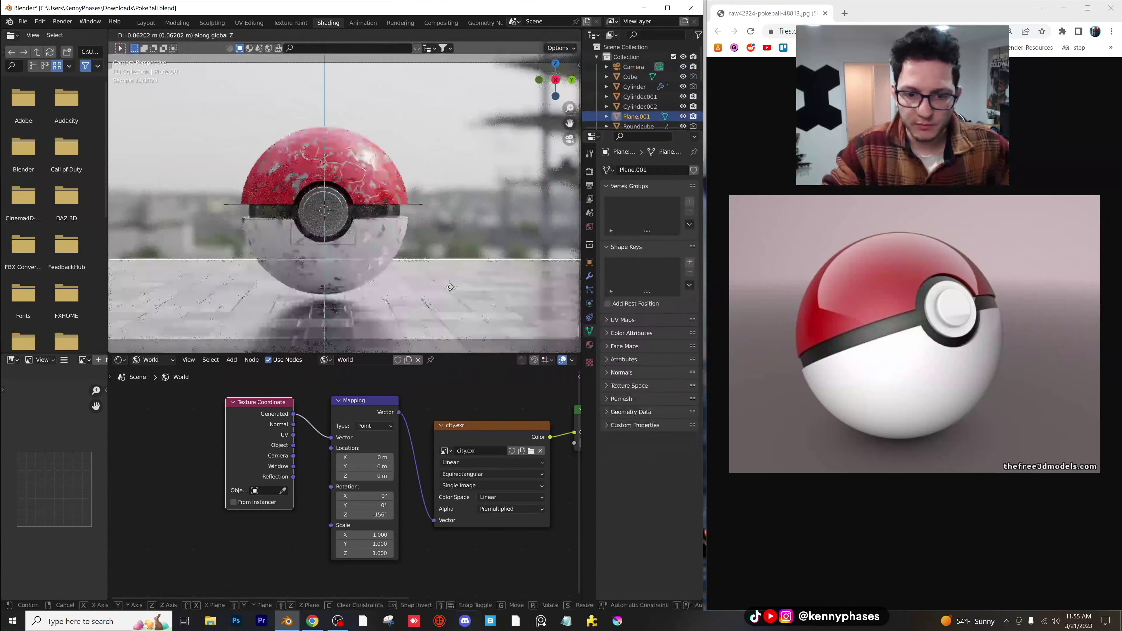
left_click(410, 267)
scroll(410, 260, "down", 2)
key("ctrl+s")
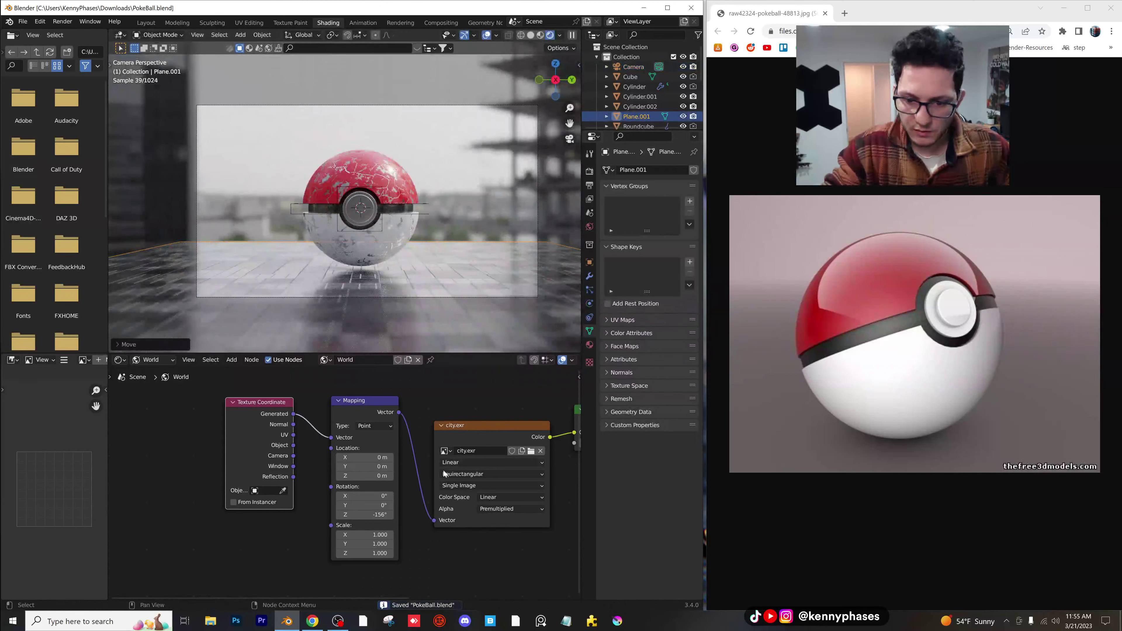
- Set the camera's passepartout opacity to 1.000 to black out everything outside the frame
left_click(531, 451)
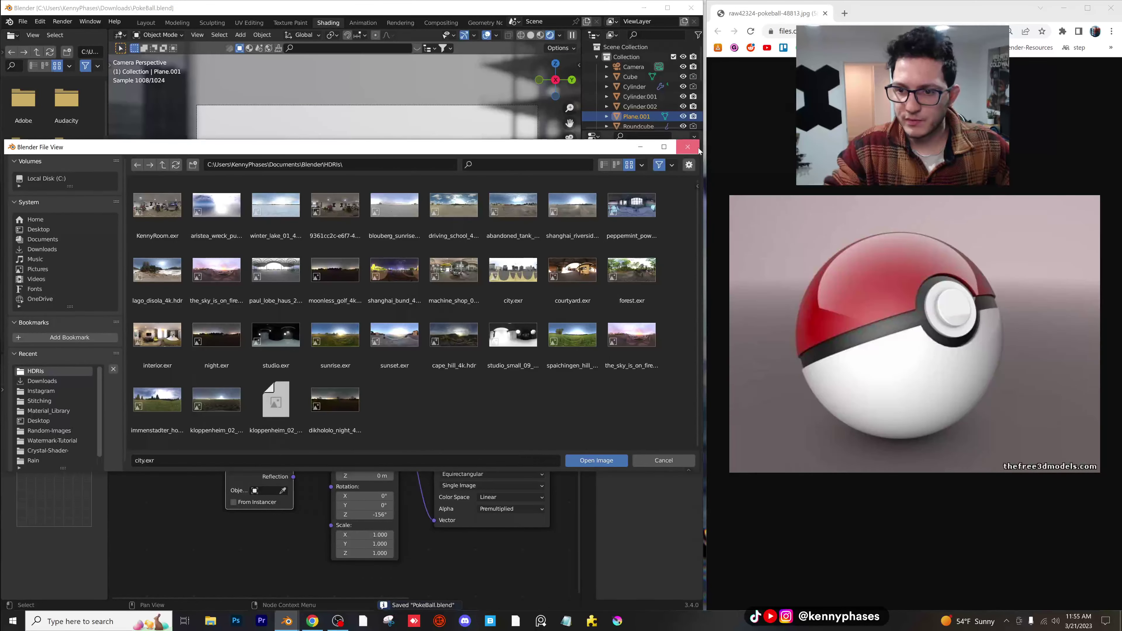
key("Escape")
left_click(589, 302)
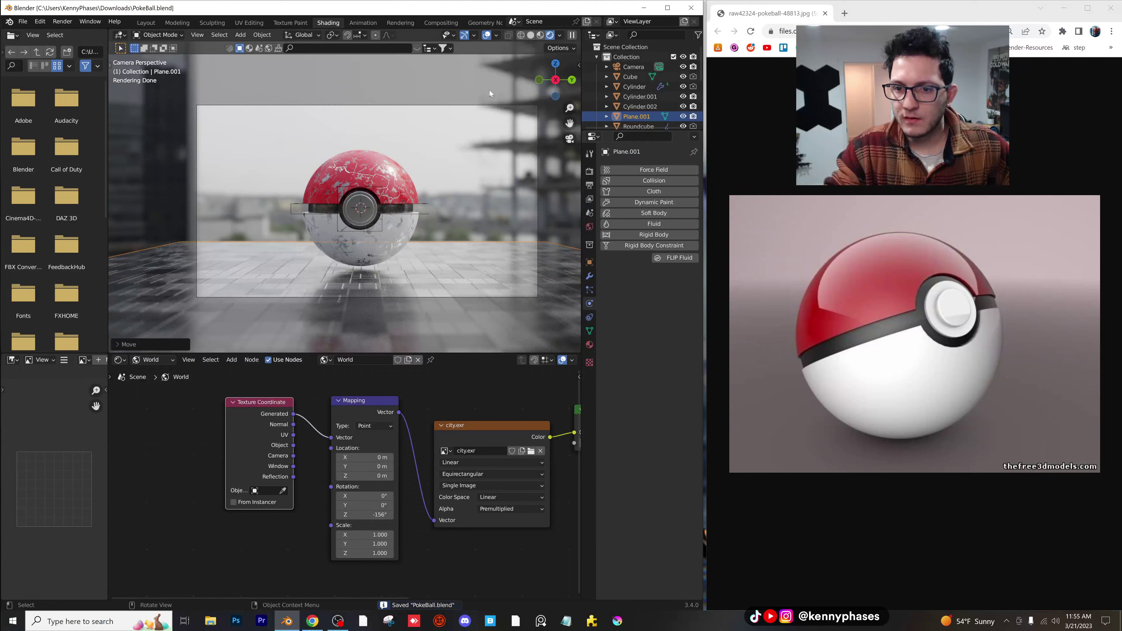
left_click(518, 105)
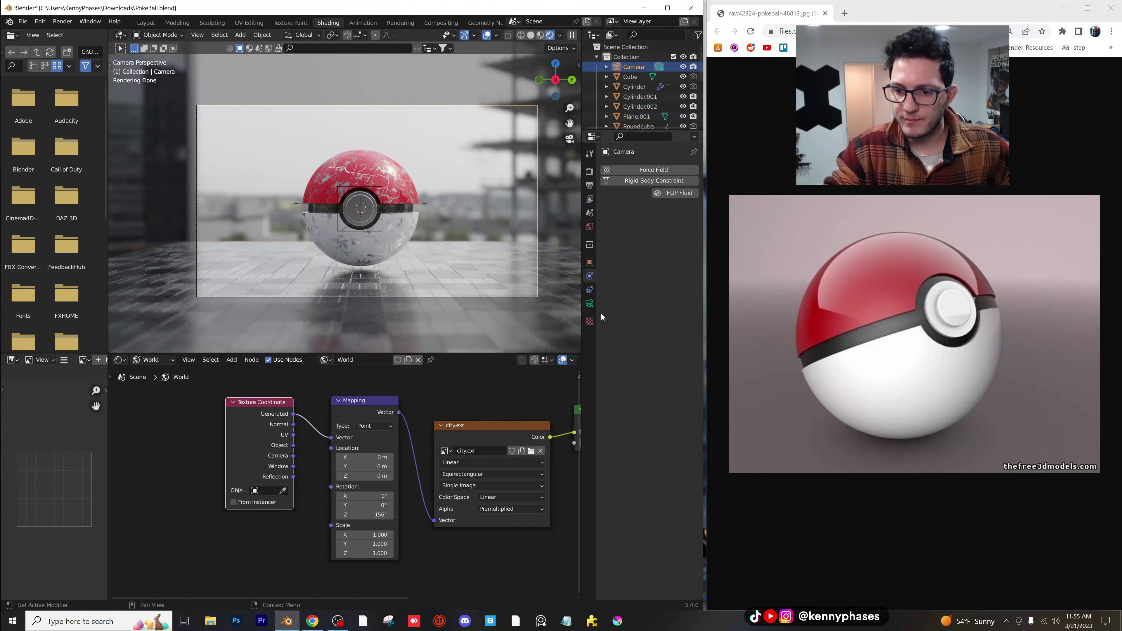
left_click(589, 303)
left_click(633, 334)
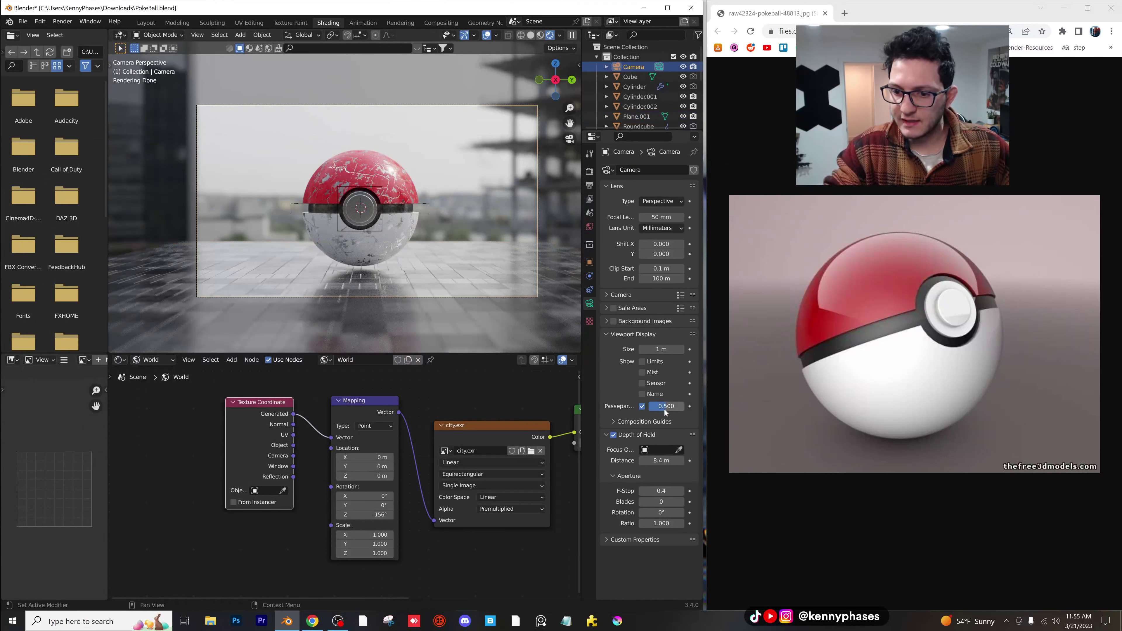
scroll(338, 261, "up", 2)
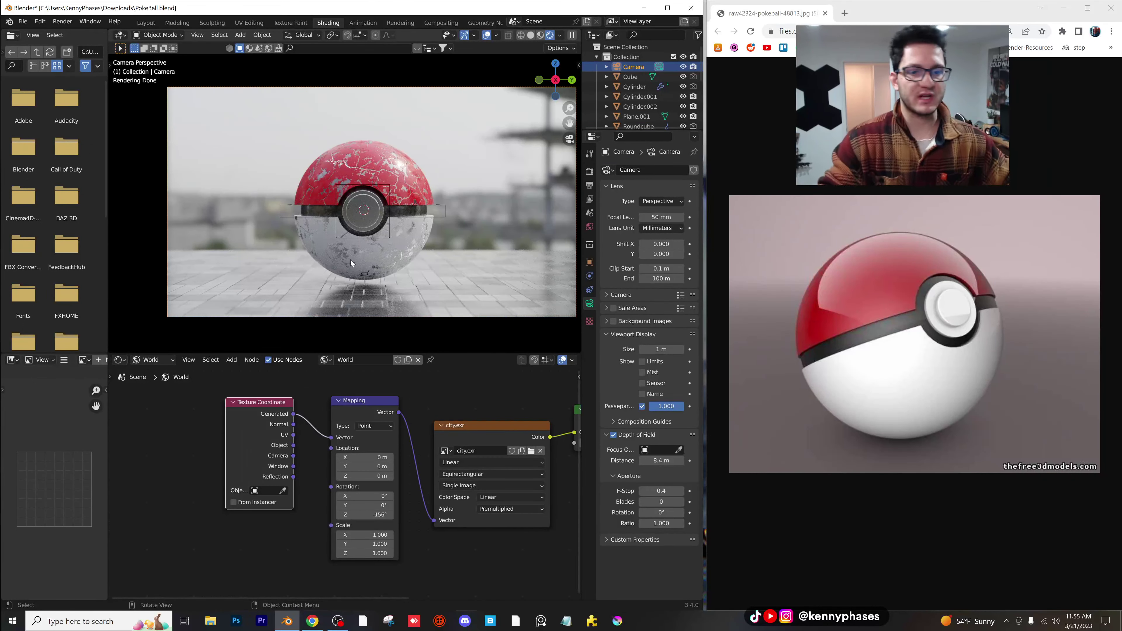
- Switch the surface shader of the ball's round front button from Glossy BSDF to Principled BSDF
left_click(370, 220)
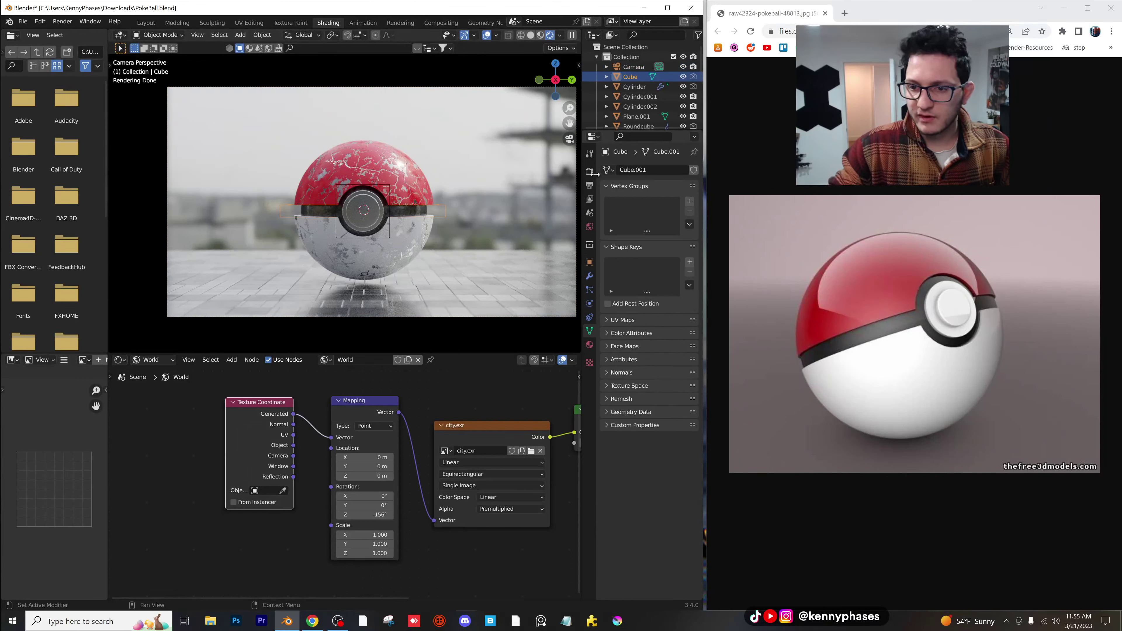
middle_click_drag(337, 200, 374, 202)
scroll(373, 202, "up", 6)
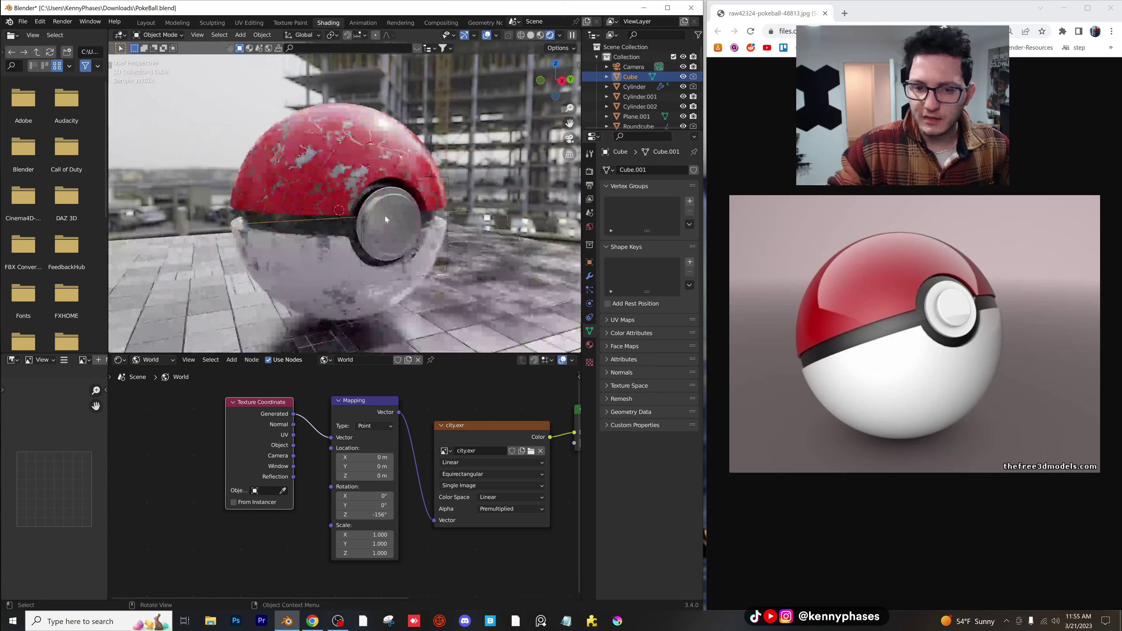
left_click(374, 202)
scroll(374, 202, "up", 2)
left_click(590, 344)
left_click(662, 256)
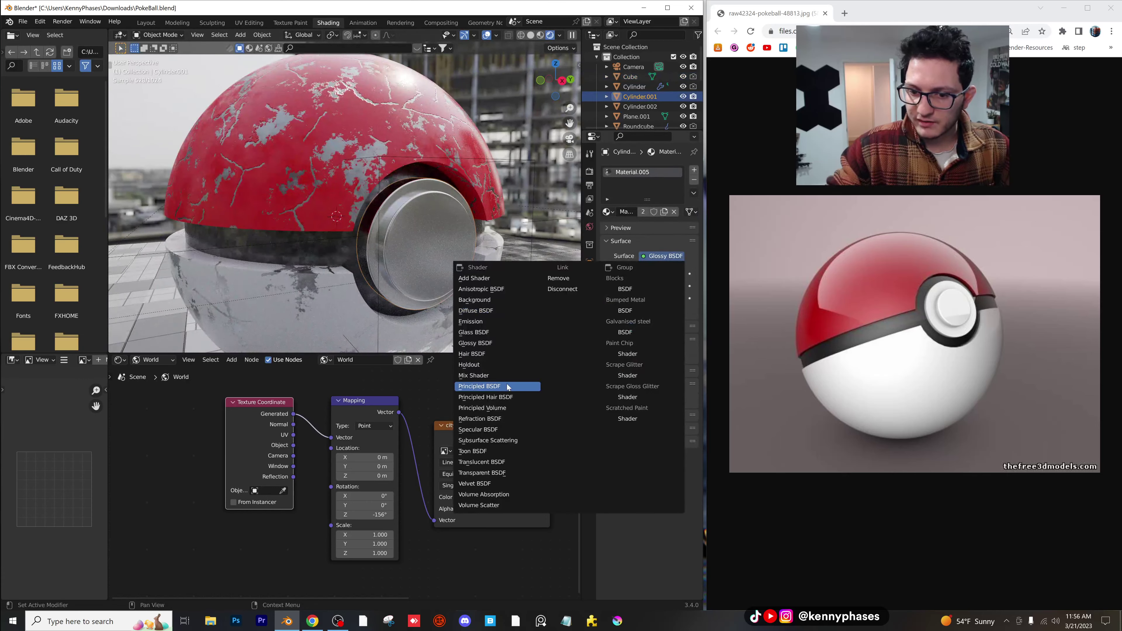
left_click(486, 386)
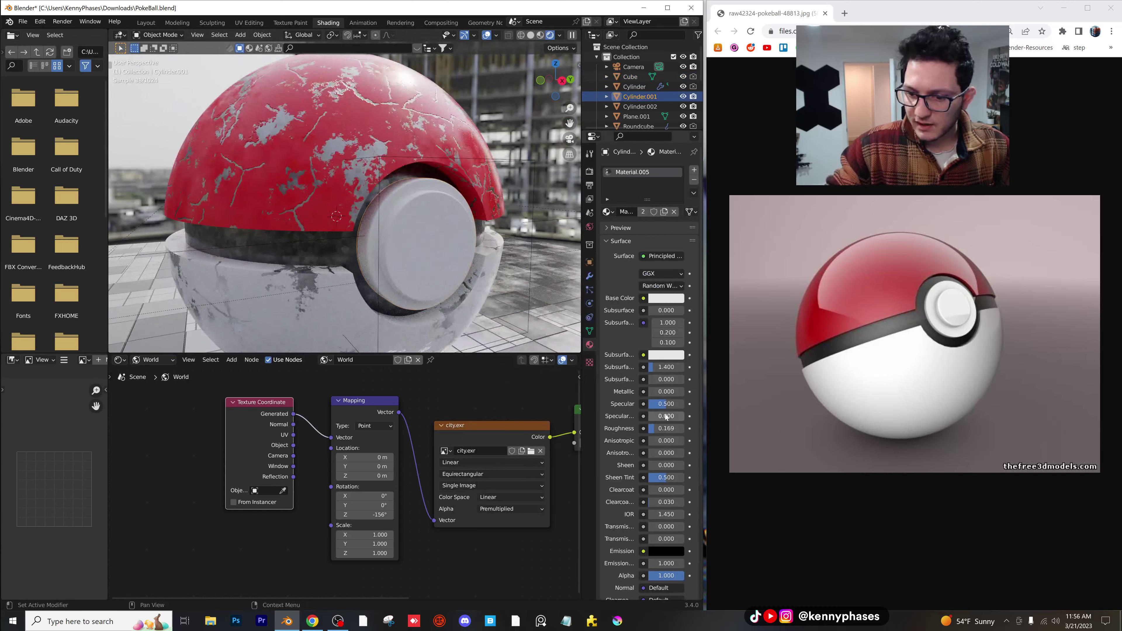
- Give the button's material a brushed-metal look with Metallic 1.000, Roughness 0.354 and Anisotropic 1.000
left_click_drag(670, 433, 650, 431)
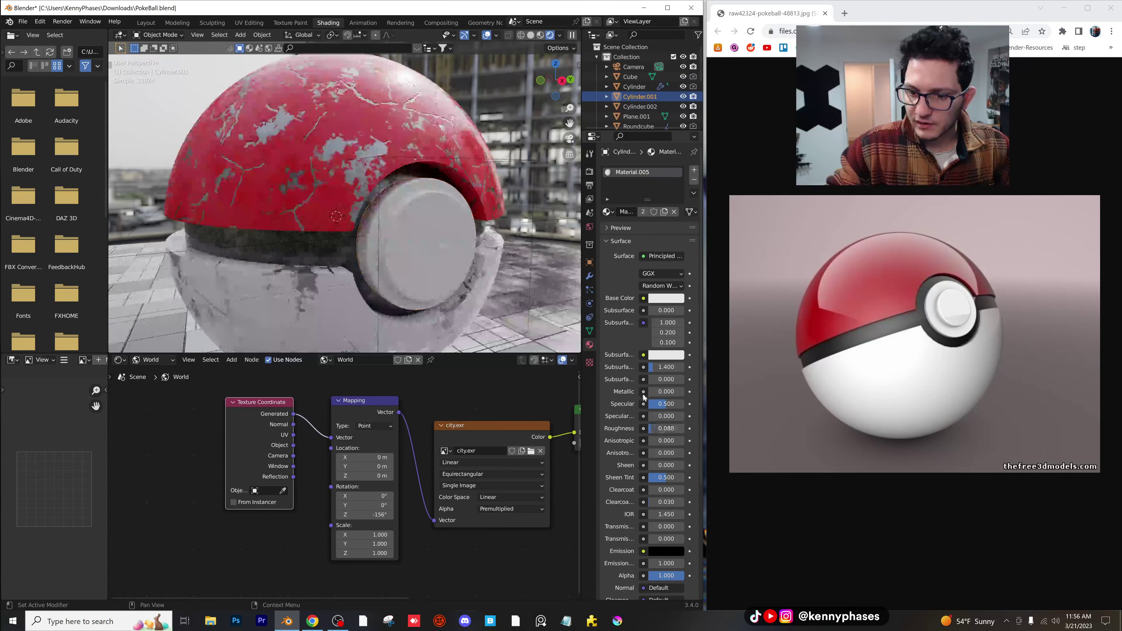
left_click_drag(654, 392, 667, 392)
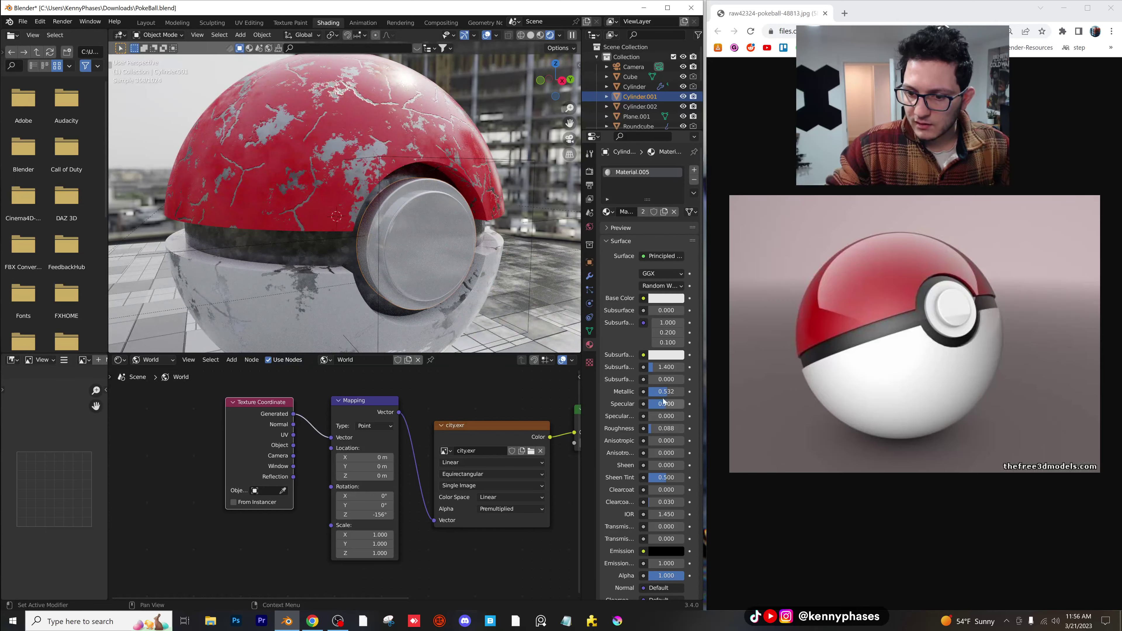
left_click_drag(665, 392, 685, 393)
left_click_drag(654, 440, 674, 428)
scroll(477, 239, "up", 2)
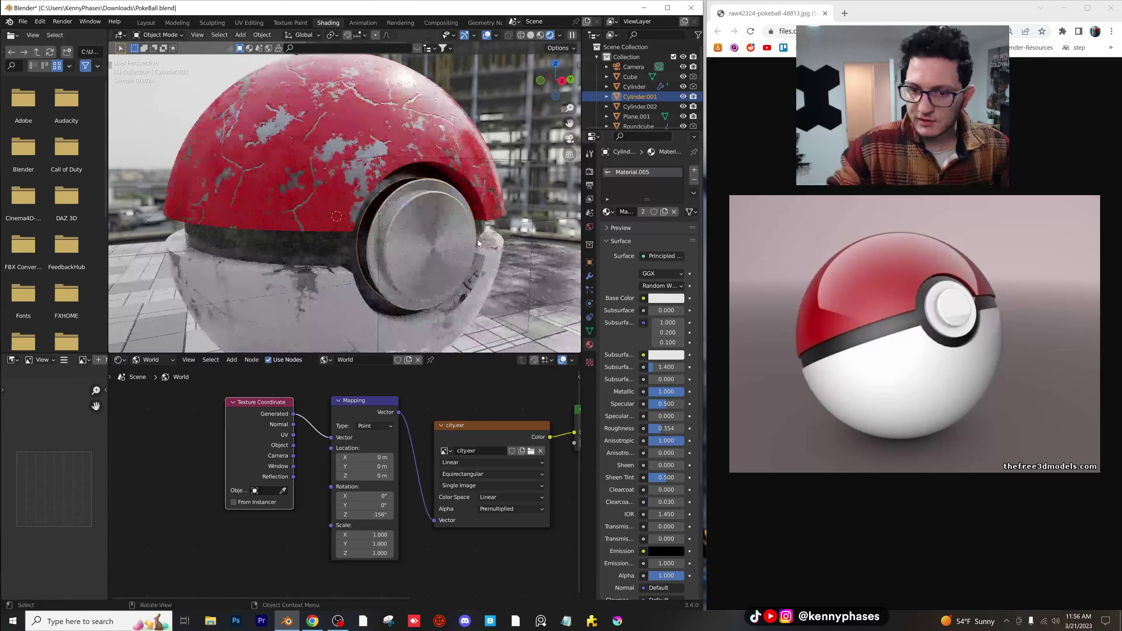
- Return to the camera view and set the render resolution to a vertical 1080 × 1920 px
key("KP_0")
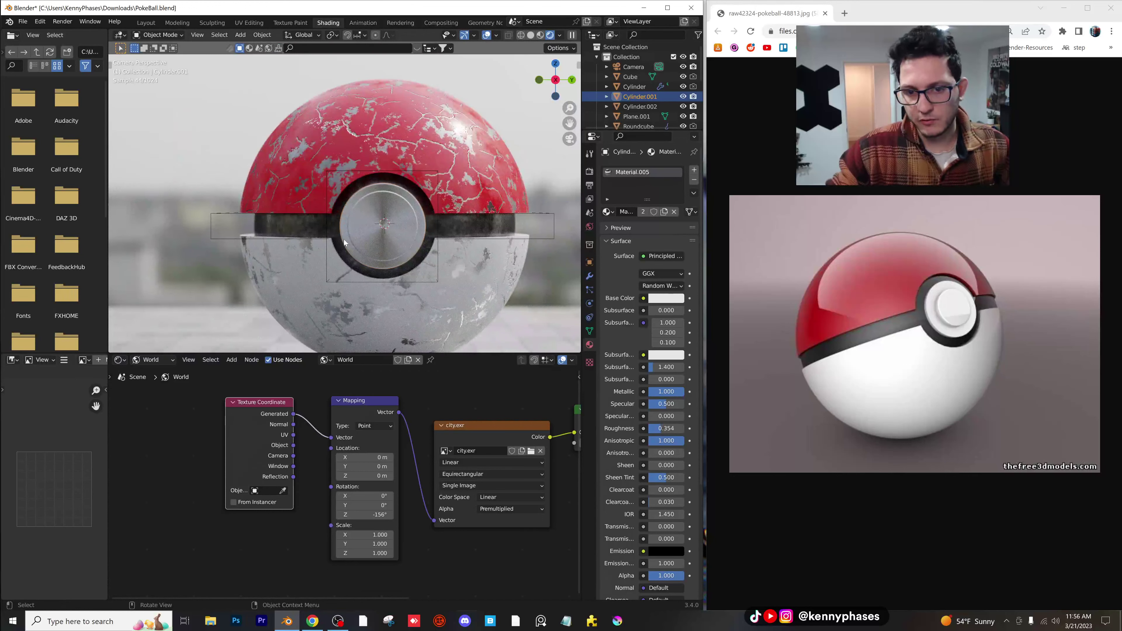
scroll(344, 239, "down", 3)
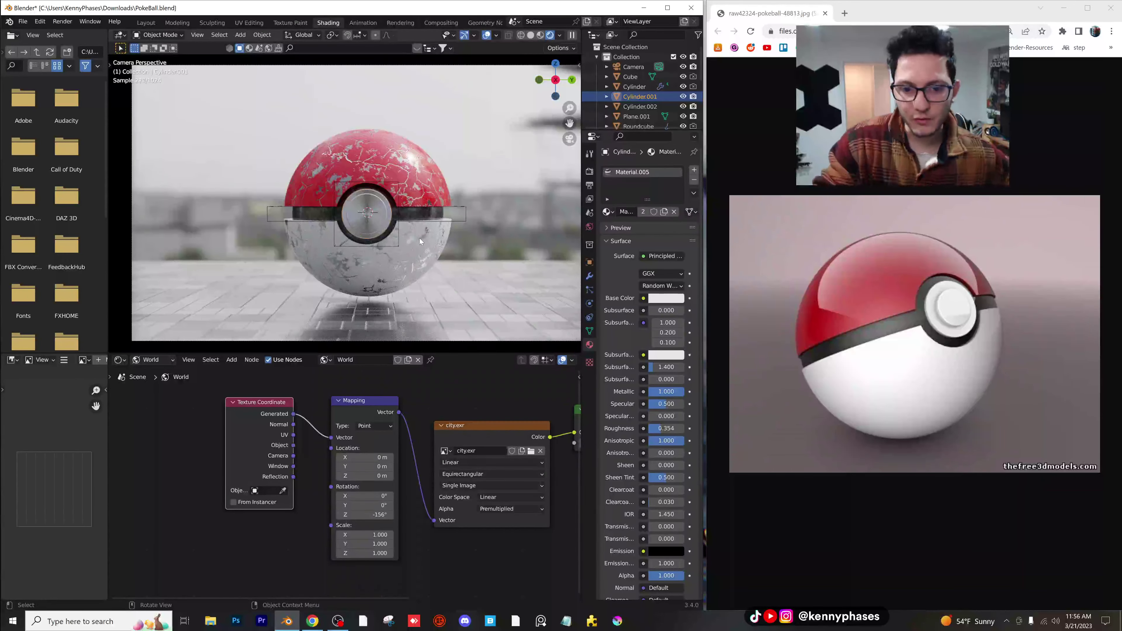
left_click(590, 186)
type("1080")
key("Tab")
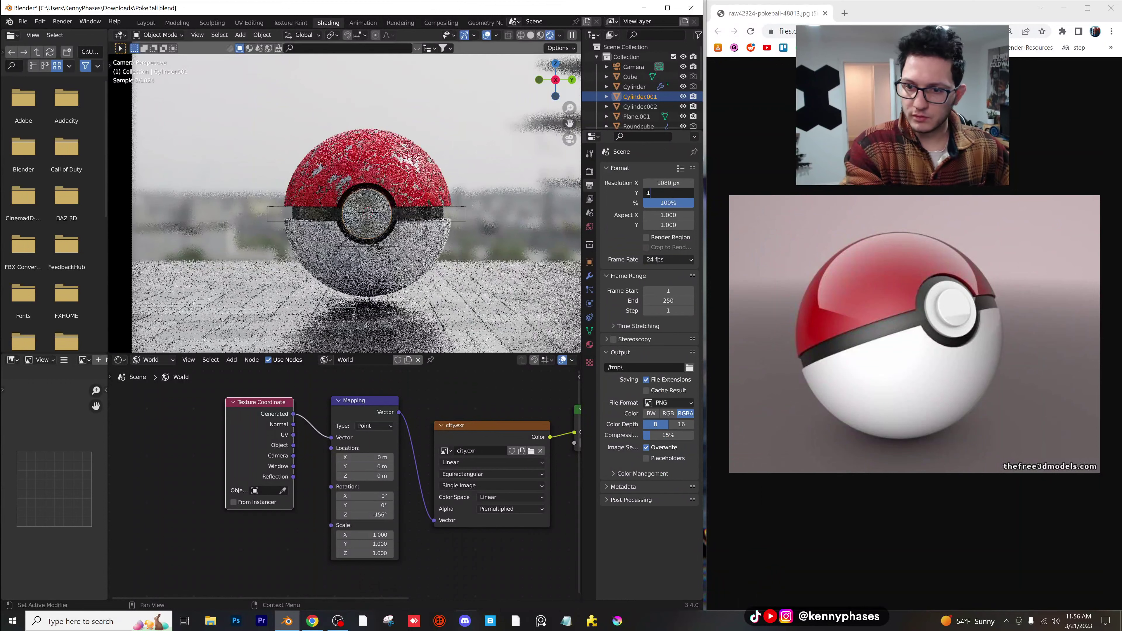
type("1920")
key("Return")
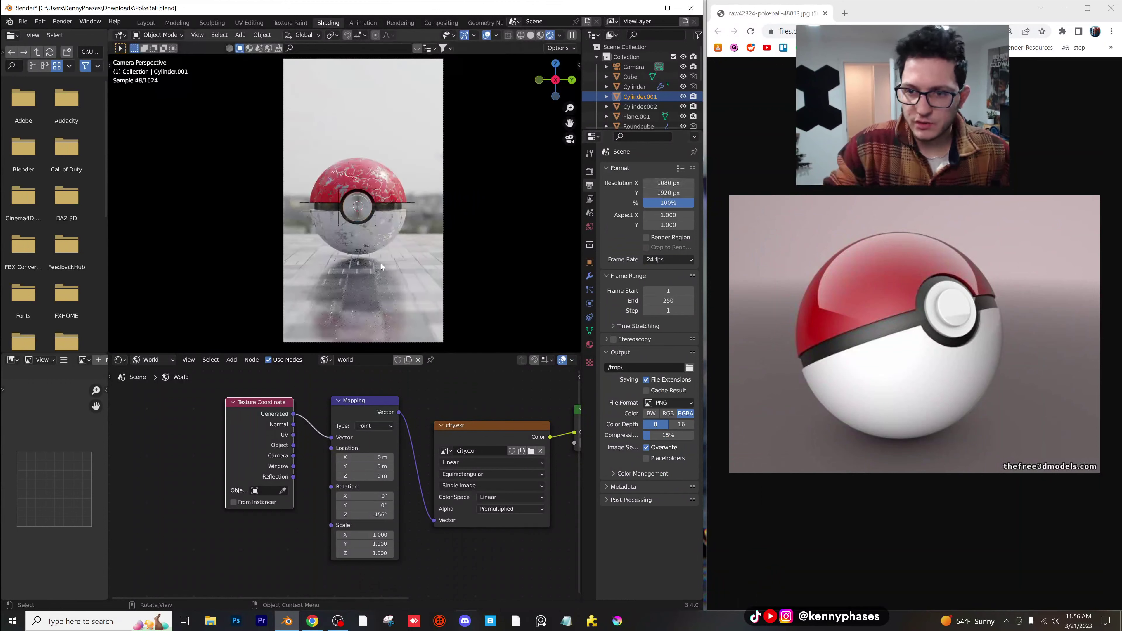
- Switch the scene camera's lens type from perspective to Orthographic
left_click(634, 66)
left_click(589, 303)
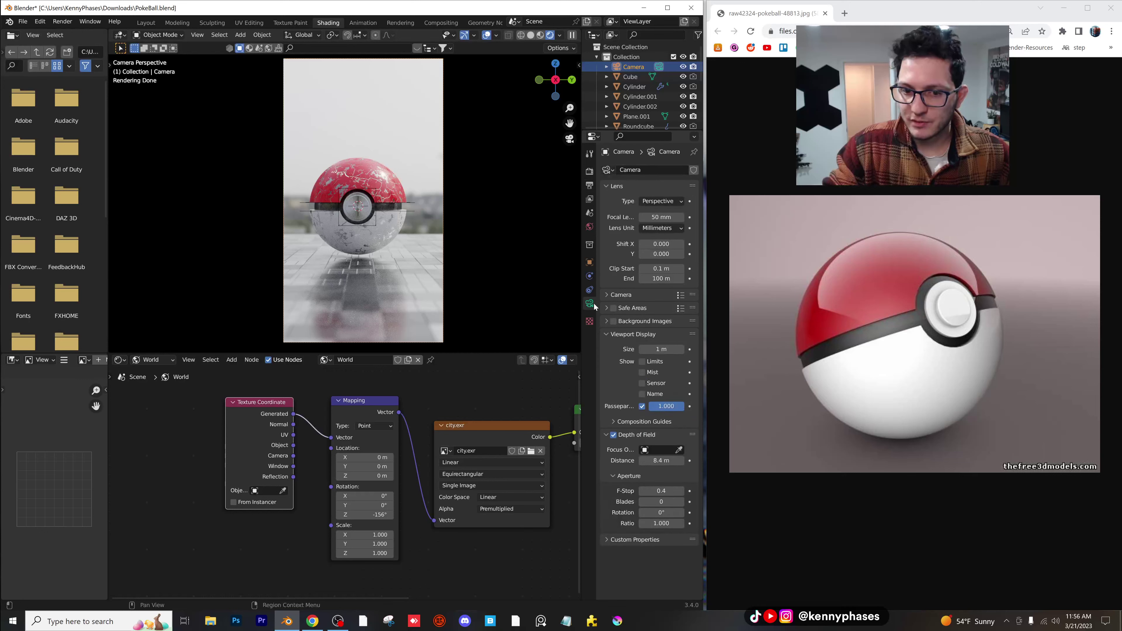
left_click(661, 201)
left_click(658, 212)
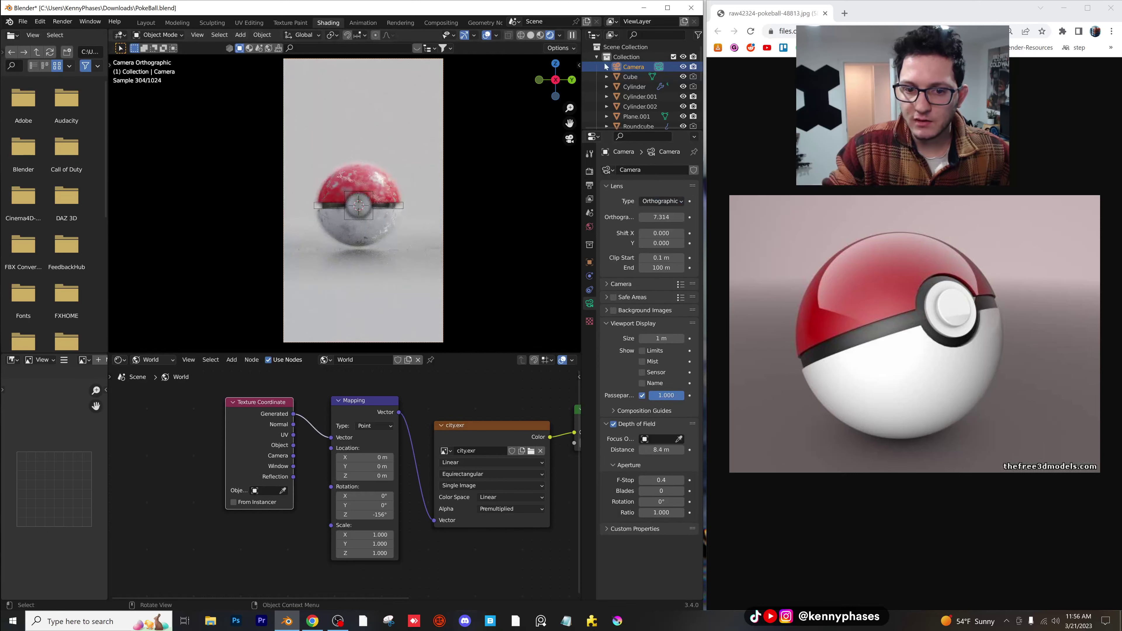
- Rotate the camera to 80.8° on X and 79.7° on Z, and reposition it at about X 8.74, Y -1.72, Z 2.01 m
left_click(578, 65)
left_click_drag(517, 127, 467, 147)
key("g")
key("z")
left_click(513, 127)
key("g")
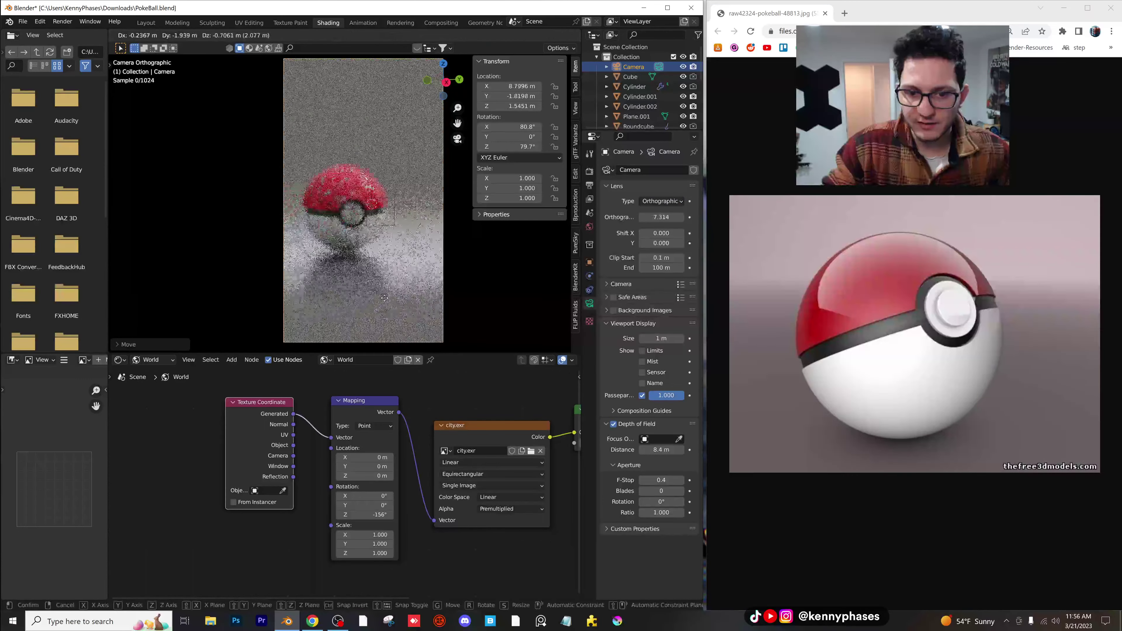
left_click(389, 280)
- Scale up the ground plane beneath the Poké Ball
left_click(420, 251)
key("s")
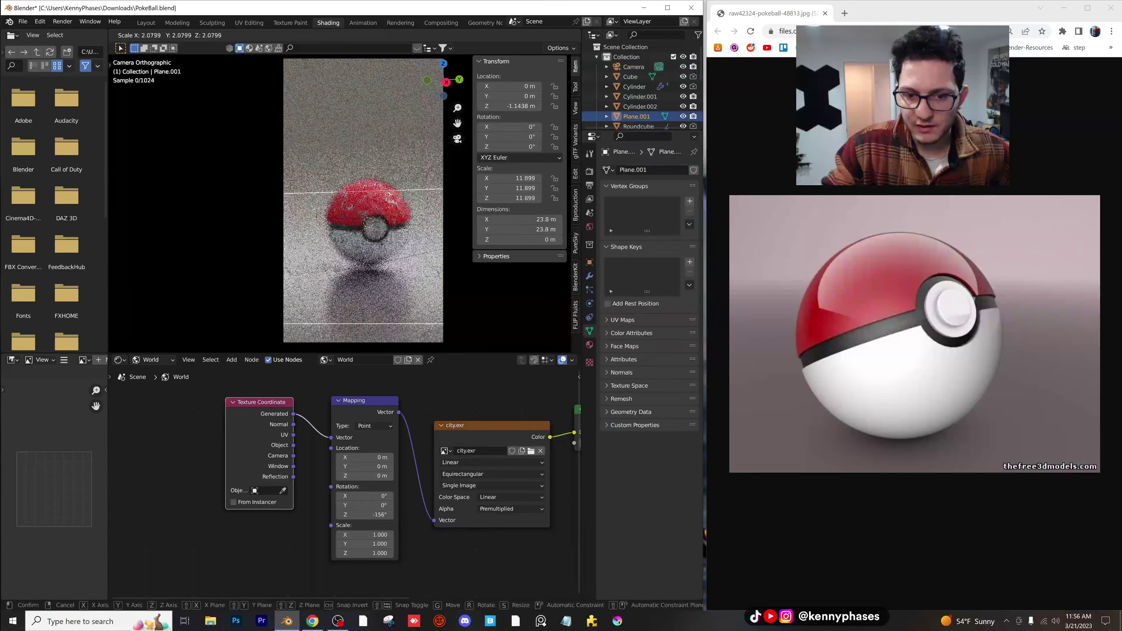
left_click(497, 235)
- Move the camera to about X 8.80, Y -1.60, Z 1.78 m and set its orthographic scale to about 5.924
left_click(636, 67)
scroll(441, 241, "up", 3)
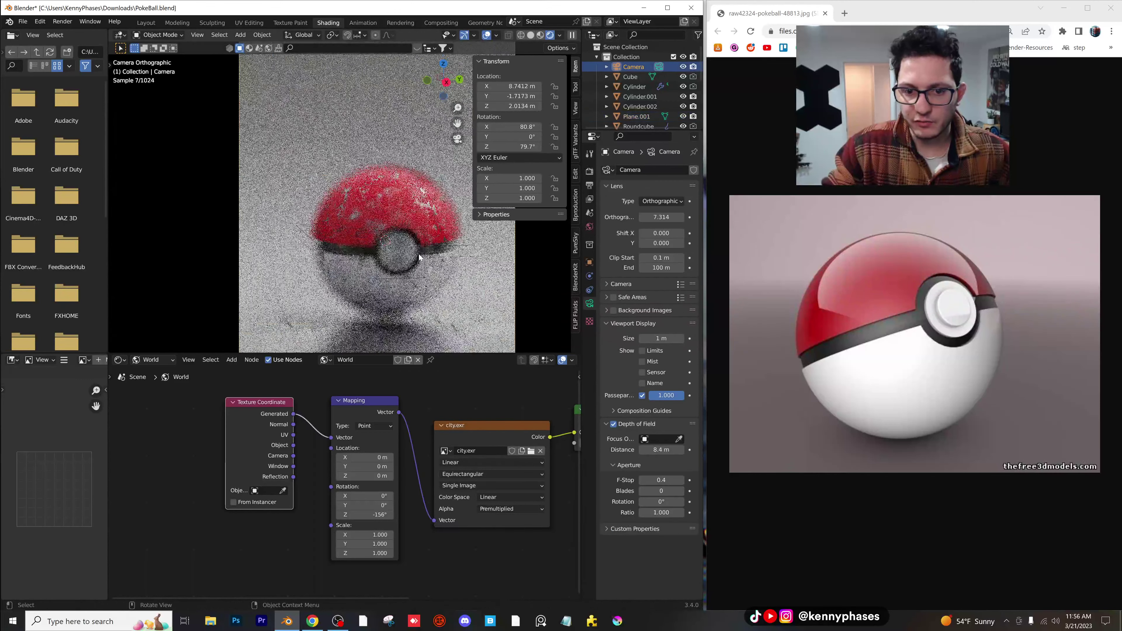
scroll(429, 257, "down", 1)
scroll(429, 257, "down", 3)
key("g")
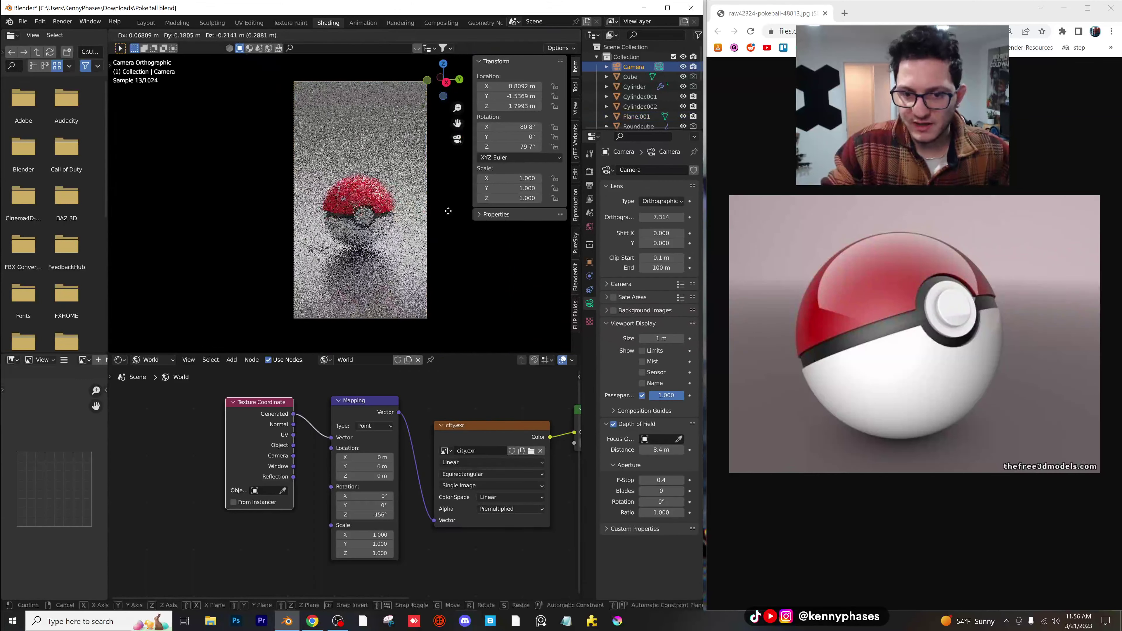
left_click(445, 212)
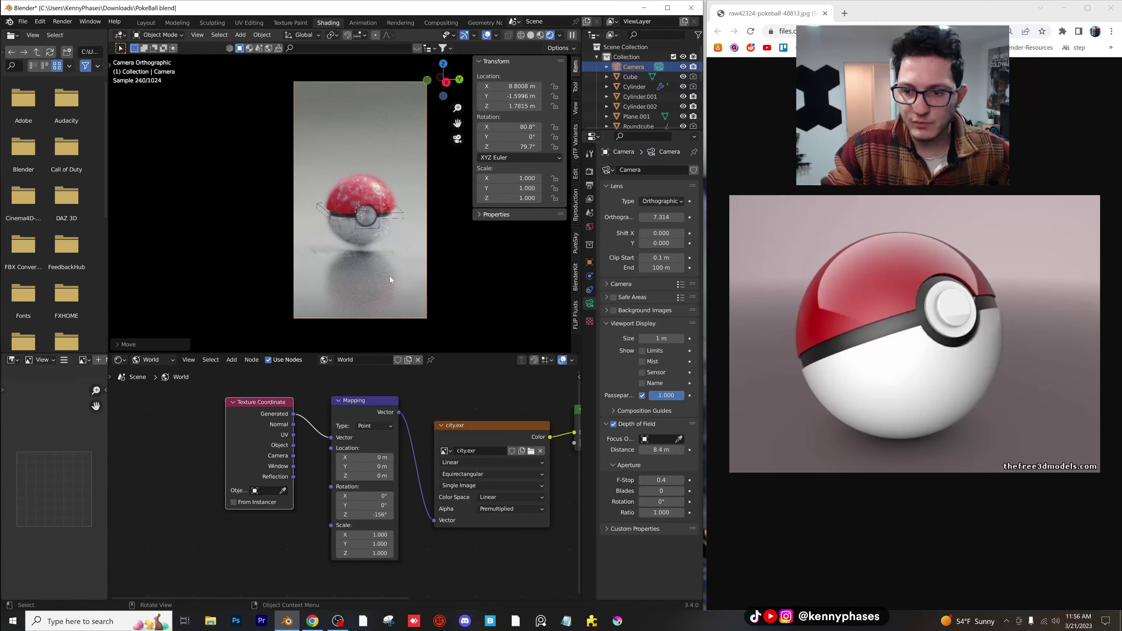
scroll(389, 276, "up", 1)
mouse_move(661, 217)
left_mouse_down()
mouse_move(624, 217)
mouse_move(641, 217)
left_mouse_up()
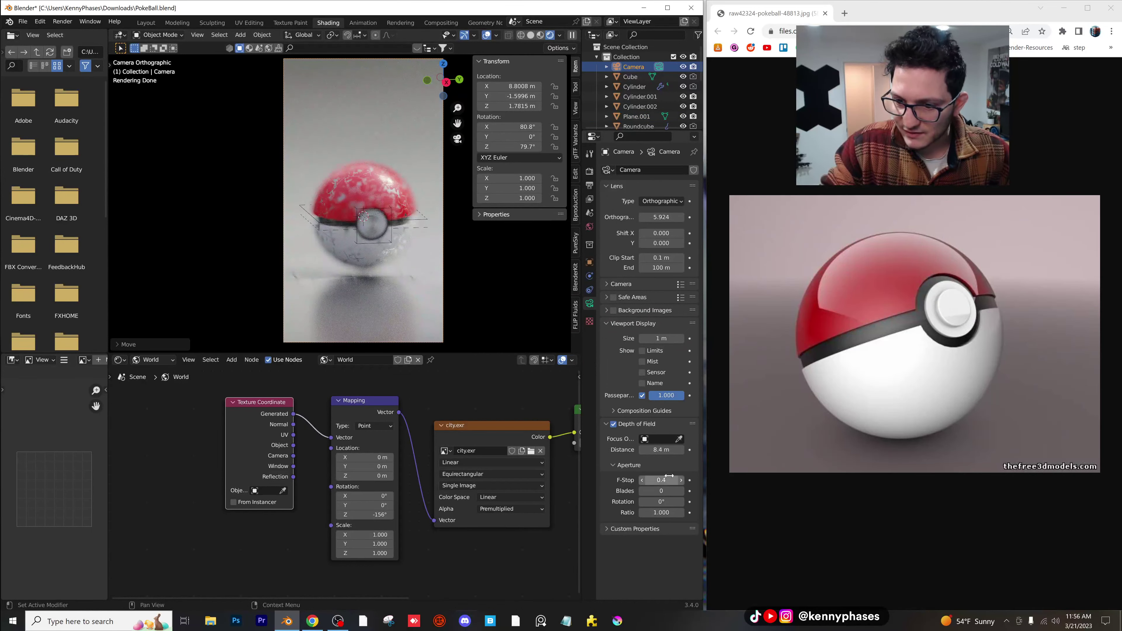
- Set the camera's depth-of-field distance to 8.1 m and its F-stop to 3
left_click_drag(661, 451, 653, 451)
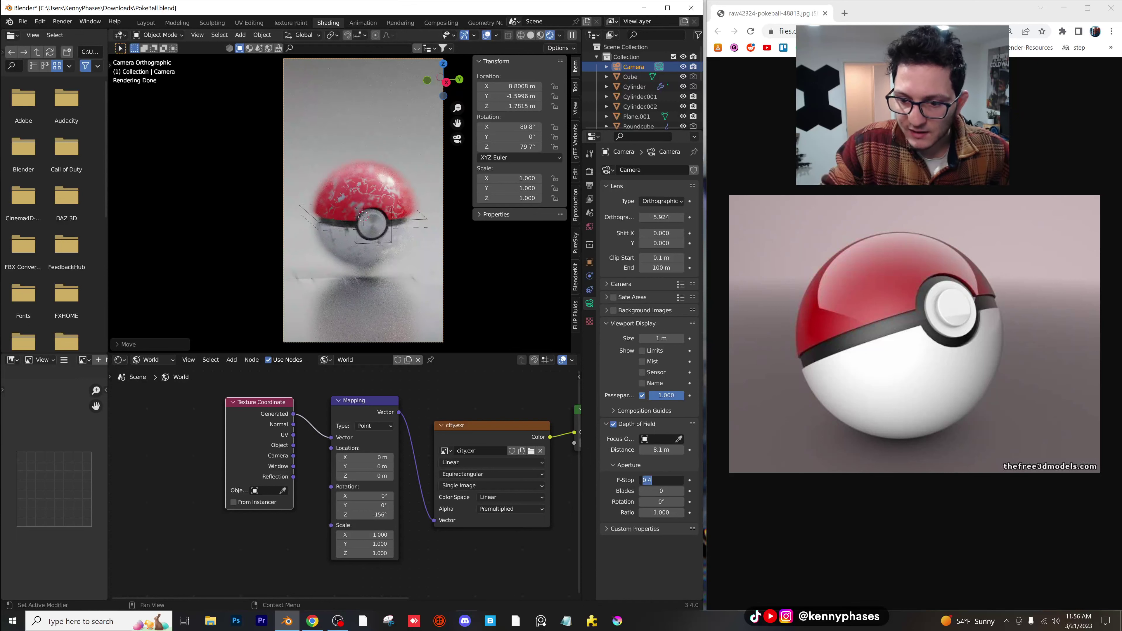
type("2")
key("Return")
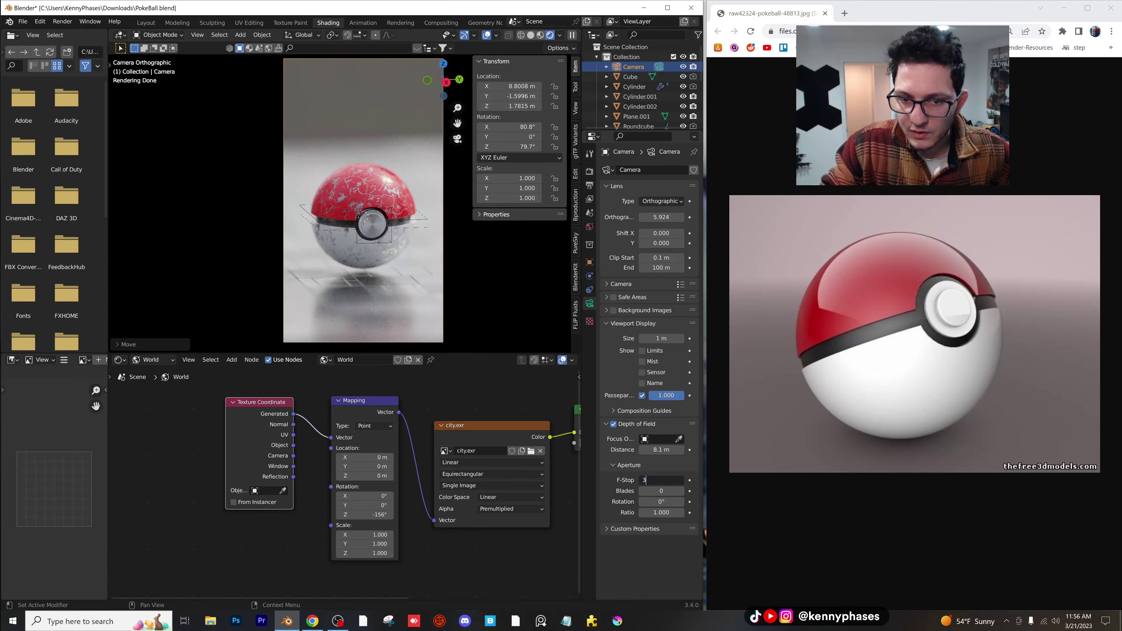
key("Return")
- Enlarge the ground plane to a scale of about 21.4, filling more of the background, and apply its scale
left_click(411, 300)
key("s")
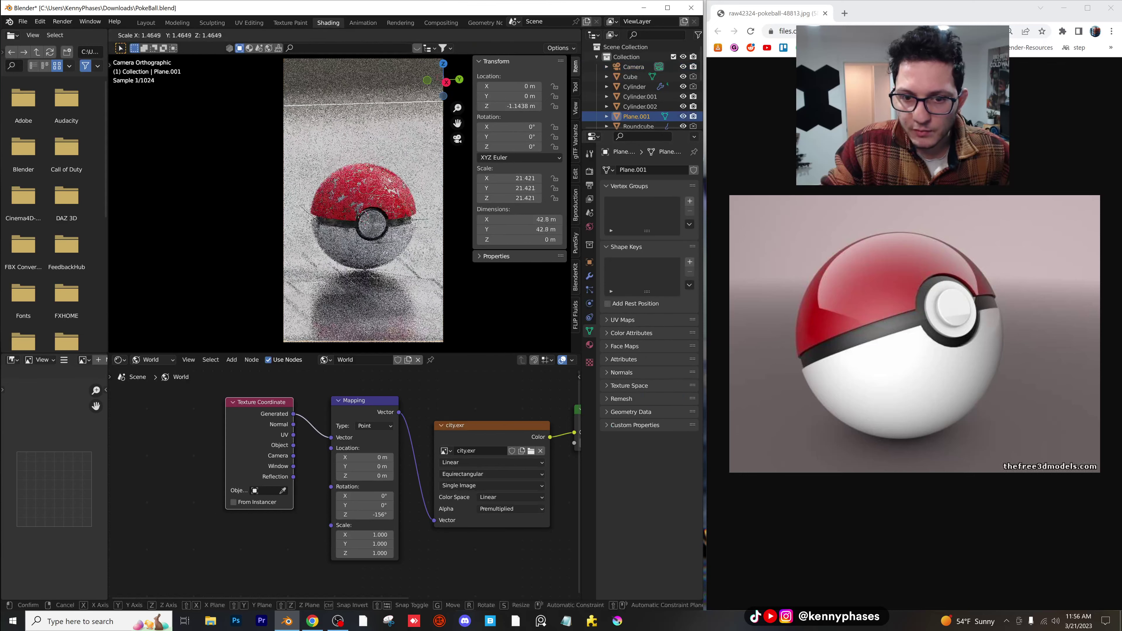
key("Escape")
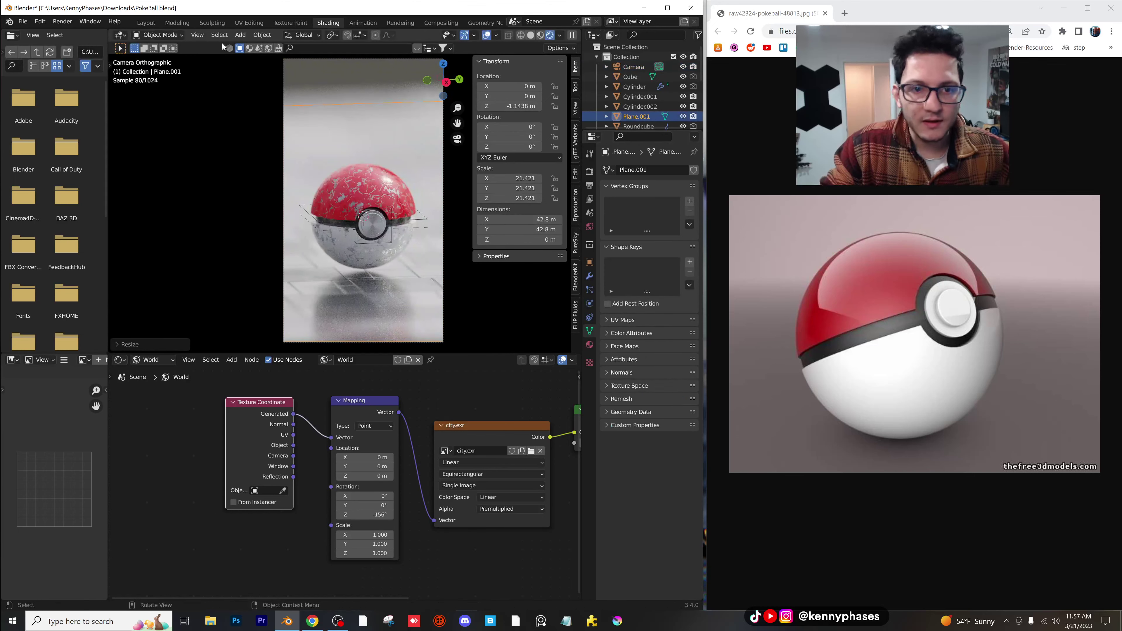
left_click(262, 35)
mouse_move(303, 89)
left_click(371, 105)
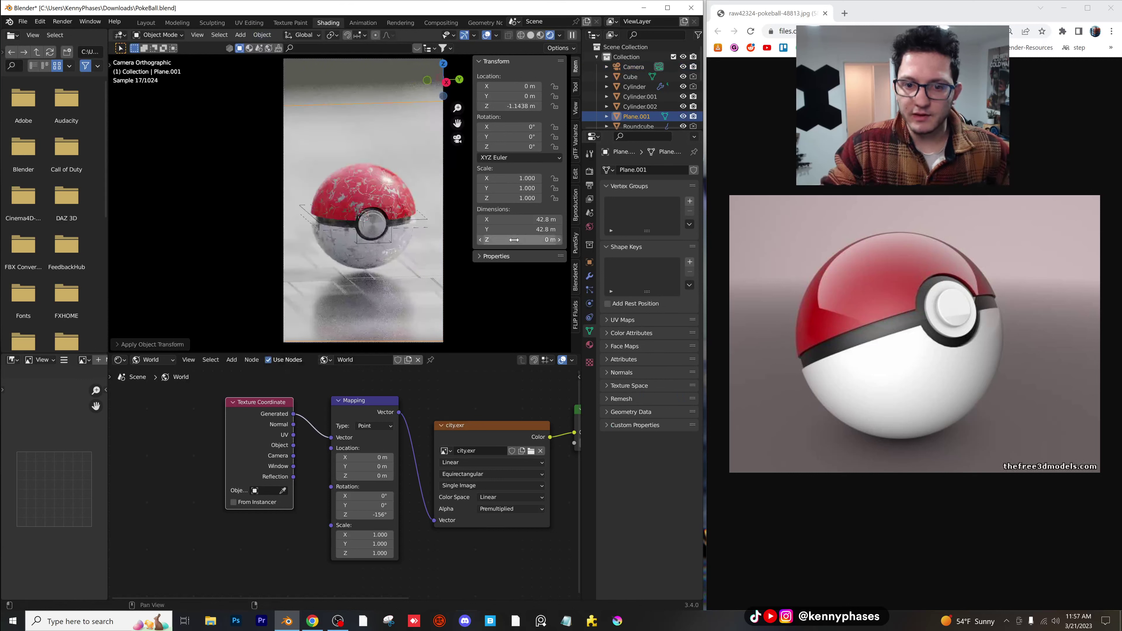
- Tilt the camera to an X rotation of about 78.6°
left_click(633, 67)
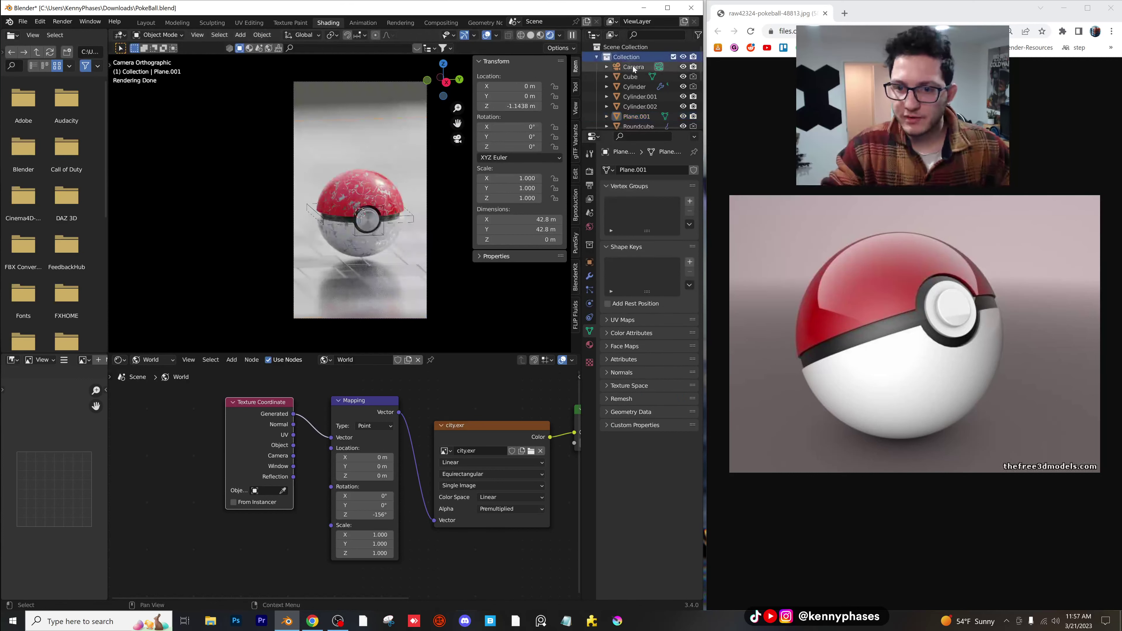
left_click_drag(512, 126, 506, 127)
scroll(425, 288, "up", 2)
- Open the ground plane's object material nodes and increase the texture scale so the paving tiles are smaller
left_click(420, 288)
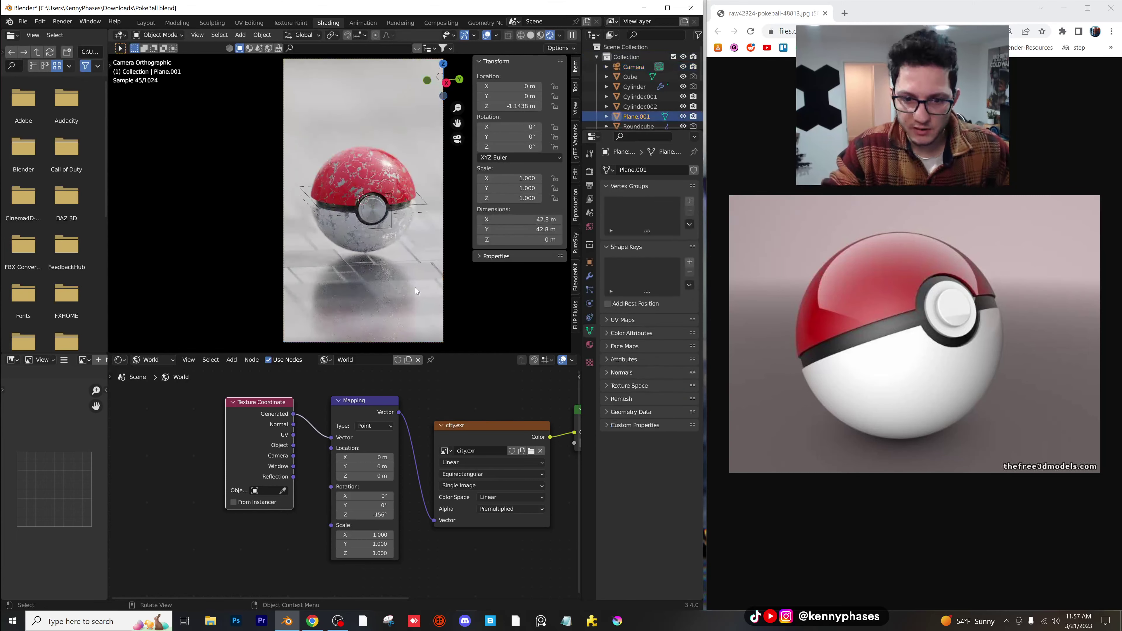
left_click(156, 360)
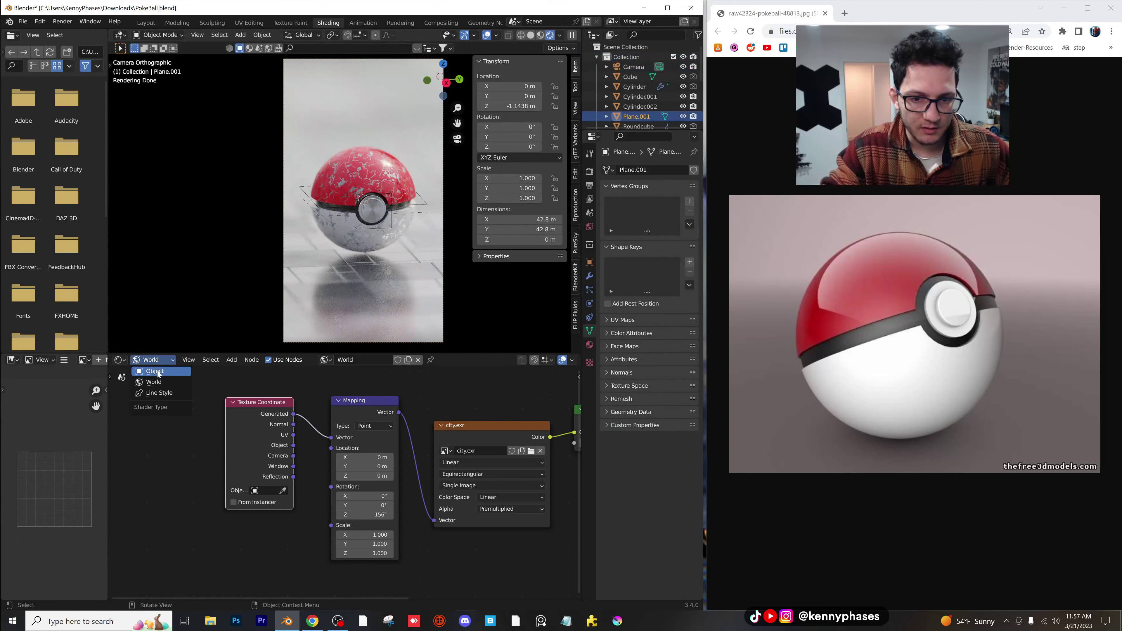
left_click(159, 374)
middle_click_drag(519, 442, 216, 421)
scroll(348, 481, "up", 14)
left_click_drag(325, 458, 406, 458)
- Set the camera's F-stop to 8 and save the file
left_click(633, 66)
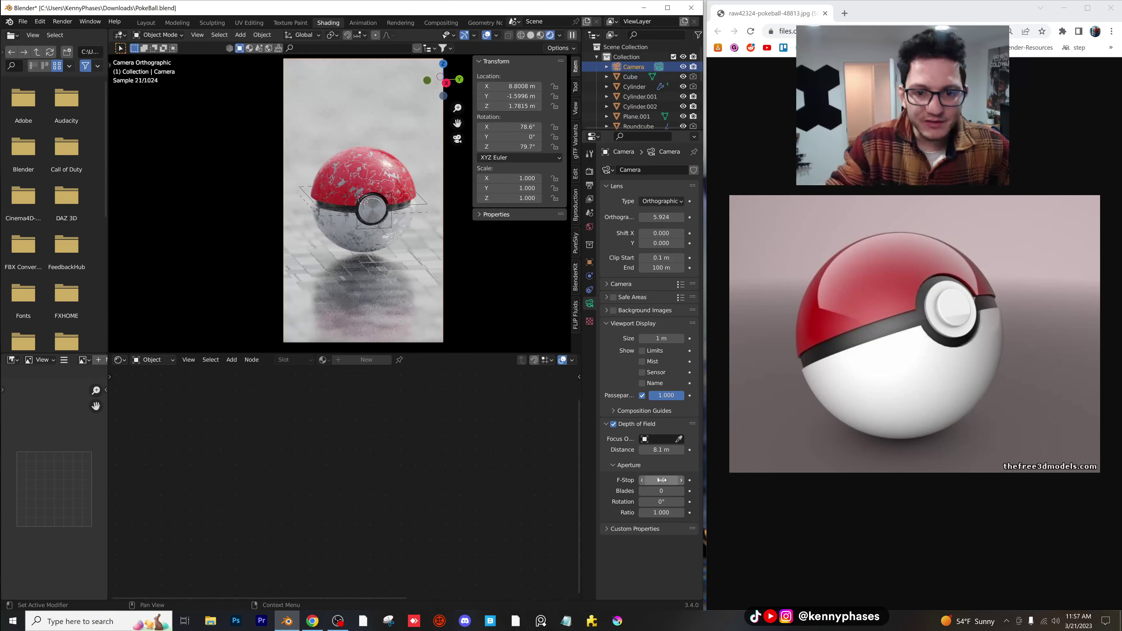
type("8")
key("Return")
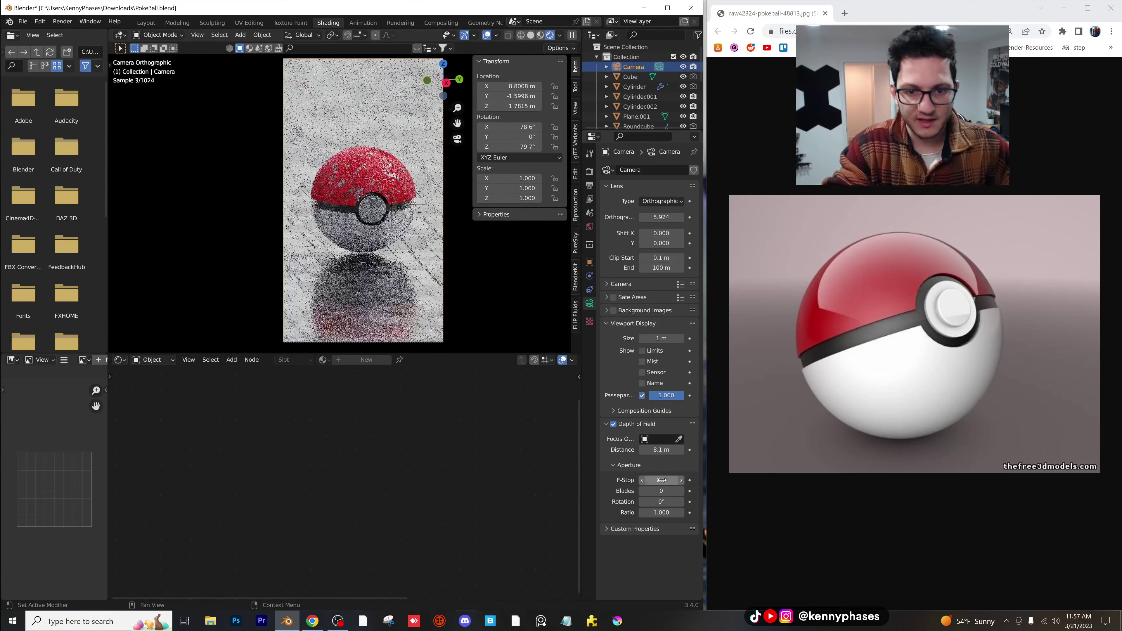
key("ctrl+s")
- Switch to the Layout workspace and set the Paint Scale of the red shell's Scratched Paint material to 2
scroll(370, 223, "up", 2)
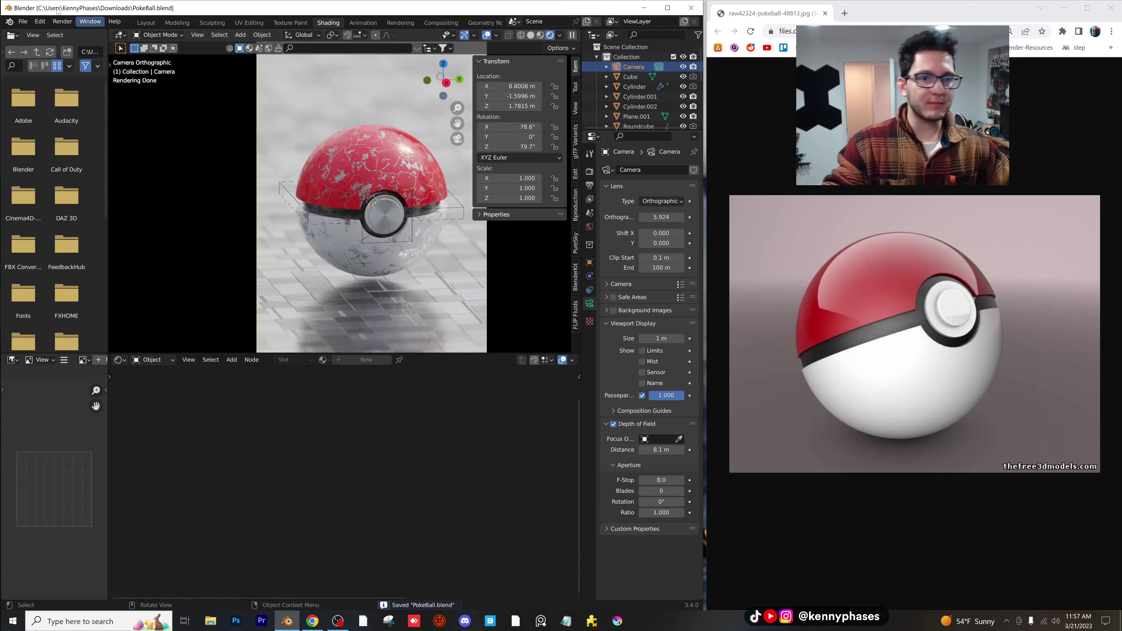
left_click(141, 24)
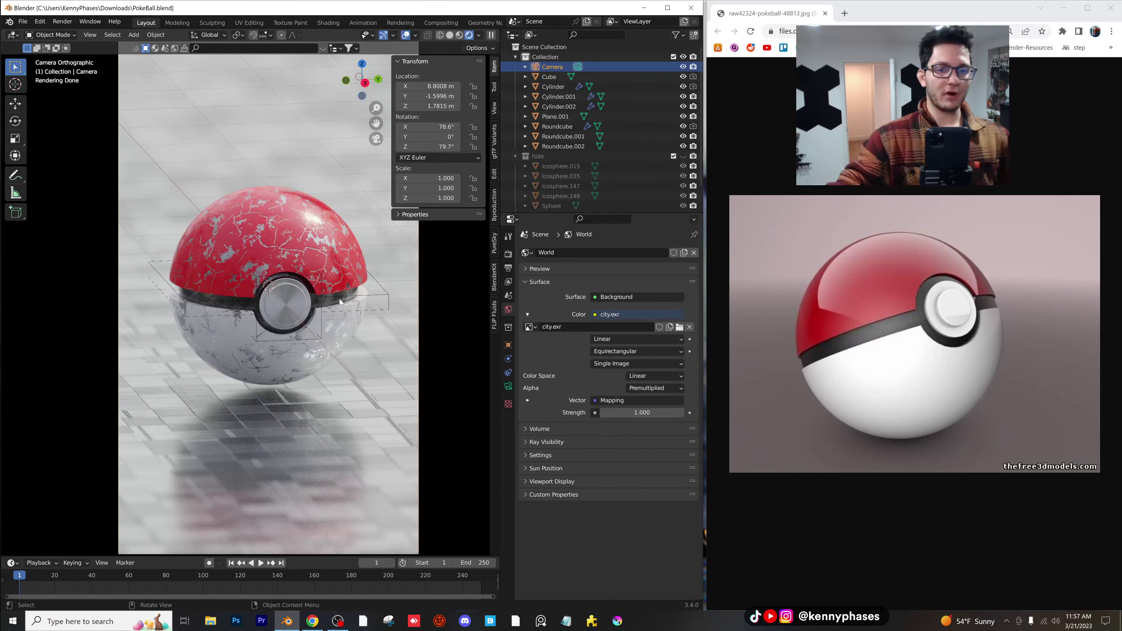
left_click(312, 279)
scroll(306, 270, "up", 4)
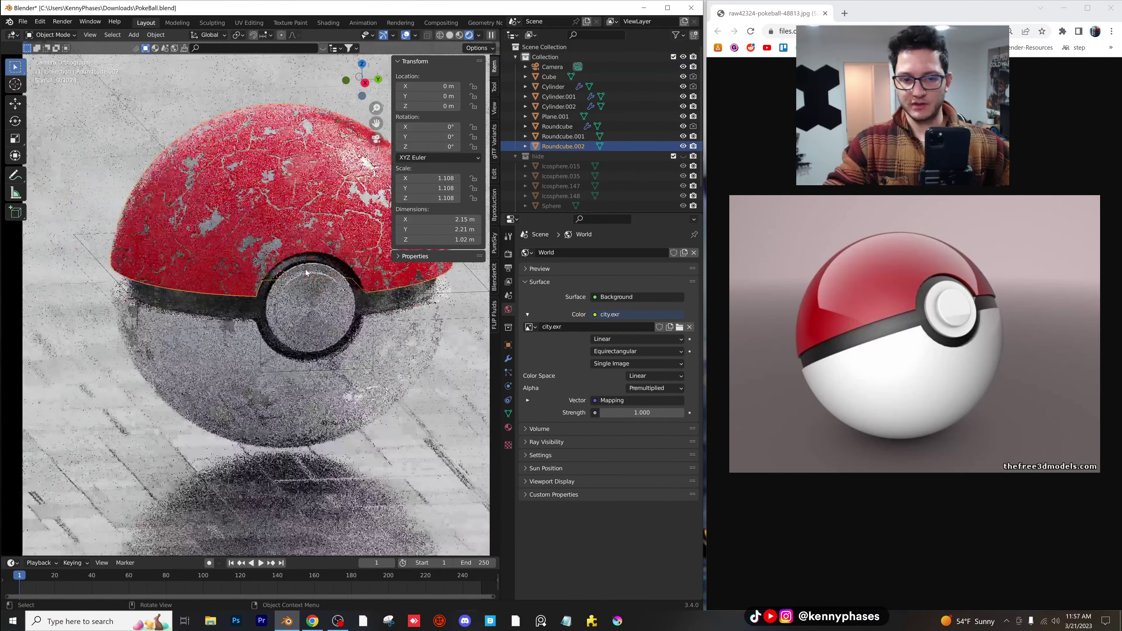
left_click(508, 428)
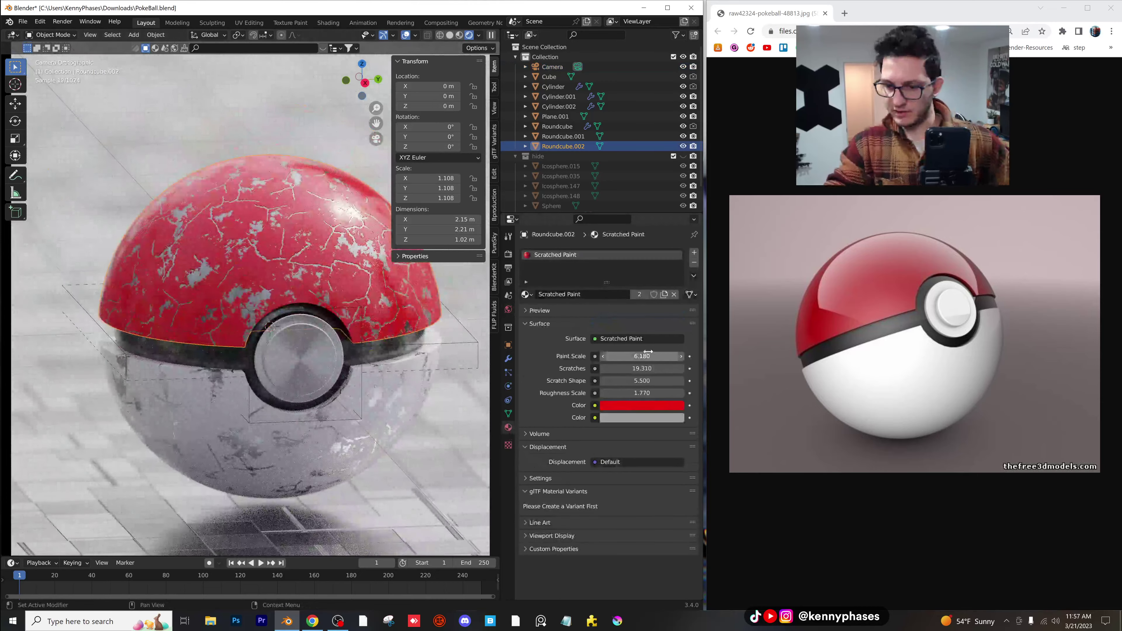
type("2")
key("Return")
- Try lower Scratches values on the red shell's Scratched Paint material and settle on 8.2
left_click(642, 370)
type("2")
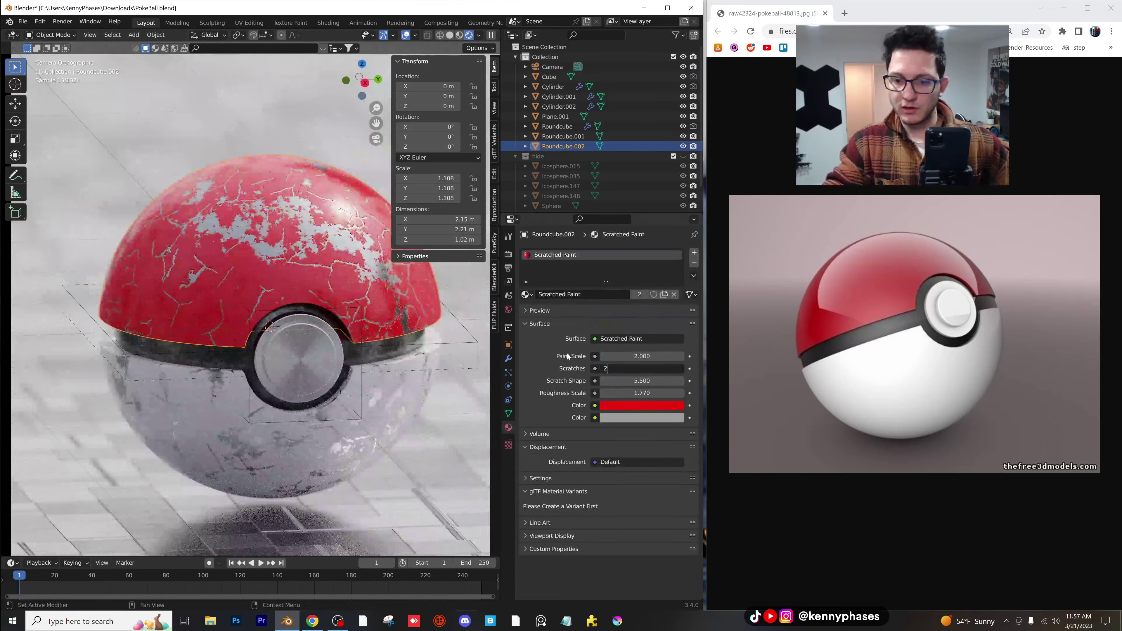
key("Return")
double_click(641, 368)
type("1")
key("Return")
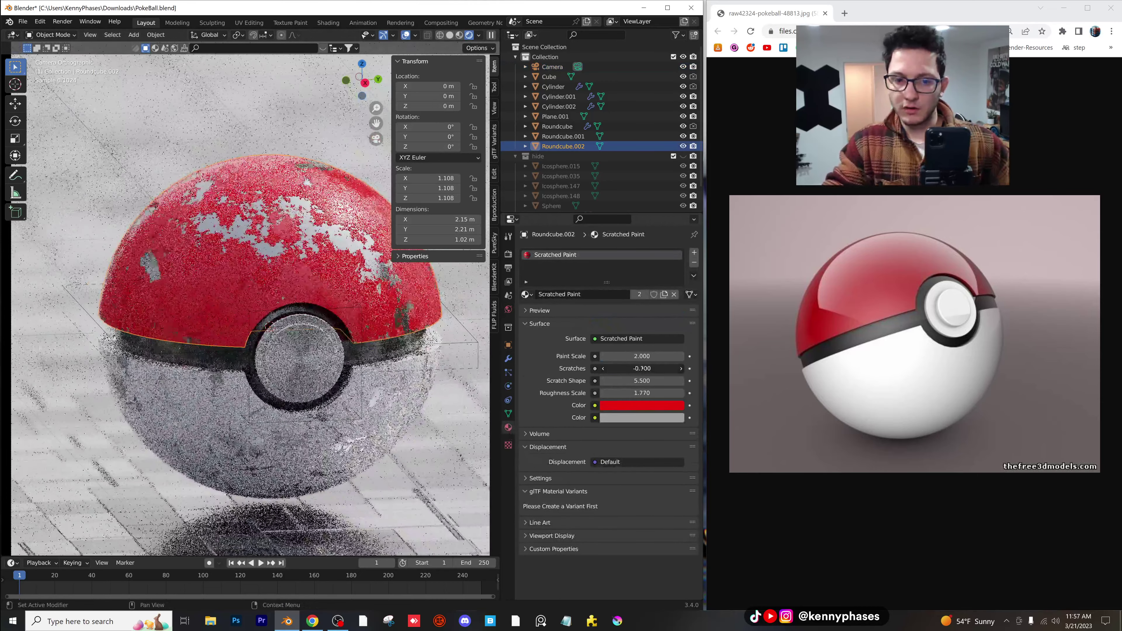
double_click(641, 368)
type("8.2")
key("Return")
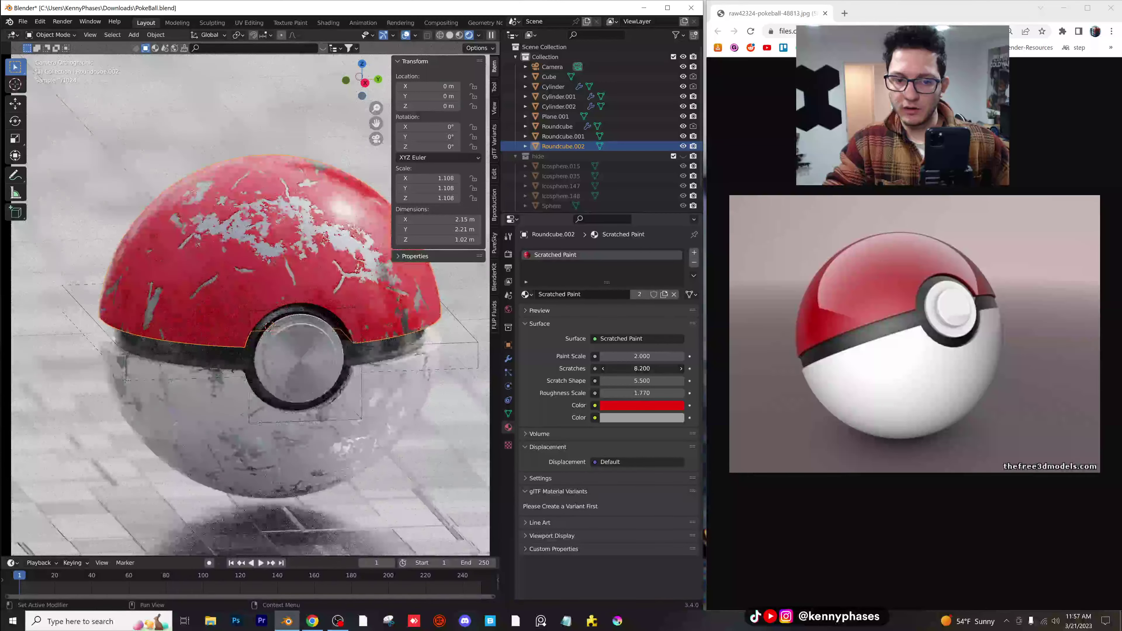
- Fine-tune the red shell's Paint Scale to about 2.09
double_click(641, 356)
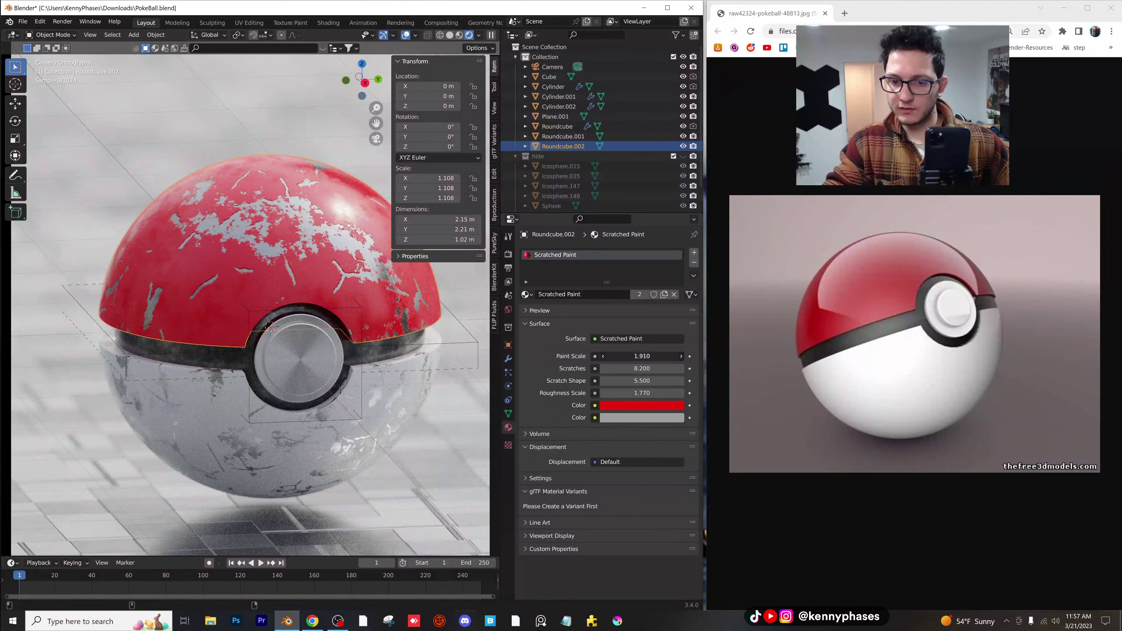
type("1.12")
key("Return")
left_click_drag(642, 356, 649, 356)
left_click_drag(642, 356, 681, 356)
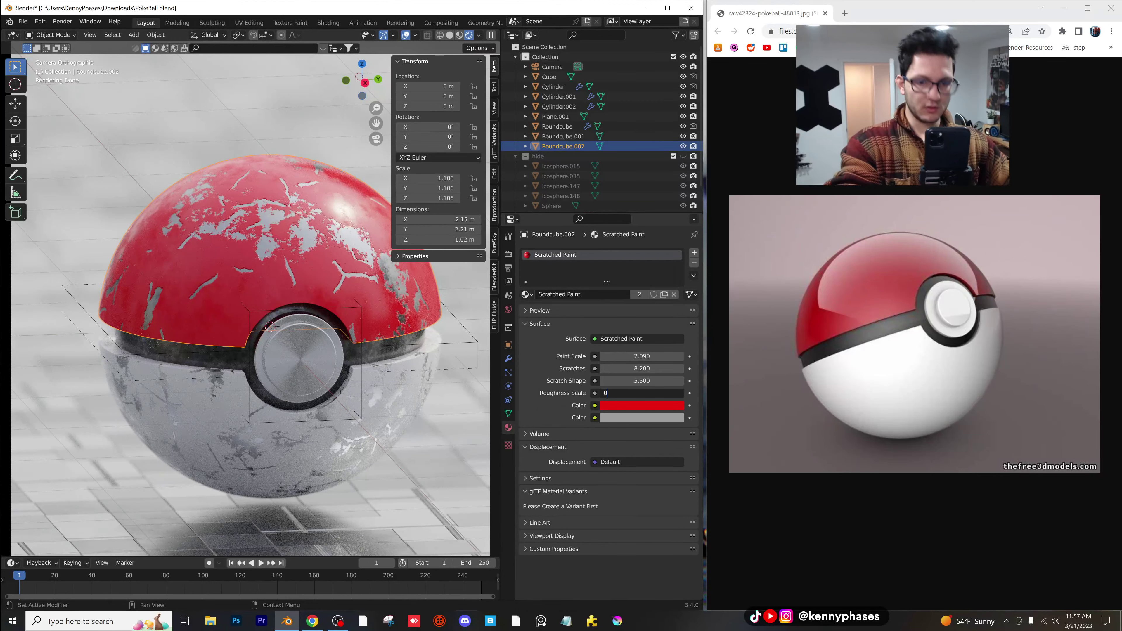
- Set the Roughness Scale of the red shell's Scratched Paint material to 1 and save the file
type("2.6")
key("Return")
mouse_move(635, 393)
left_mouse_down()
mouse_move(652, 393)
mouse_move(639, 393)
left_mouse_up()
left_click(639, 393)
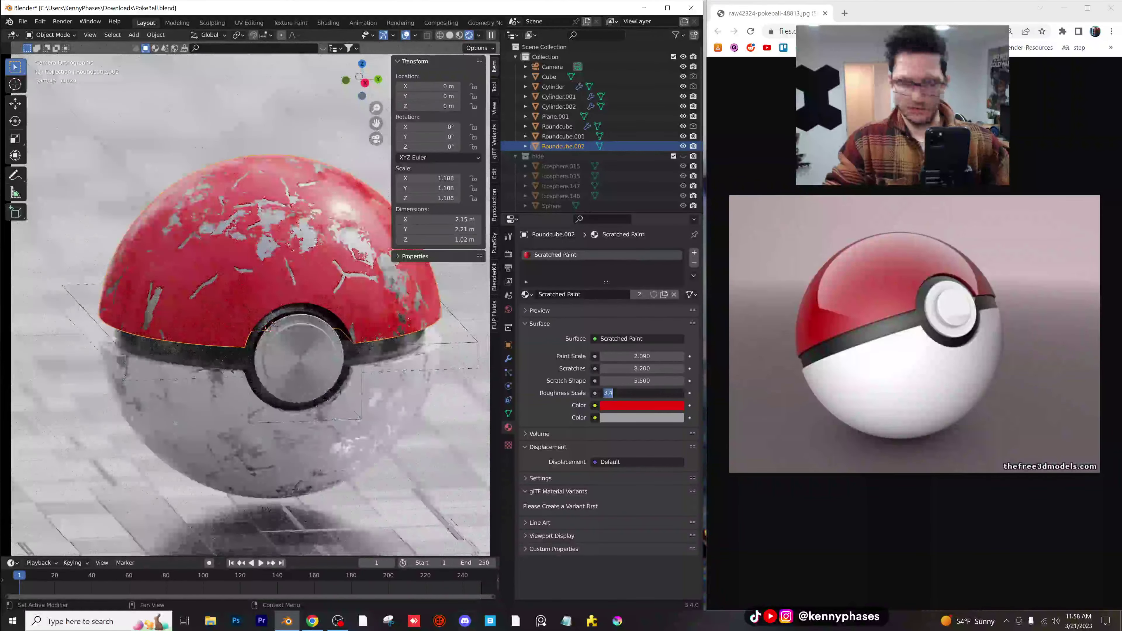
type("1")
key("Return")
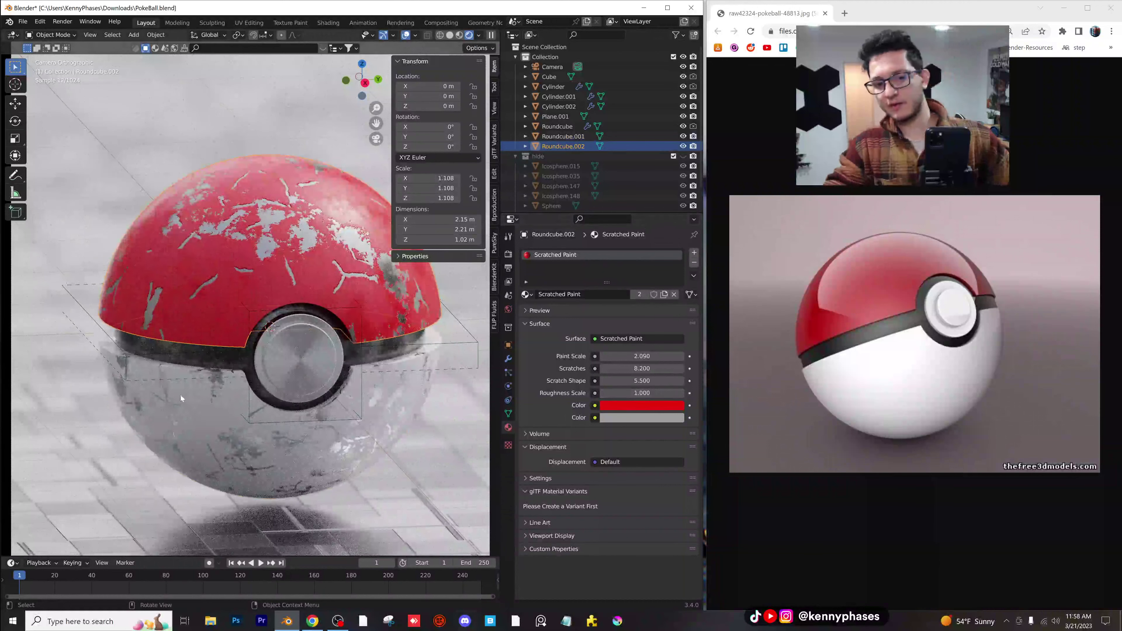
left_click(198, 389)
key("ctrl+s")
- Lower the last Roughness value of the black band's Galvanised steel material to about 0.153
left_click(218, 357)
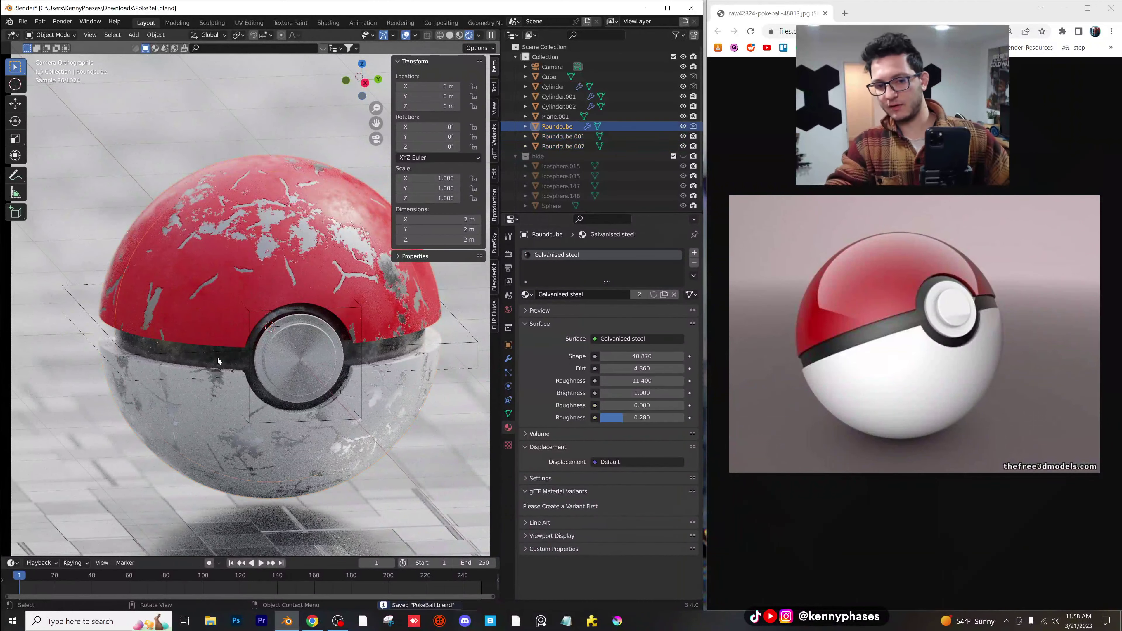
middle_click_drag(284, 370, 180, 305)
key("KP_Decimal")
scroll(277, 308, "up", 3)
scroll(186, 297, "down", 2)
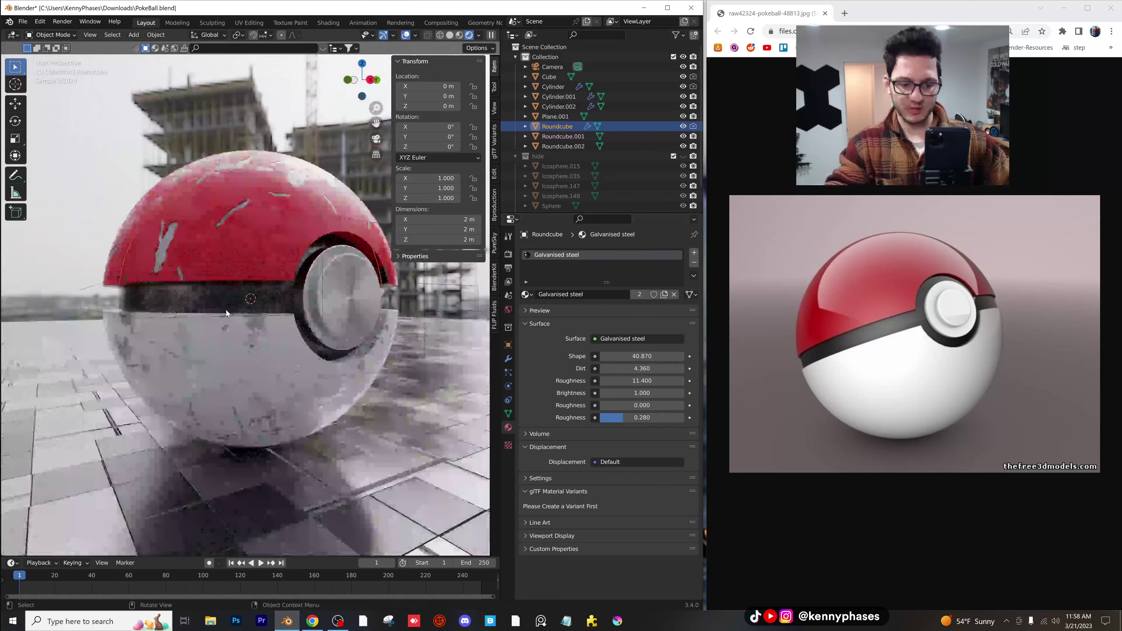
middle_click_drag(286, 312, 263, 312)
scroll(265, 314, "up", 1)
middle_click_drag(370, 339, 327, 345, "shift")
scroll(327, 344, "up", 2)
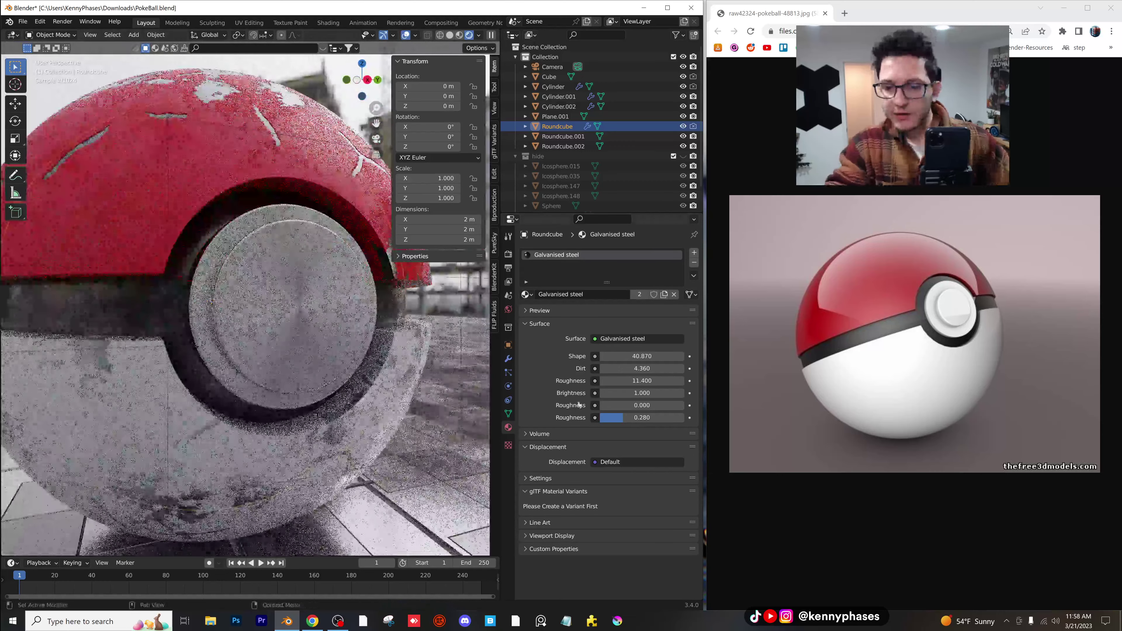
left_click_drag(645, 417, 618, 418)
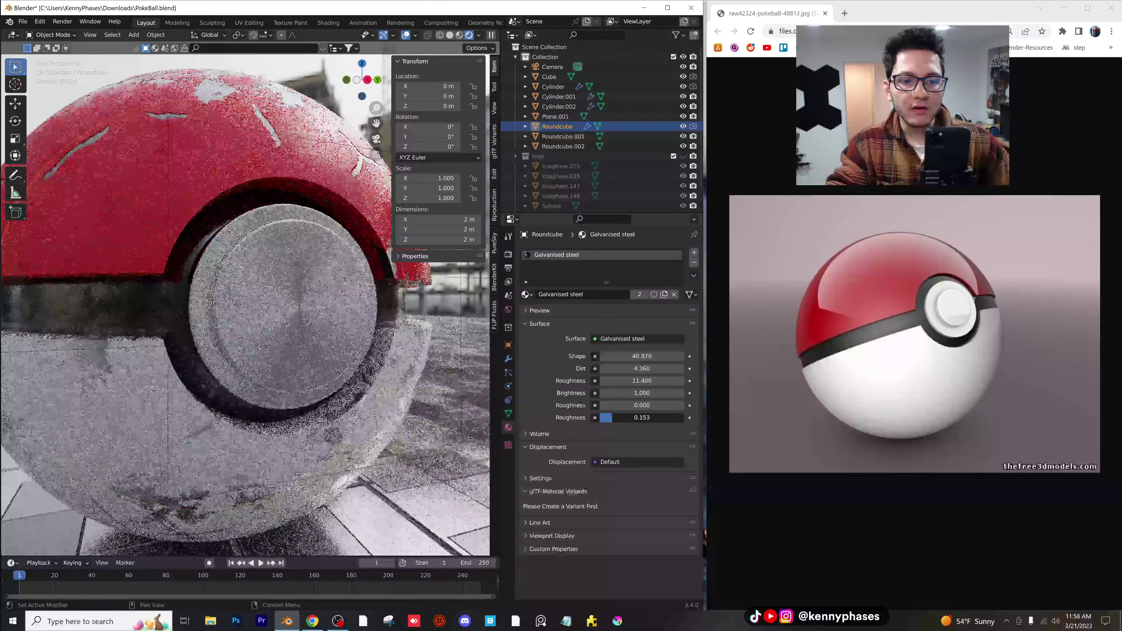
- Select the ball's front button disc, open the Realtime_Materials.blend library and display it in rendered shading
left_click(305, 302)
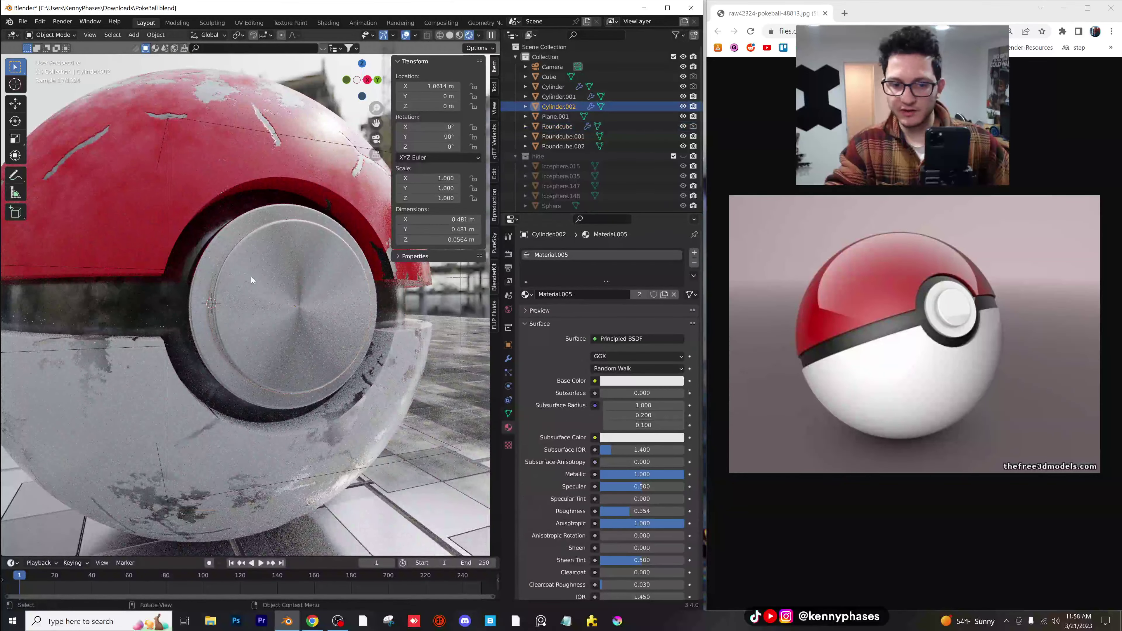
scroll(257, 282, "down", 4)
middle_click_drag(263, 288, 298, 296)
scroll(304, 307, "up", 4)
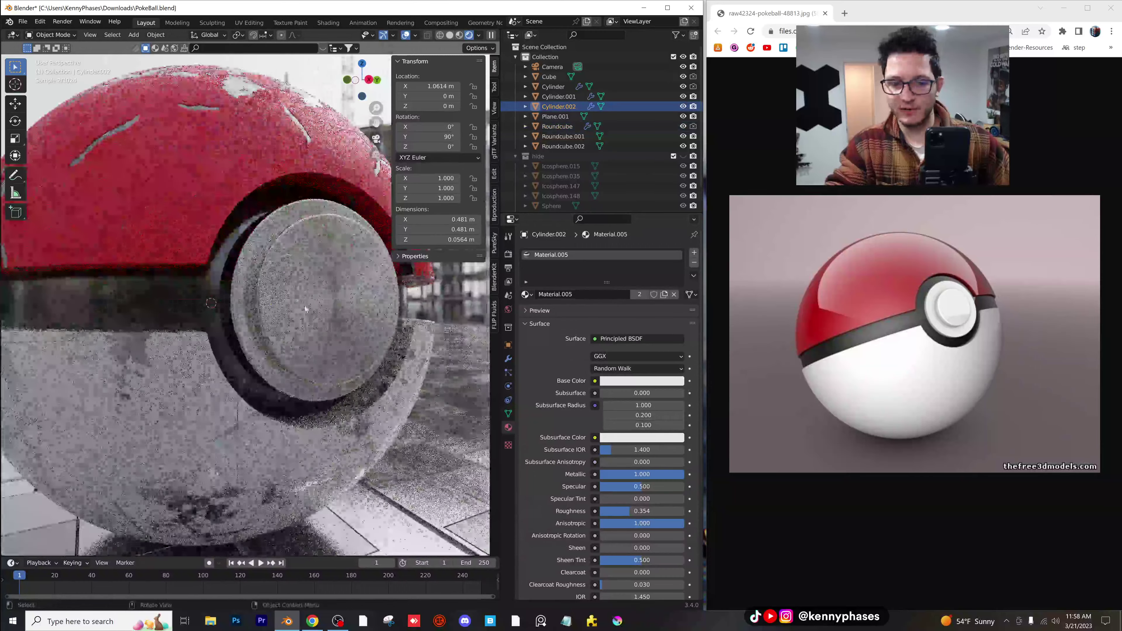
left_click(24, 21)
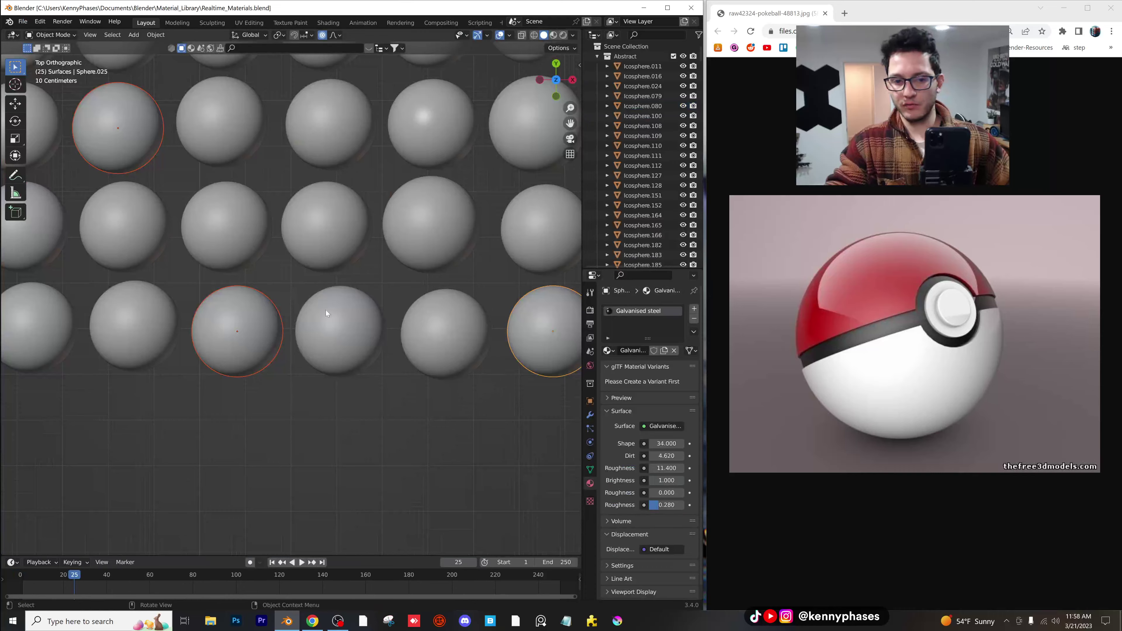
key("z")
left_click(366, 243)
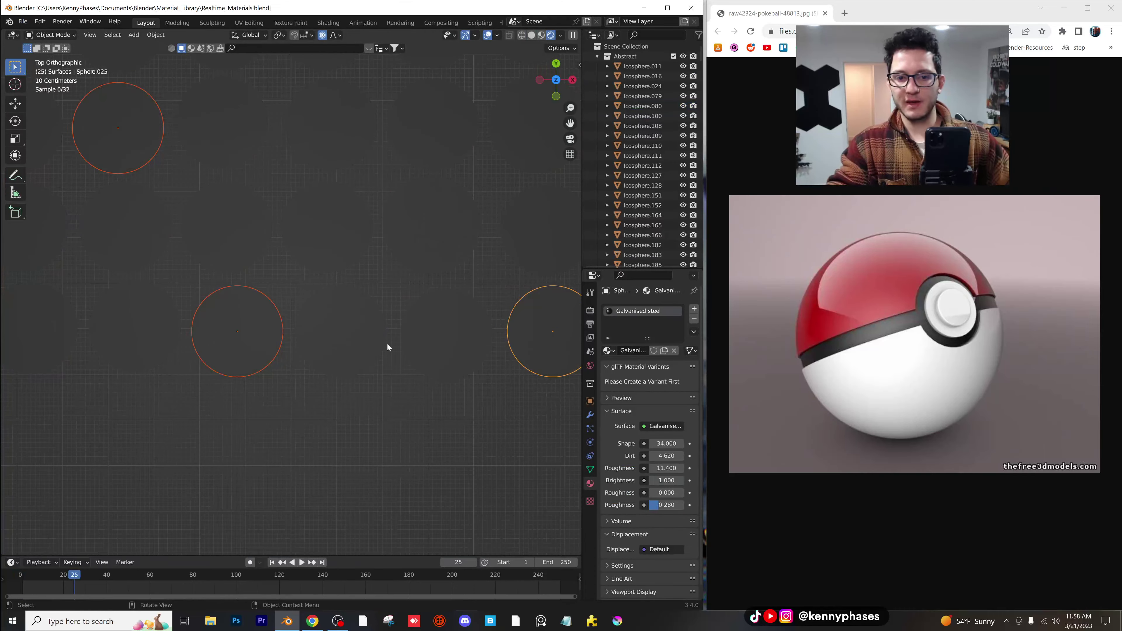
- Find the white and blue Glide material sphere in the library and copy it
scroll(404, 376, "down", 4)
middle_click_drag(156, 429, 357, 367, "shift")
scroll(357, 367, "down", 3)
middle_click_drag(112, 431, 368, 342, "shift")
scroll(319, 332, "up", 5)
scroll(374, 225, "down", 3)
middle_click_drag(452, 133, 368, 351, "shift")
scroll(407, 258, "down", 4)
scroll(389, 309, "up", 5)
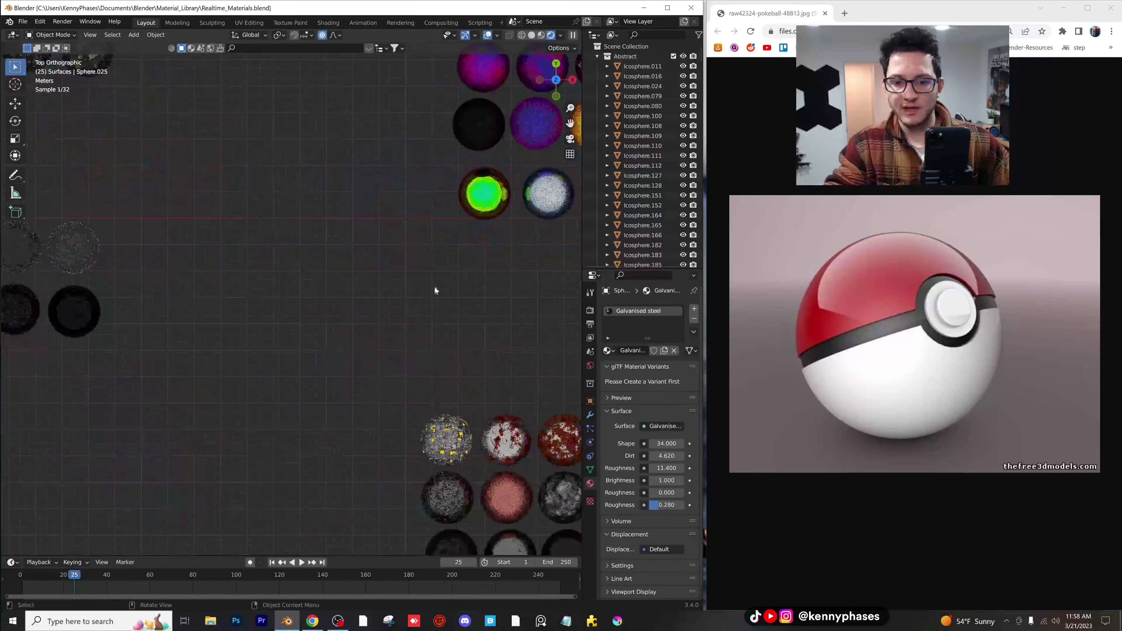
left_click(534, 195)
middle_click_drag(427, 279, 306, 318, "shift")
scroll(376, 305, "up", 4)
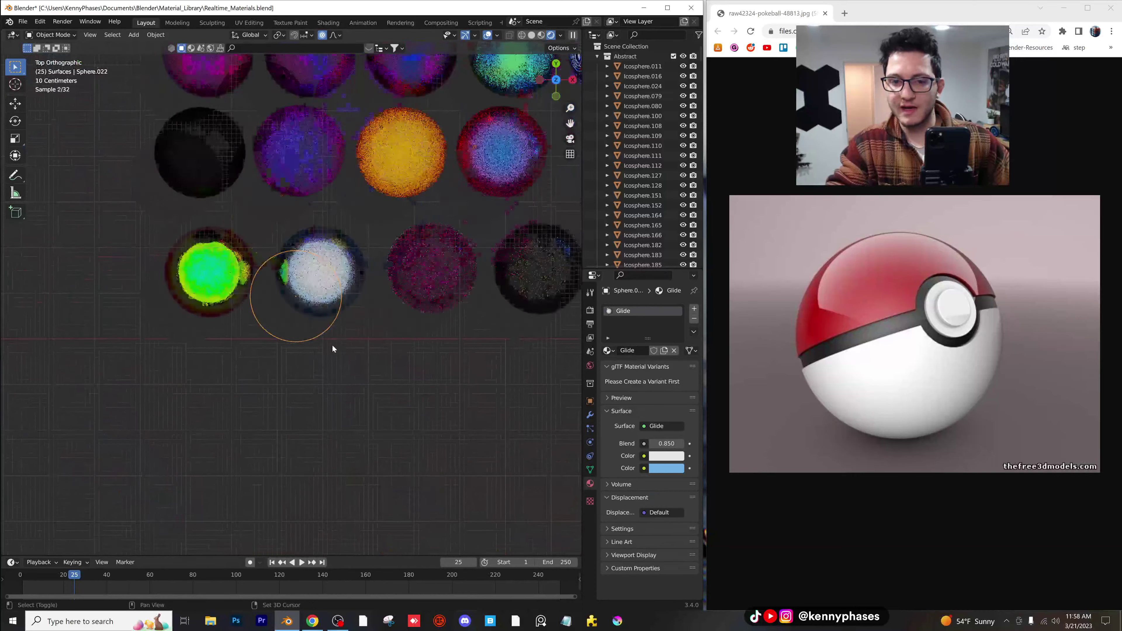
scroll(331, 338, "up", 2)
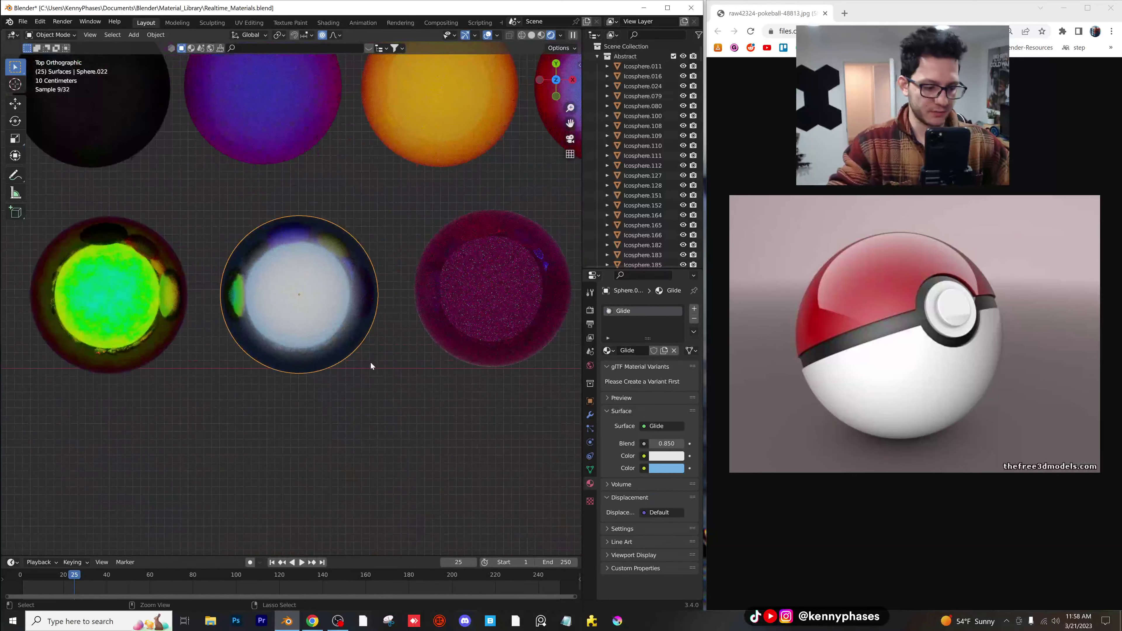
key("ctrl+c")
- Examine the other material spheres across the library for alternatives for the button
scroll(347, 307, "down", 8)
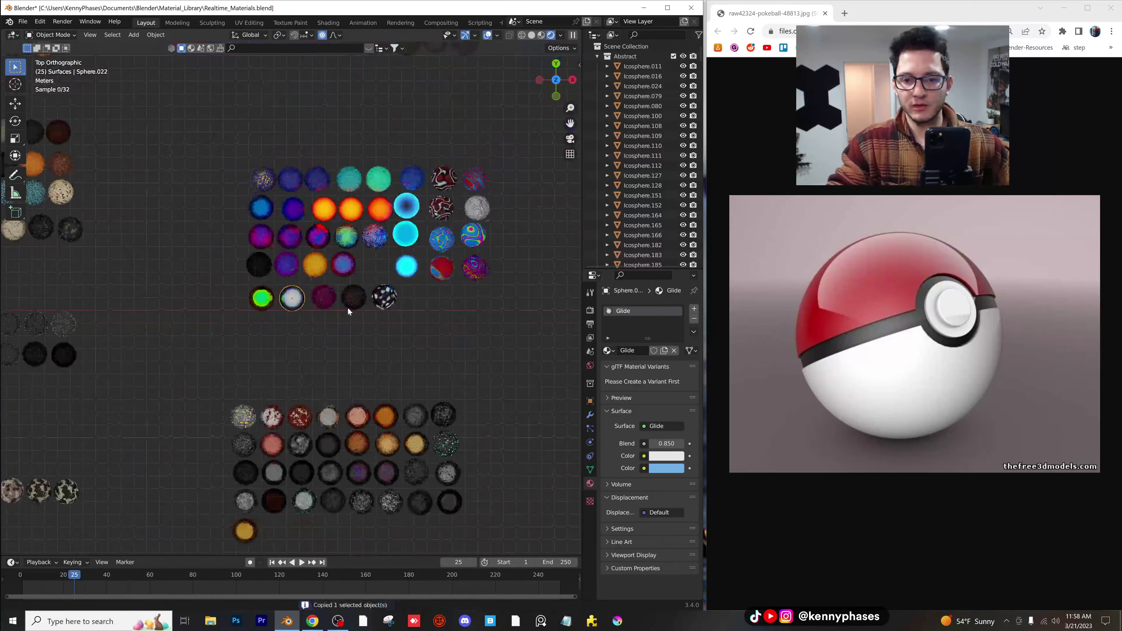
middle_click_drag(348, 308, 348, 185, "shift")
middle_click_drag(259, 321, 319, 211, "shift")
mouse_move(276, 327)
middle_mouse_down("shift")
mouse_move(483, 259)
mouse_move(377, 309)
middle_mouse_up("shift")
scroll(370, 325, "up", 6)
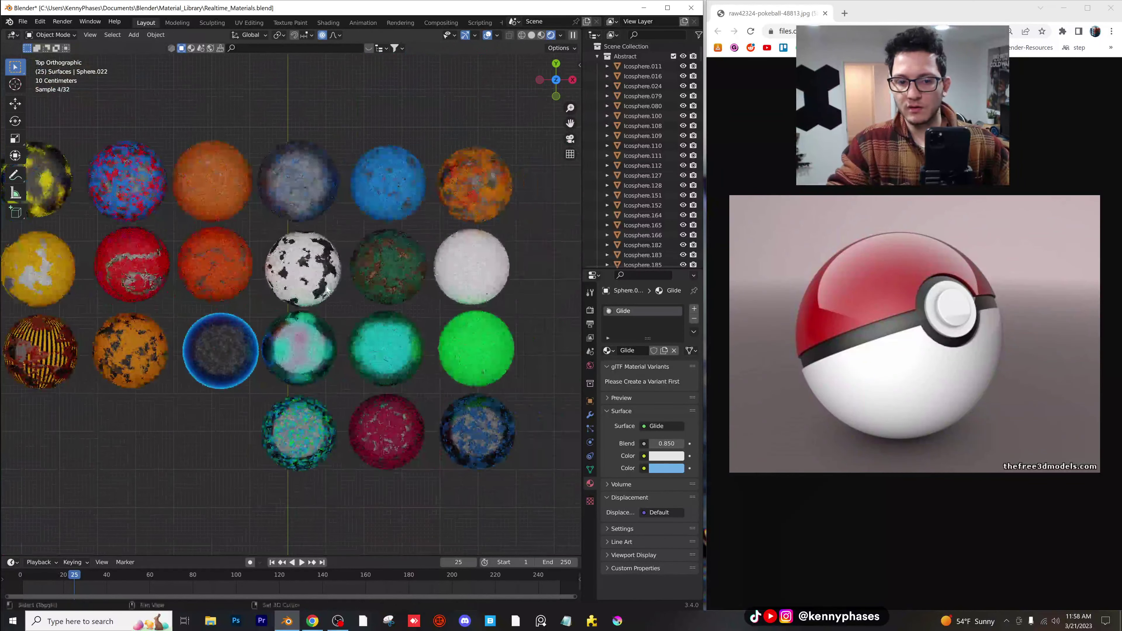
scroll(396, 298, "down", 6)
middle_click_drag(395, 293, 321, 433, "shift")
middle_click_drag(343, 175, 308, 338, "shift")
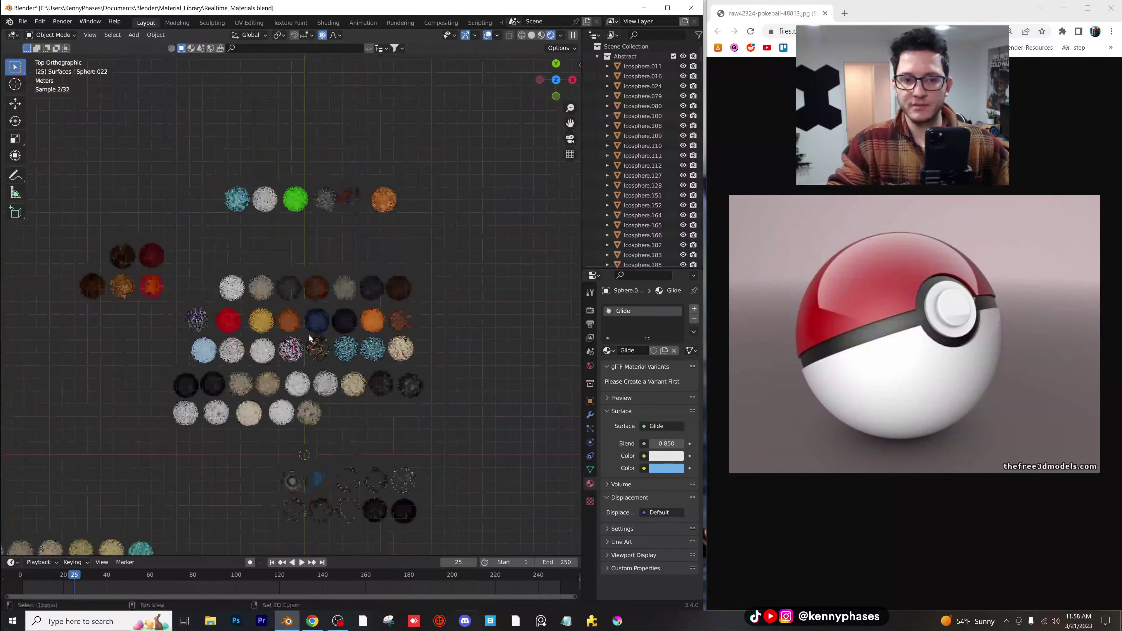
mouse_move(355, 263)
middle_mouse_down("shift")
mouse_move(155, 264)
mouse_move(239, 230)
middle_mouse_up("shift")
scroll(303, 391, "up", 4)
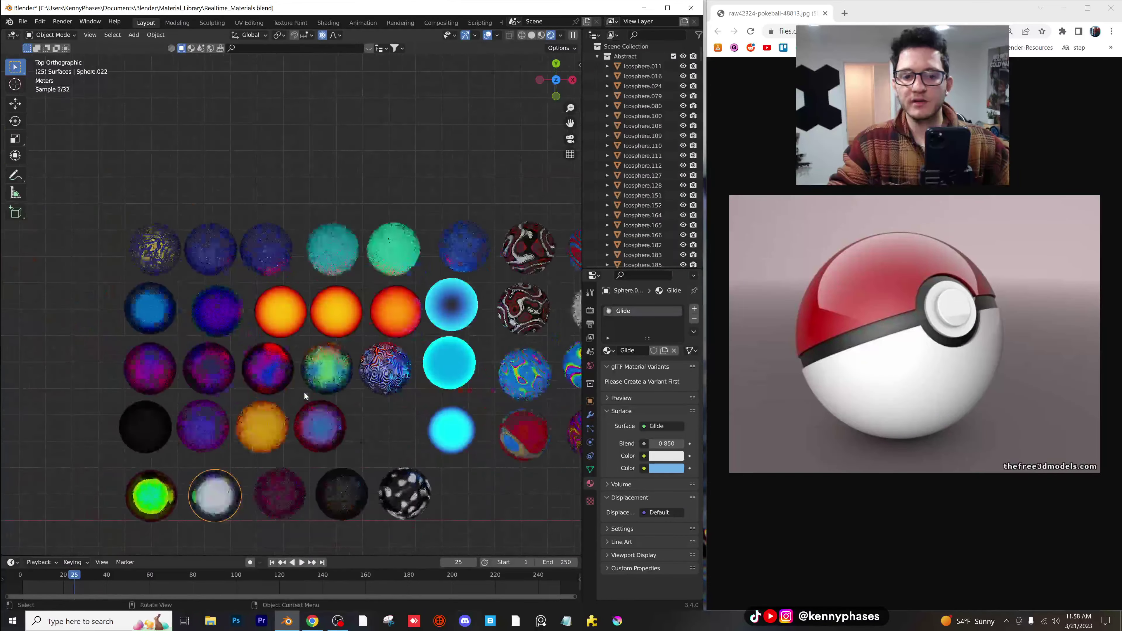
middle_click_drag(303, 391, 234, 257, "shift")
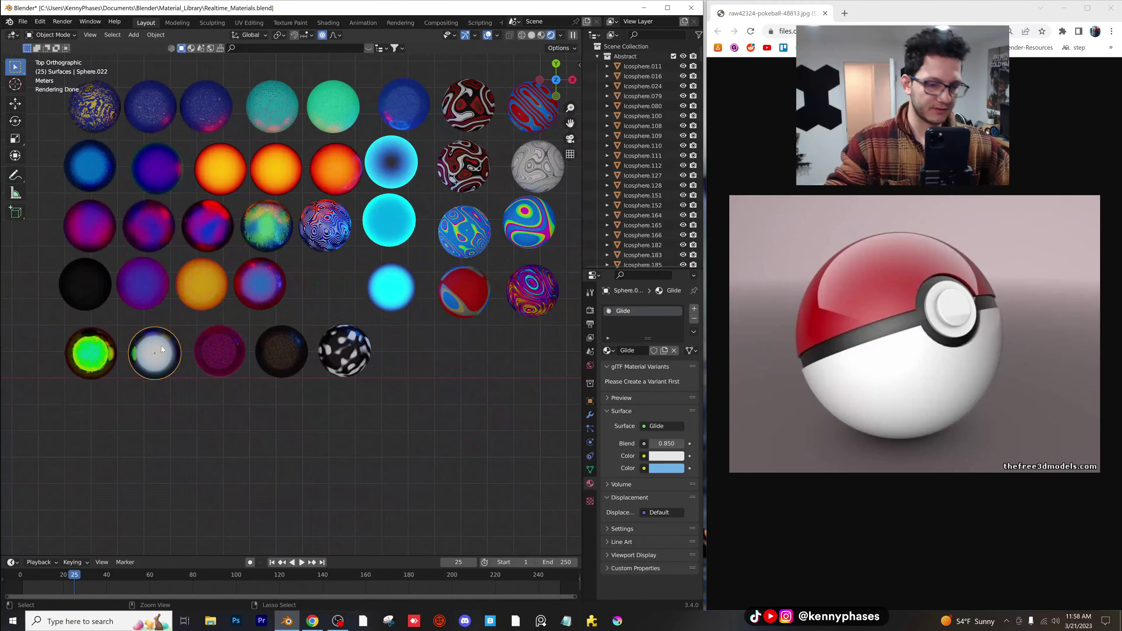
- Reopen the recent PokeBall.blend file
left_click(23, 22)
mouse_move(53, 54)
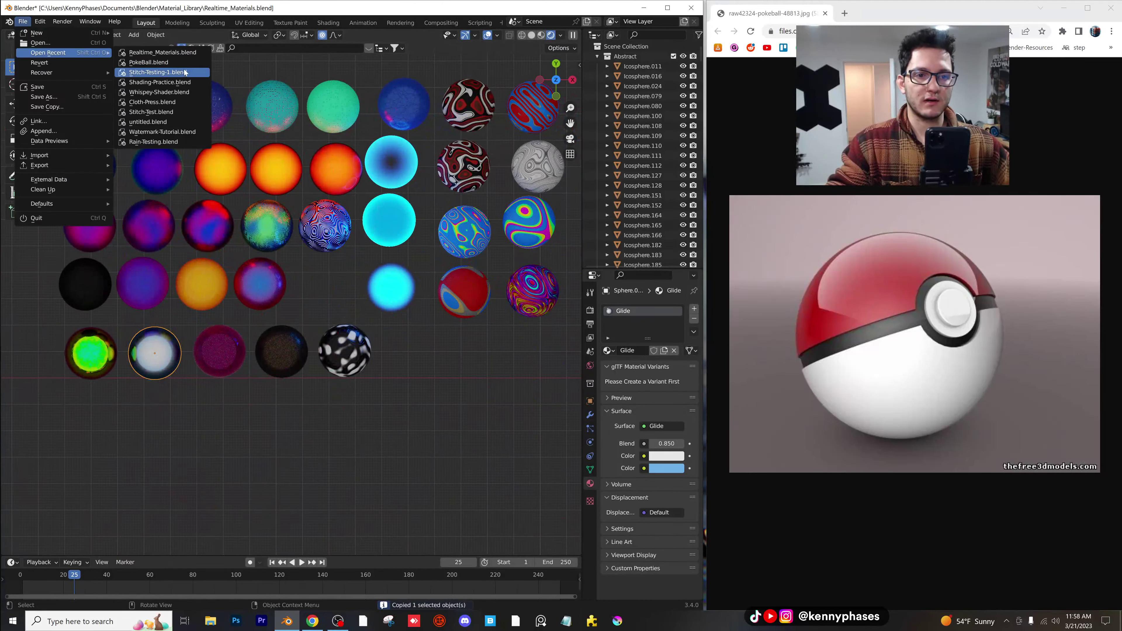
left_click(158, 64)
left_click(333, 330)
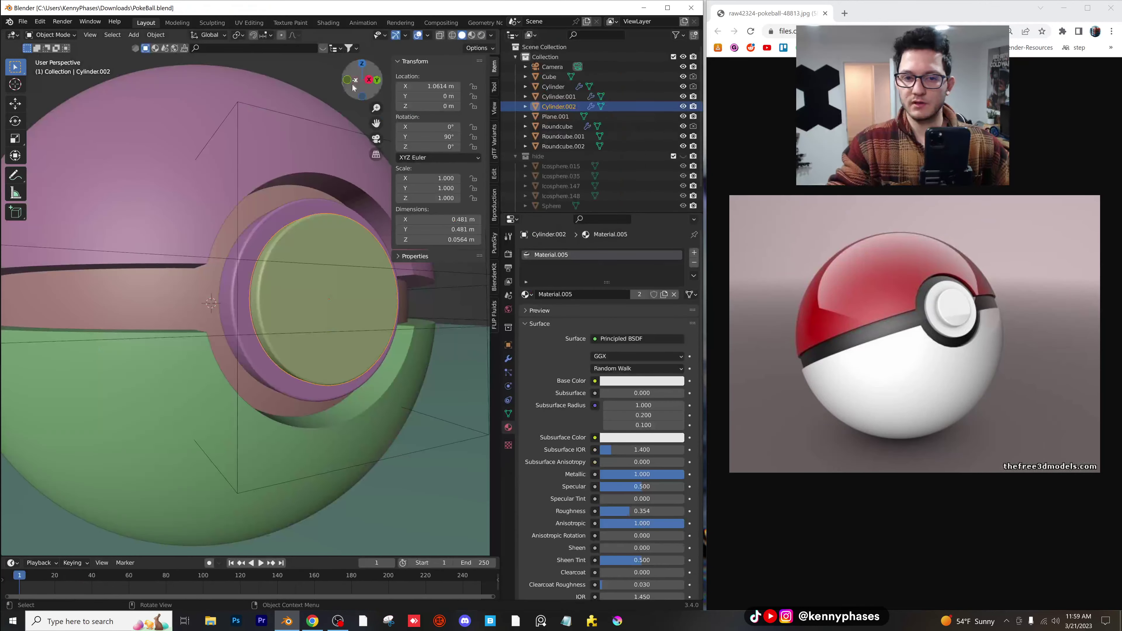
- Paste the copied Glide sphere into the scene and move it to the hide collection
scroll(358, 208, "down", 8)
key("ctrl+v")
scroll(304, 261, "down", 5)
middle_click_drag(300, 269, 272, 307)
scroll(336, 296, "down", 4)
scroll(273, 307, "up", 1)
key("m")
left_click(346, 327)
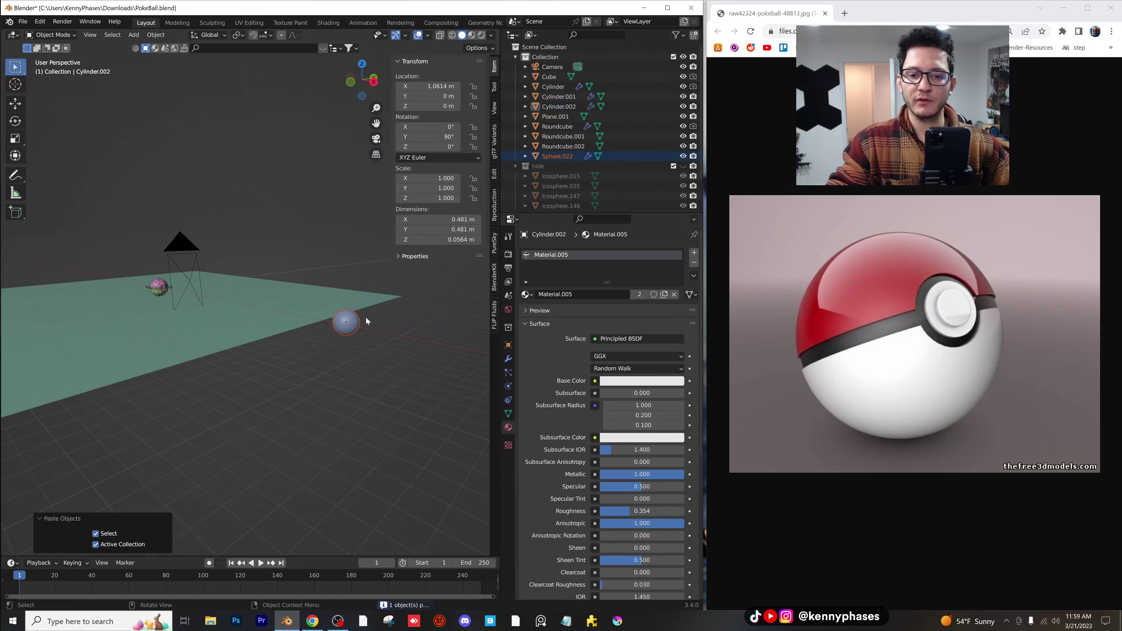
left_click(349, 318)
key("m")
left_click(342, 350)
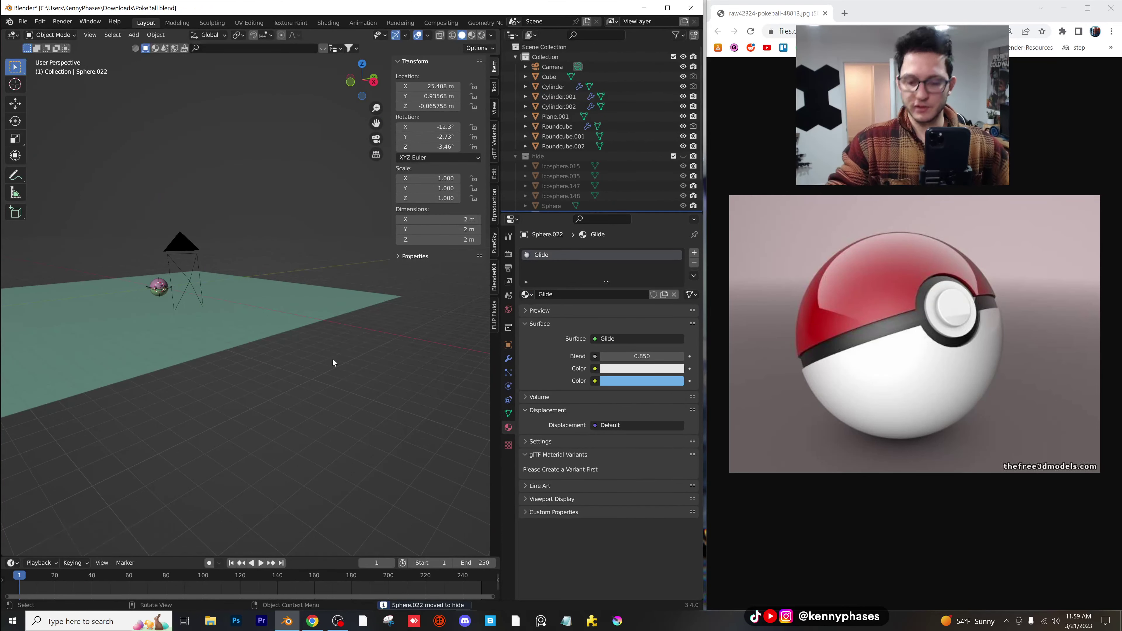
- Show the rendered camera view and assign the Glide material to both front button cylinders, Cylinder.002 and Cylinder.001
key("KP_0")
key("z")
left_click(292, 239)
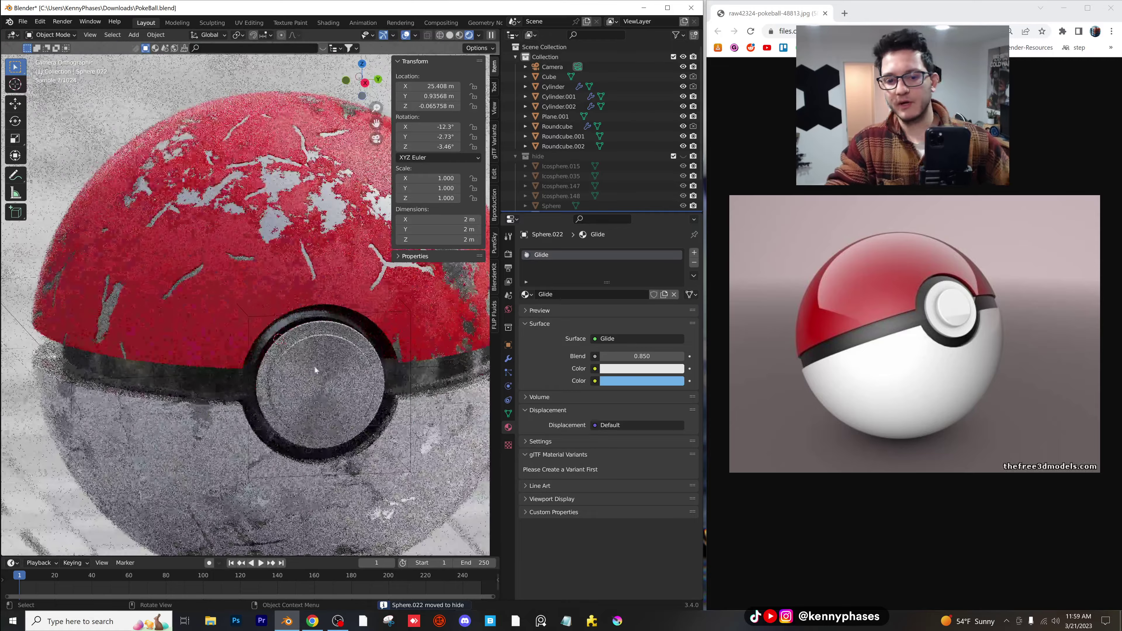
left_click(316, 365)
left_click(526, 294)
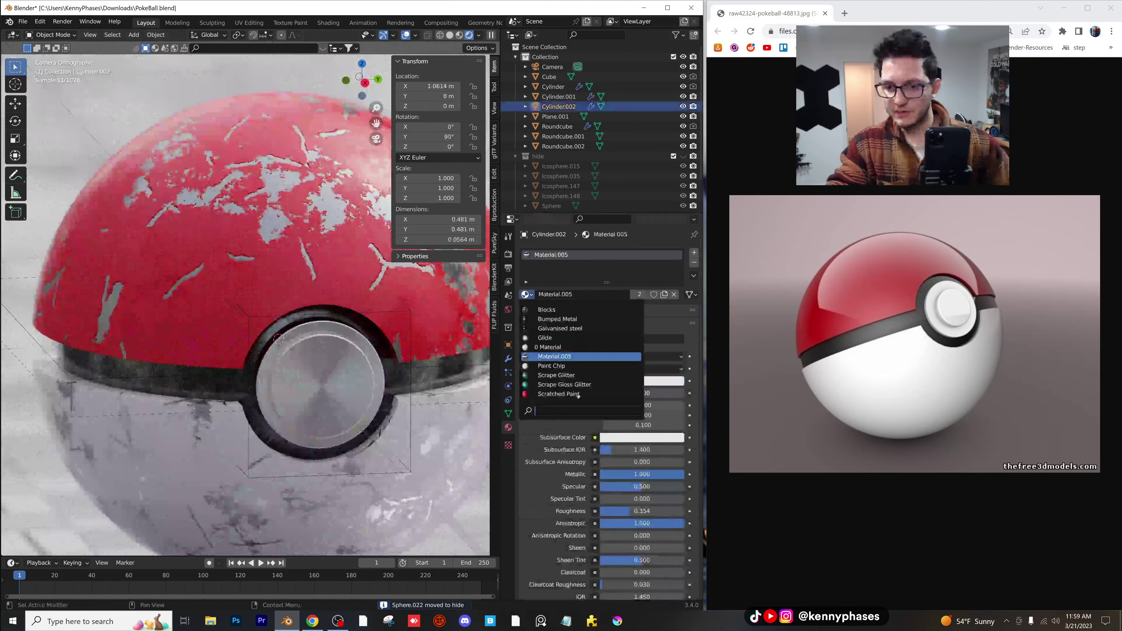
left_click(434, 346)
left_click(528, 294)
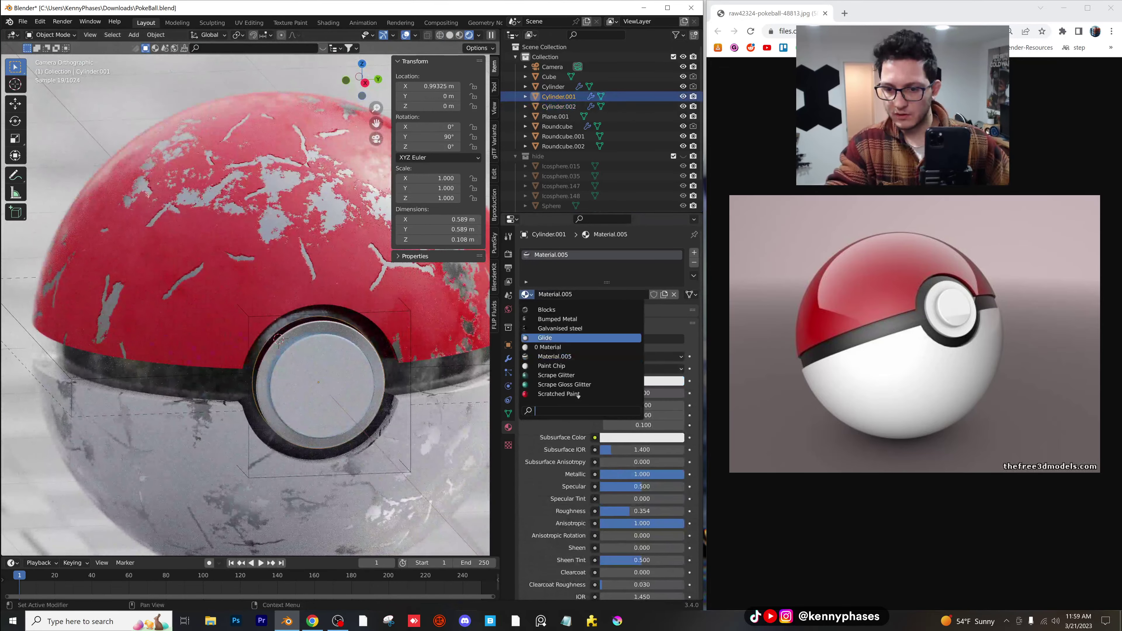
left_click(546, 338)
- Change the Glide material's blue colour to near-white and set its Blend to 0.950
scroll(396, 363, "up", 4)
middle_click_drag(397, 363, 324, 311, "shift")
scroll(324, 310, "up", 2)
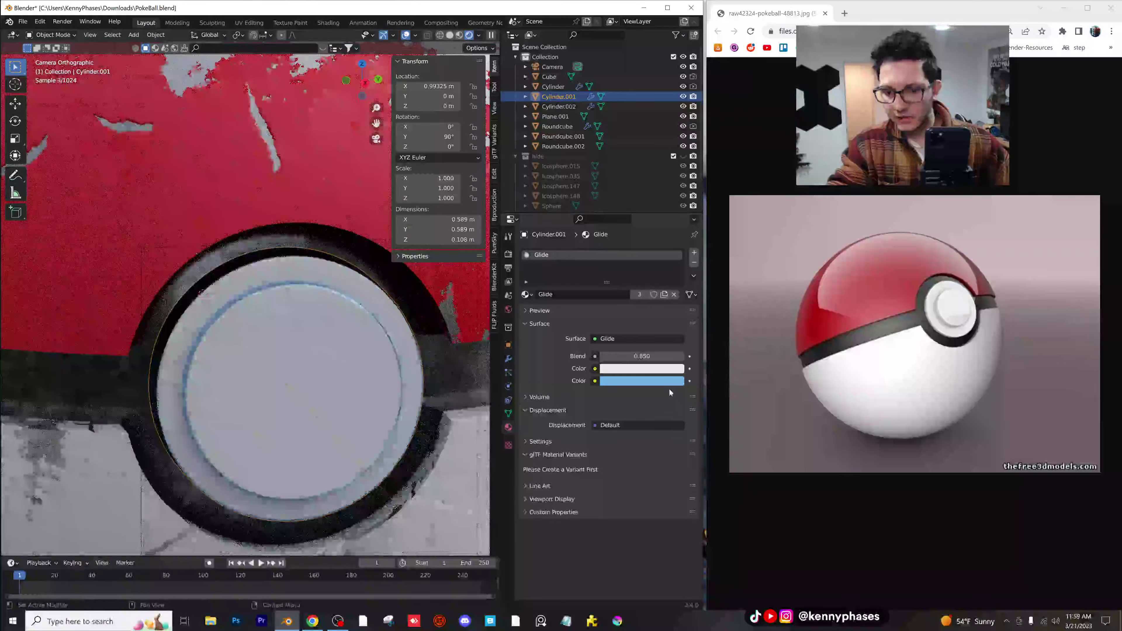
left_click(667, 382)
mouse_move(630, 346)
left_mouse_down()
mouse_move(596, 346)
mouse_move(594, 357)
mouse_move(632, 356)
left_mouse_up()
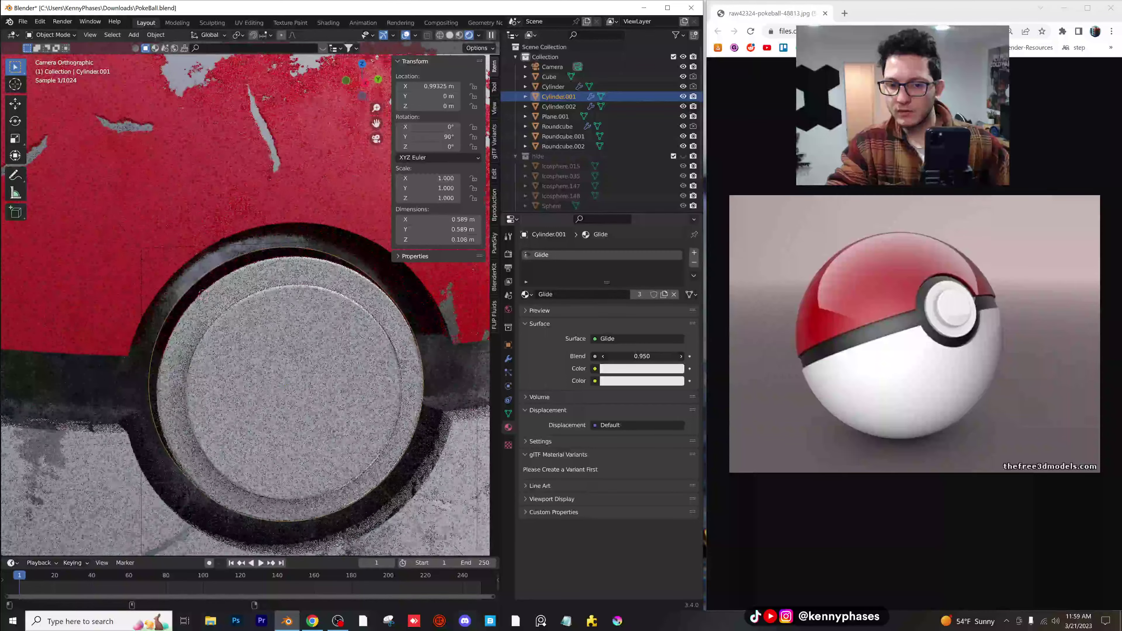
- Shade both front button cylinders smooth with Auto Smooth at 30°
scroll(319, 375, "down", 2)
middle_click_drag(318, 375, 264, 335)
key("KP_Decimal")
scroll(225, 325, "up", 2)
right_click(239, 312)
left_click(240, 313)
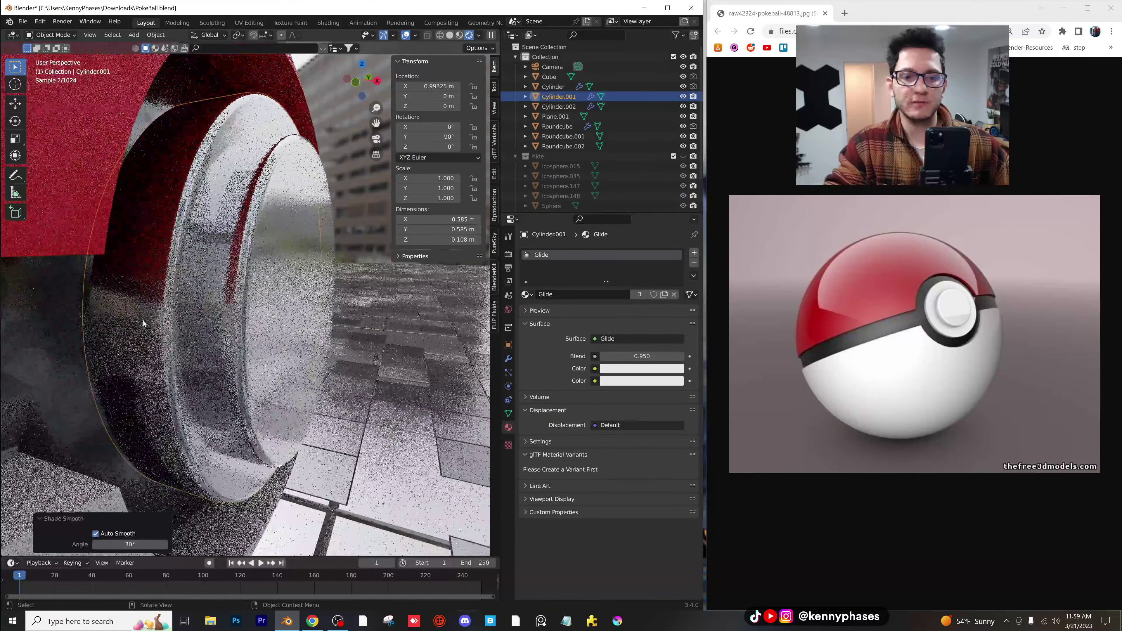
left_click(233, 315)
right_click(234, 316)
left_click(233, 315)
- Return to the full camera view and adjust the ground plane's two Blocks colours, giving the lighter one a Value of 0.122
scroll(235, 316, "down", 2)
middle_click_drag(237, 315, 218, 288)
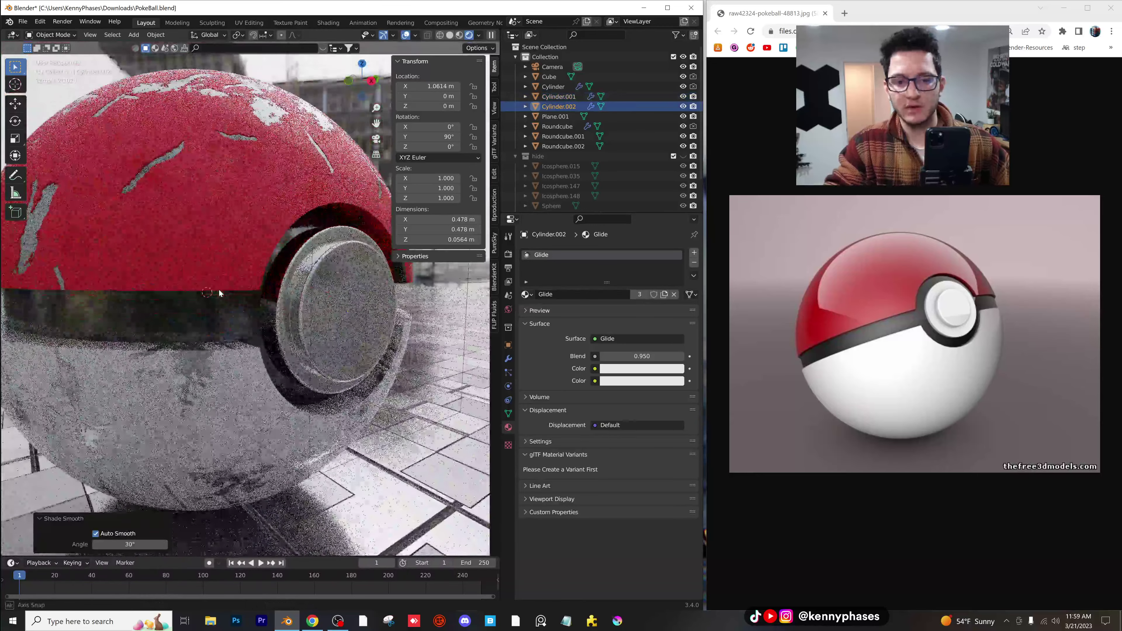
scroll(228, 318, "down", 3)
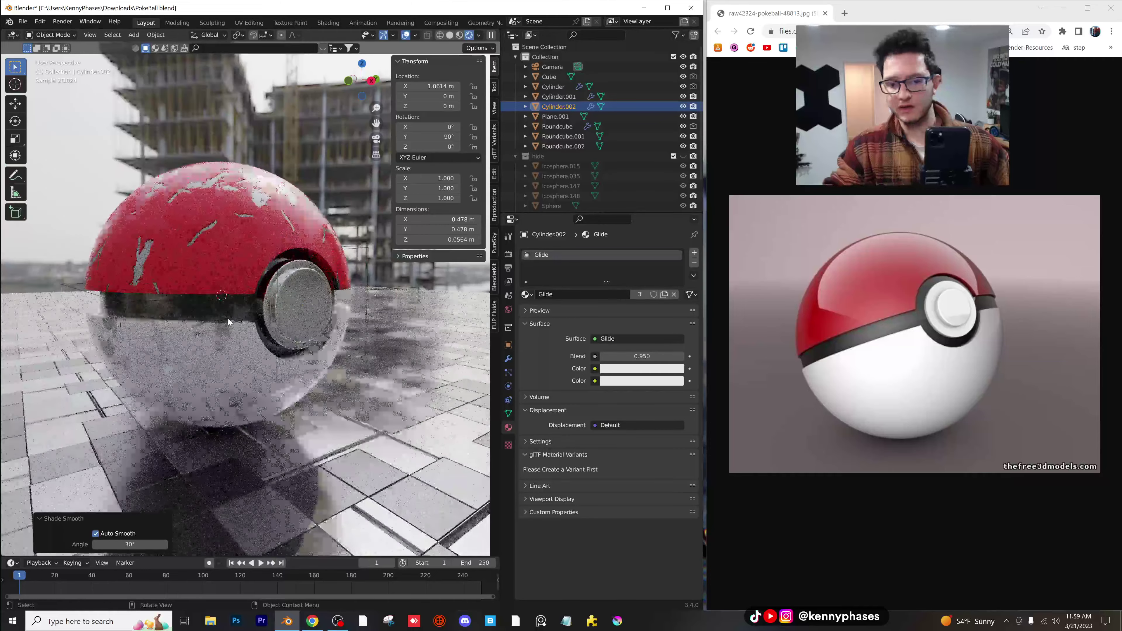
key("KP_0")
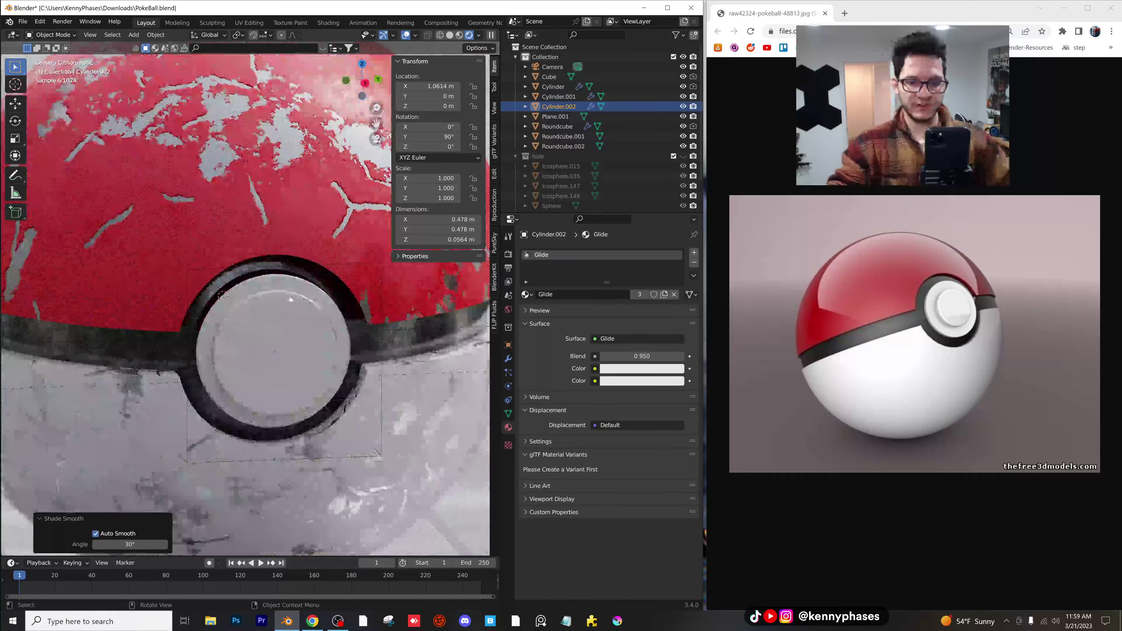
scroll(283, 306, "down", 5)
middle_click_drag(291, 291, 290, 288, "shift")
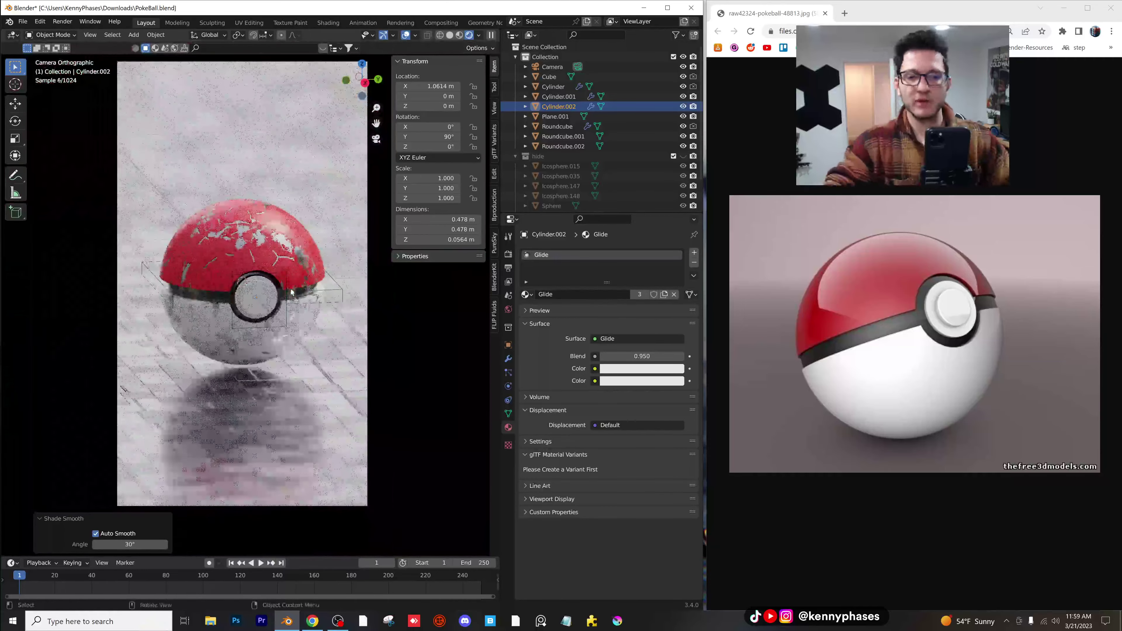
left_click(332, 359)
left_click(641, 405)
mouse_move(676, 311)
left_mouse_down()
mouse_move(677, 341)
mouse_move(677, 320)
left_mouse_up()
left_click(641, 418)
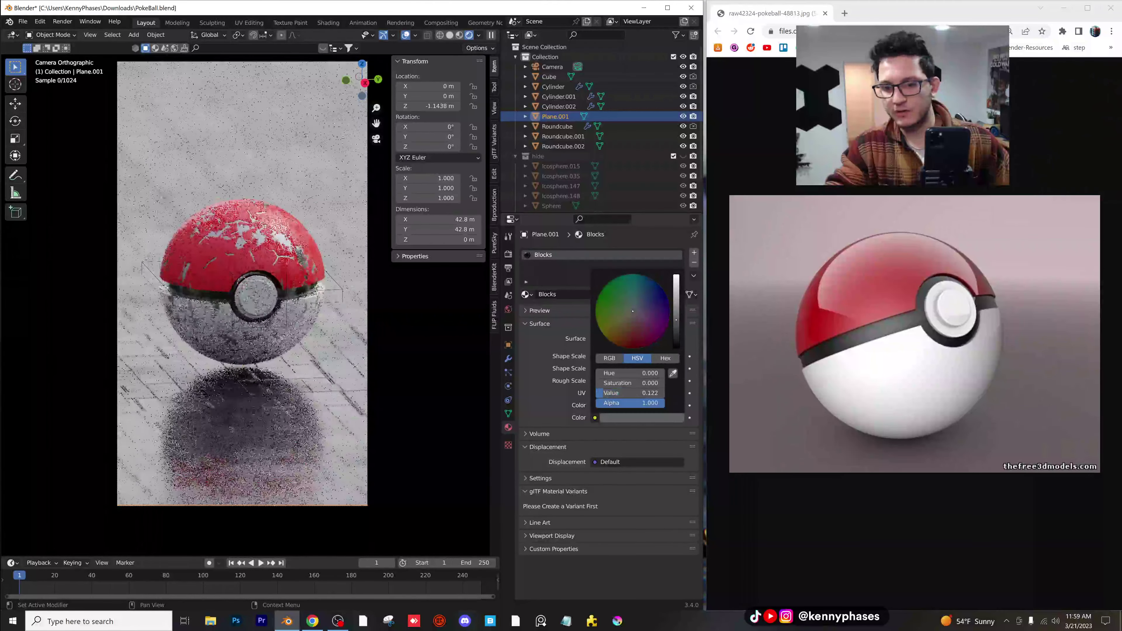
- Retune the ground's Blocks material to Shape Scales of 11.120 and 17.380 and a Rough Scale of 14.310, and save the file
left_click_drag(622, 382, 574, 382)
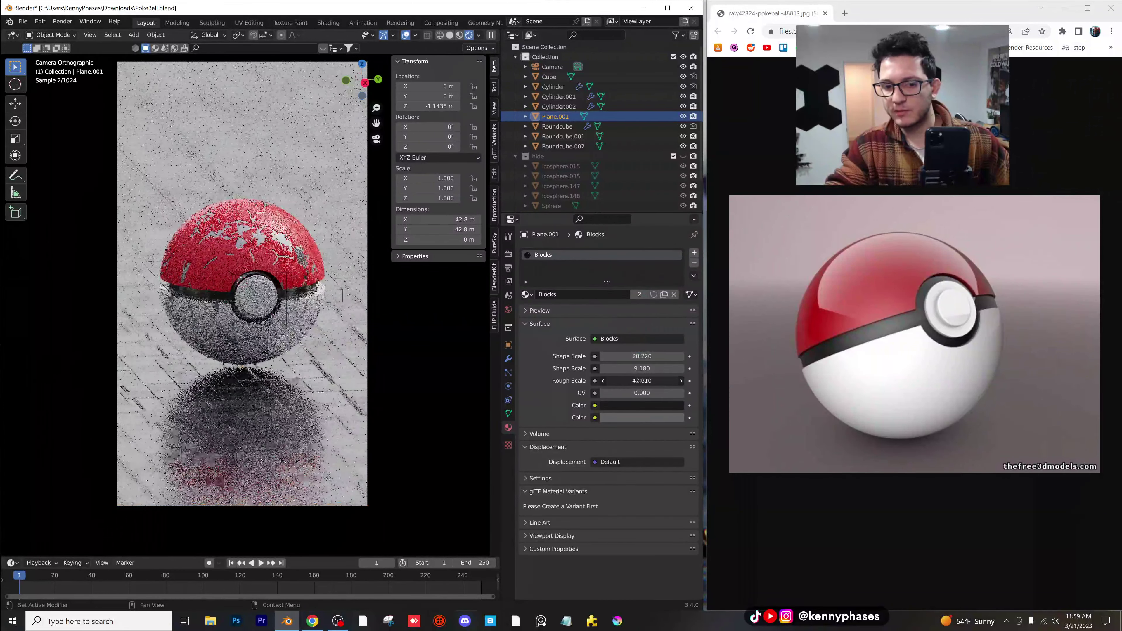
key("ctrl+z")
left_click_drag(641, 368, 599, 356)
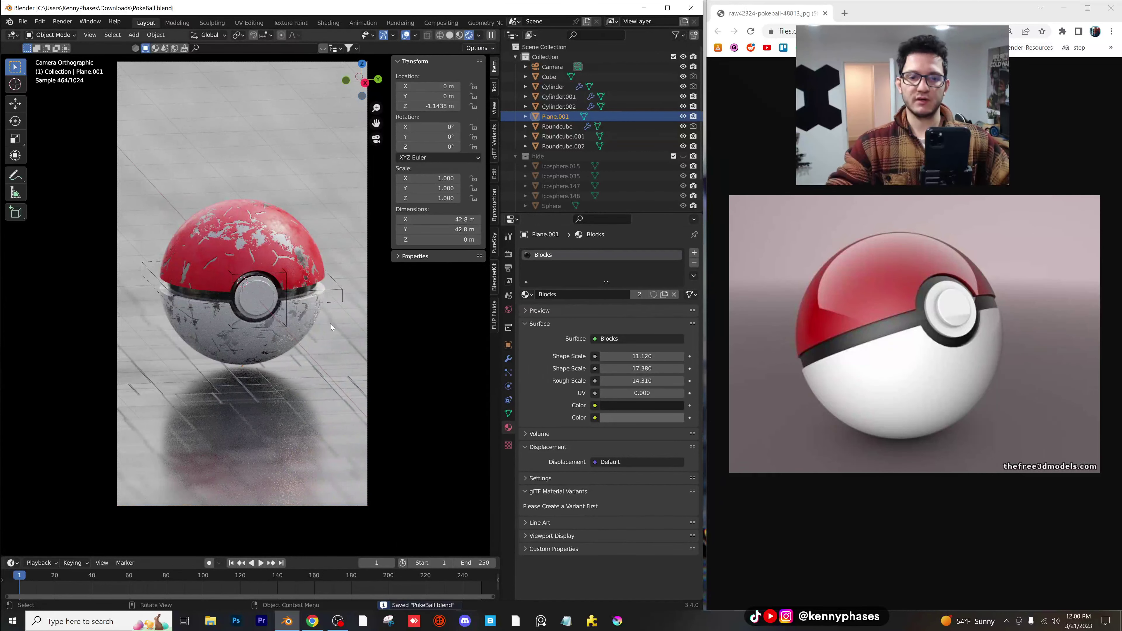
- Switch to the Shading workspace with a rendered viewport and display the World shader nodes
left_click(328, 22)
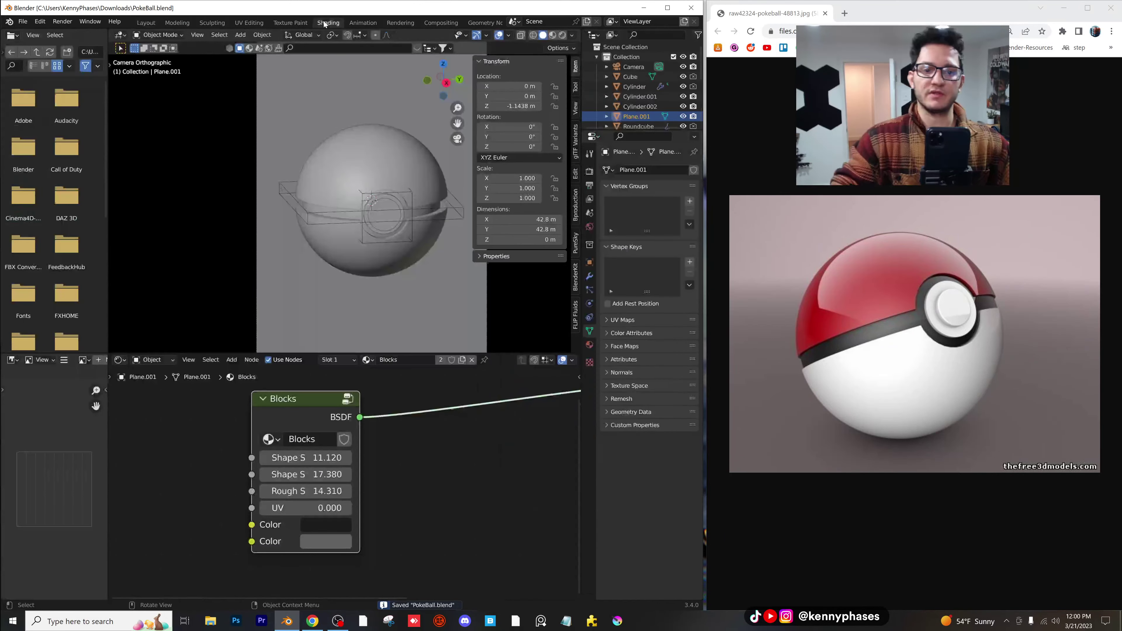
key("z")
left_click(392, 129)
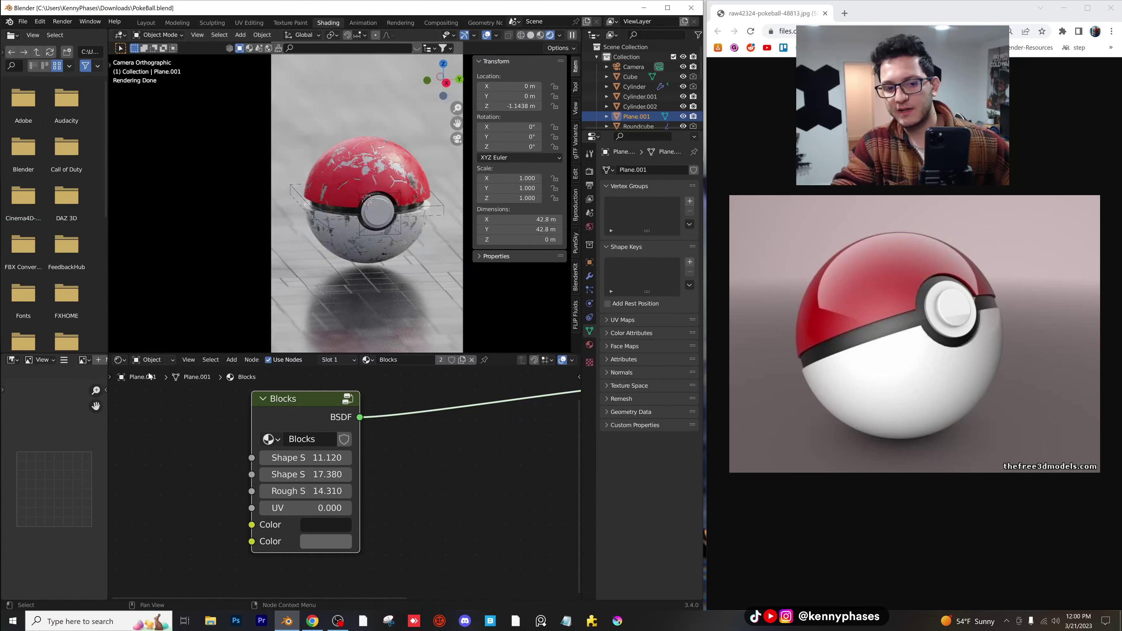
left_click(151, 361)
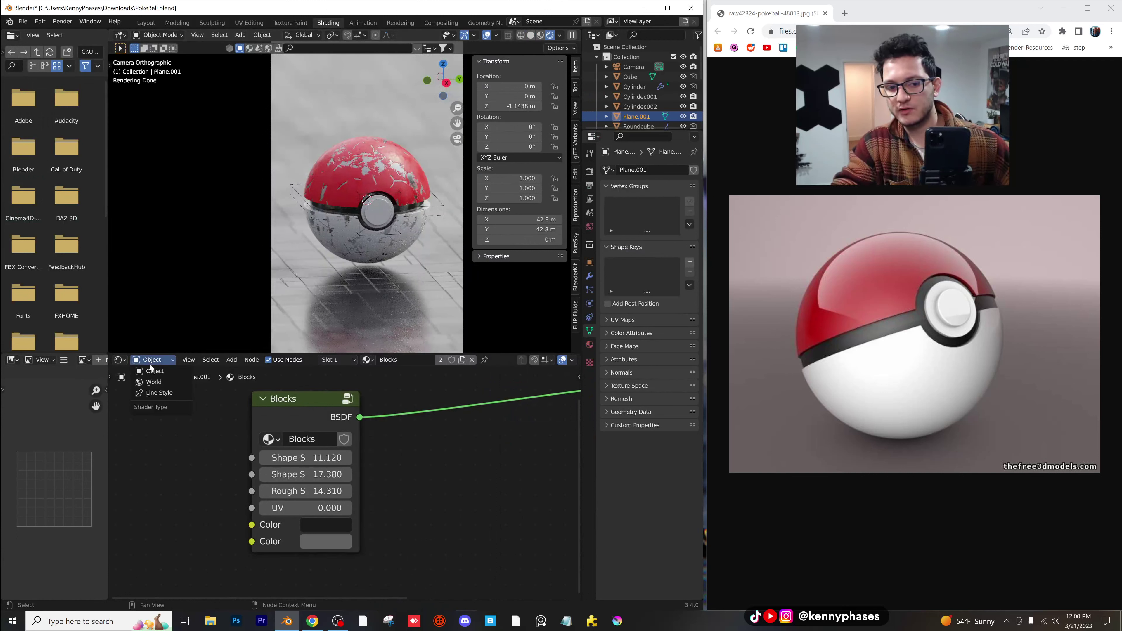
left_click(167, 359)
left_click(172, 381)
scroll(375, 458, "up", 3)
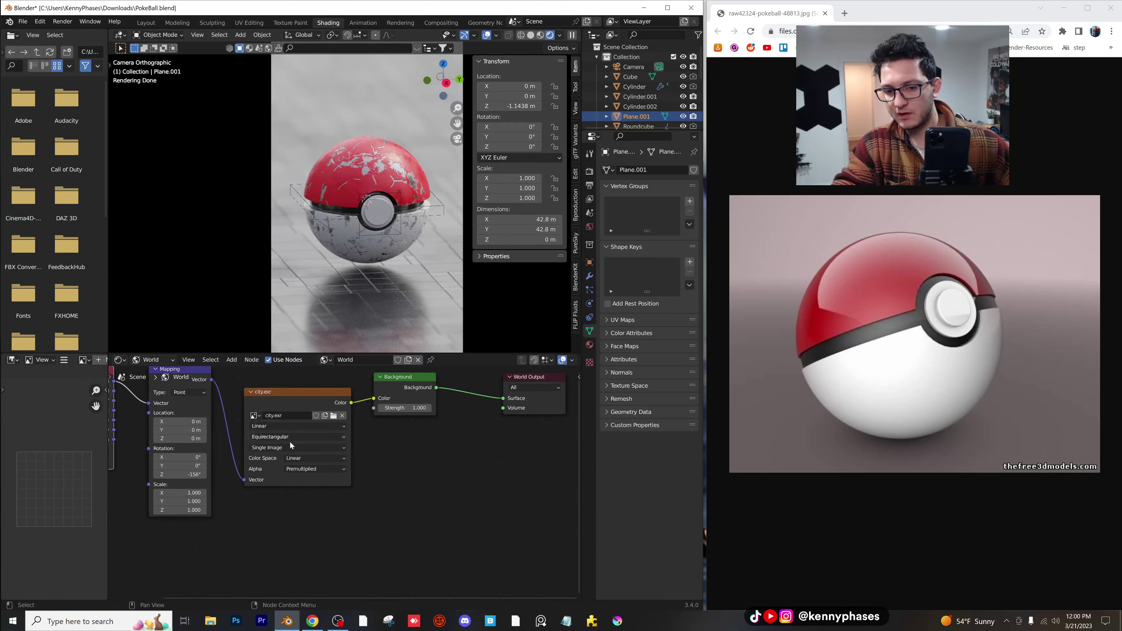
- Rotate the city.exr environment by setting the Mapping node's Z rotation to -194°
scroll(405, 503, "up", 2)
left_click_drag(296, 509, 278, 510)
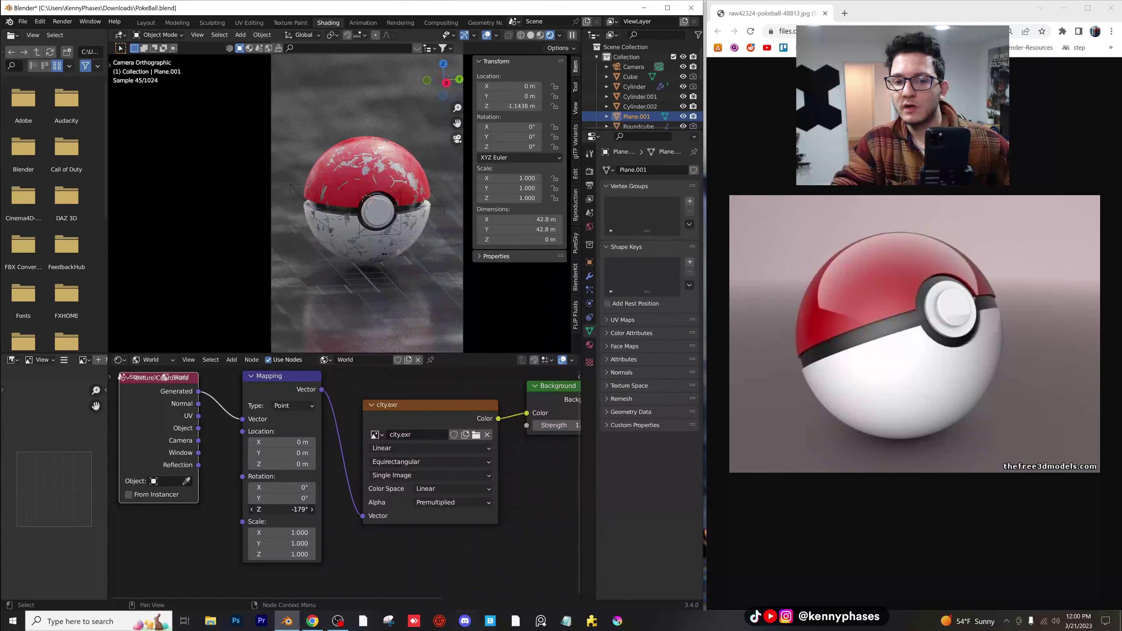
left_click_drag(278, 510, 272, 509)
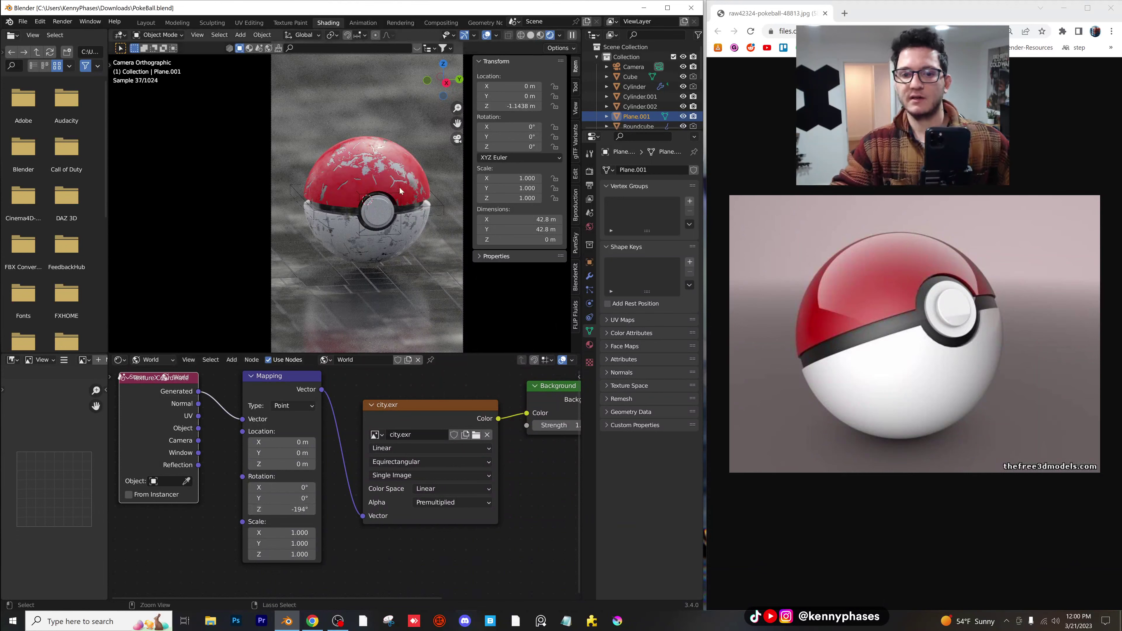
- In the Layout workspace, add a cube-shaped Empty at the origin and scale it to about 1.129 so it encloses the ball
left_click(144, 23)
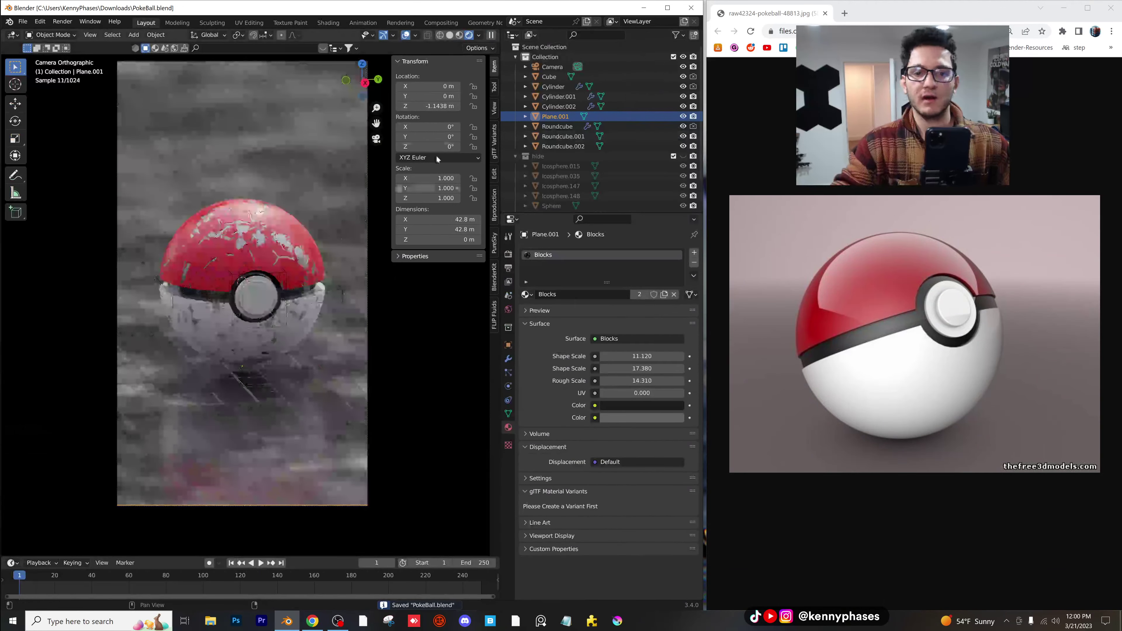
left_click(138, 35)
mouse_move(163, 149)
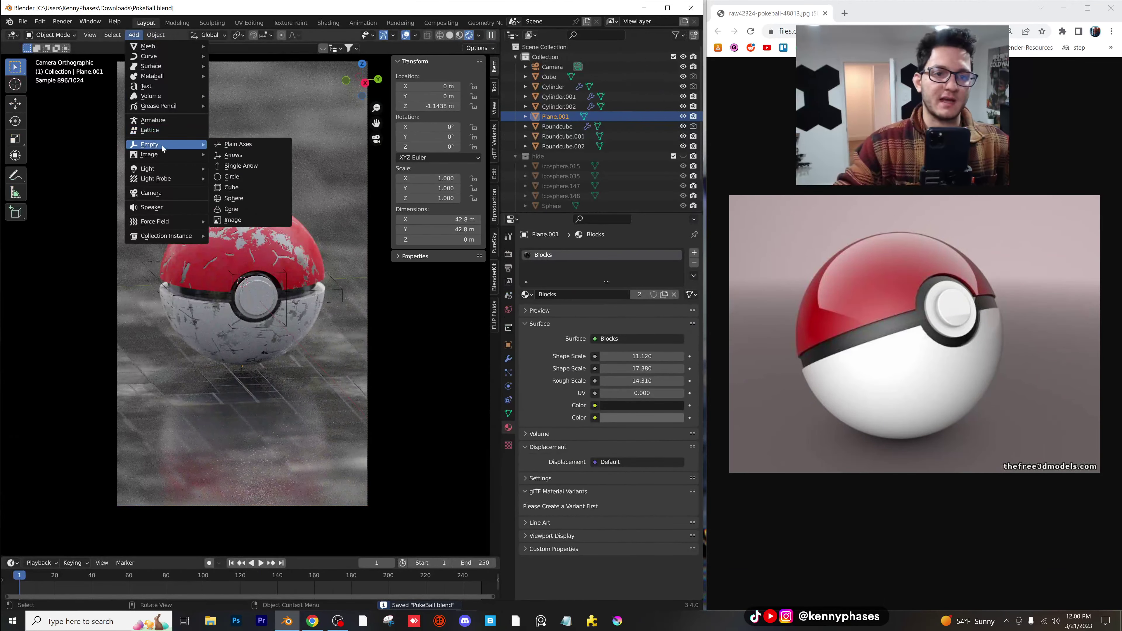
left_click(243, 187)
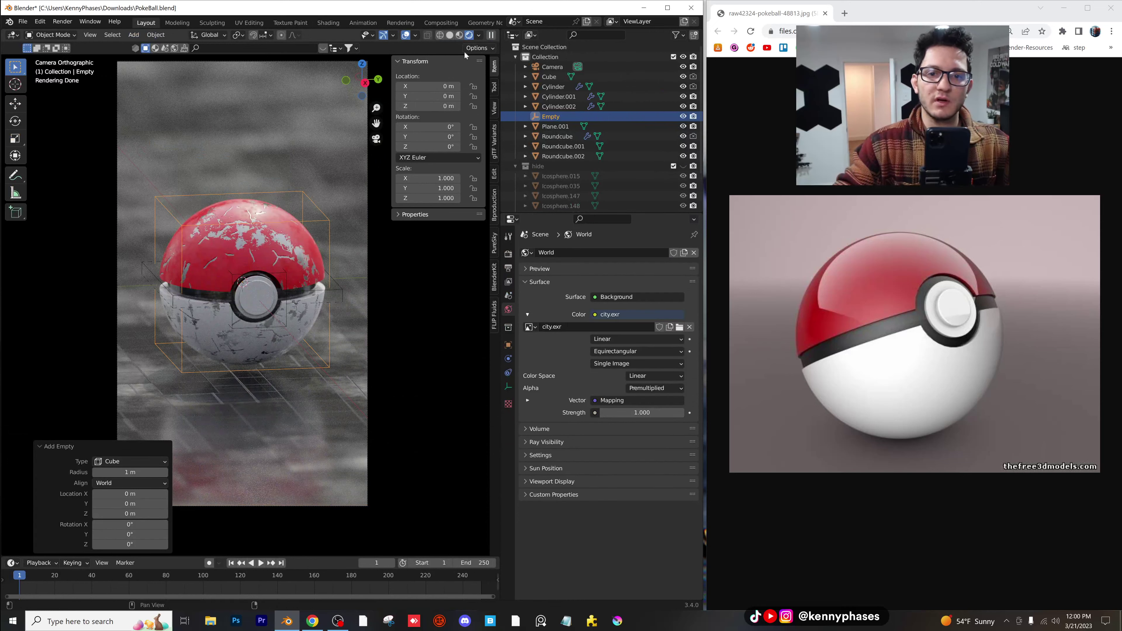
left_click(451, 36)
scroll(264, 244, "up", 1)
mouse_move(264, 244)
middle_mouse_down()
mouse_move(240, 242)
mouse_move(274, 279)
middle_mouse_up()
scroll(274, 278, "up", 3)
key("s")
left_click(363, 230)
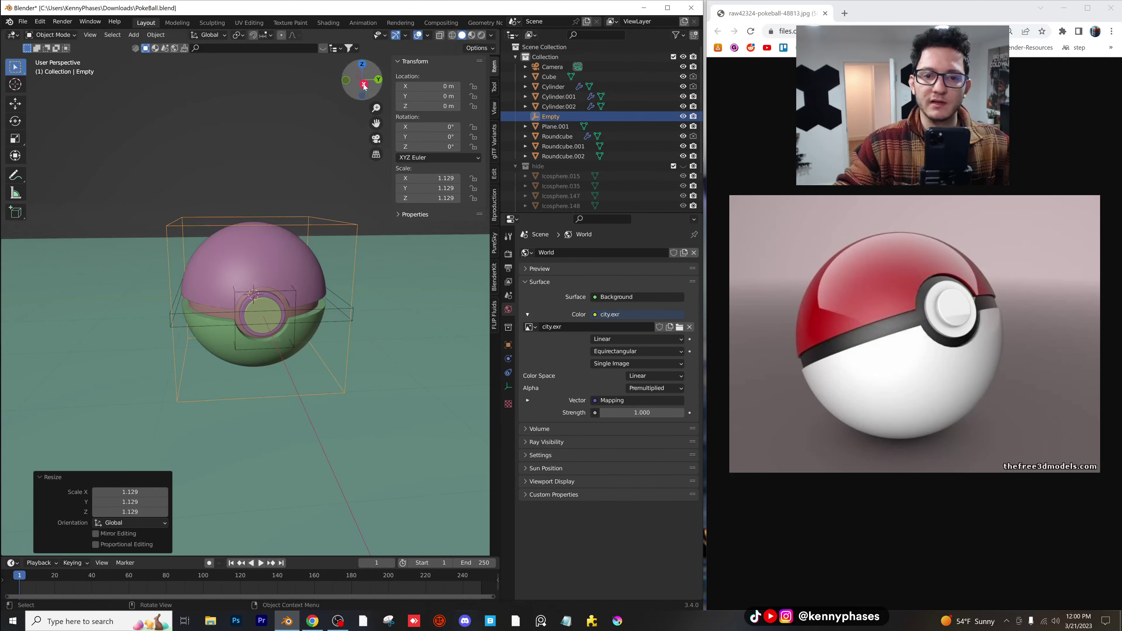
left_click(363, 84)
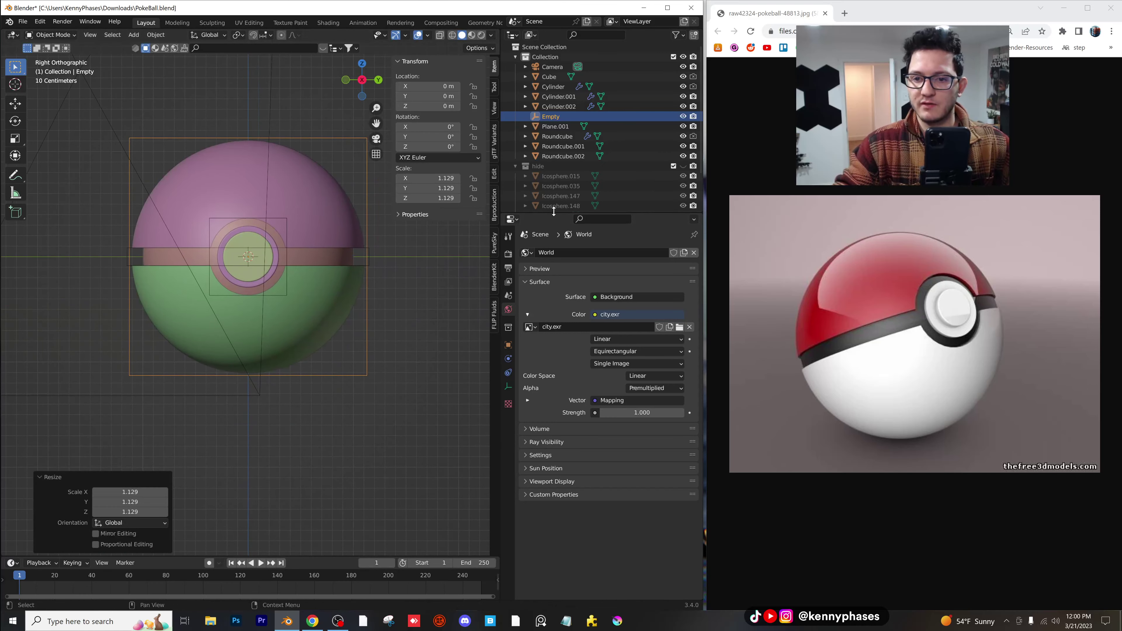
- Collapse the hide collection, show the outliner's selectability toggles and make the Camera unselectable
left_click_drag(553, 212, 553, 290)
left_click(515, 165)
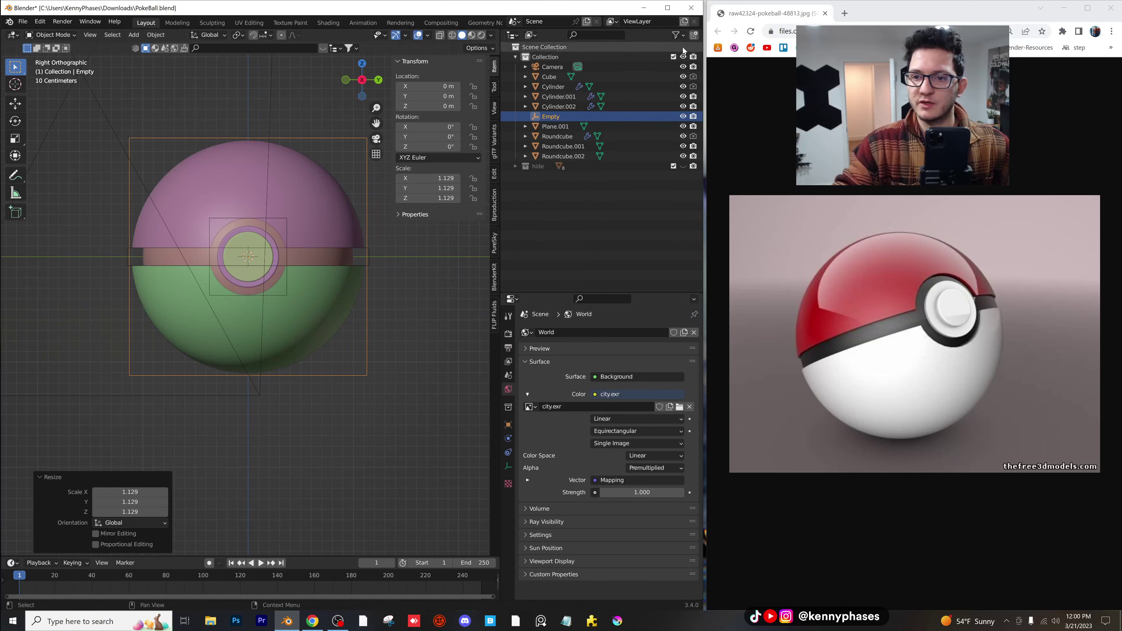
left_click(678, 35)
left_click(612, 67)
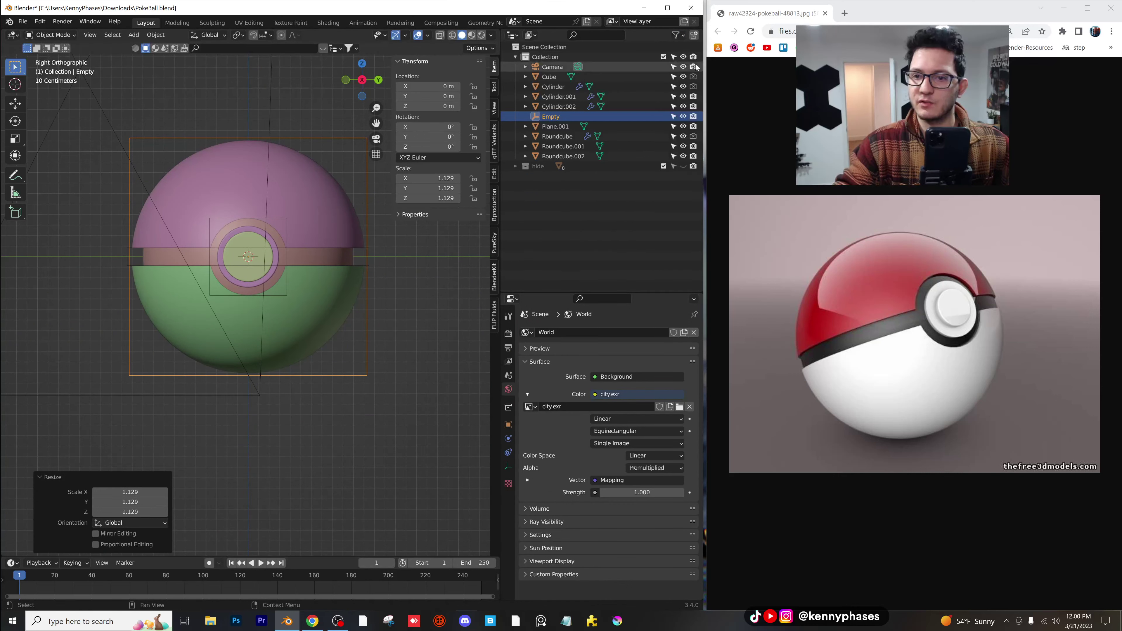
left_click(674, 68)
- Delete the leftover Cube and Cylinder objects around the ball
middle_click_drag(265, 196, 312, 262)
left_click(321, 211)
key("x")
left_click(320, 211)
left_click(354, 247)
key("x")
left_click(354, 248)
- Parent all the ball parts, both button cylinders and the three Roundcube pieces, to the Empty
left_click(260, 247)
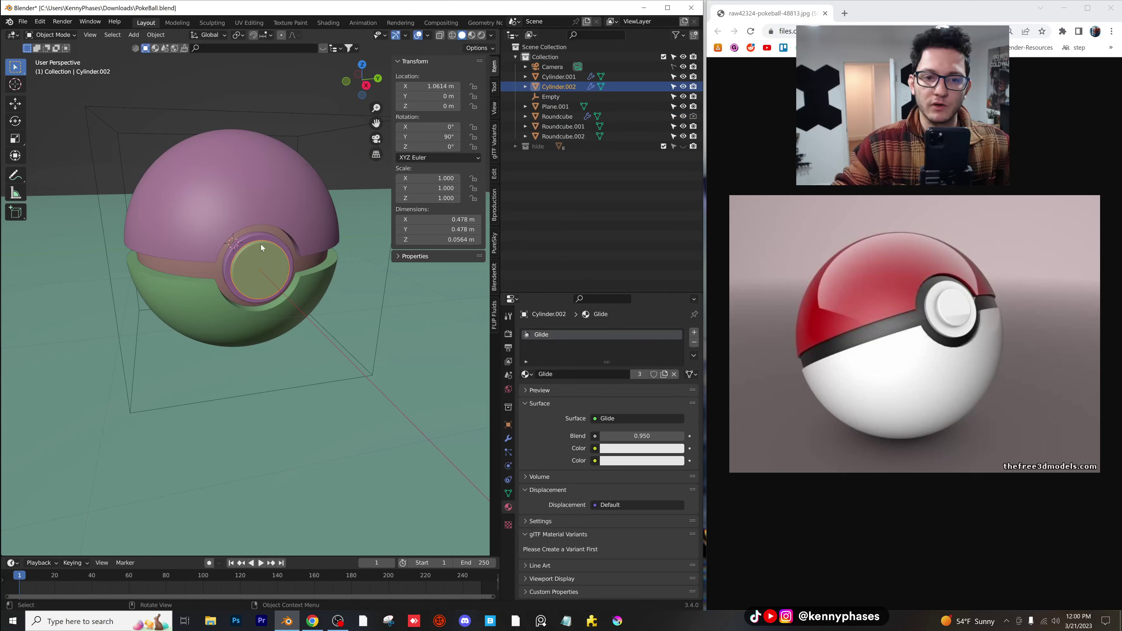
left_click(263, 238, "shift")
left_click(310, 263, "shift")
left_click(322, 263, "shift")
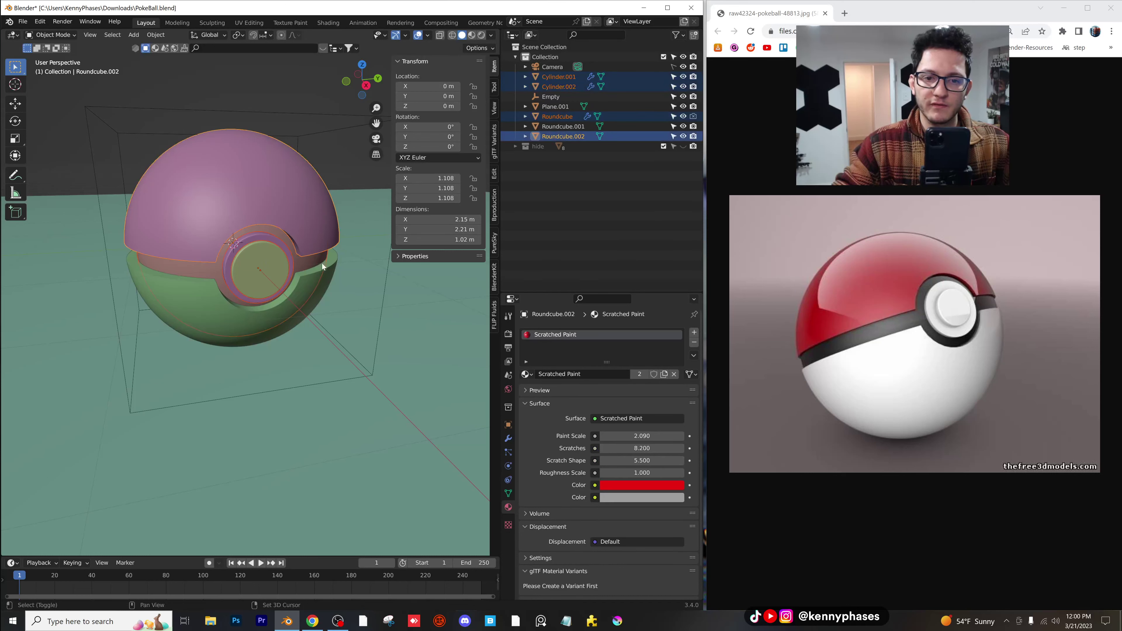
left_click(321, 288, "shift")
left_click(293, 115, "shift")
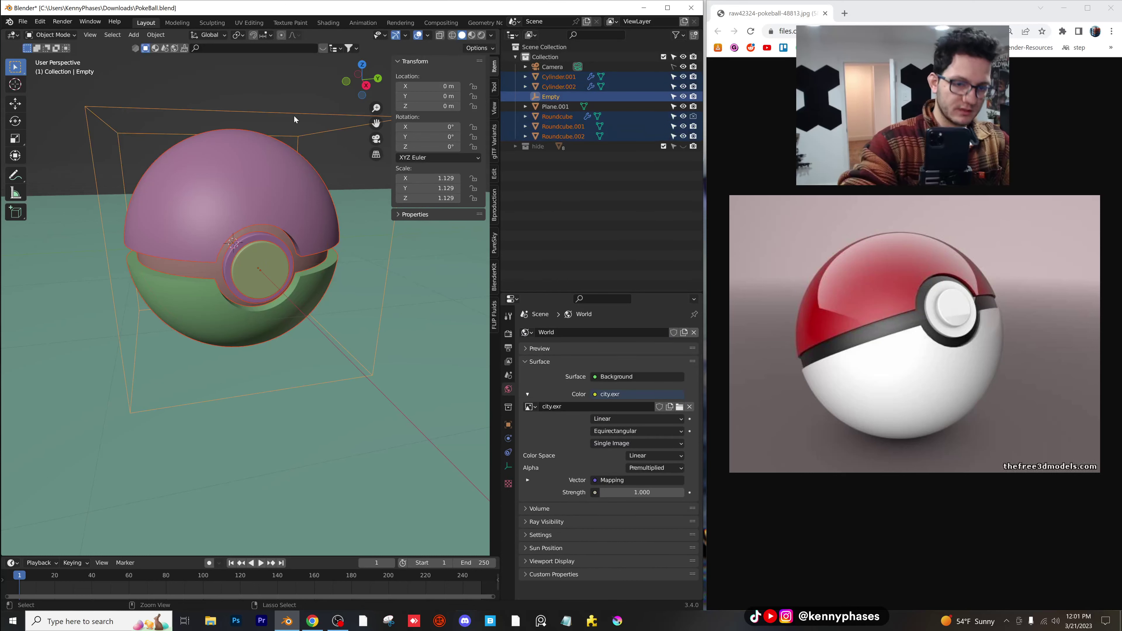
key("ctrl+p")
left_click(294, 115)
left_click(309, 106)
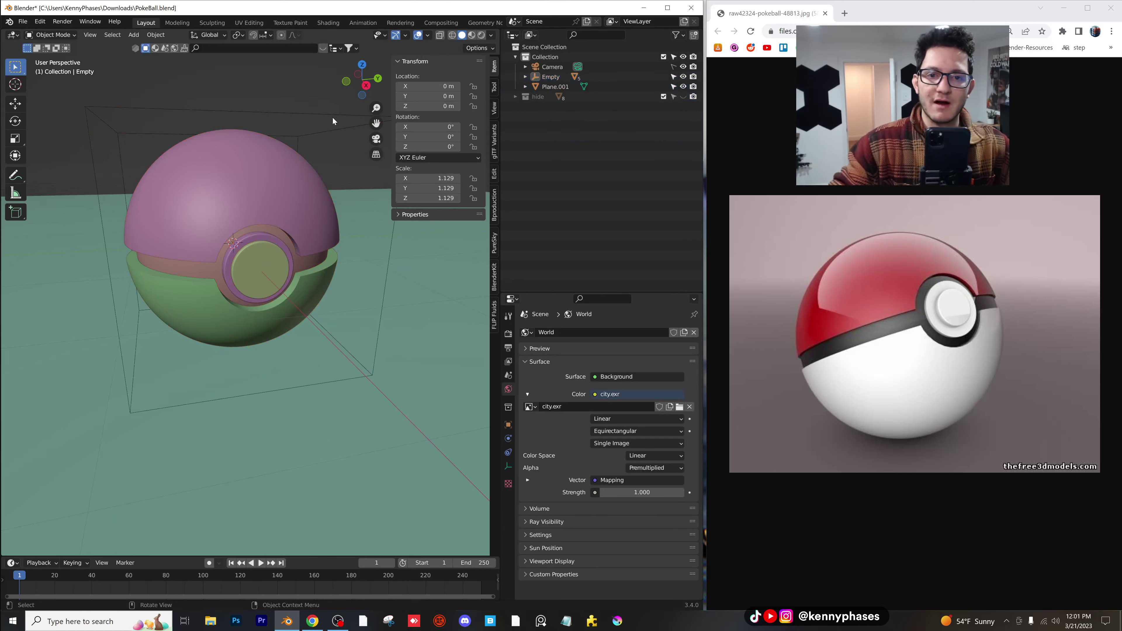
- Select the Empty, try rotating it about Z and undo the rotation
left_click(333, 117)
mouse_move(445, 147)
left_mouse_down()
mouse_move(420, 147)
mouse_move(444, 146)
left_mouse_up()
key("ctrl+z")
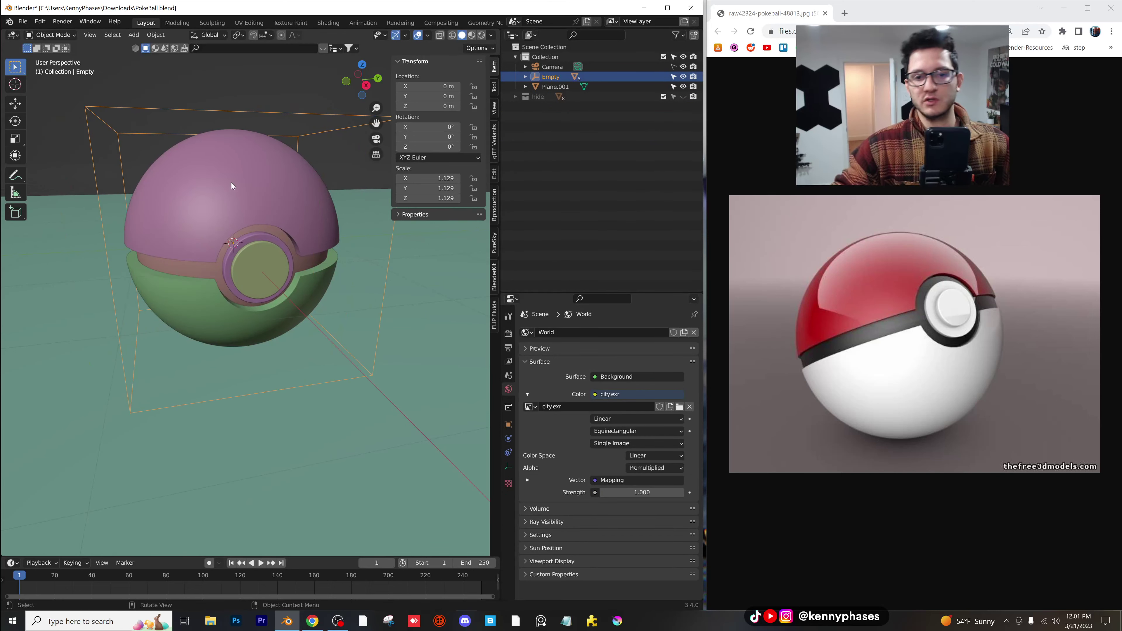
- In the camera view, keyframe the Empty's rotation at 0° on frame 1 and with Z at 360° on frame 120
key("KP_0")
scroll(227, 186, "down", 2)
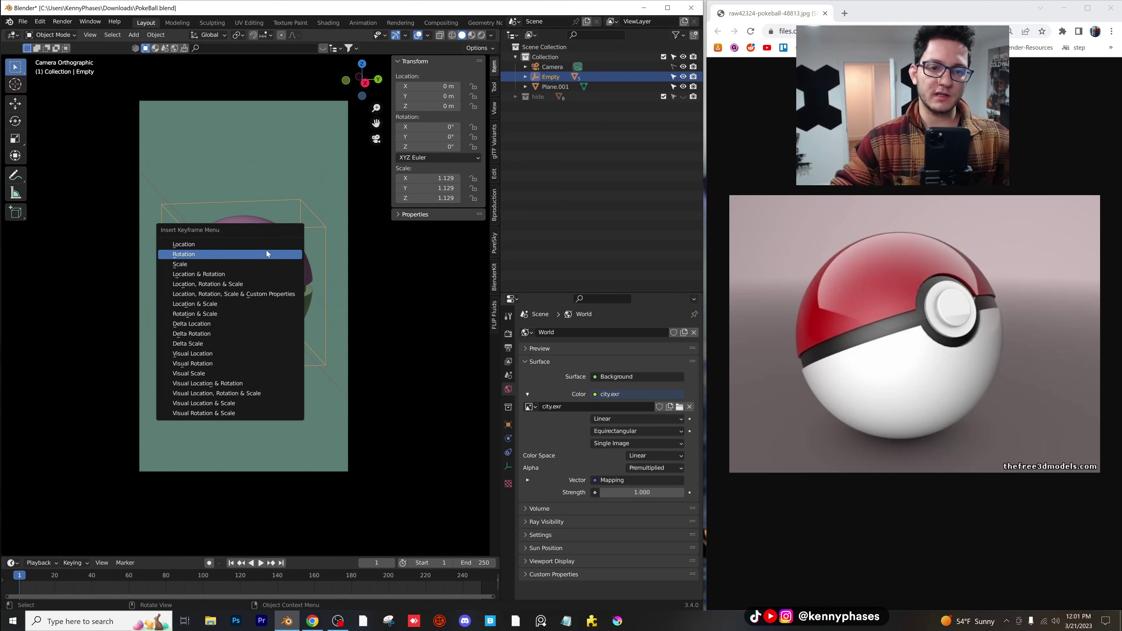
left_click(237, 254)
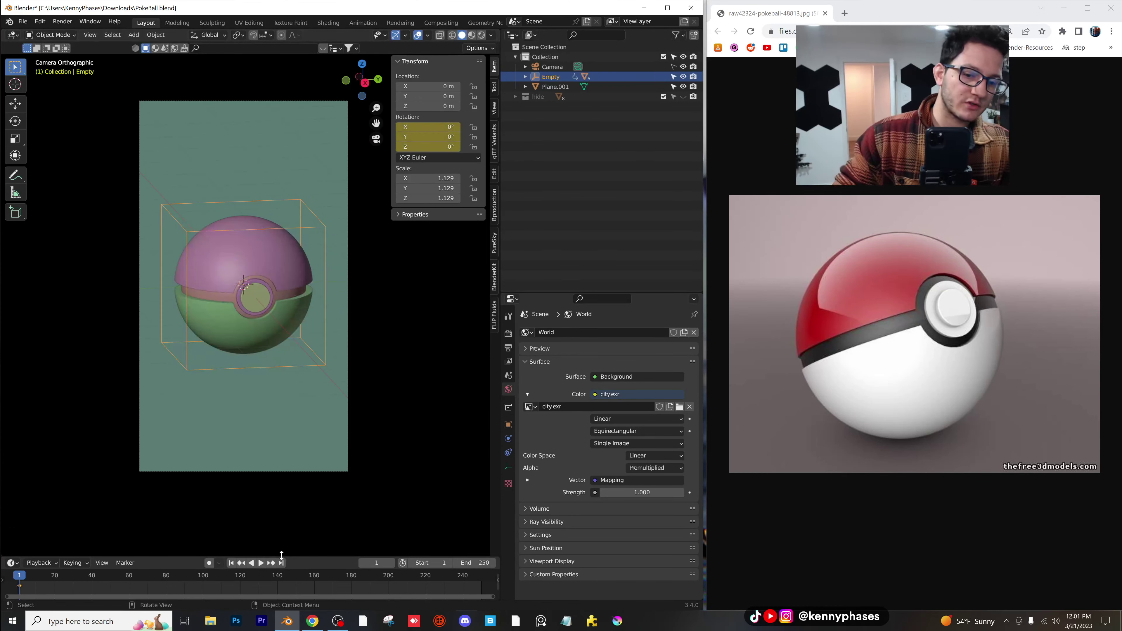
left_click_drag(281, 555, 247, 477)
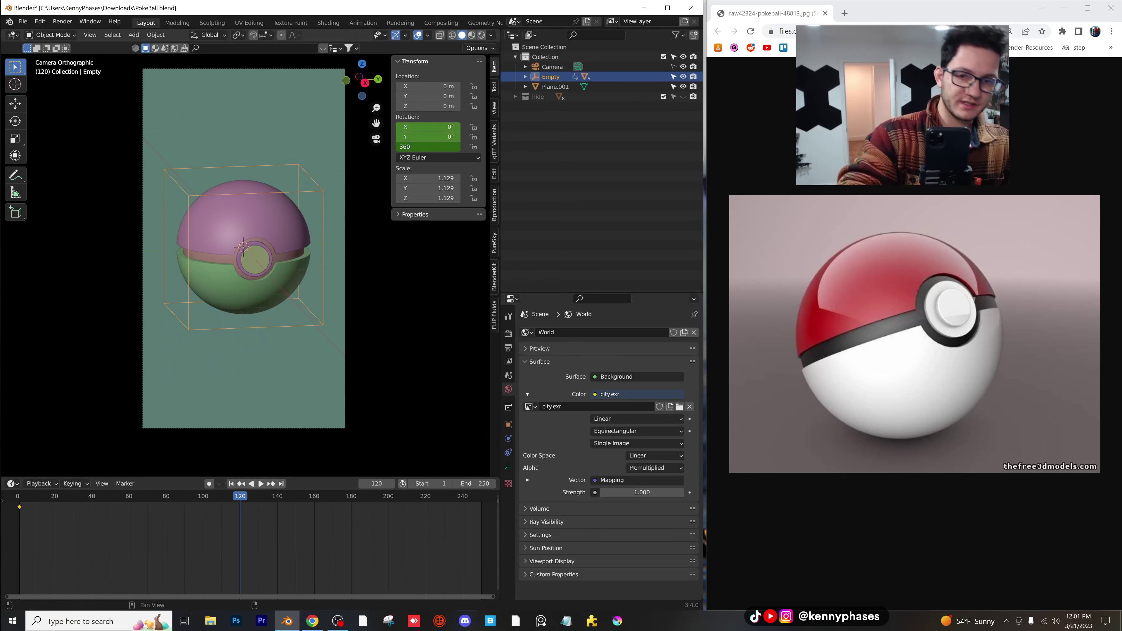
- Set the scene's end frame to 120 and play the spin animation
left_click(509, 348)
type("12")
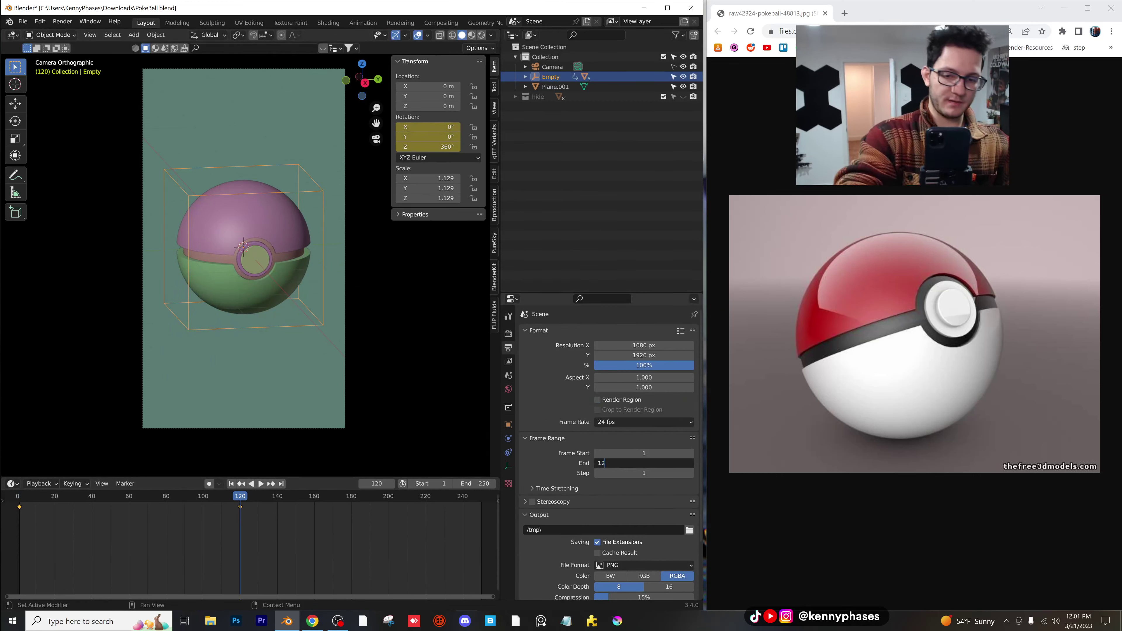
type("0")
key("Return")
key("space")
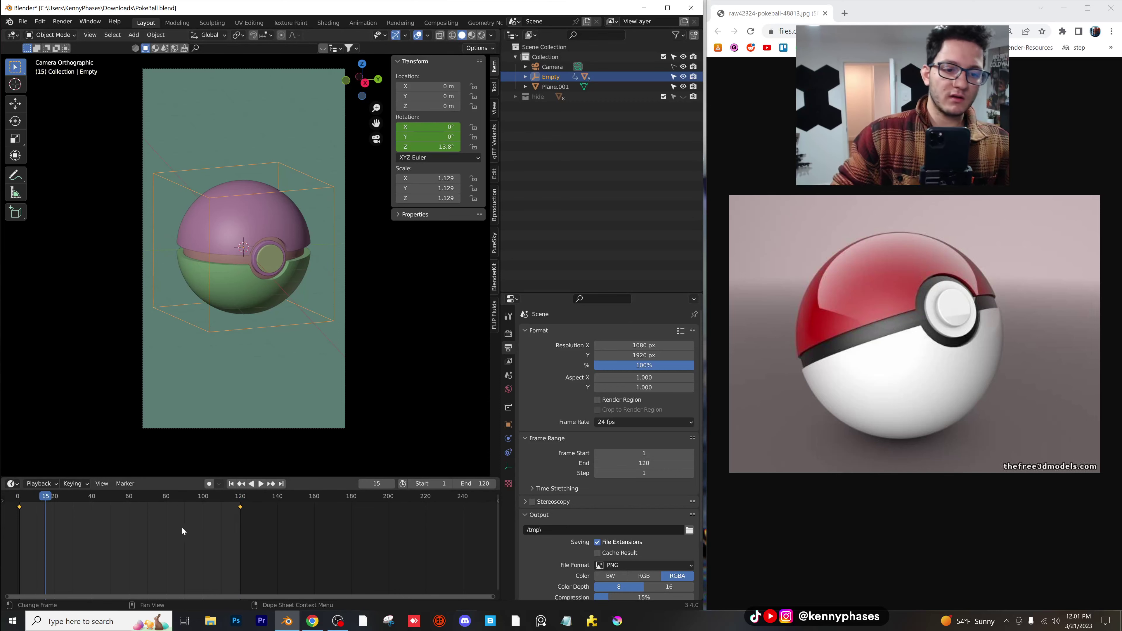
- Try to set the rotation keyframes' interpolation mode to Linear
right_click(176, 518)
mouse_move(177, 531)
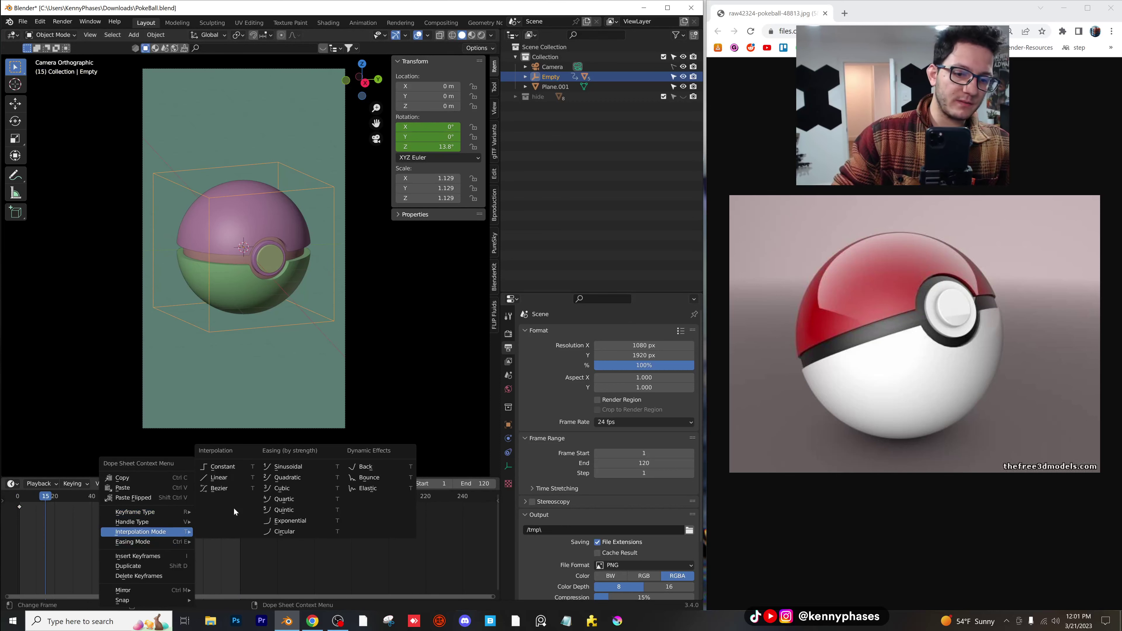
left_click(242, 482)
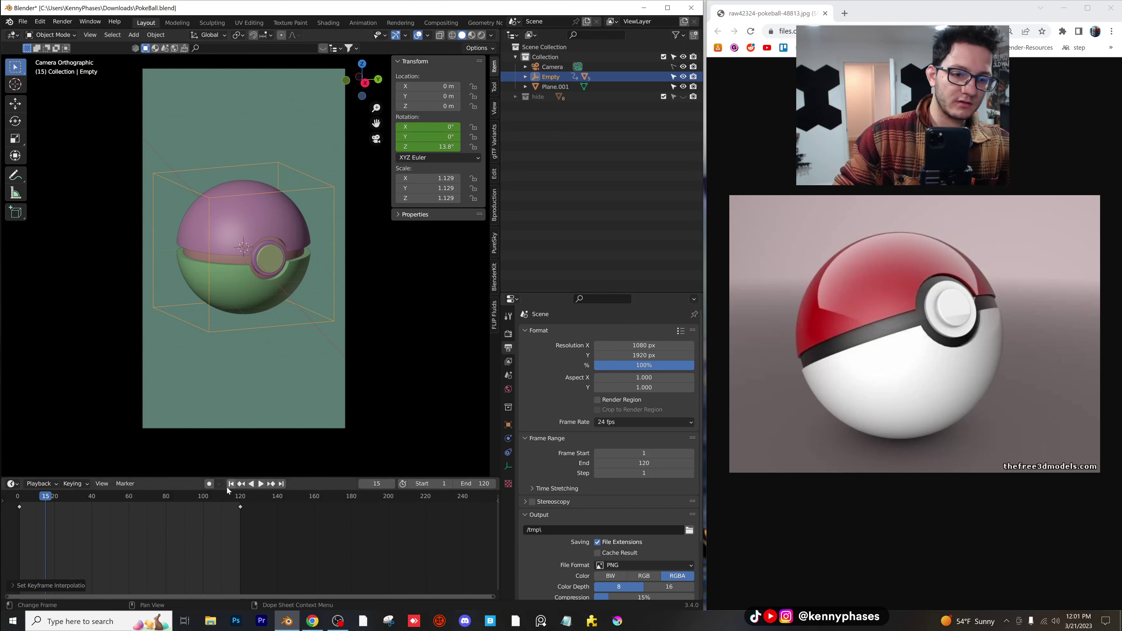
- Enlarge the timeline and move the Empty's first rotation keyframe from frame 1 to frame 0
left_click_drag(216, 474, 212, 431)
scroll(163, 495, "up", 3)
middle_click_drag(128, 497, 274, 499)
scroll(344, 512, "up", 4)
scroll(115, 473, "up", 4)
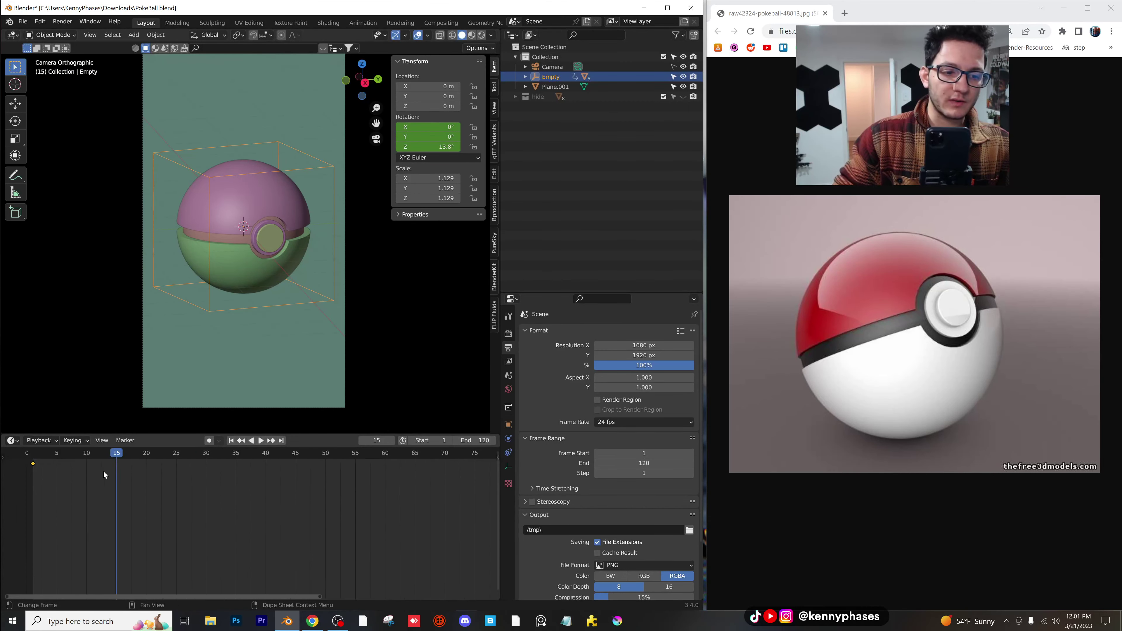
key("g")
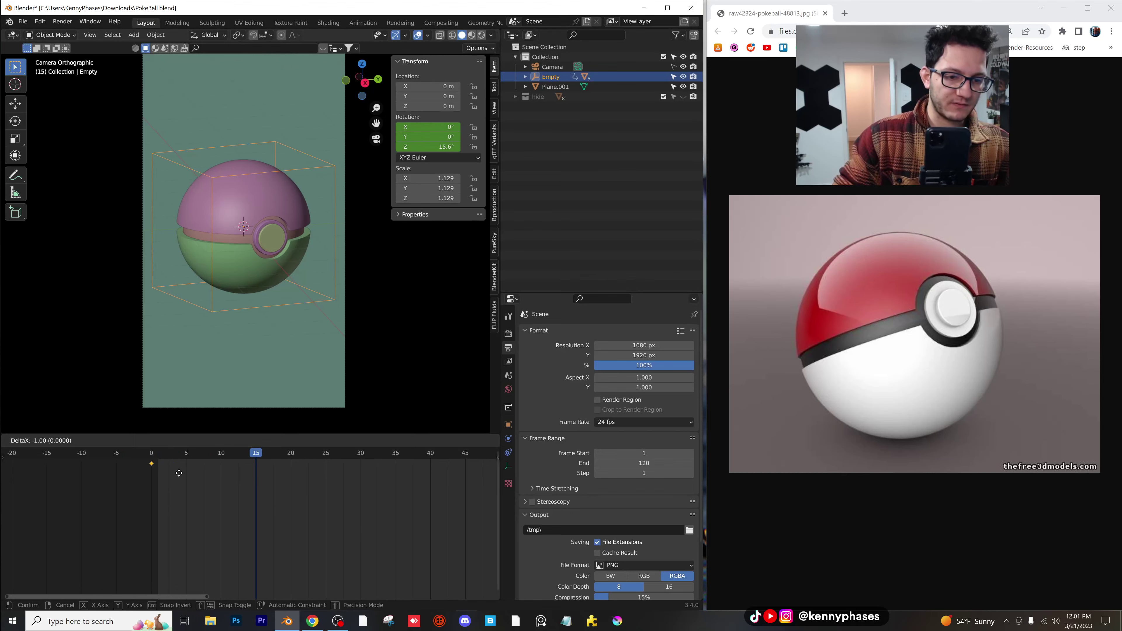
left_click(179, 473)
scroll(265, 499, "down", 6)
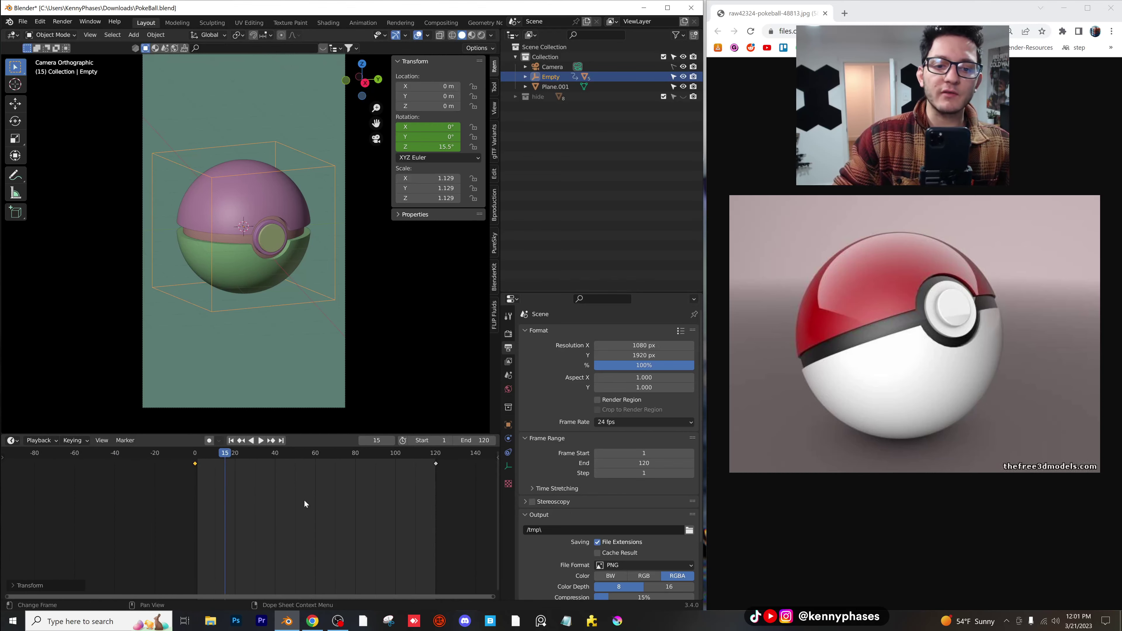
scroll(304, 500, "right", 2, "ctrl")
- Switch the viewport to rendered shading, save the file and play the spin briefly
key("z")
left_click(289, 198)
key("ctrl+s")
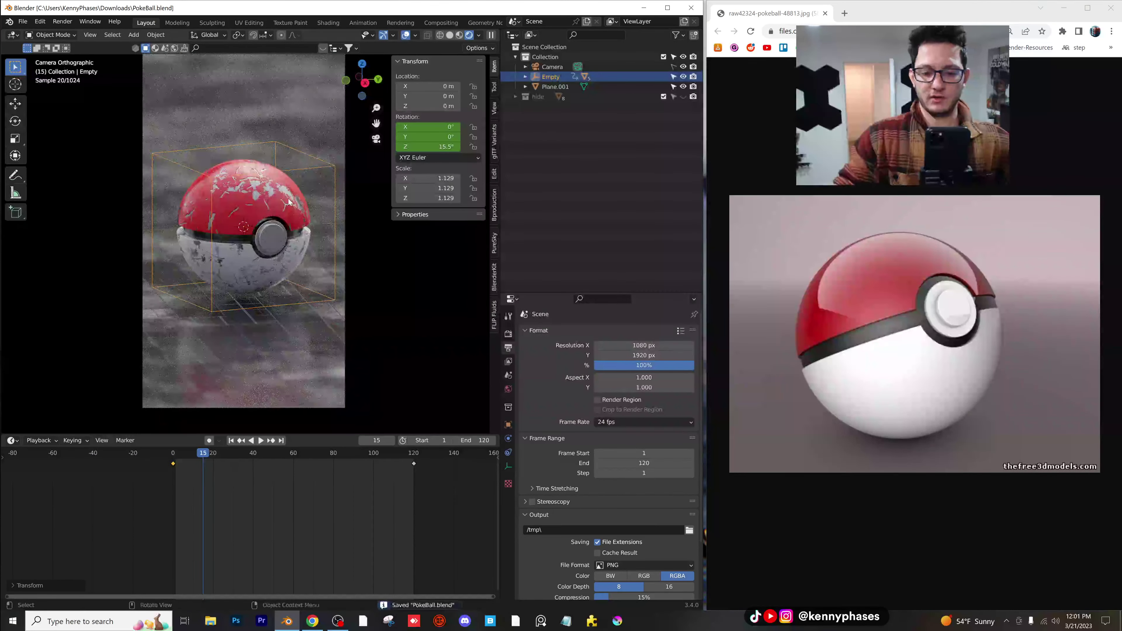
key("space")
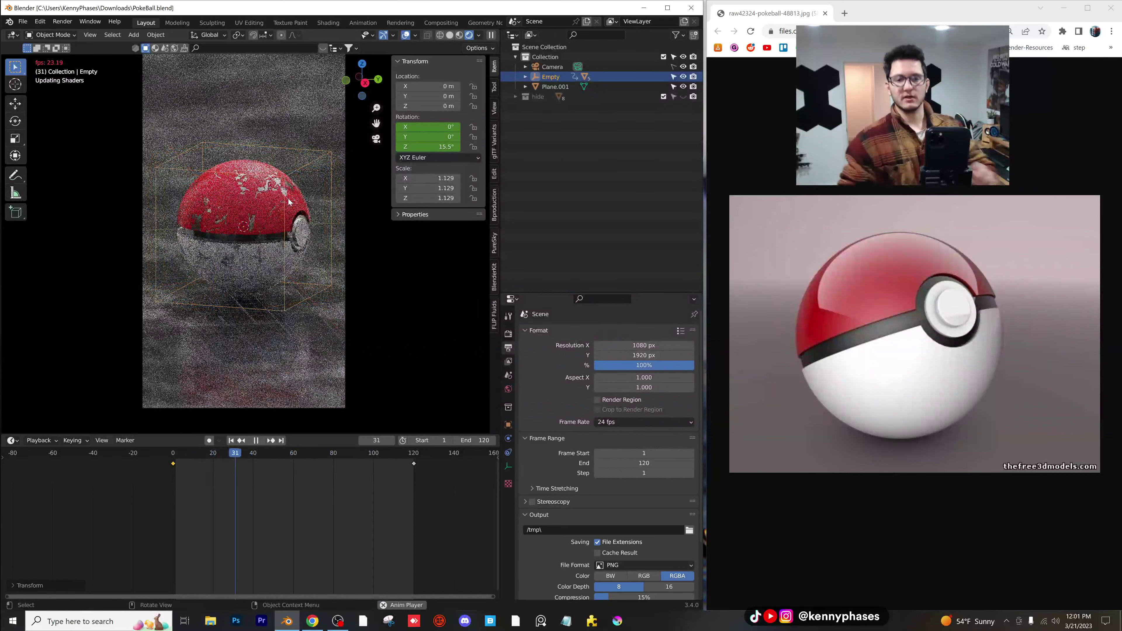
key("space")
- Set the interpolation of all the Empty's rotation keyframes to Linear and play the animation to check the loop
key("a")
right_click(241, 465)
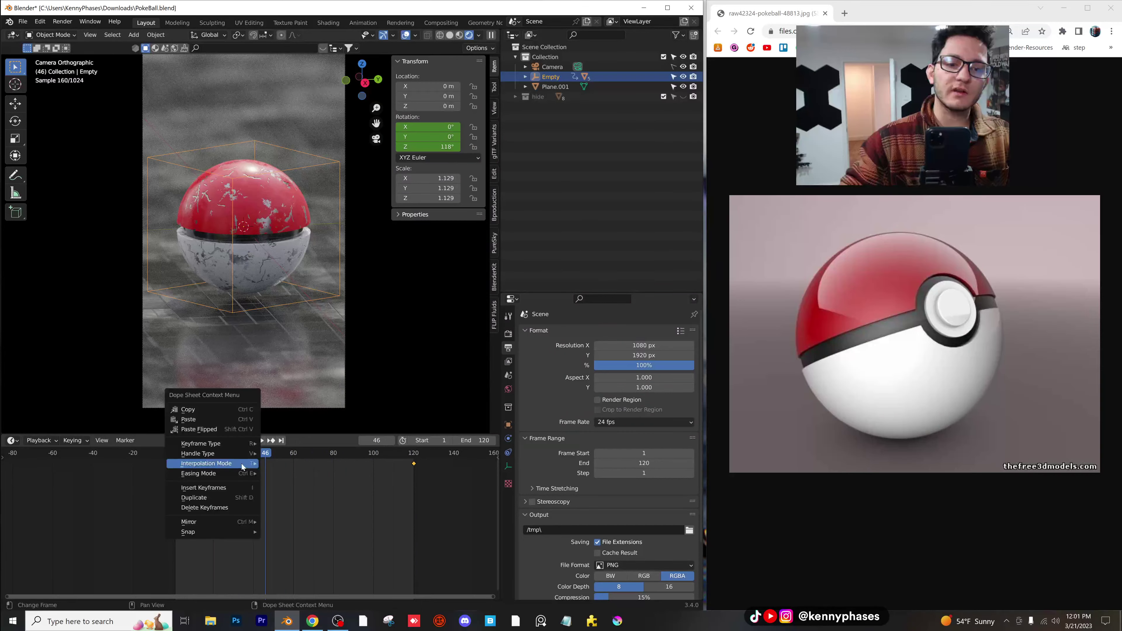
mouse_move(248, 465)
left_click(297, 492)
key("space")
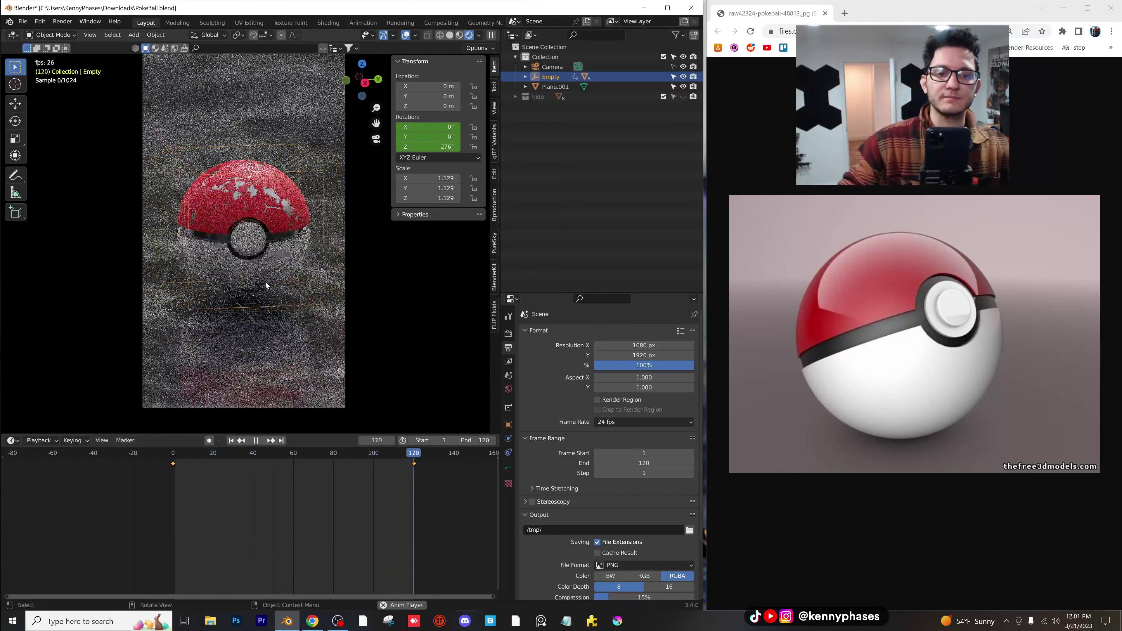
key("space")
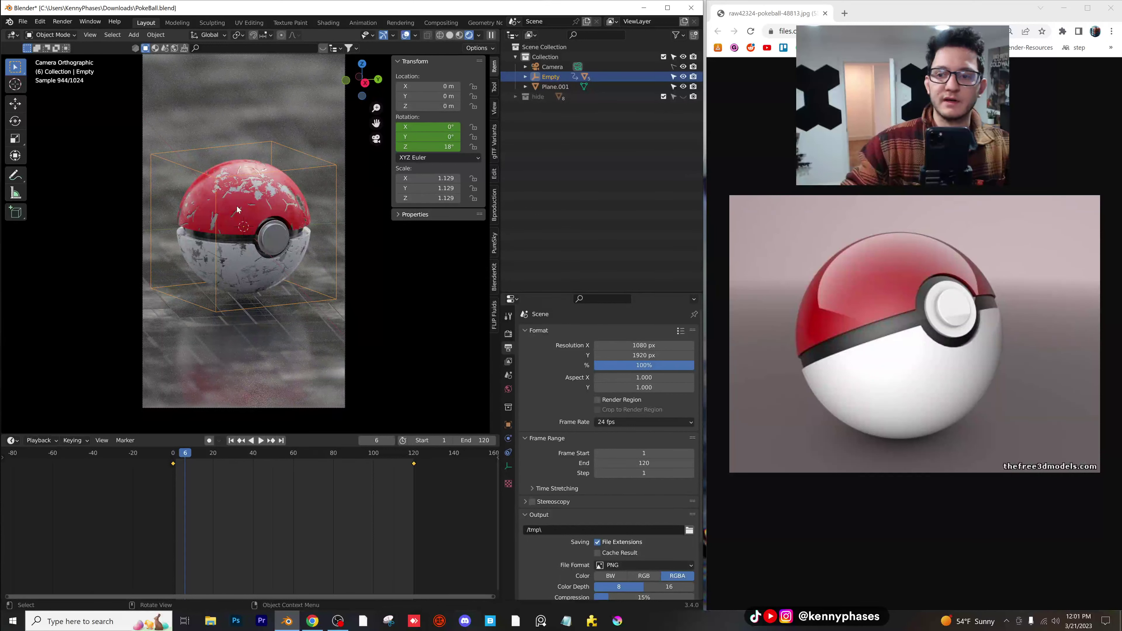
- Add a cylinder mesh at the origin and flatten it along Z to a scale of about 0.063
left_click(134, 35)
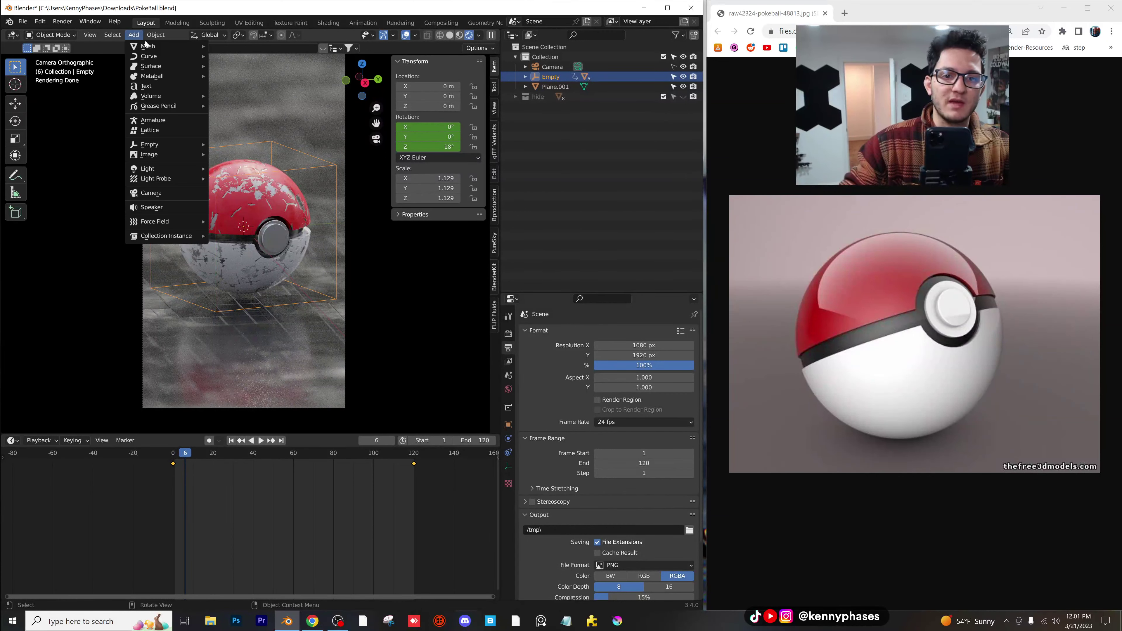
mouse_move(164, 49)
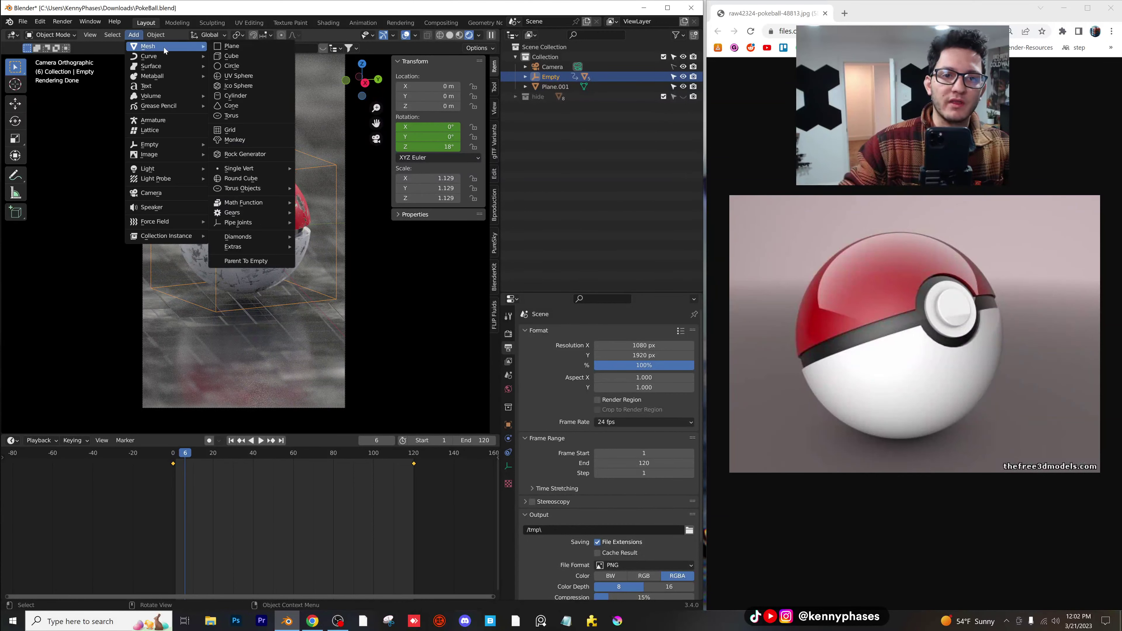
left_click(241, 98)
key("s")
key("z")
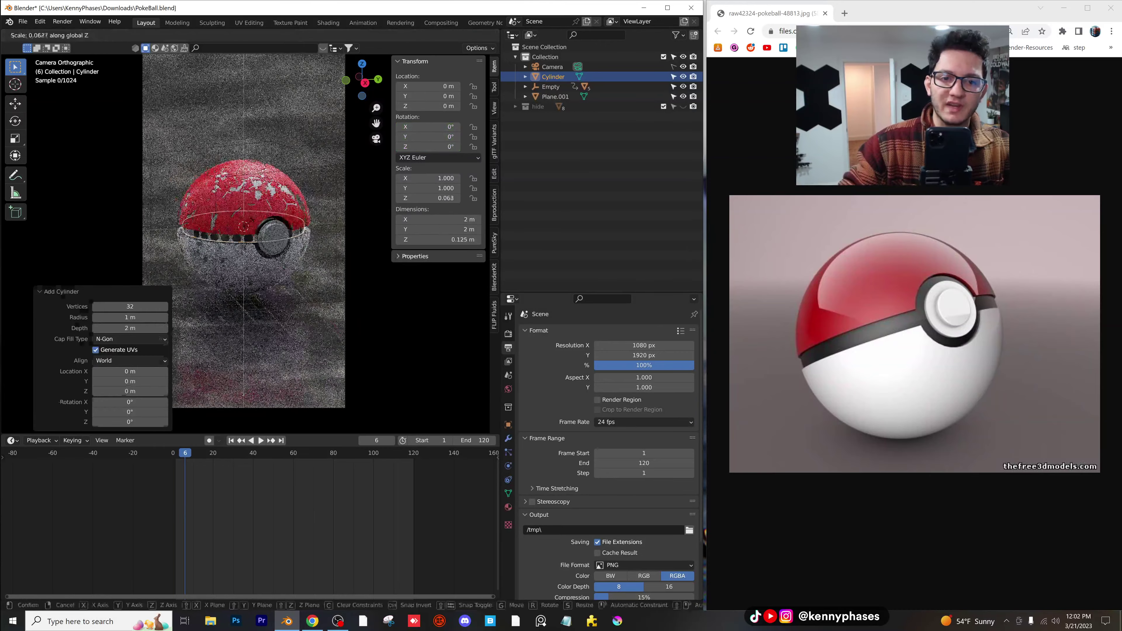
left_click(251, 220)
- Scale the flat cylinder up to about 3.42 m wide and lower it to about Z -1.14 m as a platform under the ball
key("s")
left_click(306, 223)
key("g")
key("z")
left_click(306, 290)
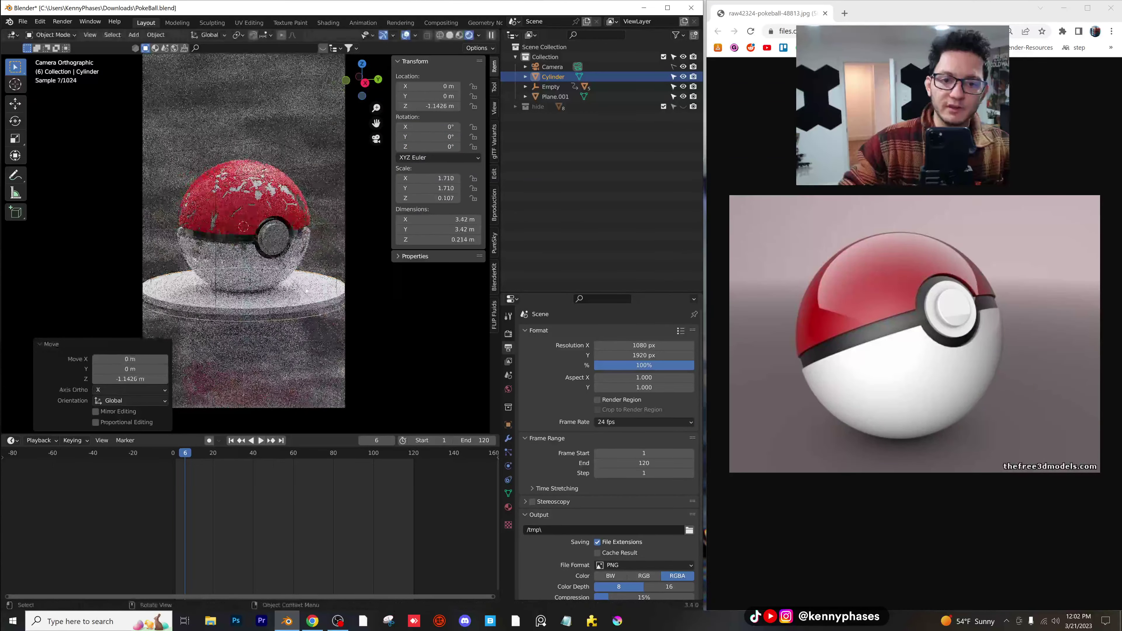
- Maximize the program window and shrink the timeline to give the camera view of the platform more room
scroll(305, 290, "up", 2)
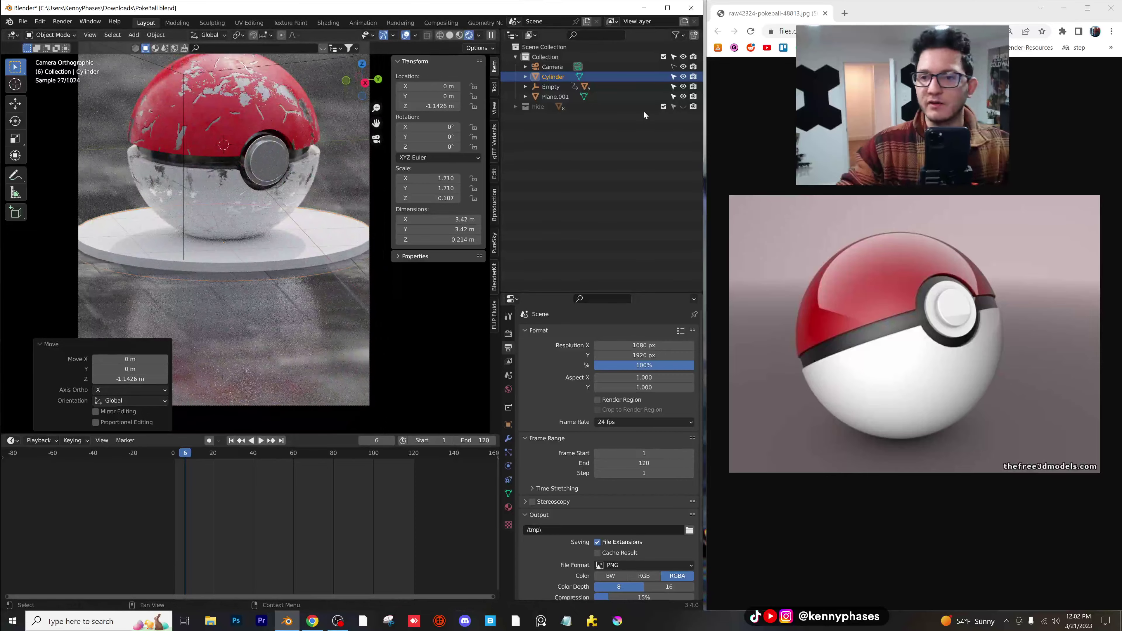
double_click(548, 13)
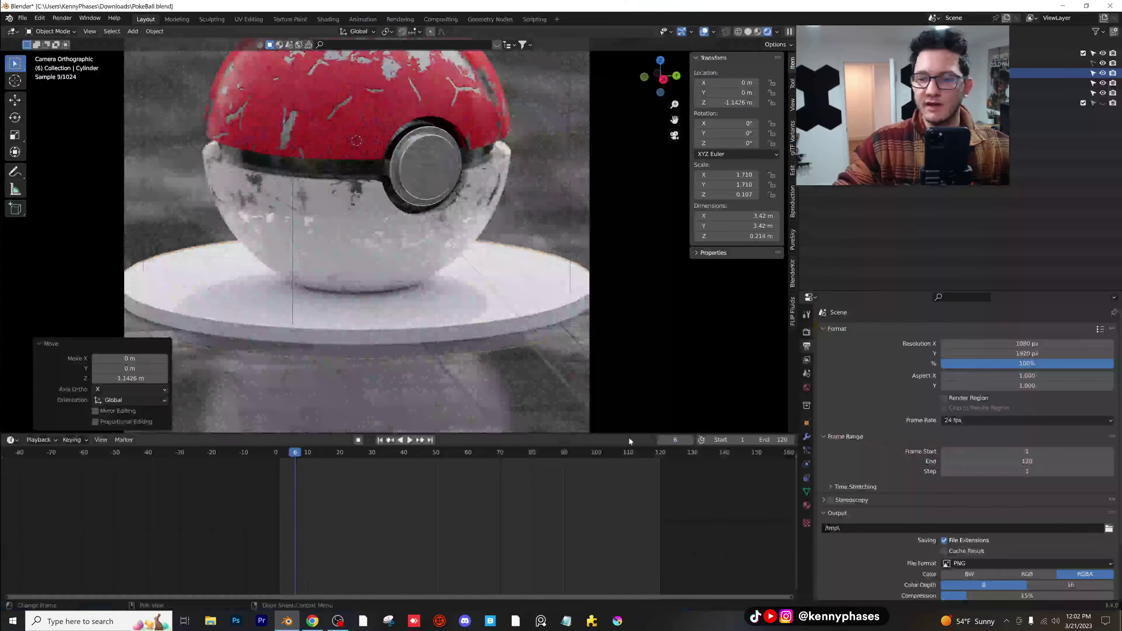
left_click_drag(628, 438, 618, 520)
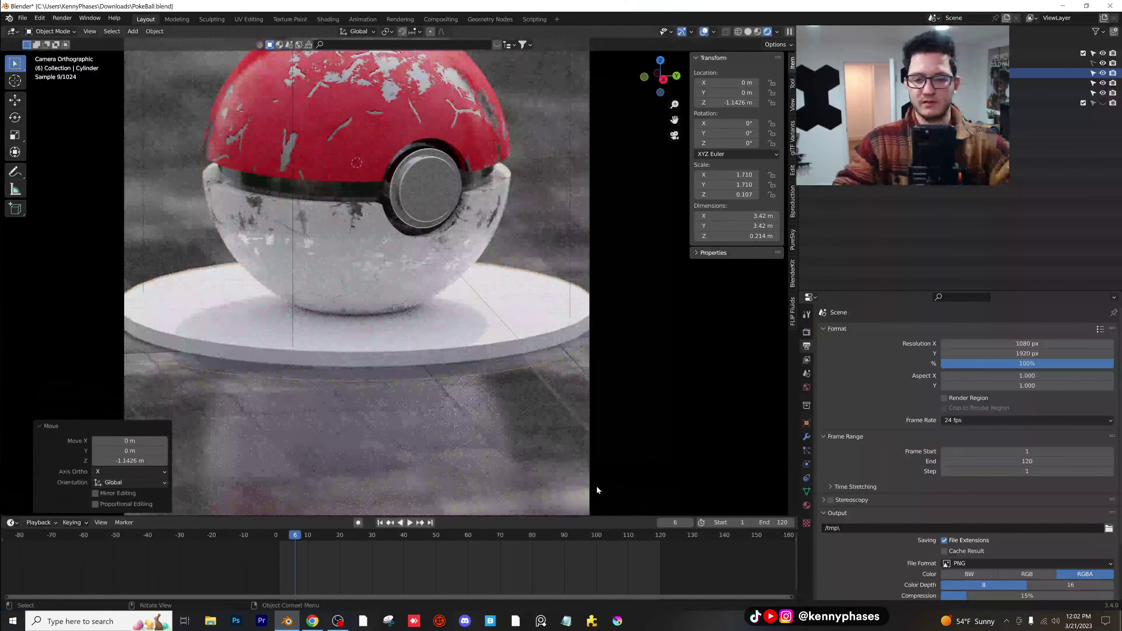
scroll(446, 345, "down", 3)
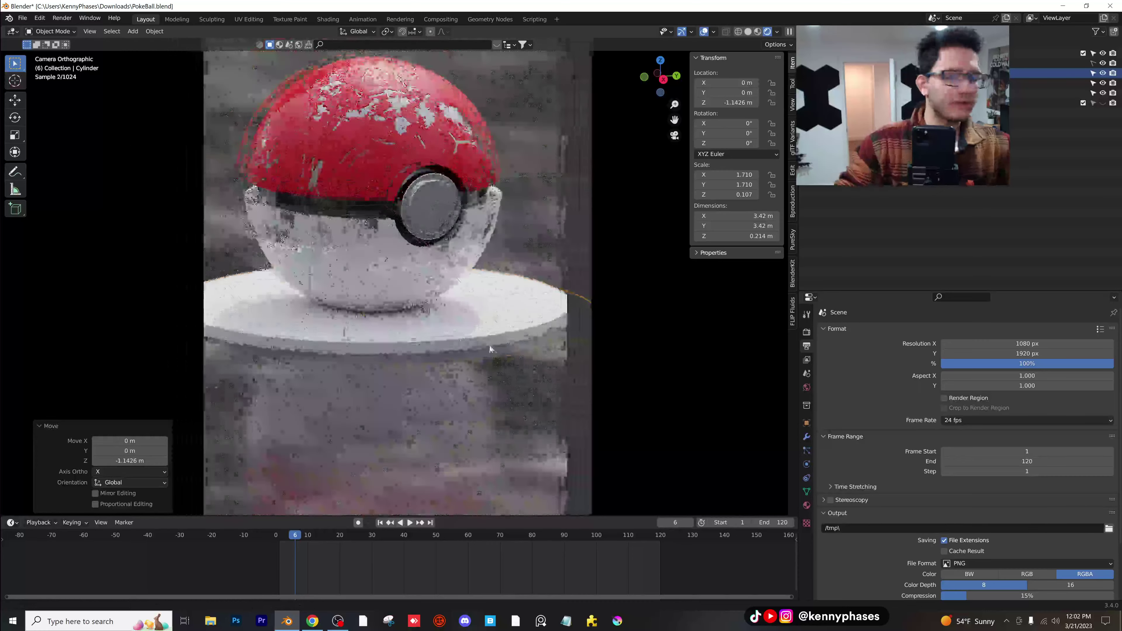
- Thin the platform cylinder to a Z scale of about 0.058 and lower it to about Z -1.25 m under the ball
left_click(510, 342)
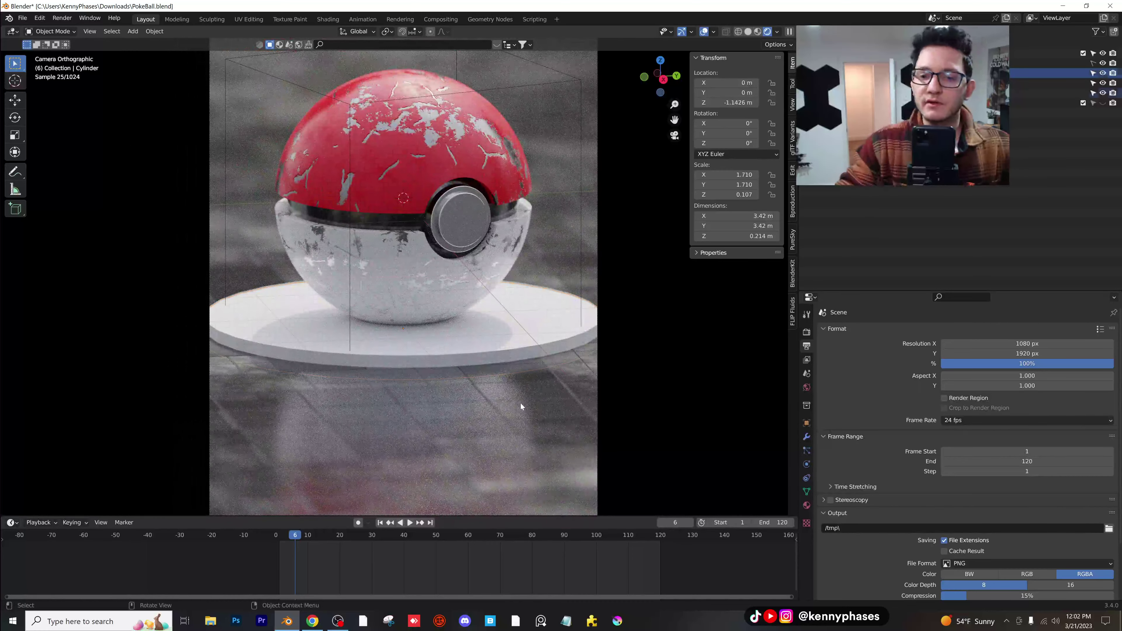
left_click(521, 404)
key("g")
key("z")
left_click(519, 422)
left_click(497, 350)
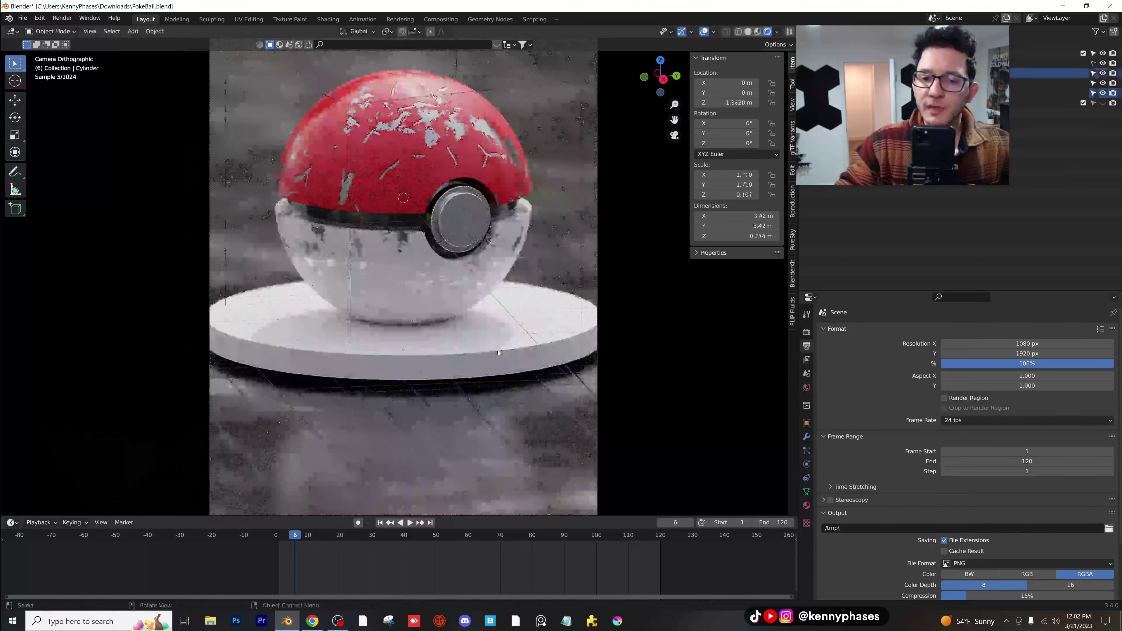
key("s")
key("z")
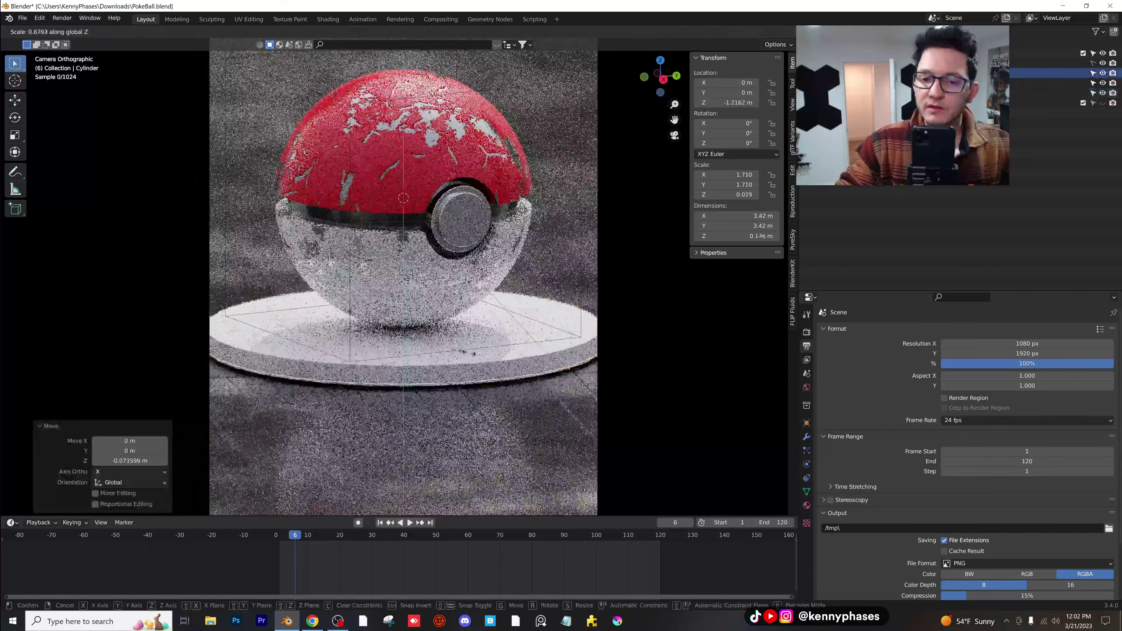
left_click(451, 350)
key("g")
key("z")
left_click(452, 354)
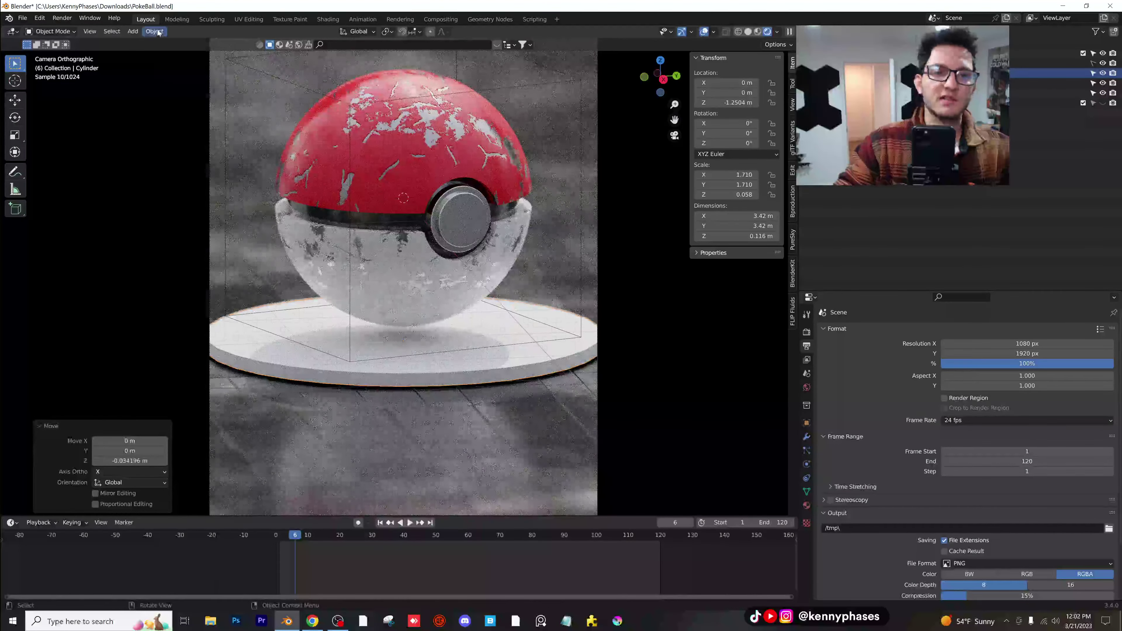
- Apply the platform cylinder's scale
left_click(155, 31)
mouse_move(175, 84)
left_click(267, 102)
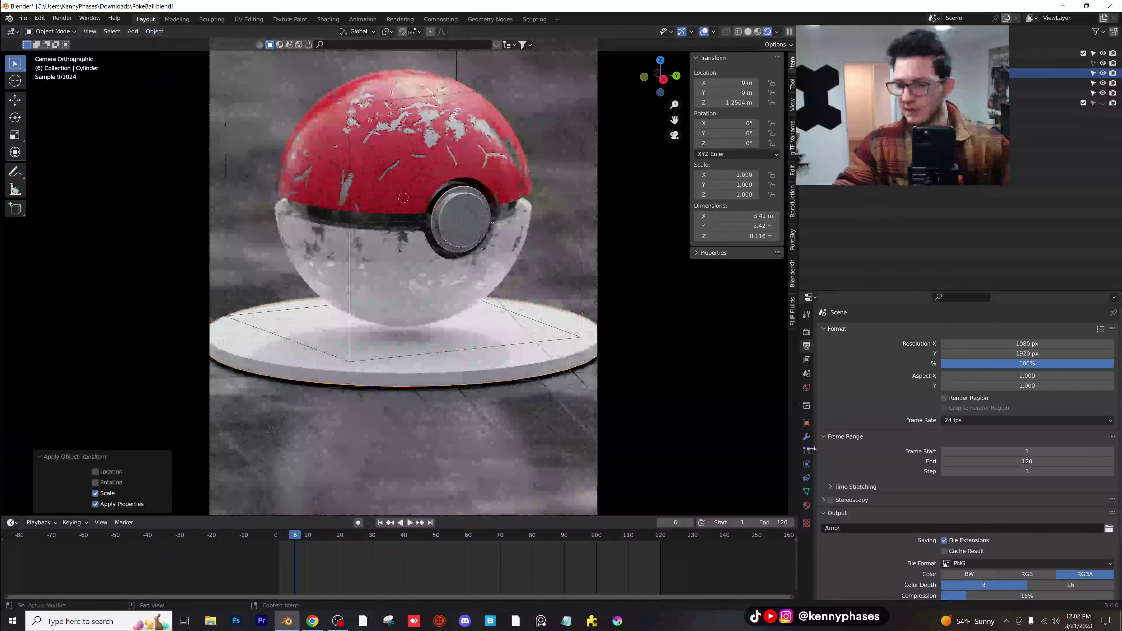
- Copy the modifiers from the ball's front button to the platform and set the platform's bevel amount to about 0.03 m
left_click(806, 451)
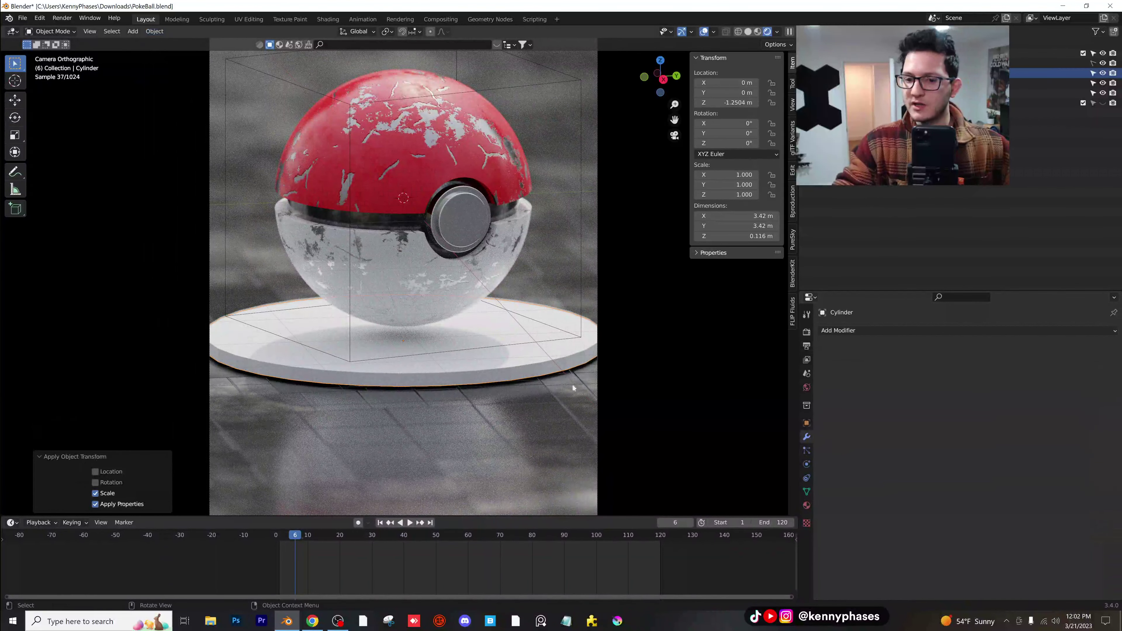
left_click(550, 361)
left_click(460, 218, "shift")
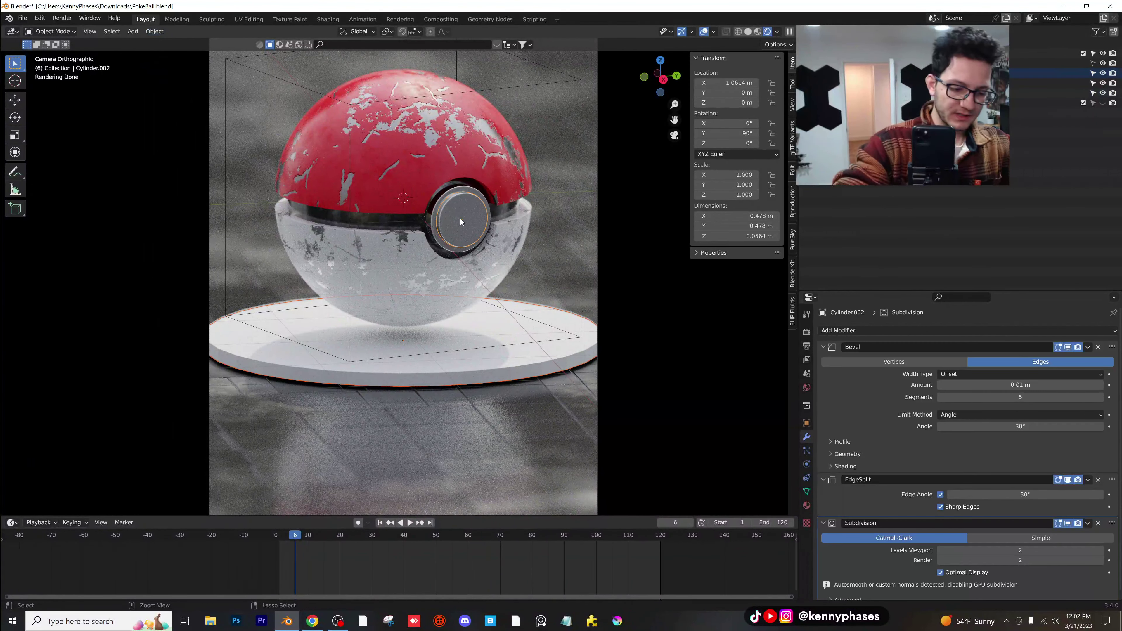
key("ctrl+l")
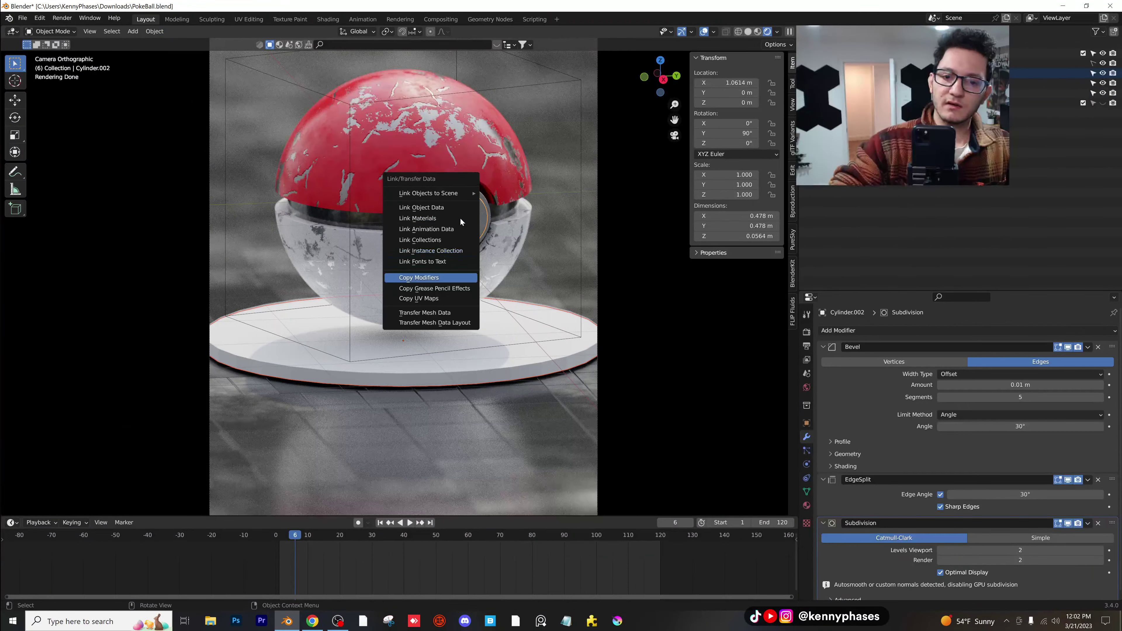
left_click(574, 356)
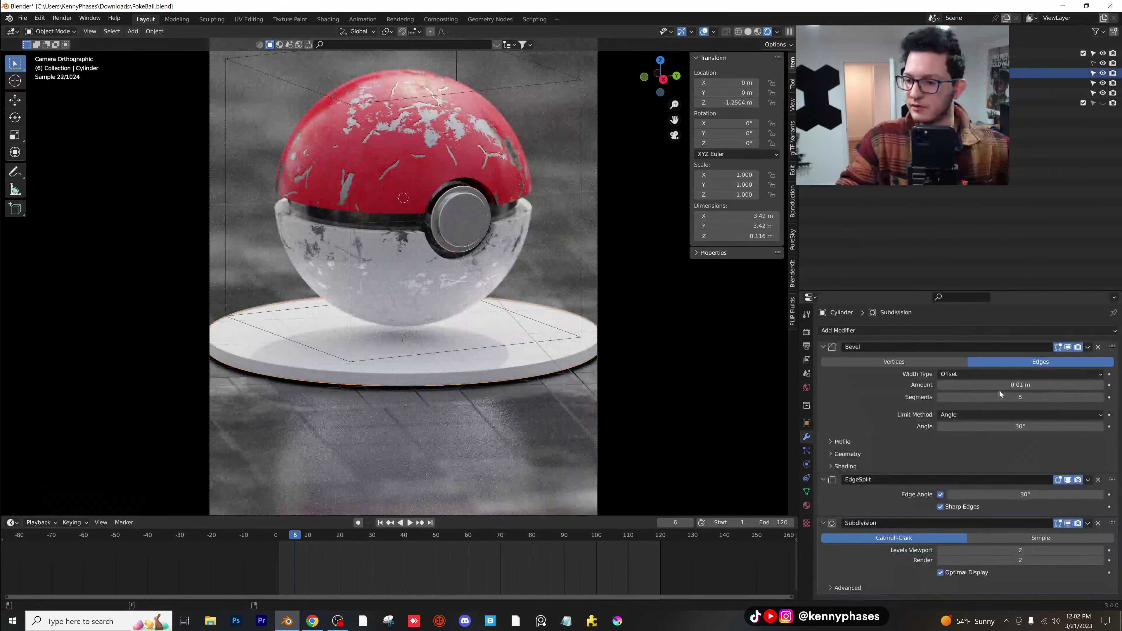
left_click_drag(999, 385, 1025, 385)
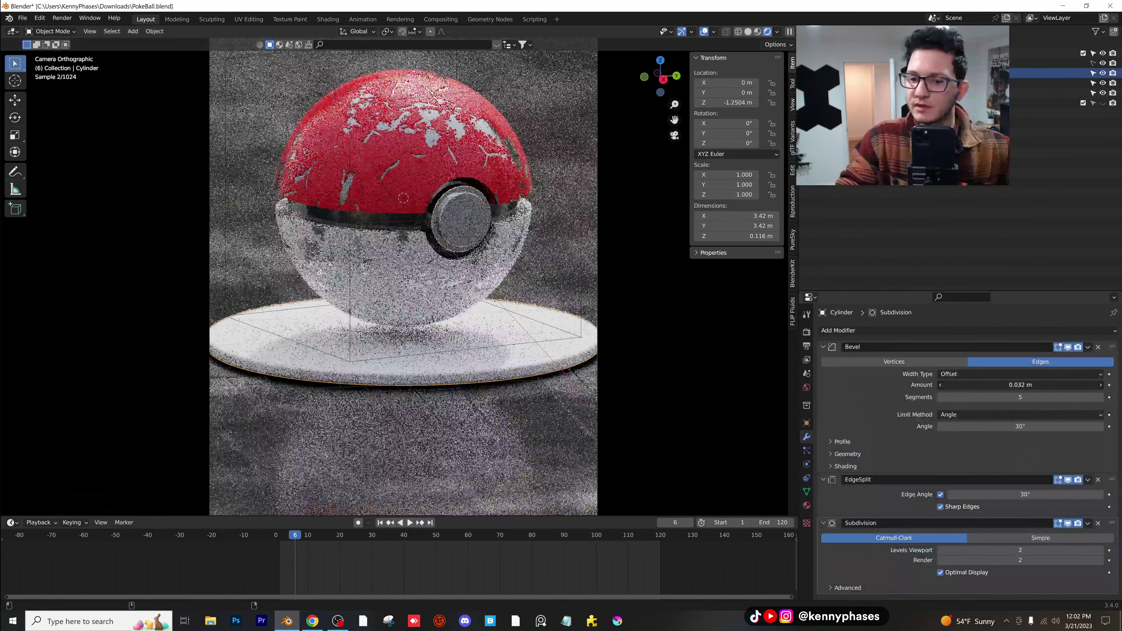
left_click_drag(703, 368, 700, 368)
- Create a new material on the platform with Metallic 1.0 and a roughness of about 0.39
left_click(806, 505)
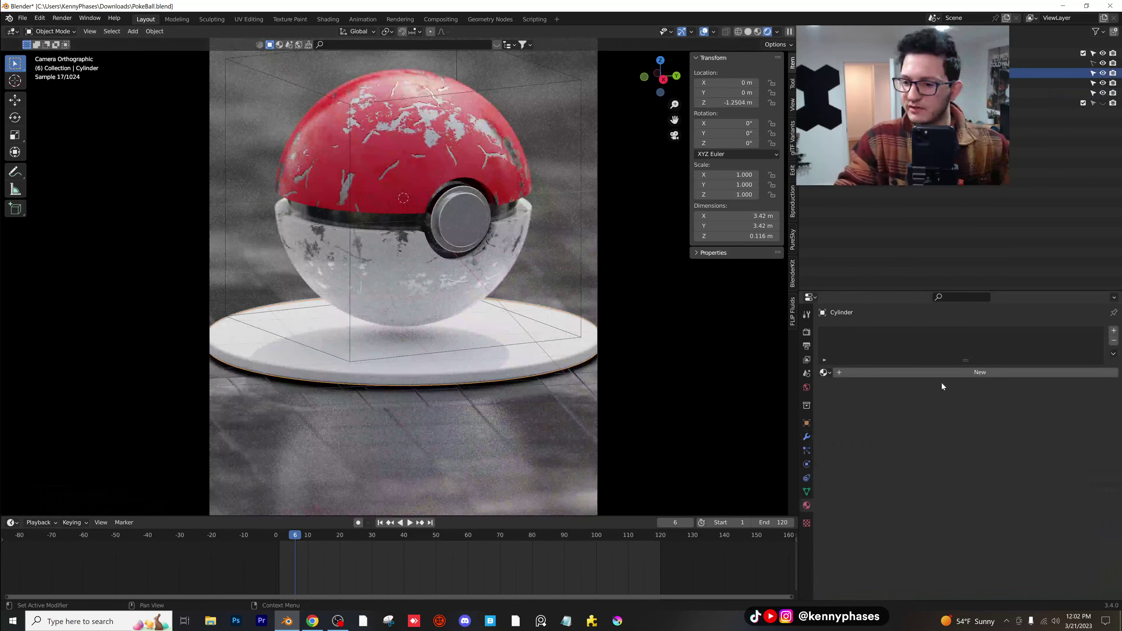
left_click(937, 373)
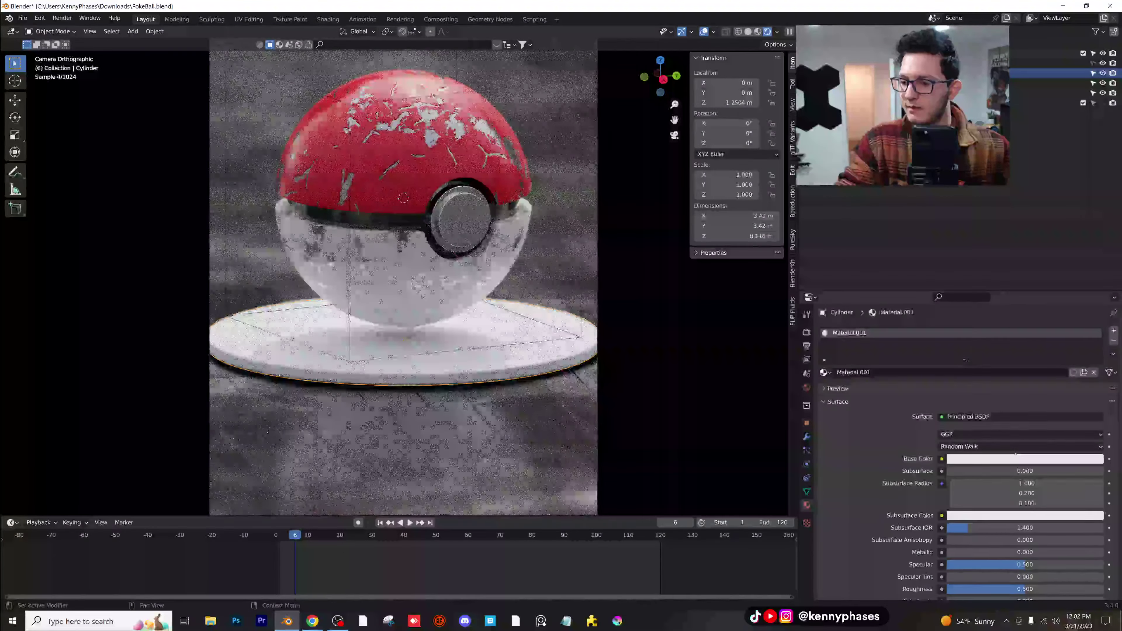
scroll(976, 508, "down", 4)
left_click_drag(1043, 518, 1026, 518)
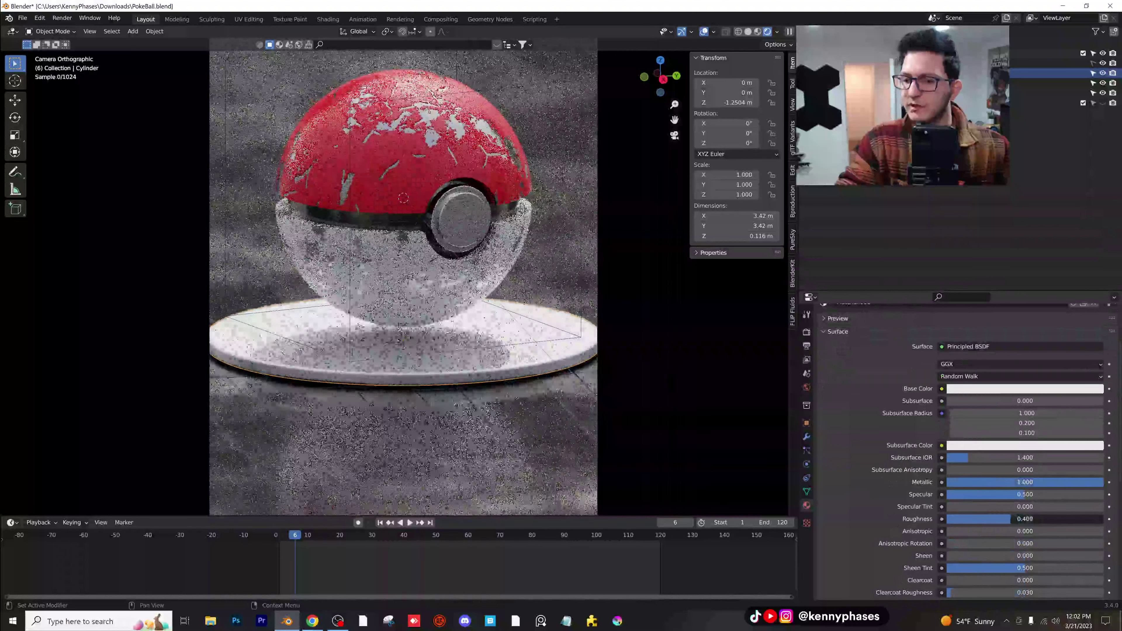
scroll(915, 361, "up", 3)
- Try the existing Bumped Metal and Blocks materials on the platform
left_click(824, 361)
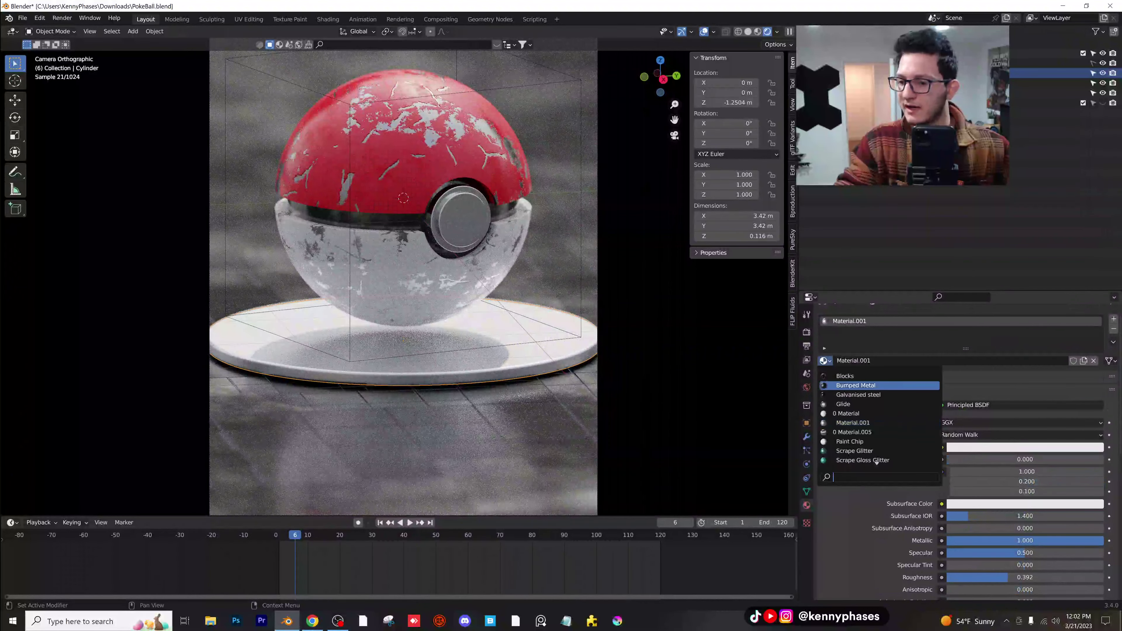
left_click(857, 385)
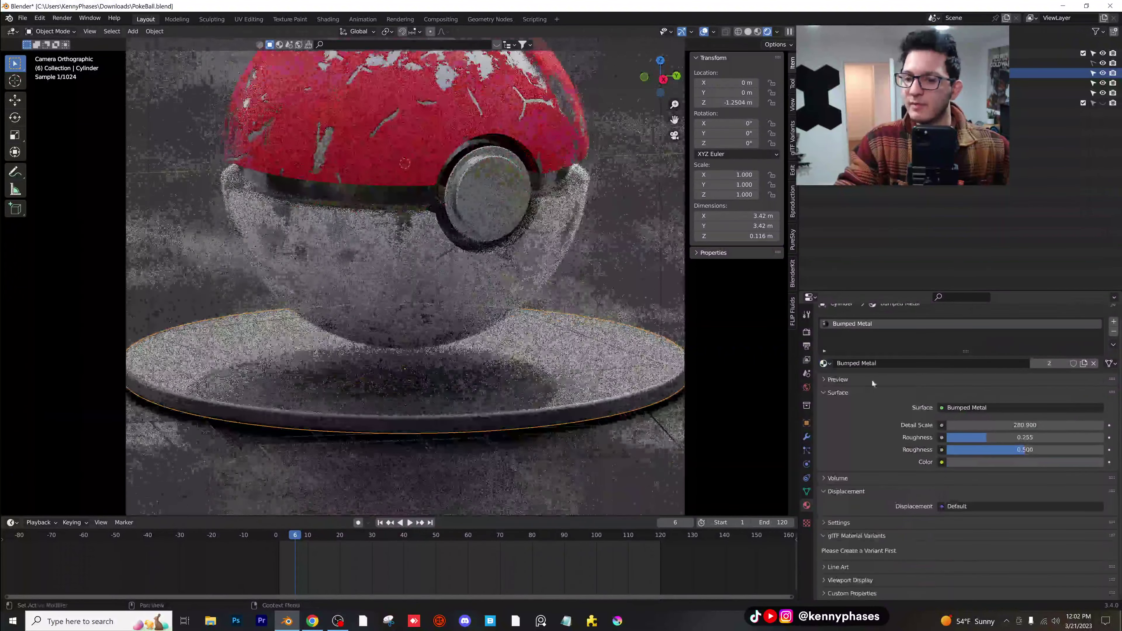
left_click(824, 365)
left_click(861, 380)
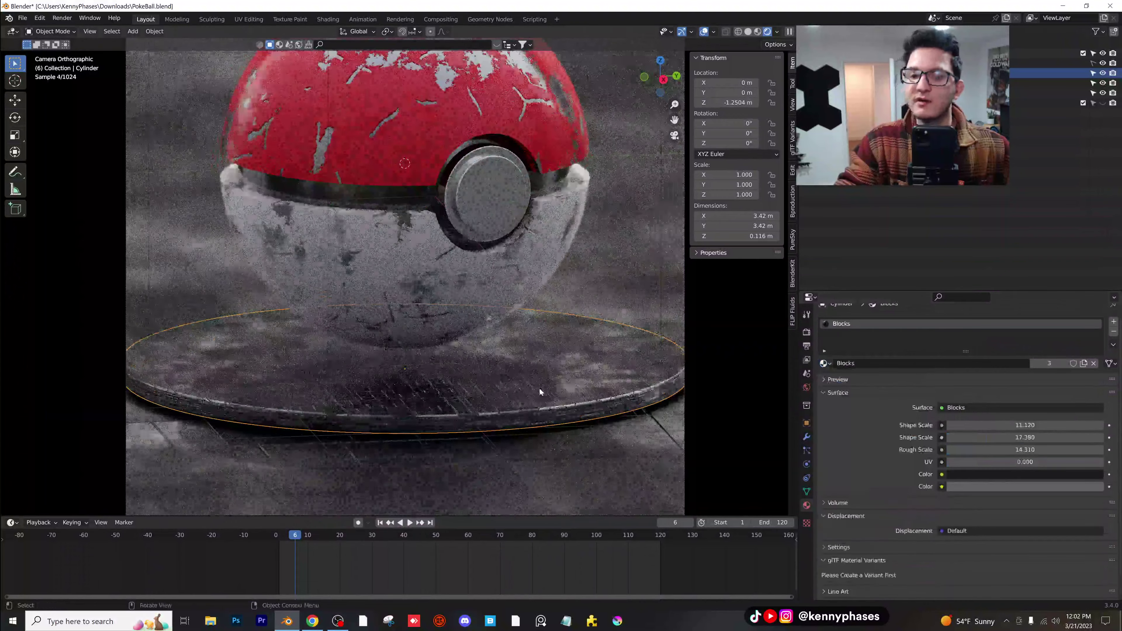
- Assign the Galvanised steel material to the platform and make it a separate single-user copy
left_click(822, 362)
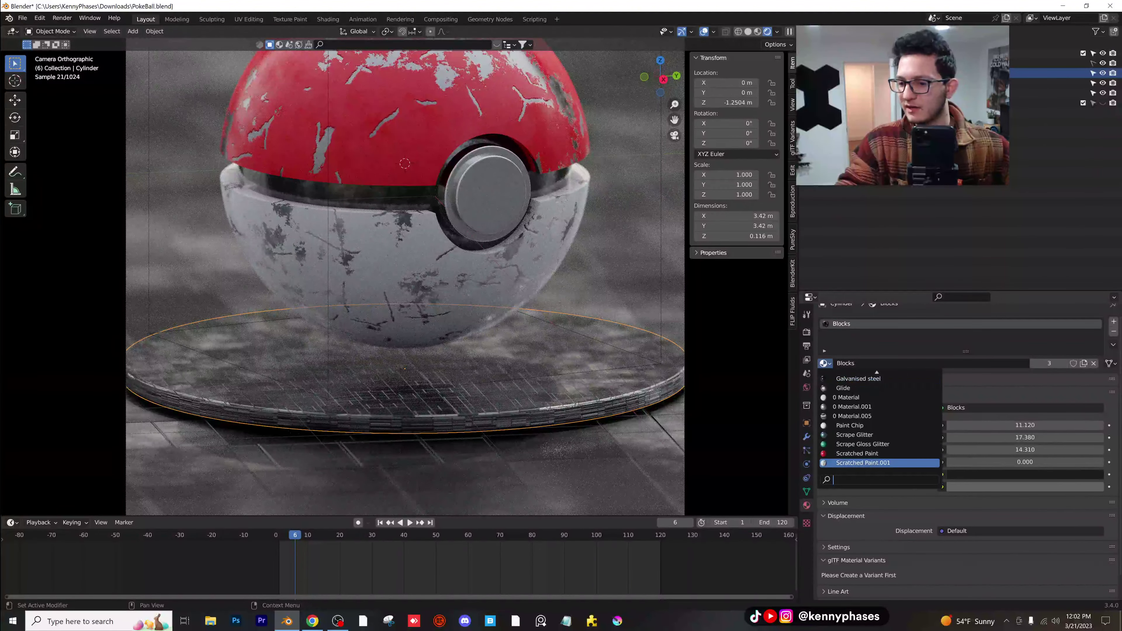
scroll(879, 420, "up", 10)
left_click(884, 398)
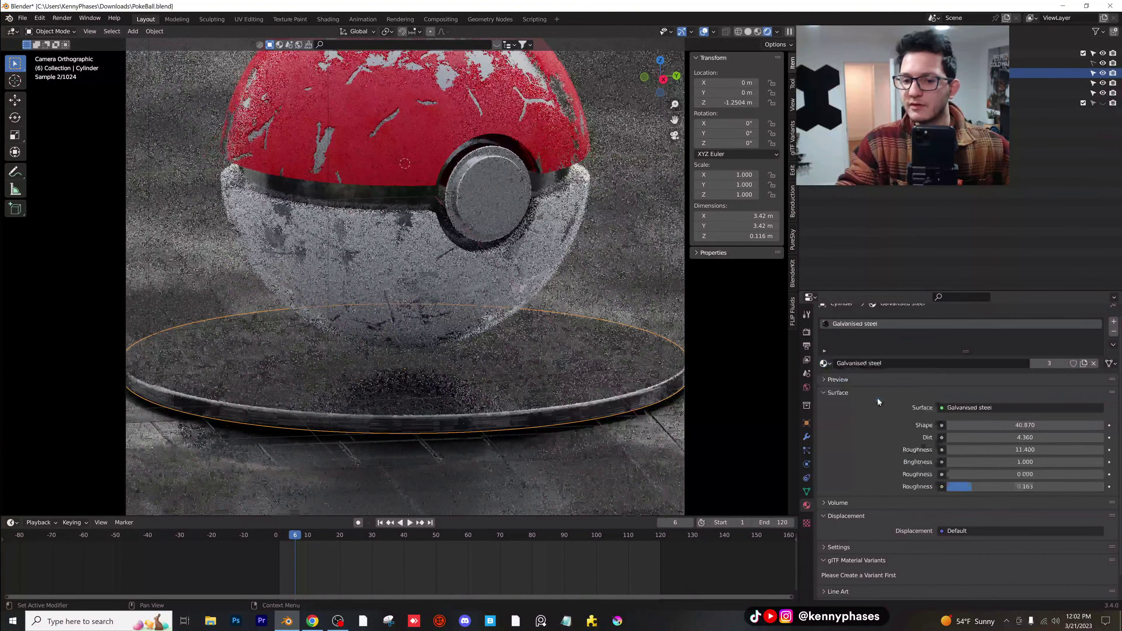
left_click(1083, 363)
- Try a Shape value of 2 on the platform's galvanised steel and inspect its rim and surface up close
scroll(501, 302, "up", 5)
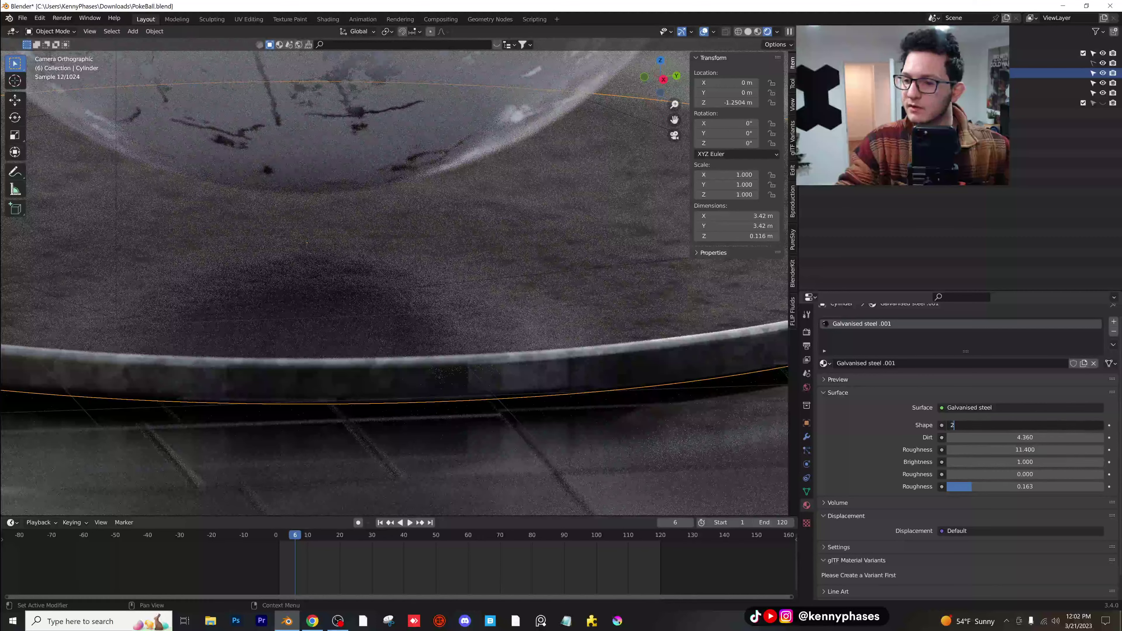
key("Return")
middle_click(586, 343)
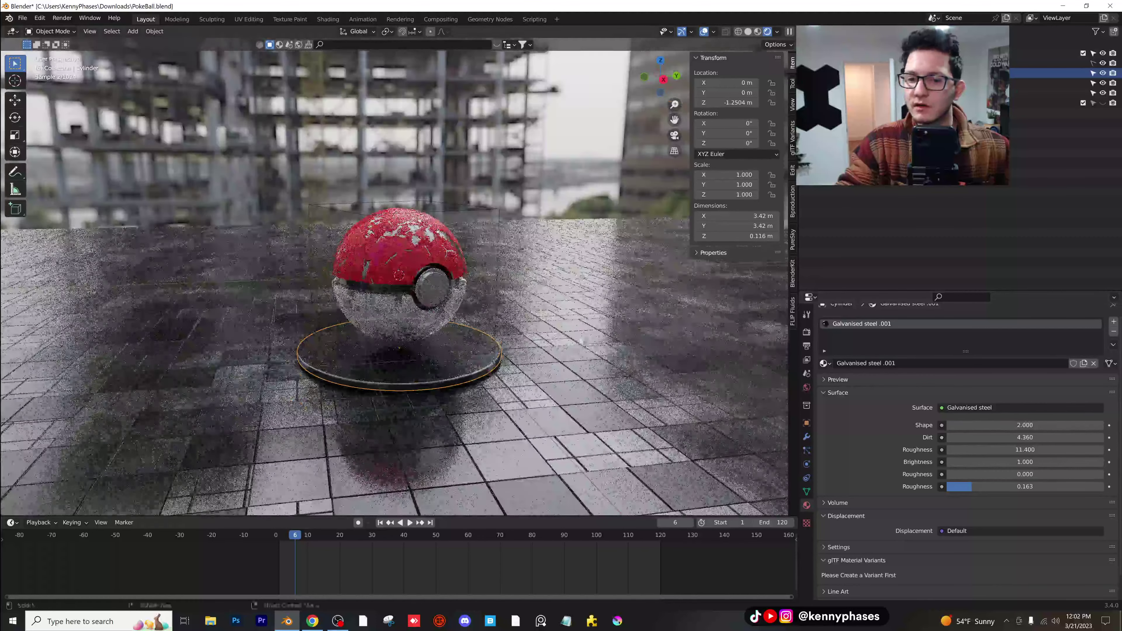
scroll(459, 338, "up", 5)
scroll(459, 339, "down", 1)
middle_click_drag(459, 471, 453, 198, "shift")
scroll(452, 347, "up", 5)
middle_click_drag(435, 263, 446, 266)
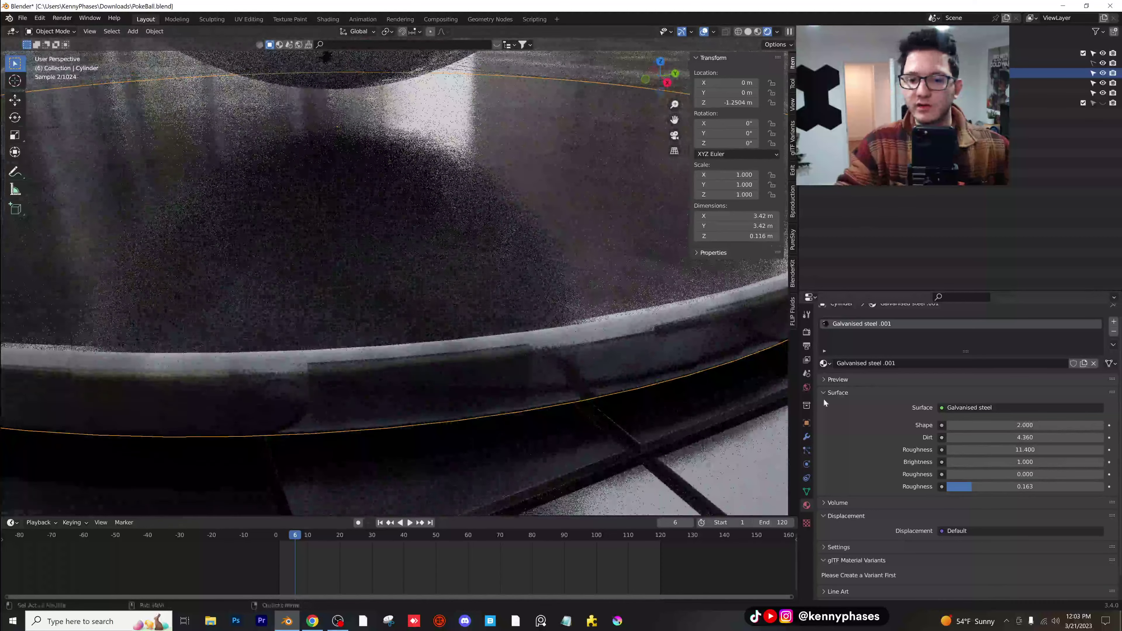
- Tune the platform's steel material to Shape about 20.8, the upper Roughness 1.2 and the middle Roughness about 0.44
left_click_drag(999, 425, 1089, 425)
left_click_drag(973, 474, 1029, 475)
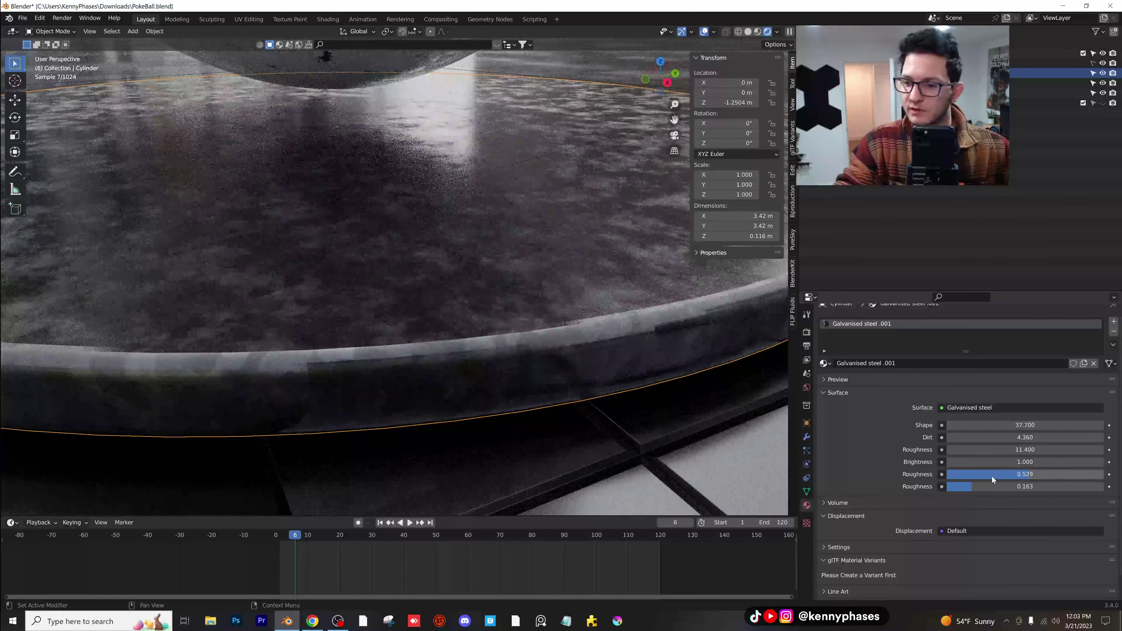
left_click_drag(992, 480, 977, 480)
left_click_drag(1025, 449, 953, 425)
- Shade the platform auto smooth, return to the camera view and save the file
right_click(449, 346)
left_click(450, 346)
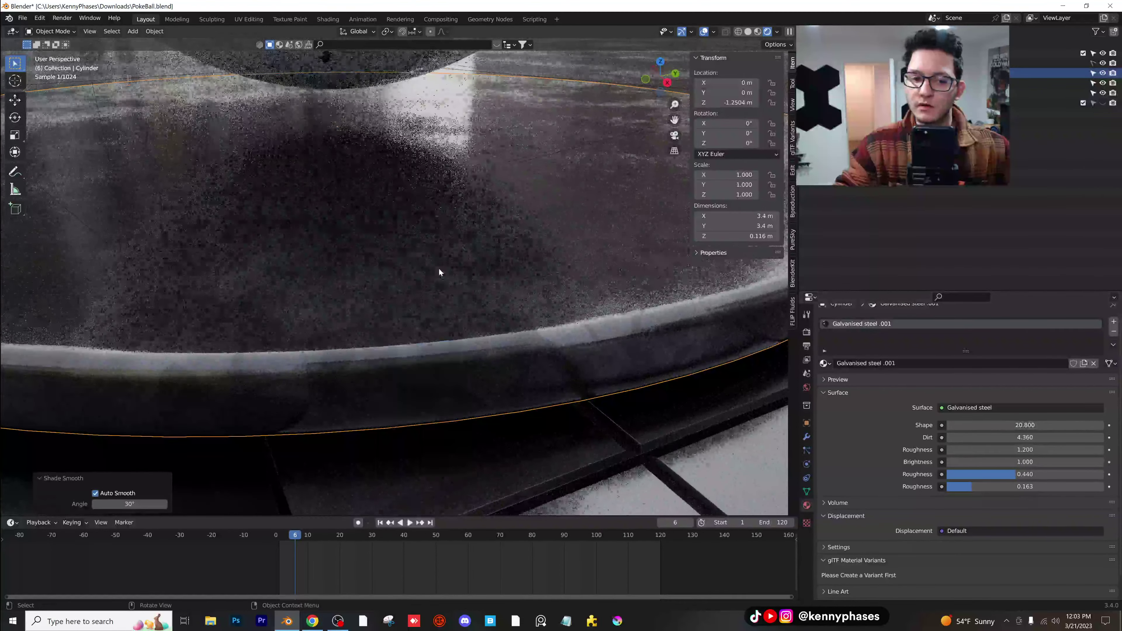
key("KP_0")
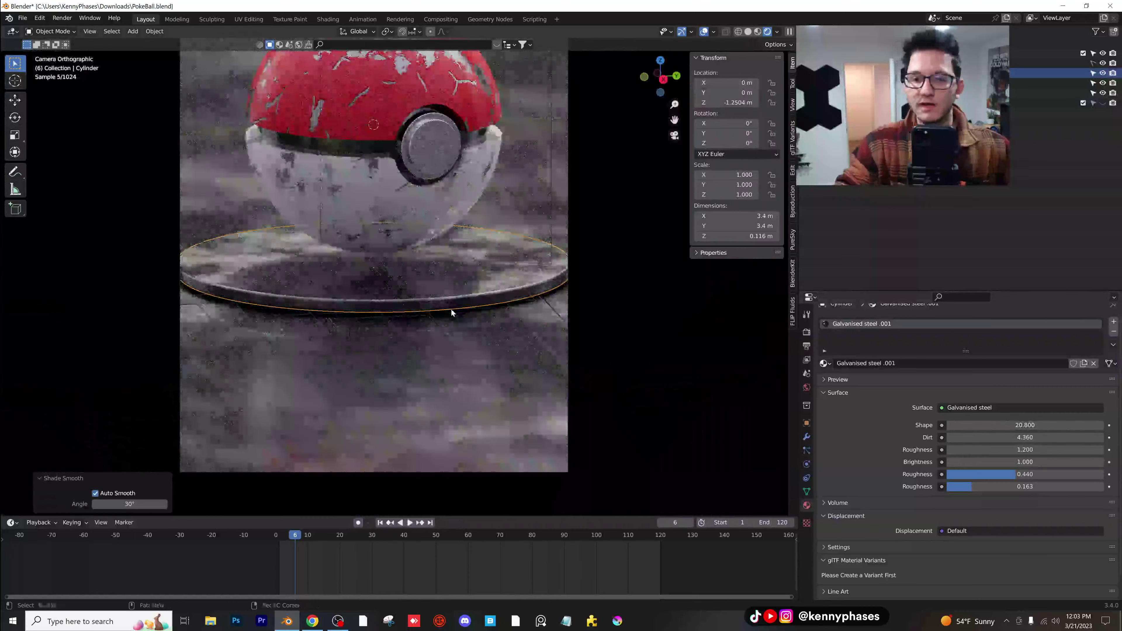
key("ctrl+s")
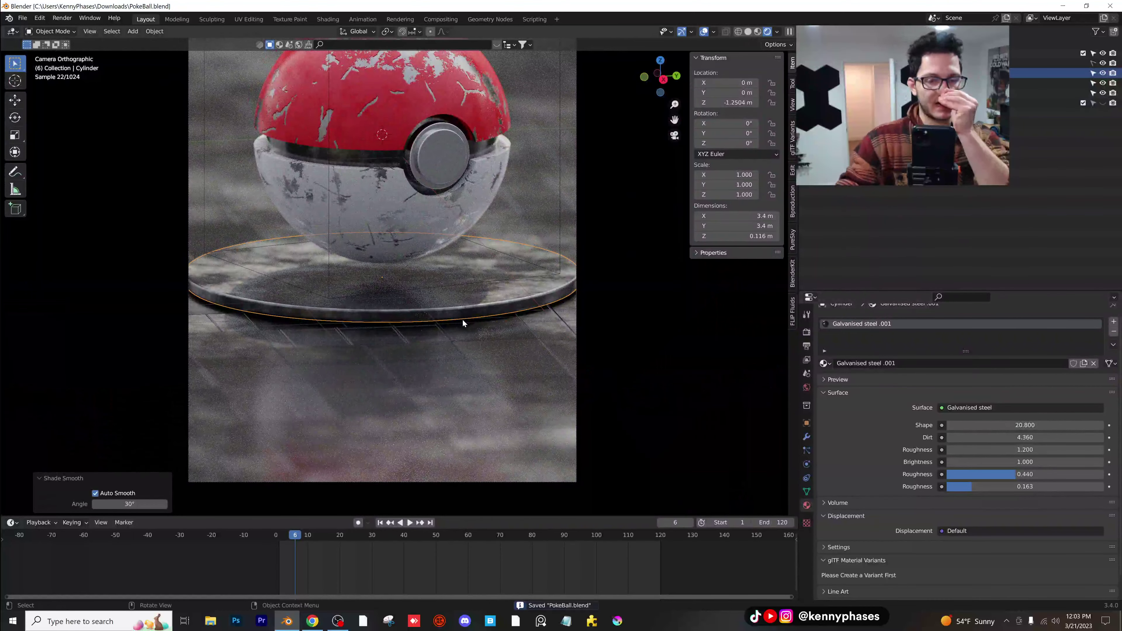
- Add a thin torus with a 1.7 m major radius and 0.015 m minor radius, and shade it auto smooth
left_click(133, 31)
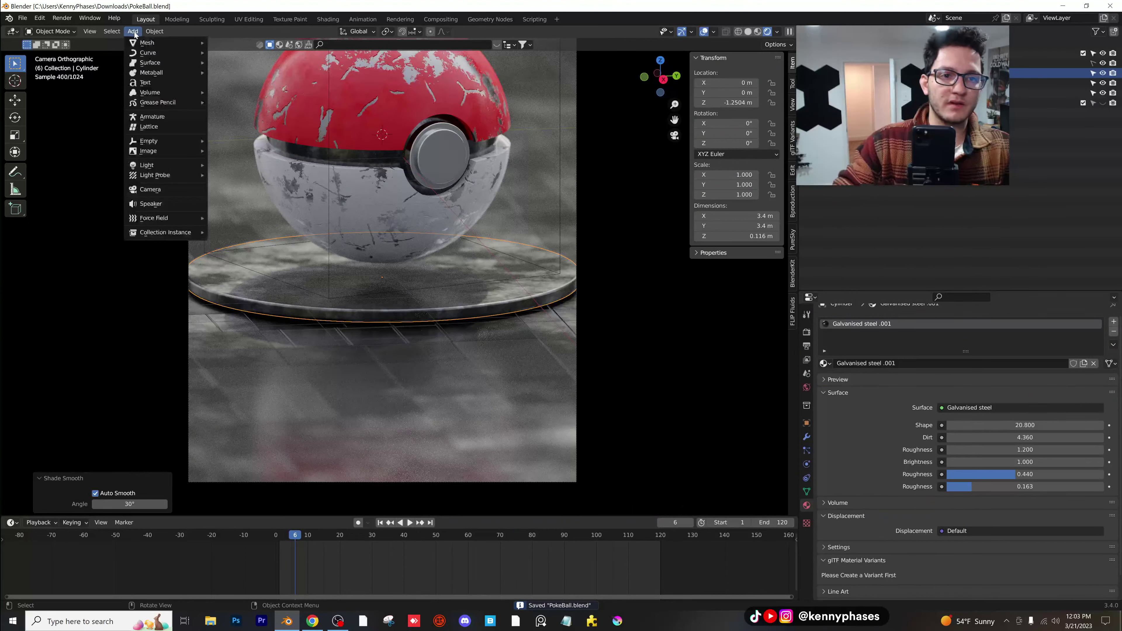
mouse_move(138, 43)
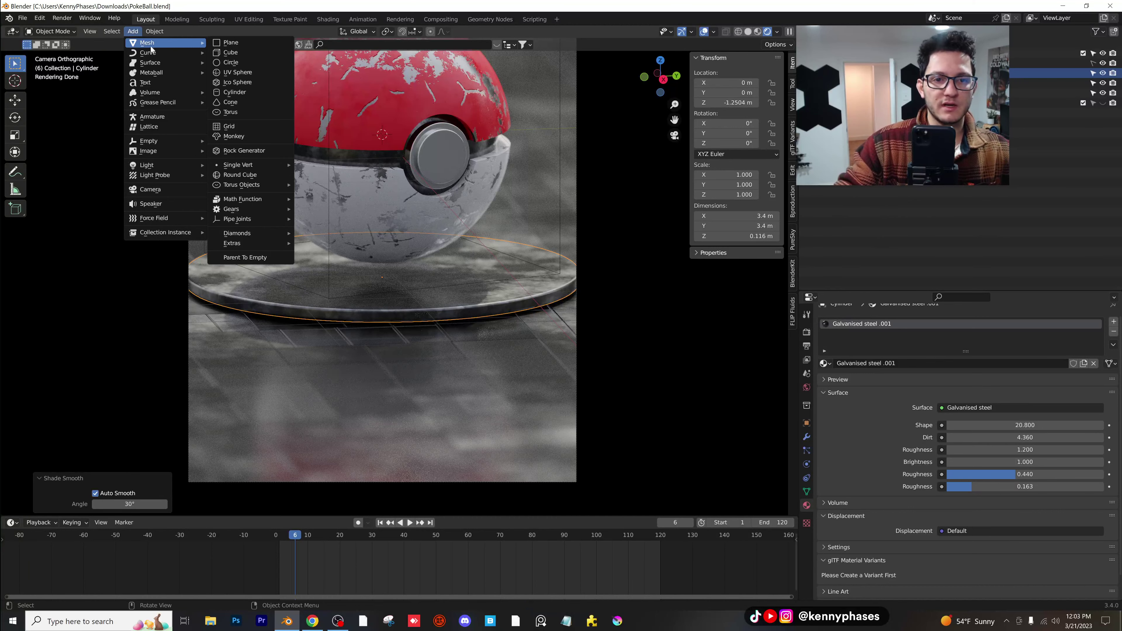
left_click(238, 113)
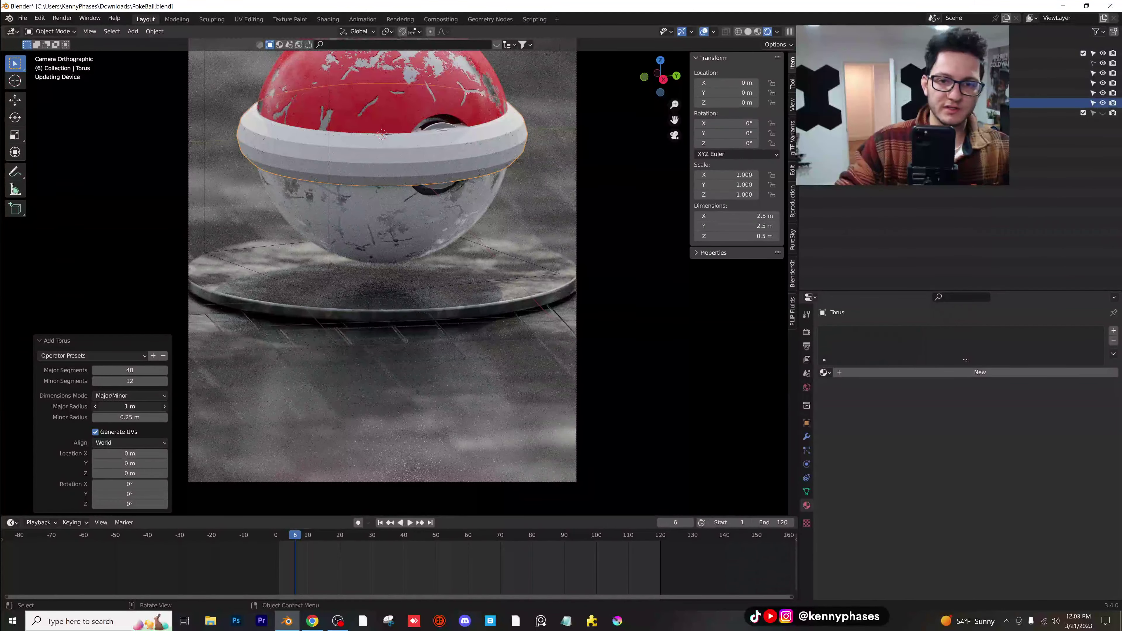
left_click_drag(130, 406, 63, 417)
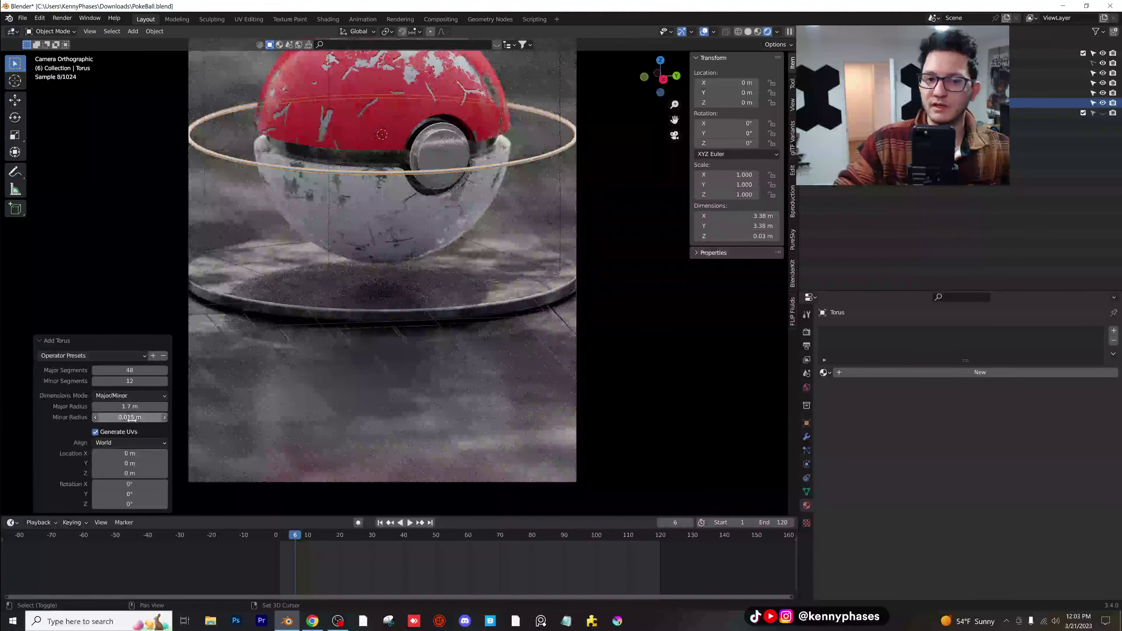
left_click(485, 164)
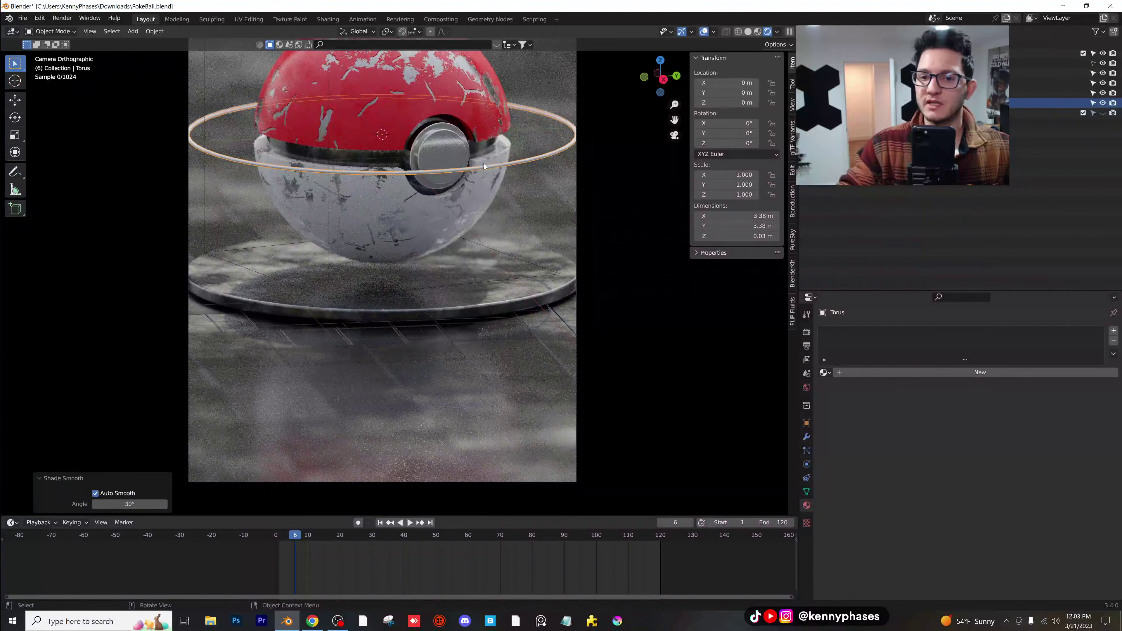
- Scale the torus to 0.91 and lower it to about Z -1.15 m so it rings the platform's top surface
key("g")
key("z")
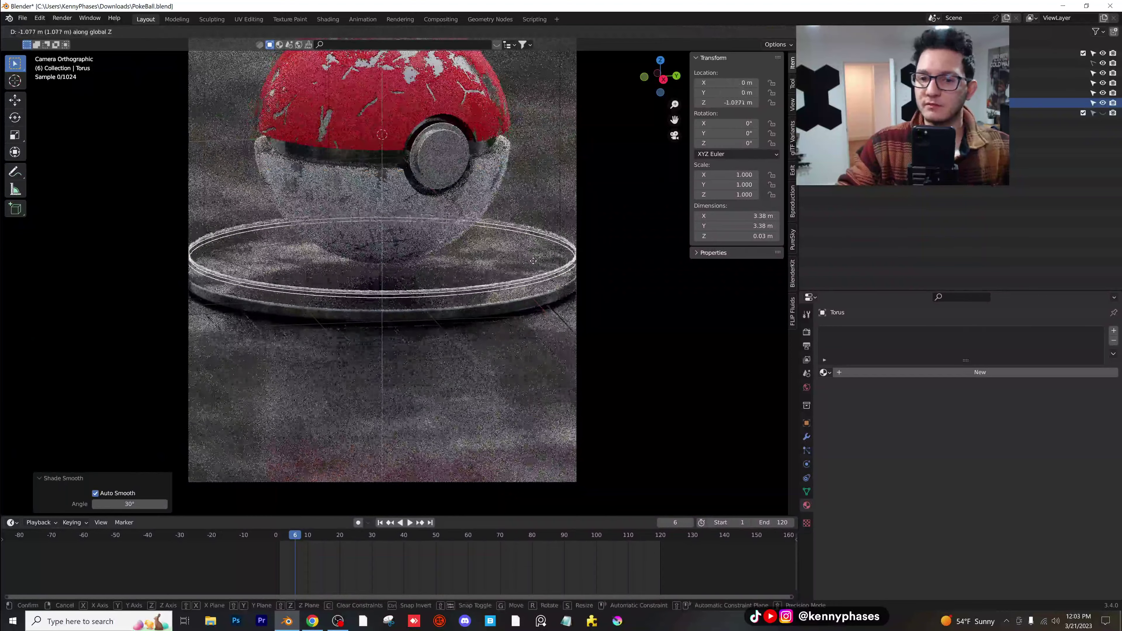
left_click(533, 262)
key("s")
left_click(574, 271)
key("g")
key("z")
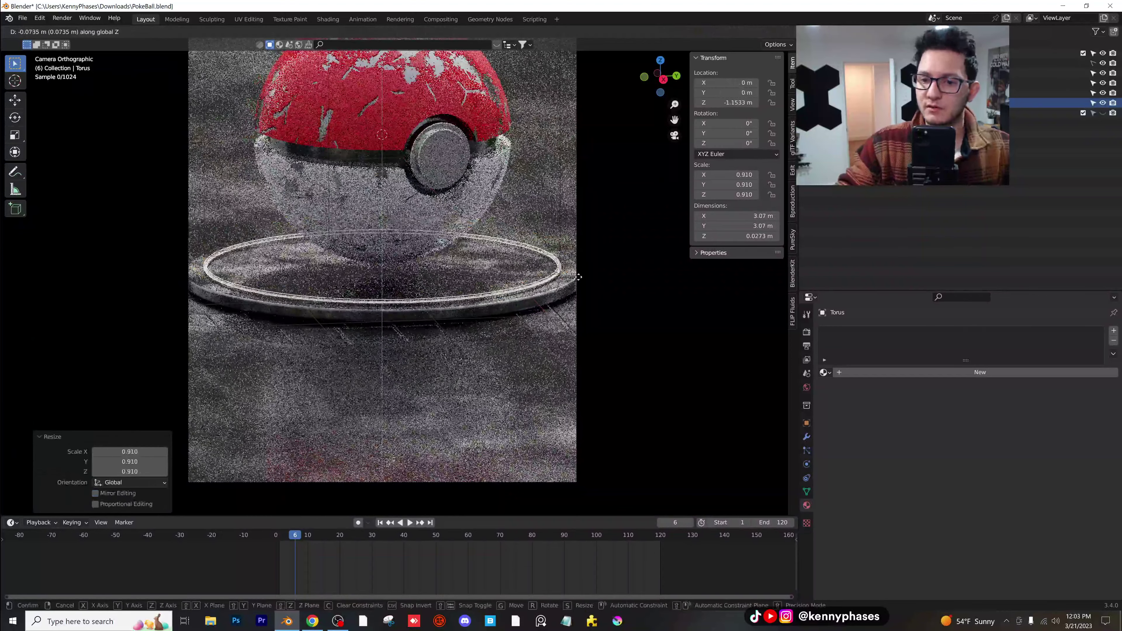
left_click(578, 277)
- Give the torus a new material with a white Emission surface at strength 5
left_click(862, 373)
left_click(954, 417)
left_click(897, 221)
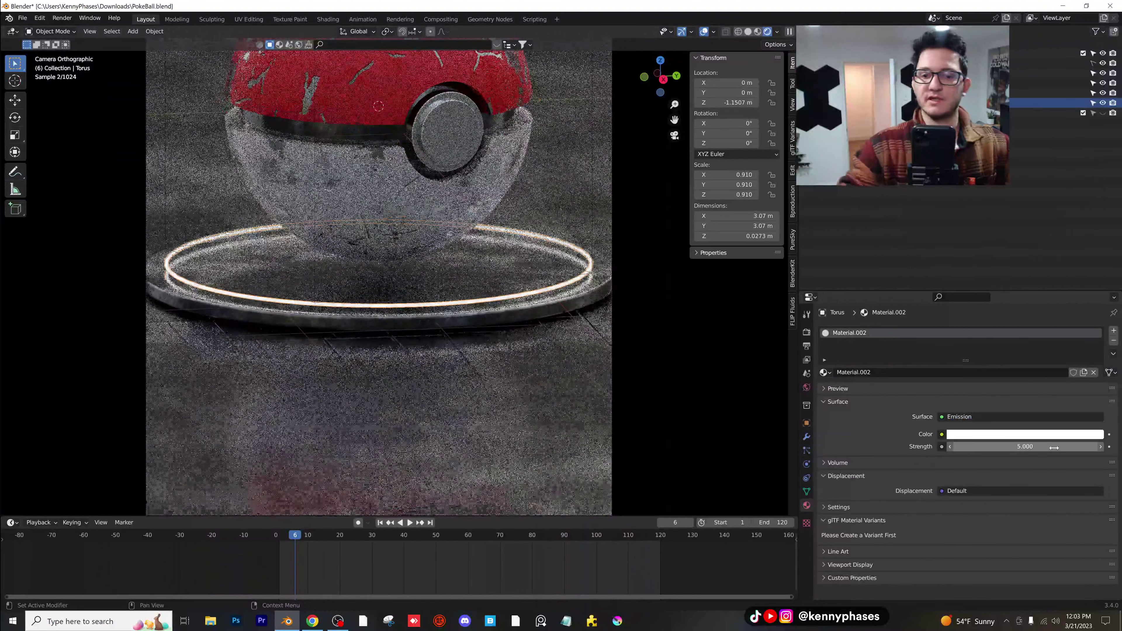
- Add a Bevel modifier to the glowing torus
left_click(804, 434)
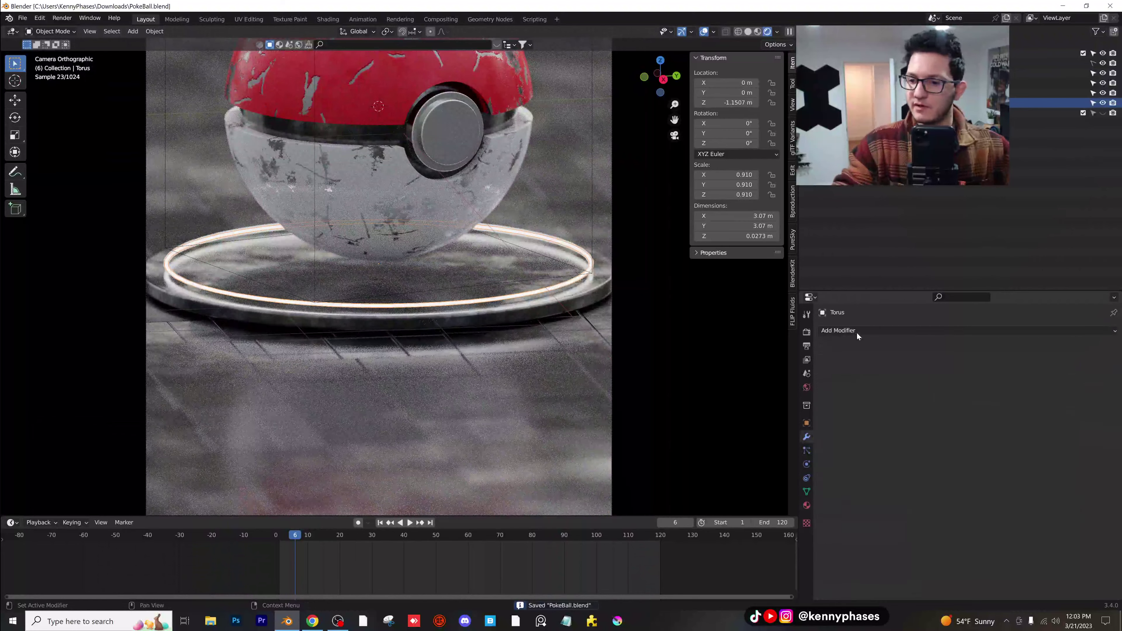
left_click(856, 331)
left_click(914, 365)
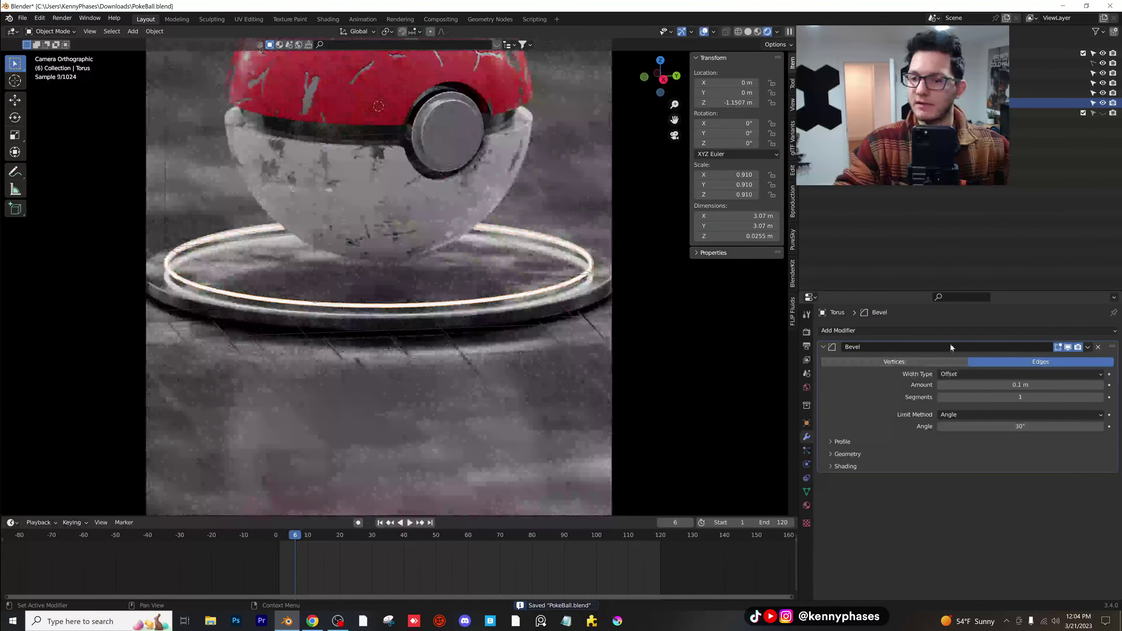
- Replace the glowing torus's Bevel modifier with an Array, setting the relative offset factor to X 0 and Z 1
left_click(1098, 347)
left_click(856, 330)
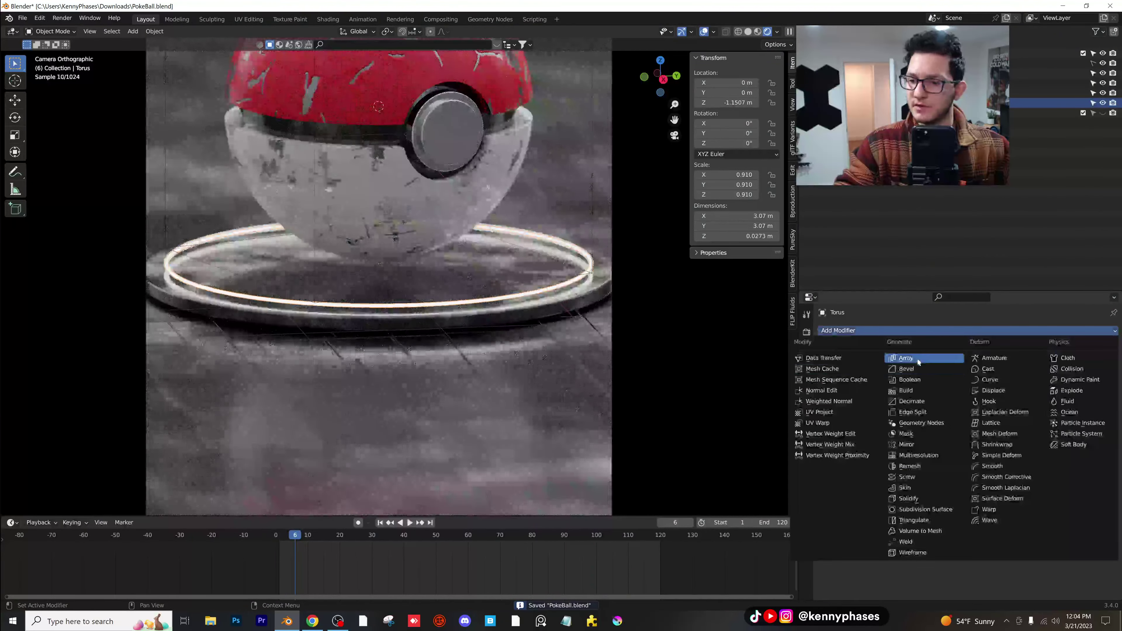
left_click(906, 359)
left_click(1020, 404)
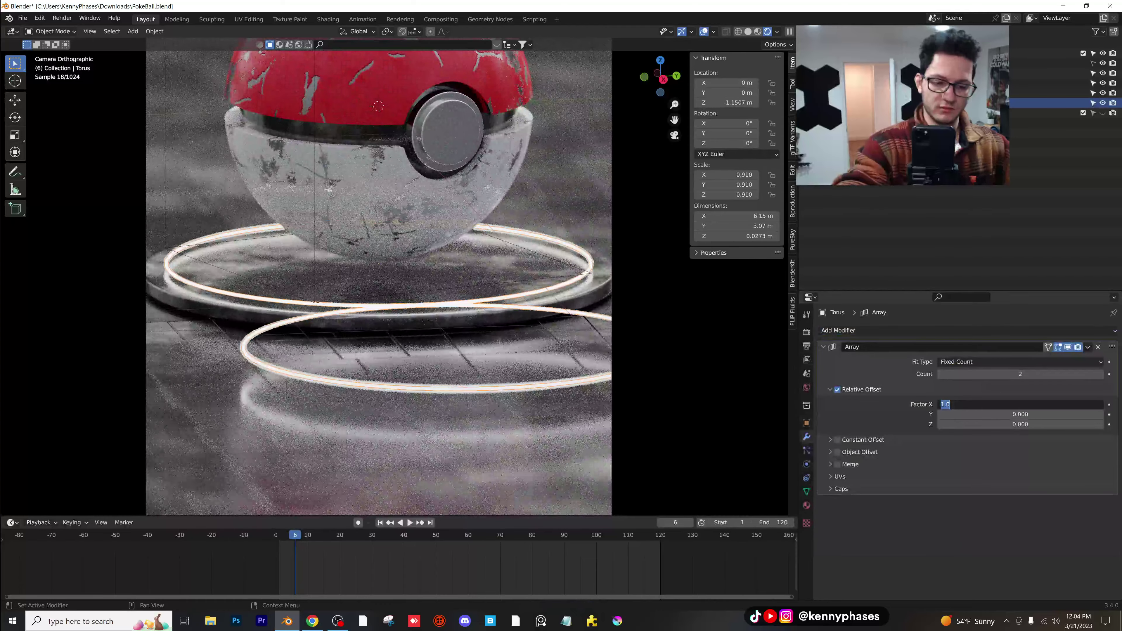
type("0")
key("Tab")
key("Tab")
type("1")
key("Return")
- Set the ring array's count to 4 and widen its relative Z offset factor to about 4.16
left_click_drag(1030, 425, 1071, 424)
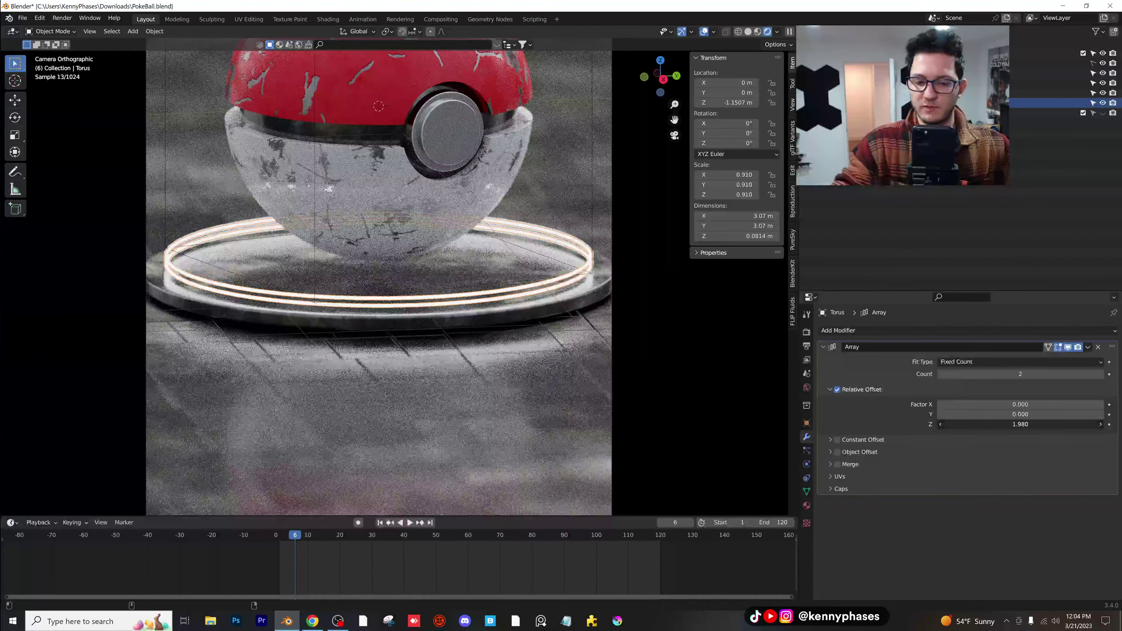
left_click(1100, 374)
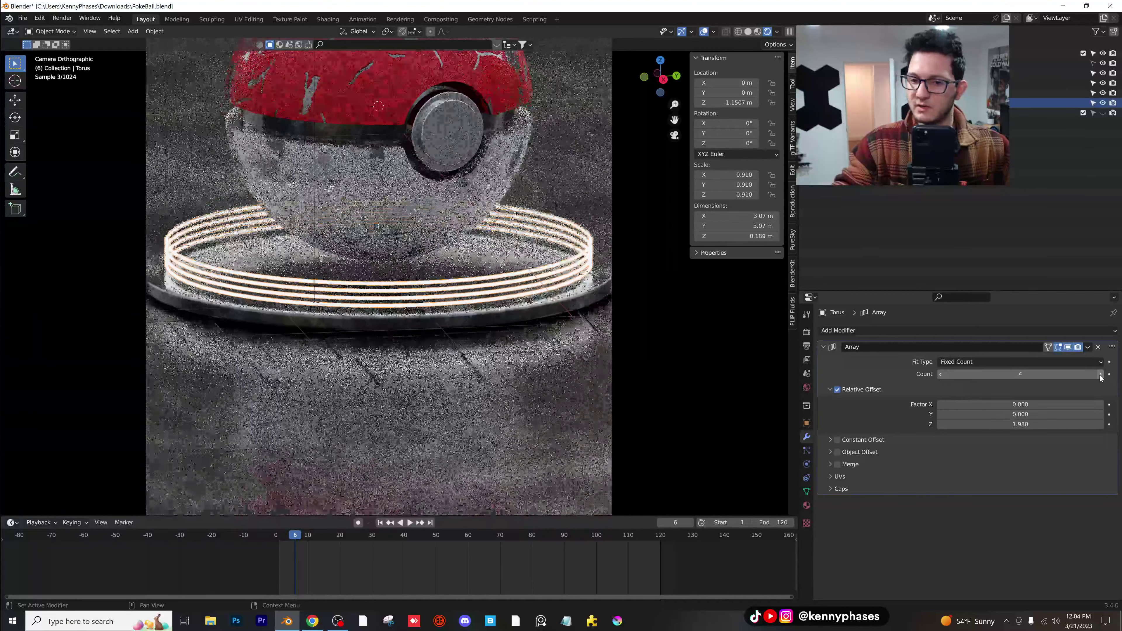
left_click_drag(1016, 424, 1069, 424)
scroll(456, 291, "down", 3)
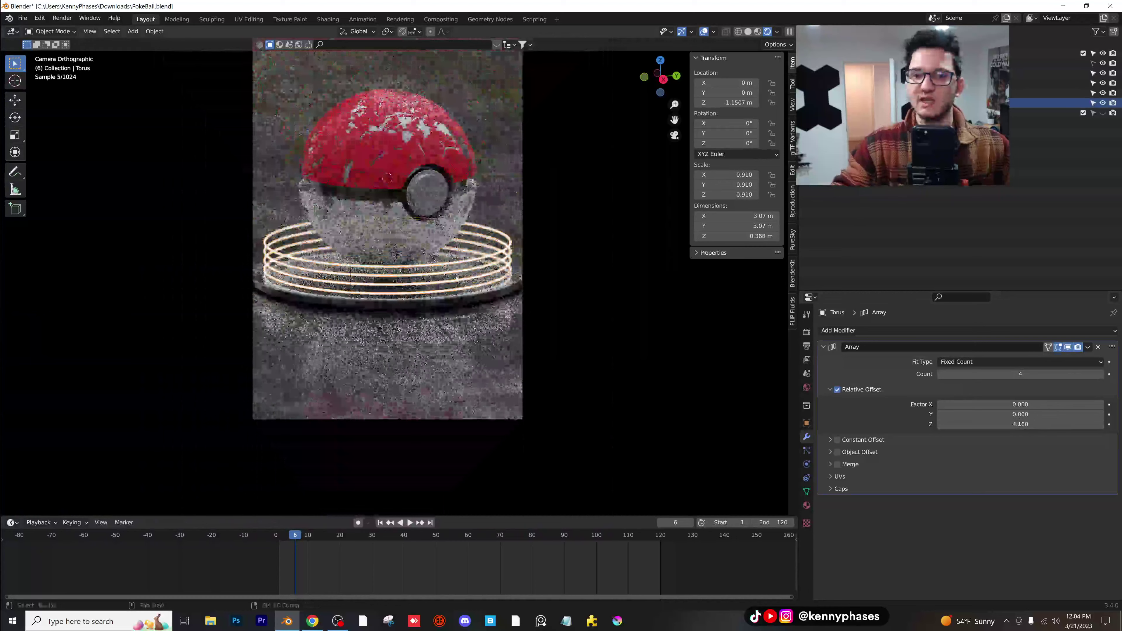
middle_click_drag(456, 278, 438, 316, "shift")
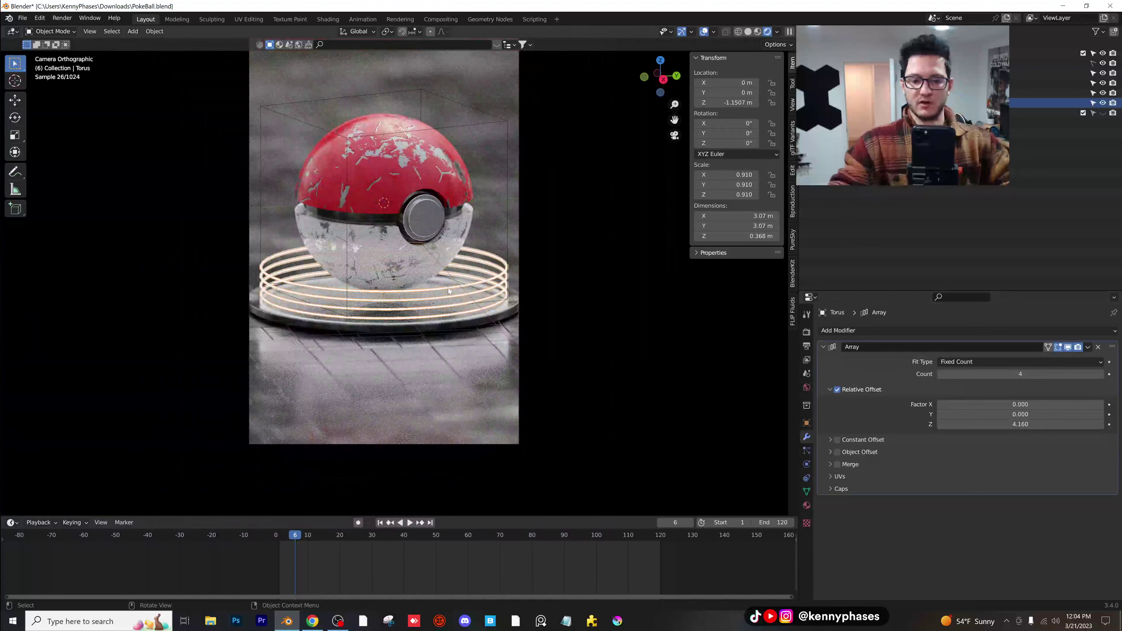
scroll(447, 288, "up", 1)
scroll(448, 287, "down", 1)
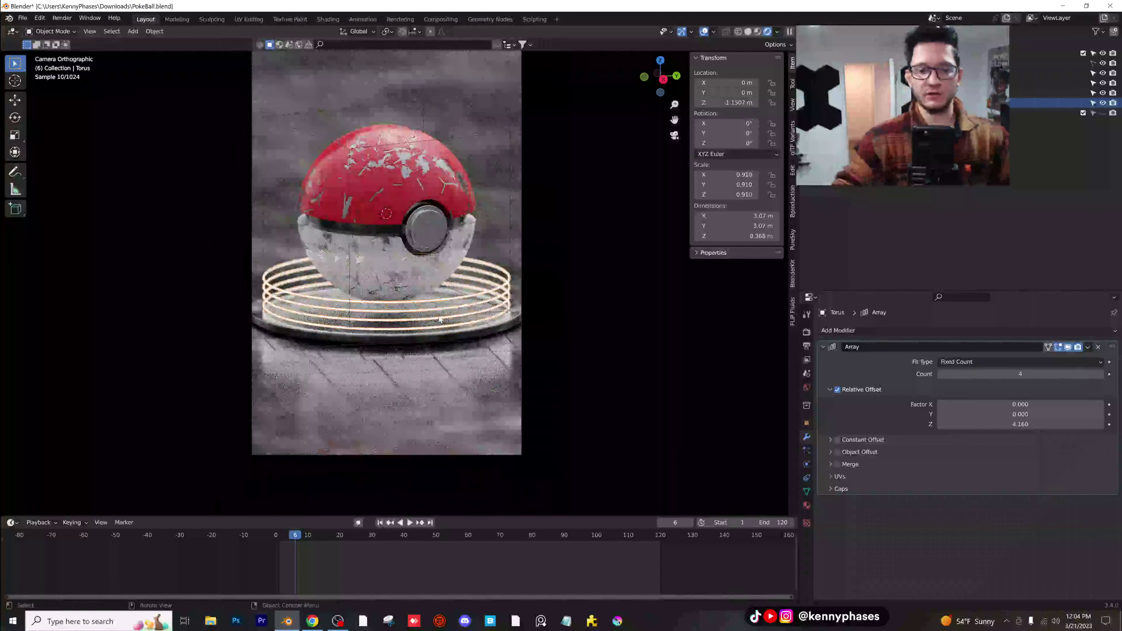
scroll(438, 323, "up", 1)
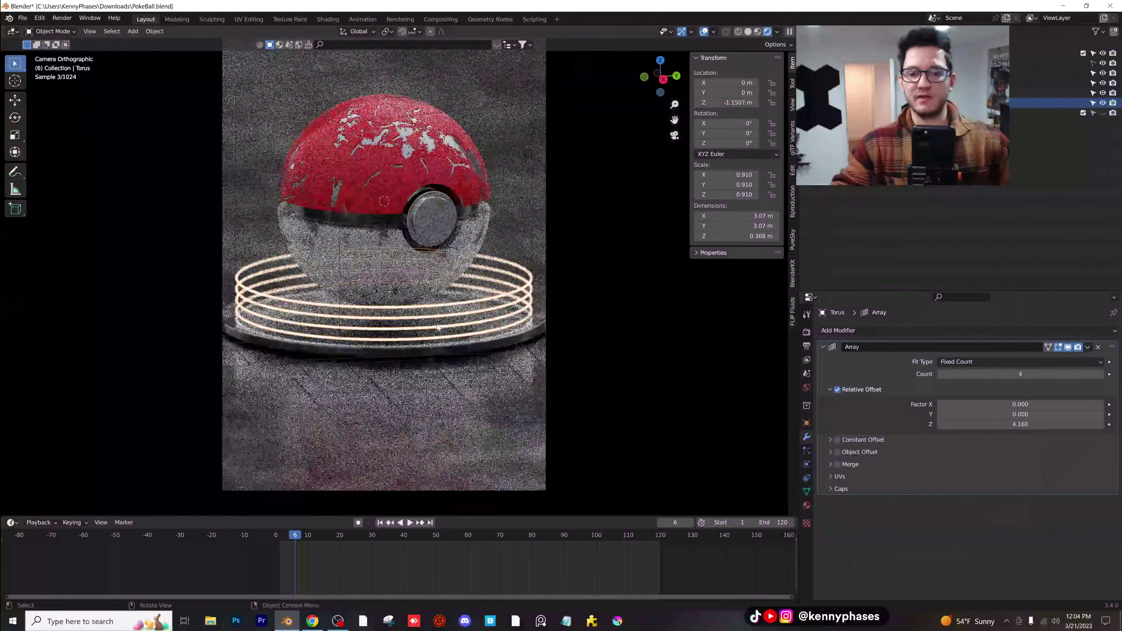
- Reduce the glowing ring array's count to 3 and save the file
left_click(629, 243)
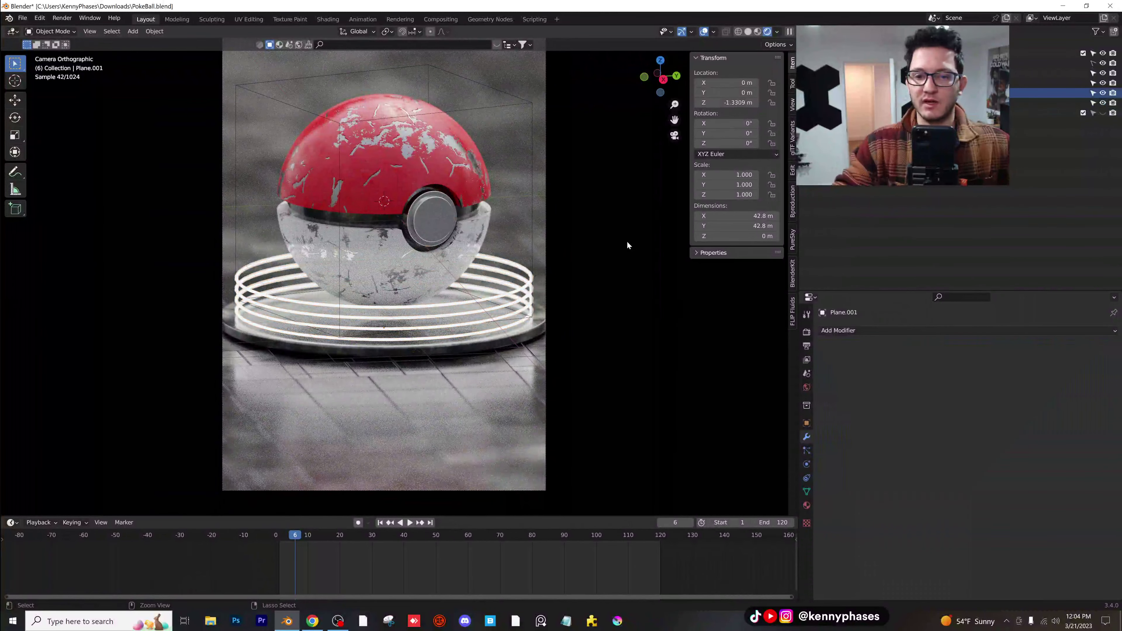
scroll(477, 319, "down", 1)
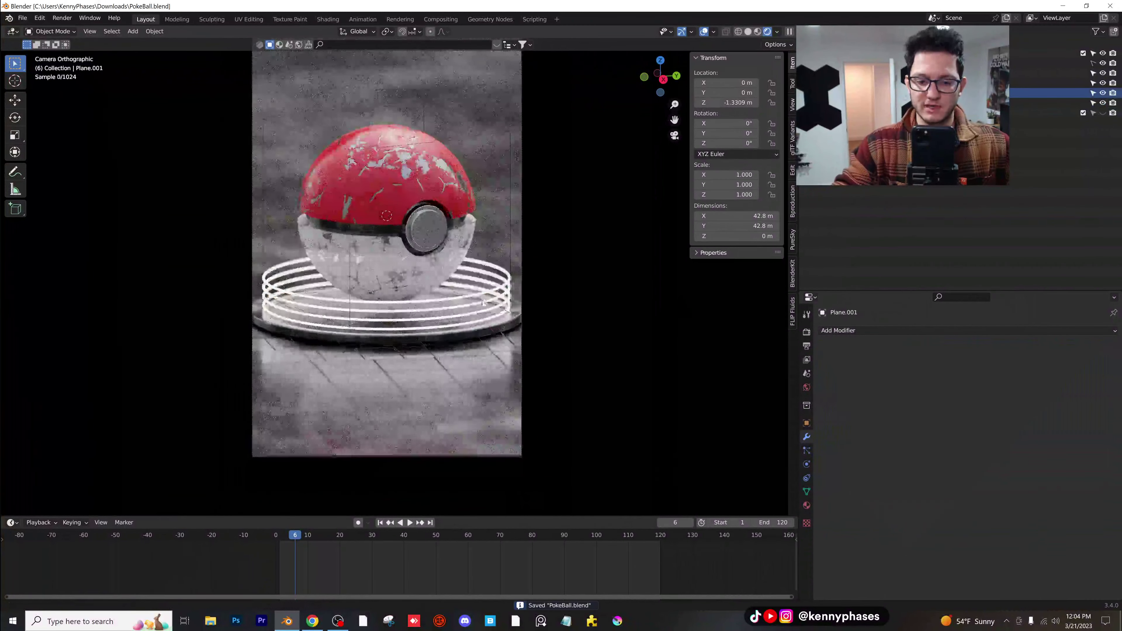
scroll(499, 322, "up", 3)
left_click(500, 327)
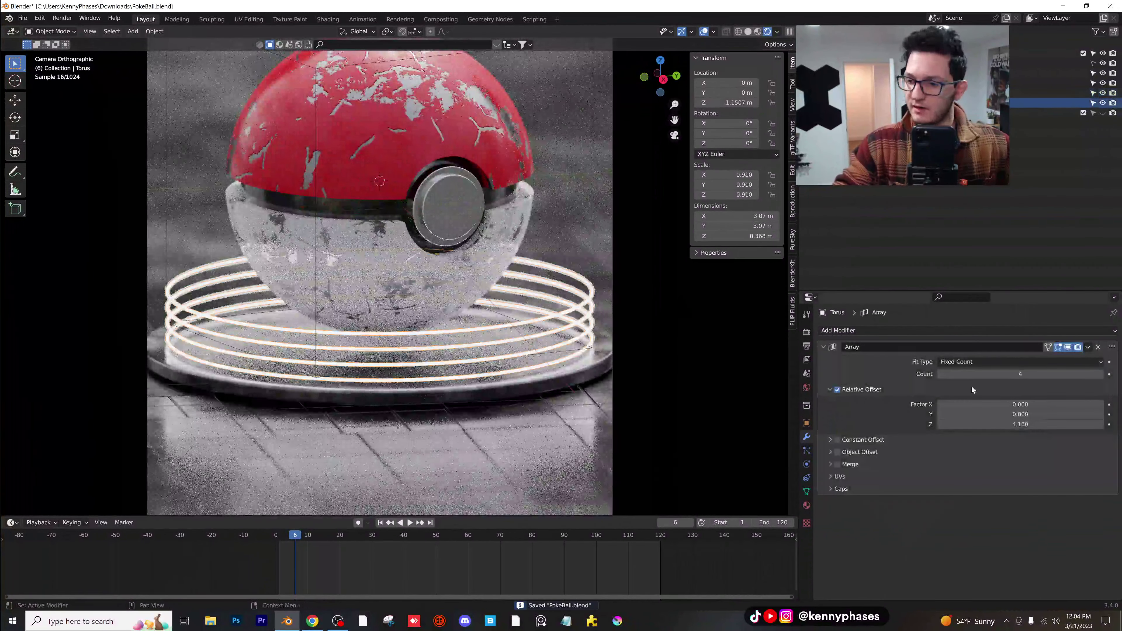
left_click(940, 375)
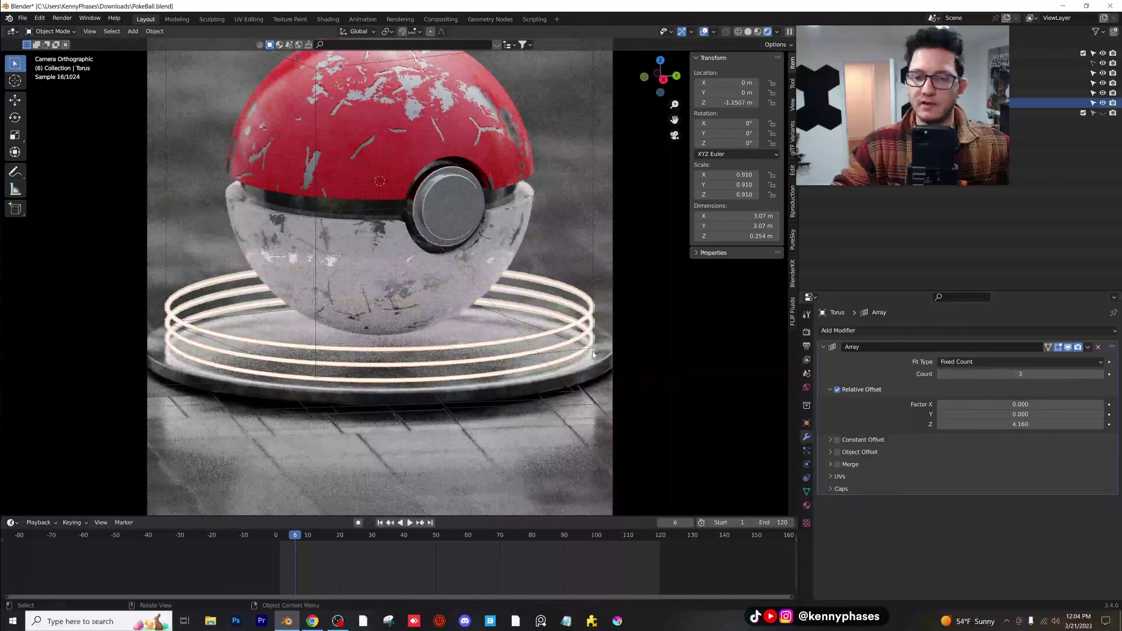
scroll(454, 344, "down", 1)
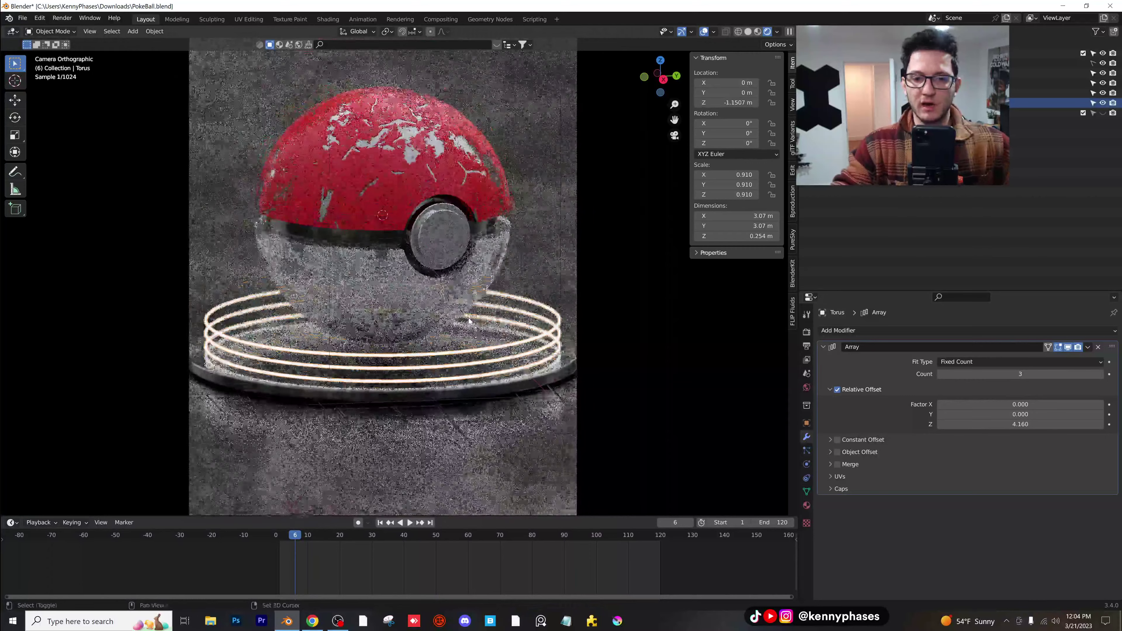
key("ctrl+s")
- Set the render Max Samples to 150 and the diffuse, glossy and transmission light bounces to 20
left_click(807, 332)
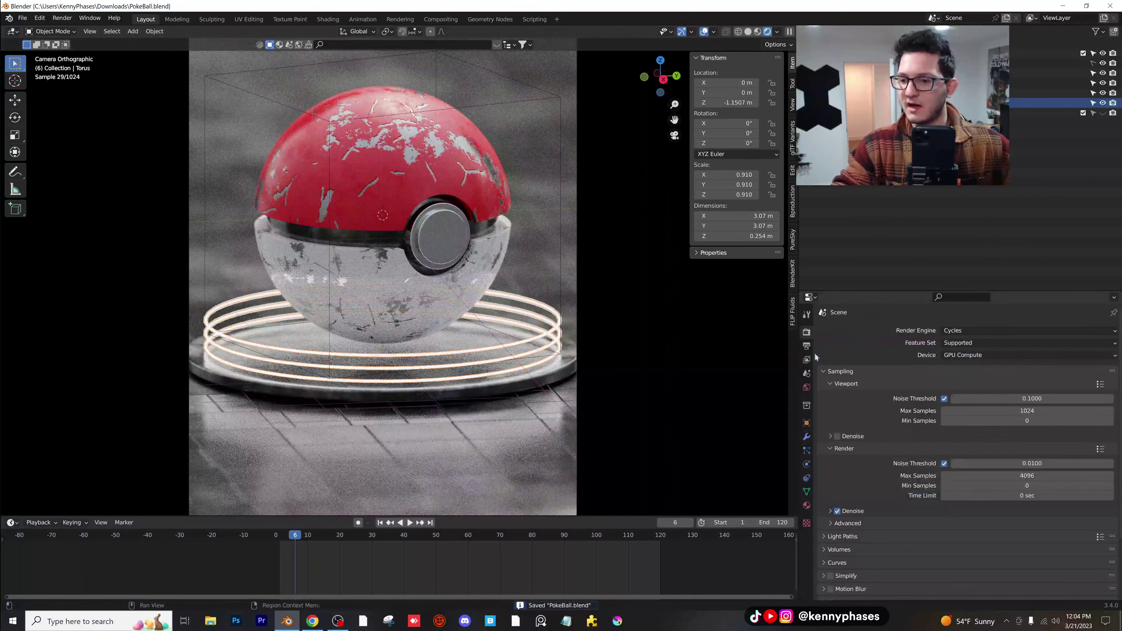
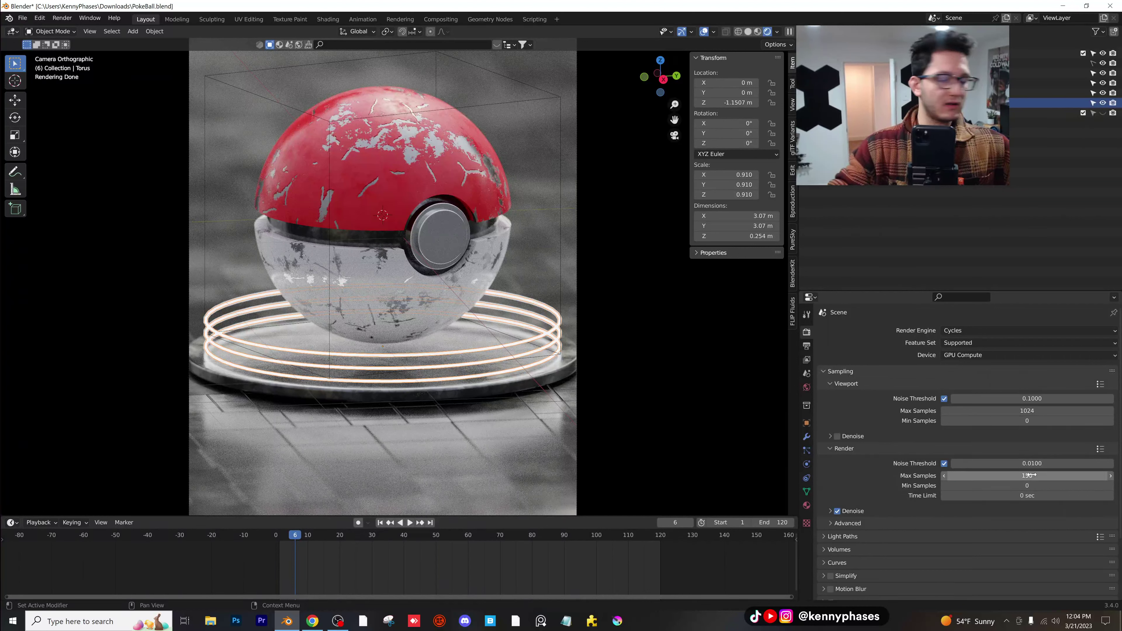
left_click(842, 536)
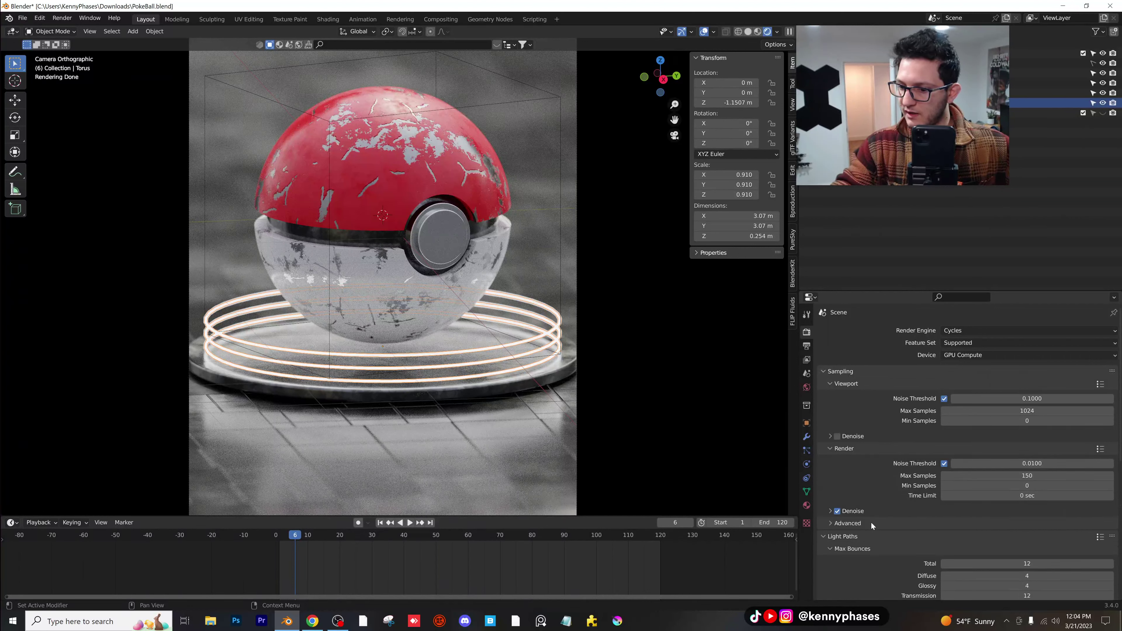
scroll(884, 521, "down", 4)
left_click(1027, 494)
type("20")
key("Tab")
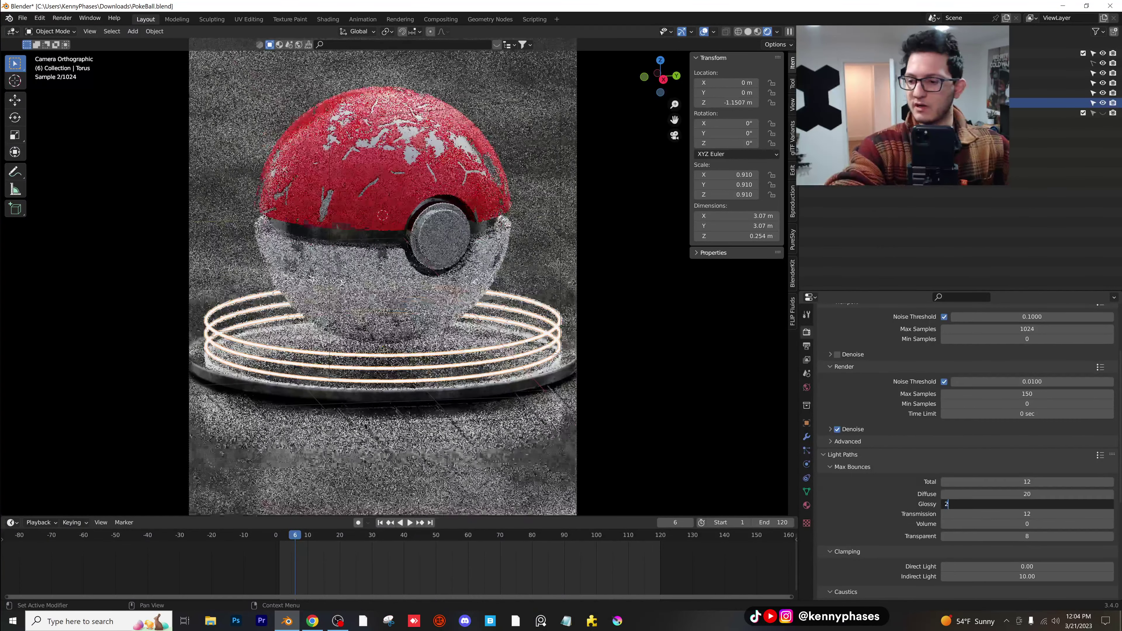
type("20")
key("Tab")
type("20")
key("Tab")
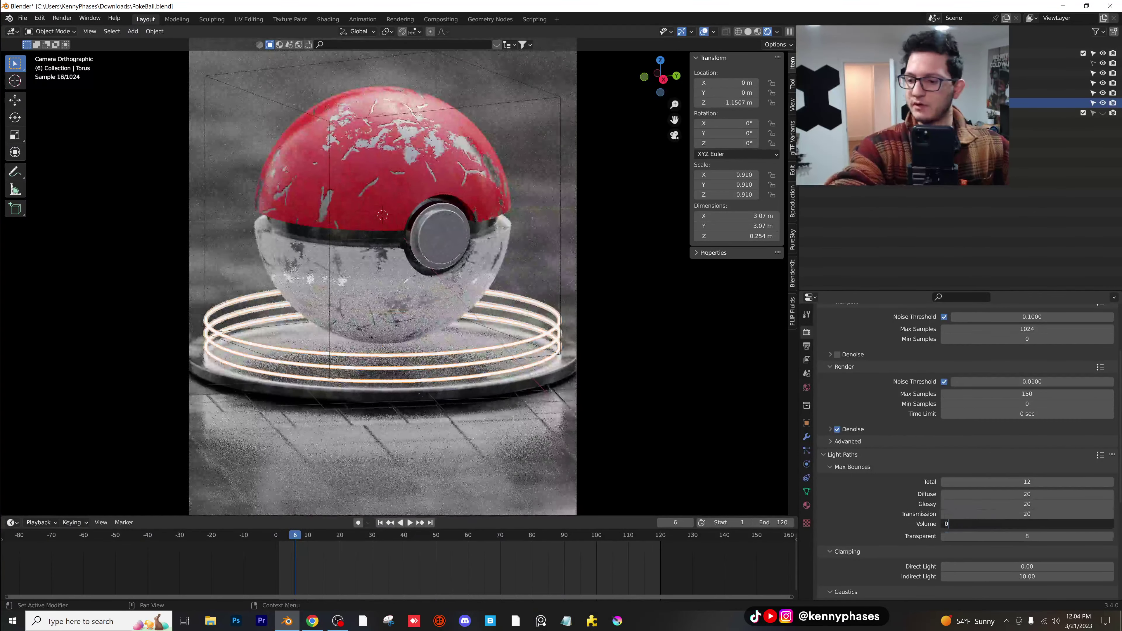
- Keep volume bounces at 0, set transparent and total bounces to 20, and save the file
type("0")
key("Tab")
type("20")
key("Return")
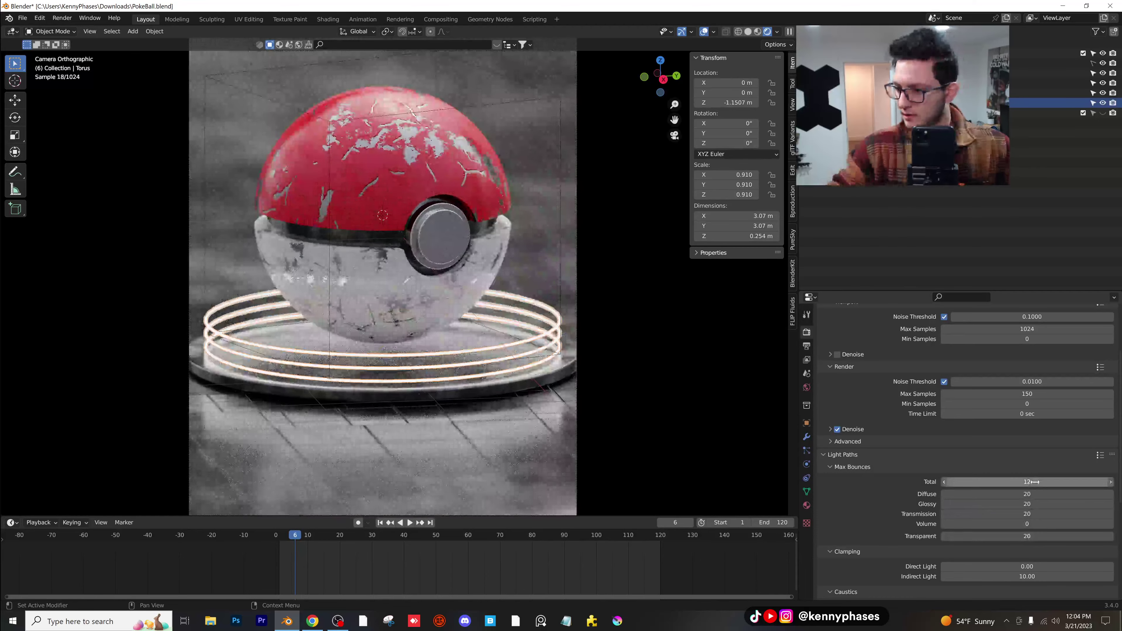
type("20")
key("Return")
key("ctrl+s")
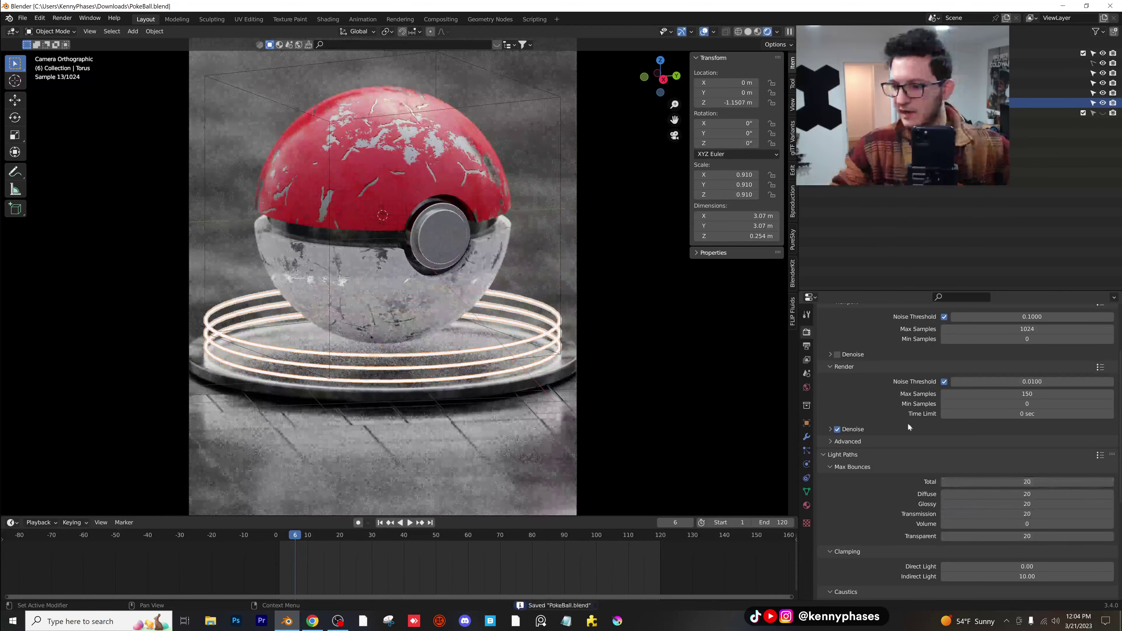
left_click(851, 454)
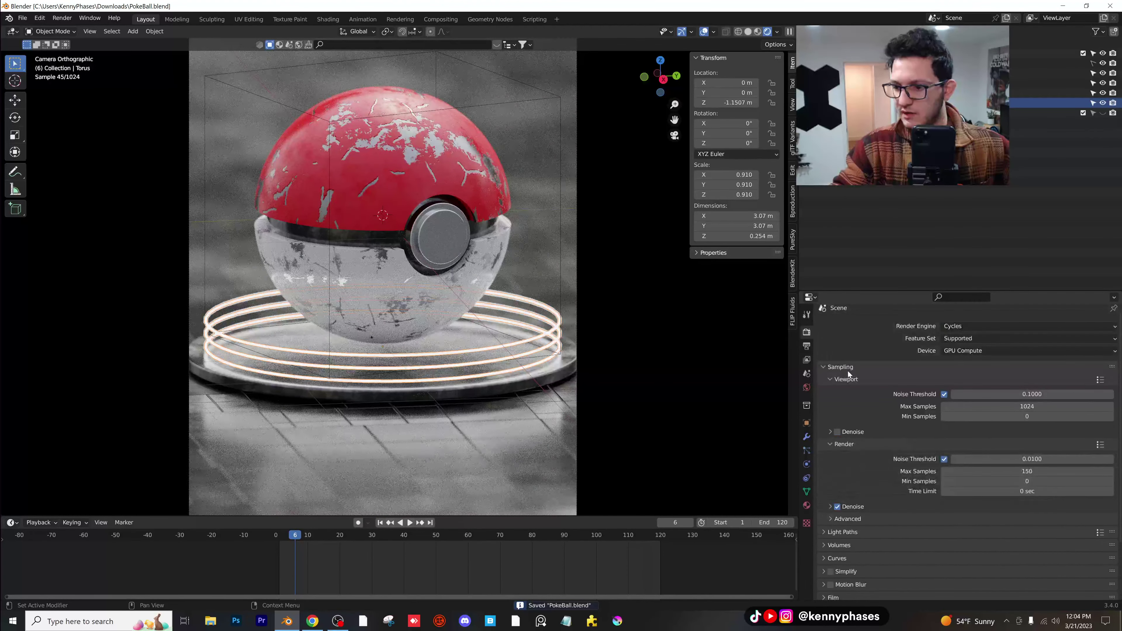
- Switch the viewport to solid shading, test-render frame 6, check the Poké Ball and close the render
scroll(760, 391, "up", 2)
scroll(489, 276, "down", 5)
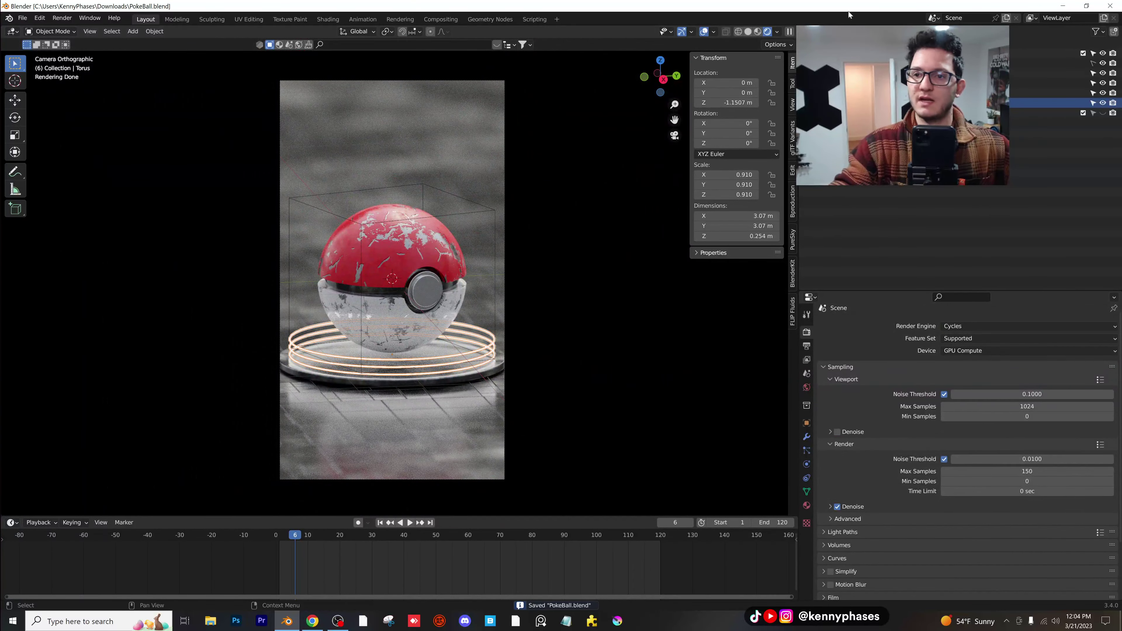
left_click(749, 32)
key("F12")
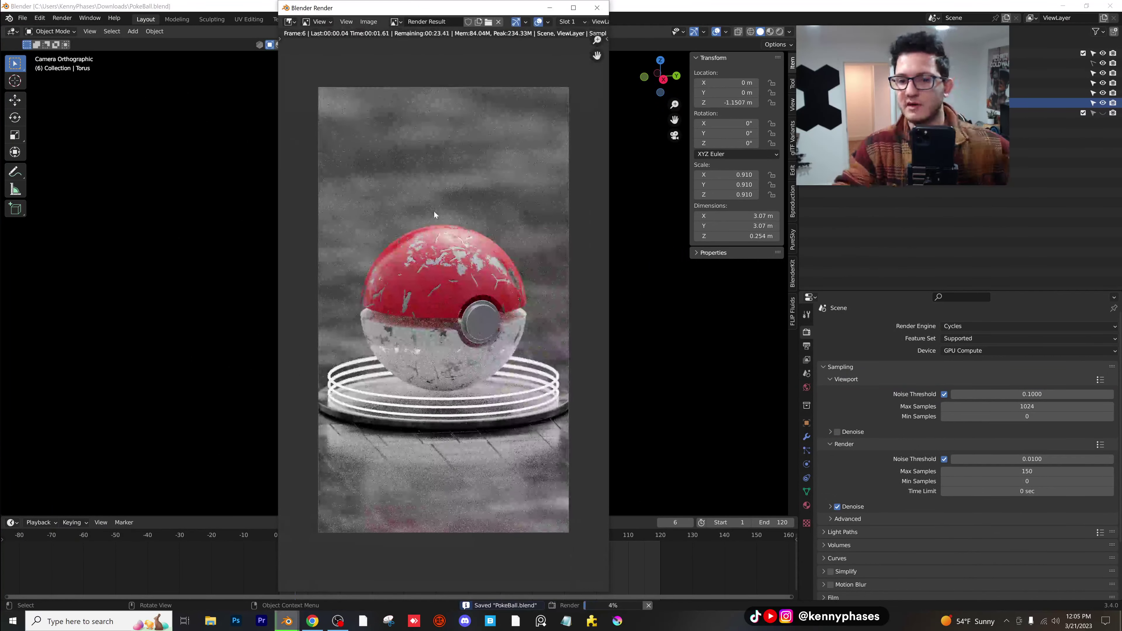
scroll(470, 317, "up", 2)
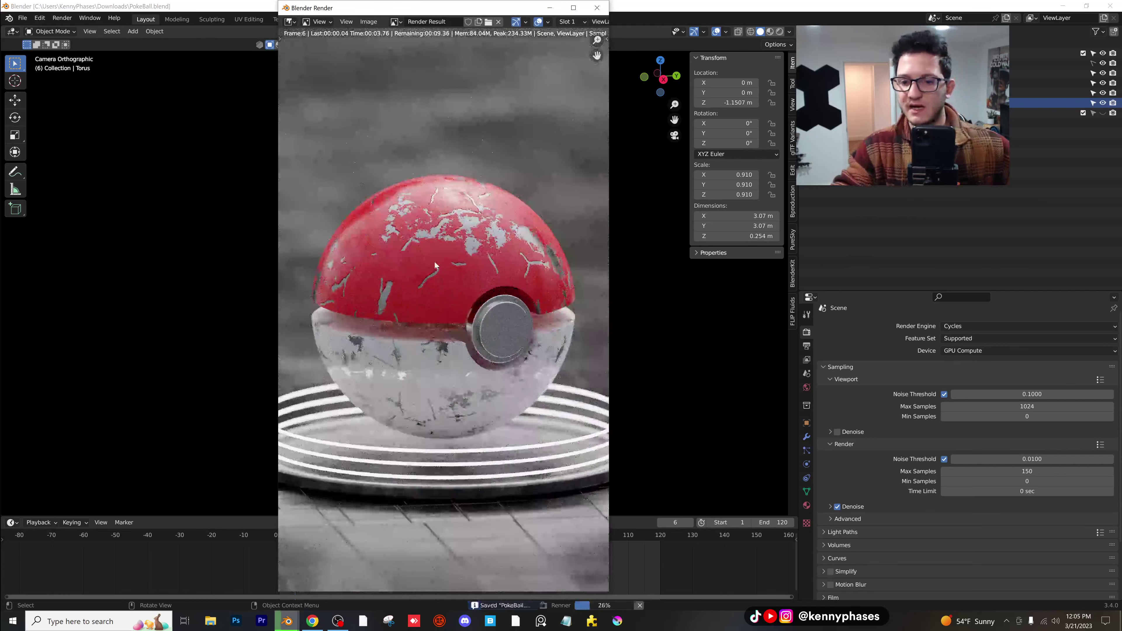
left_click(596, 12)
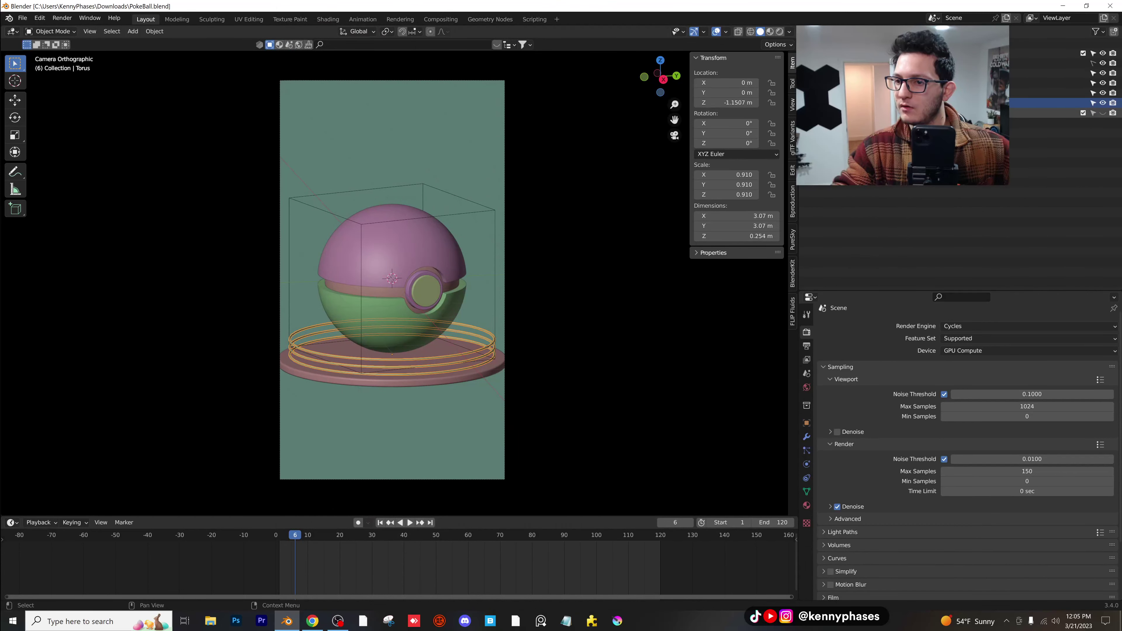
- Return to rendered shading, locate the Poké Ball's Roundcube in the outliner, enable it for rendering and save the file
left_click(814, 112)
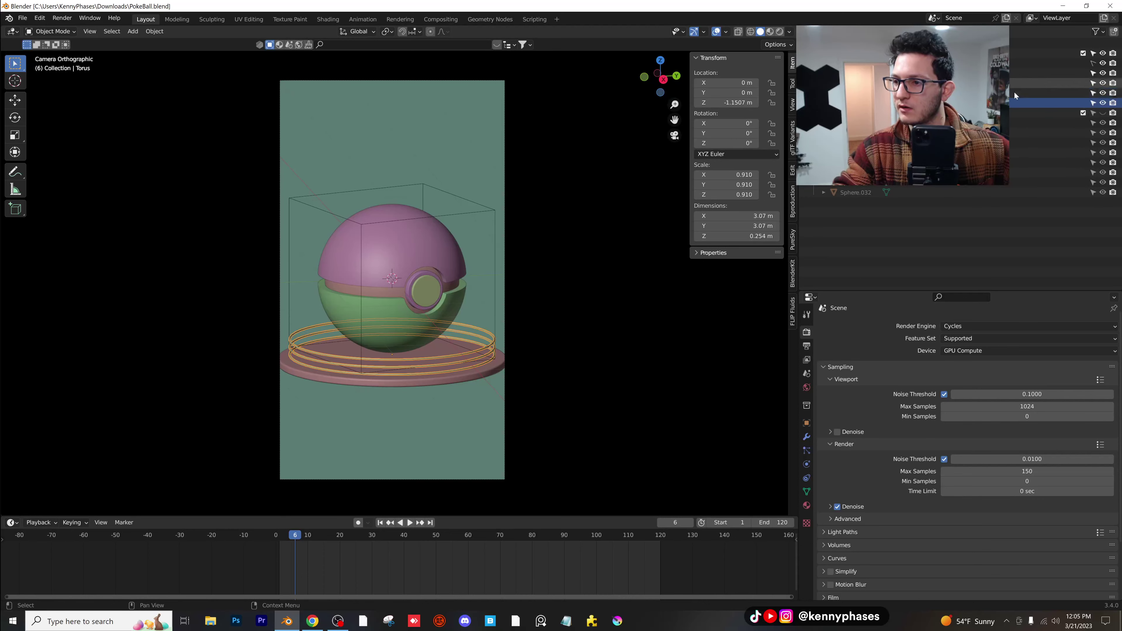
scroll(460, 298, "up", 2)
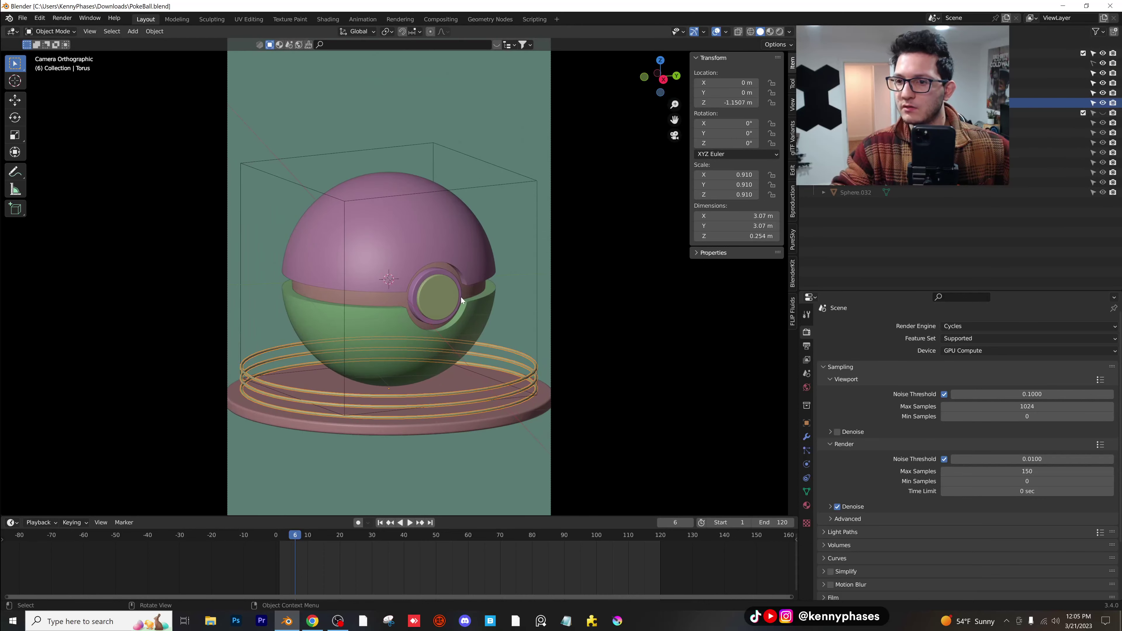
left_click(779, 31)
left_click(374, 293)
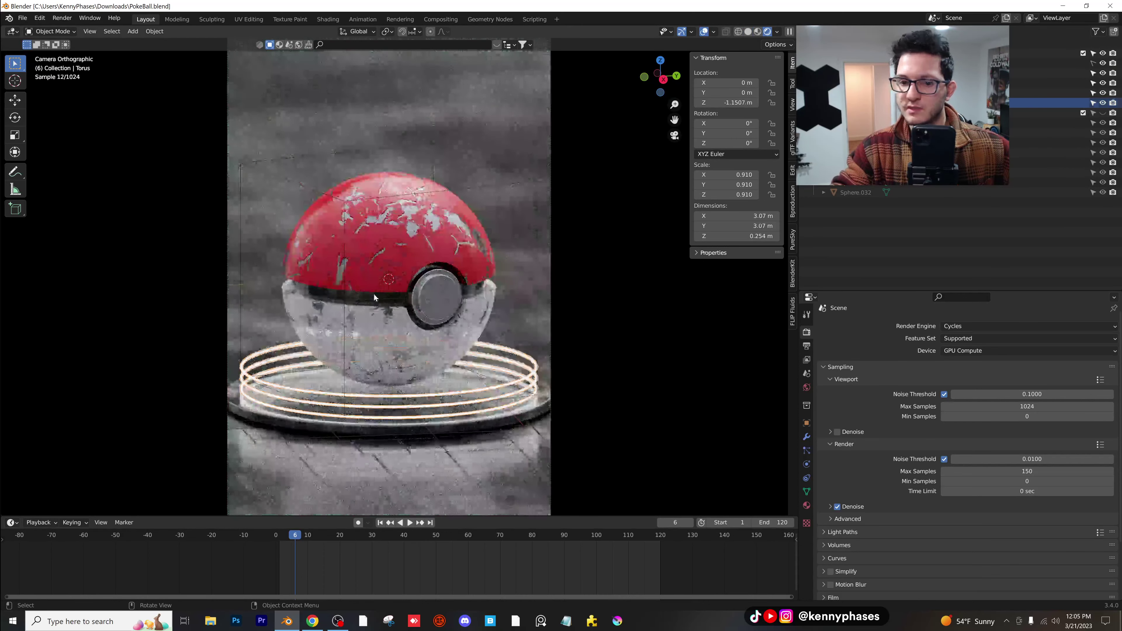
left_click(823, 83)
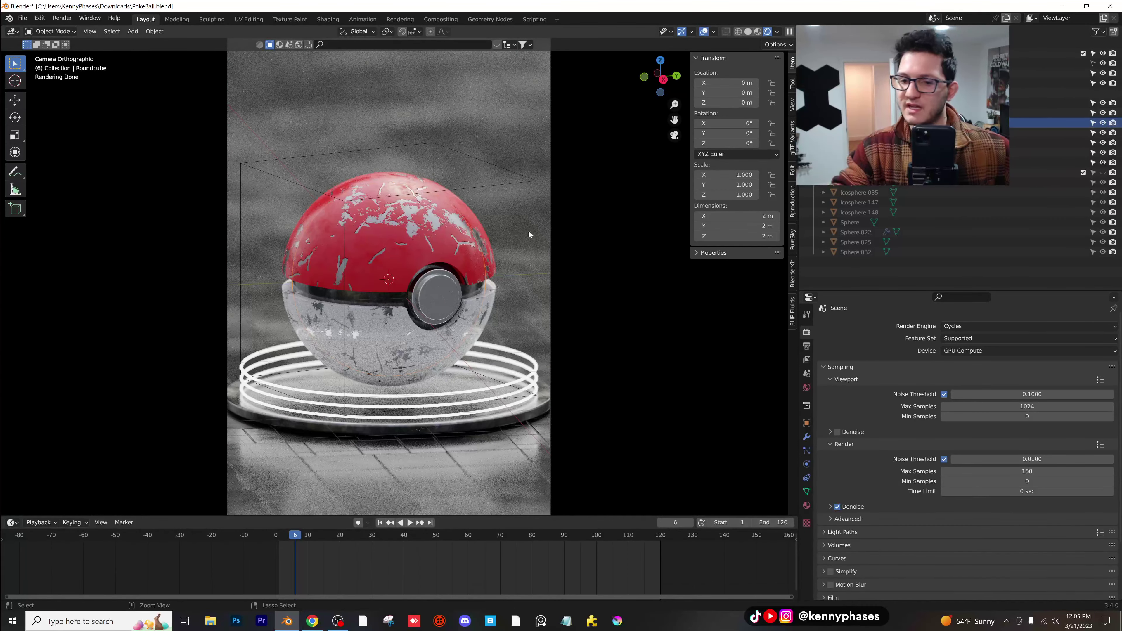
key("ctrl+s")
- Return to solid shading, render frame 6 again and inspect the ball and glowing rings in the result
key("z")
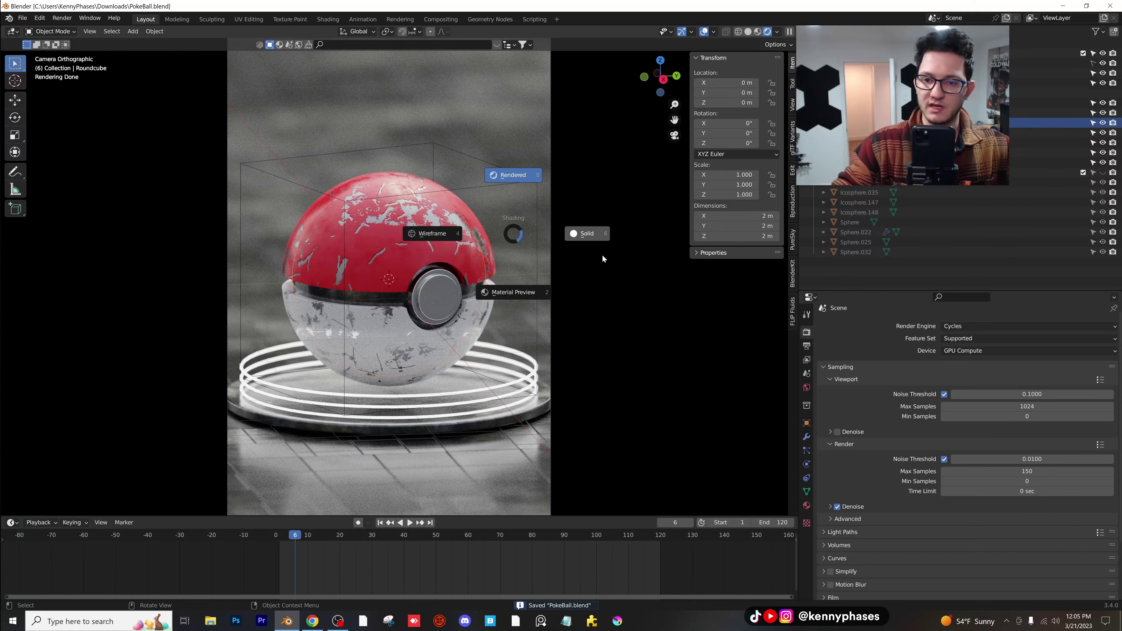
key("6")
key("F12")
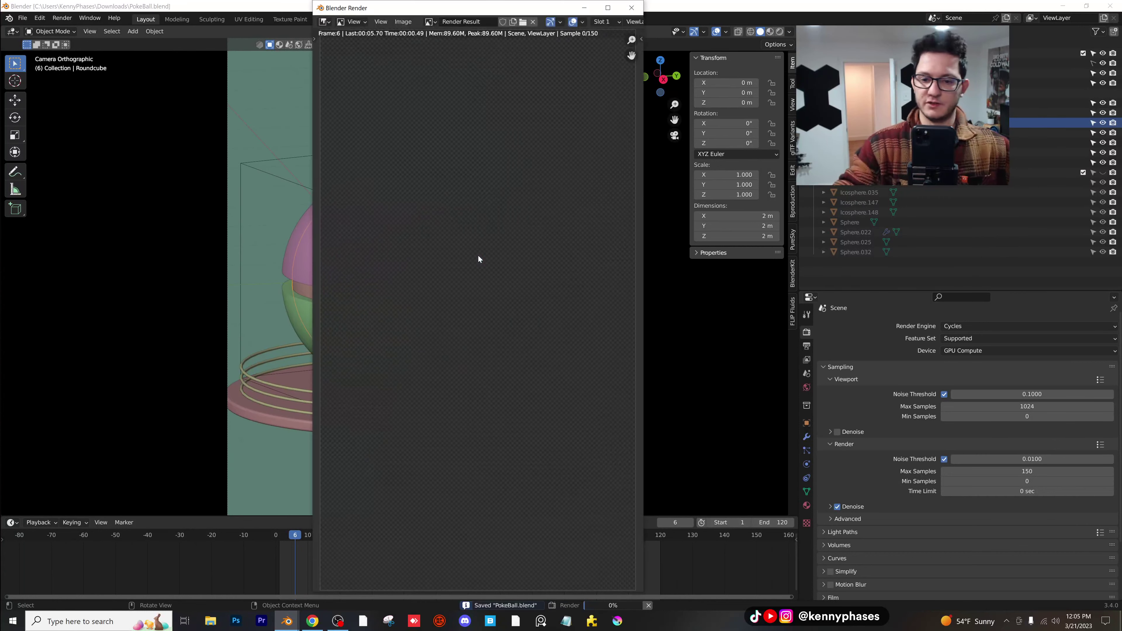
left_click_drag(483, 11, 410, 24)
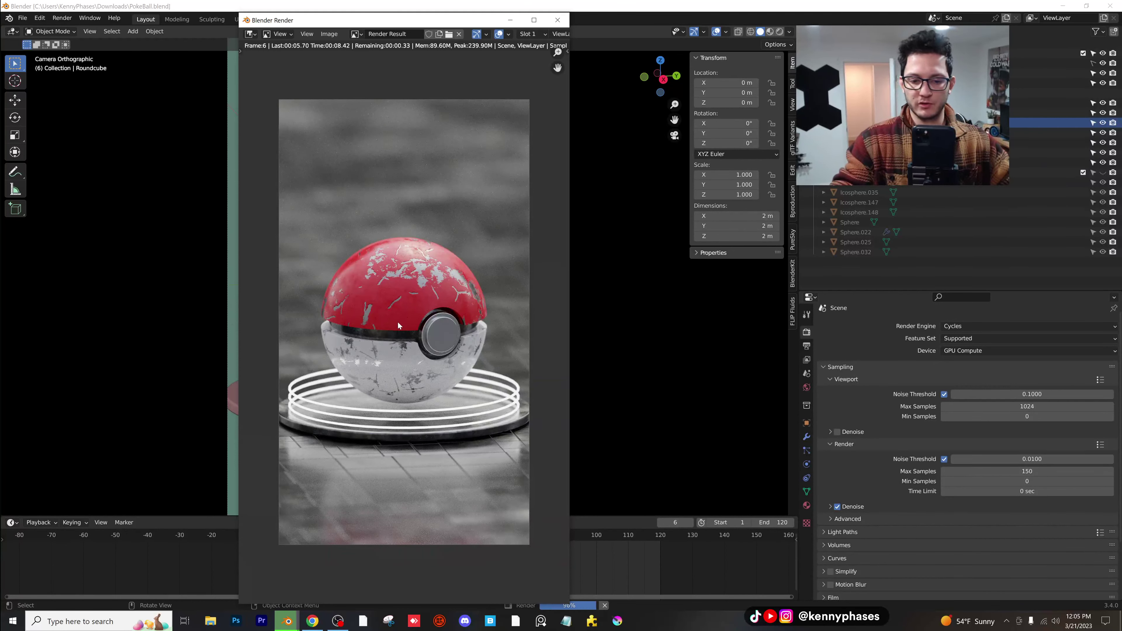
scroll(376, 337, "up", 2)
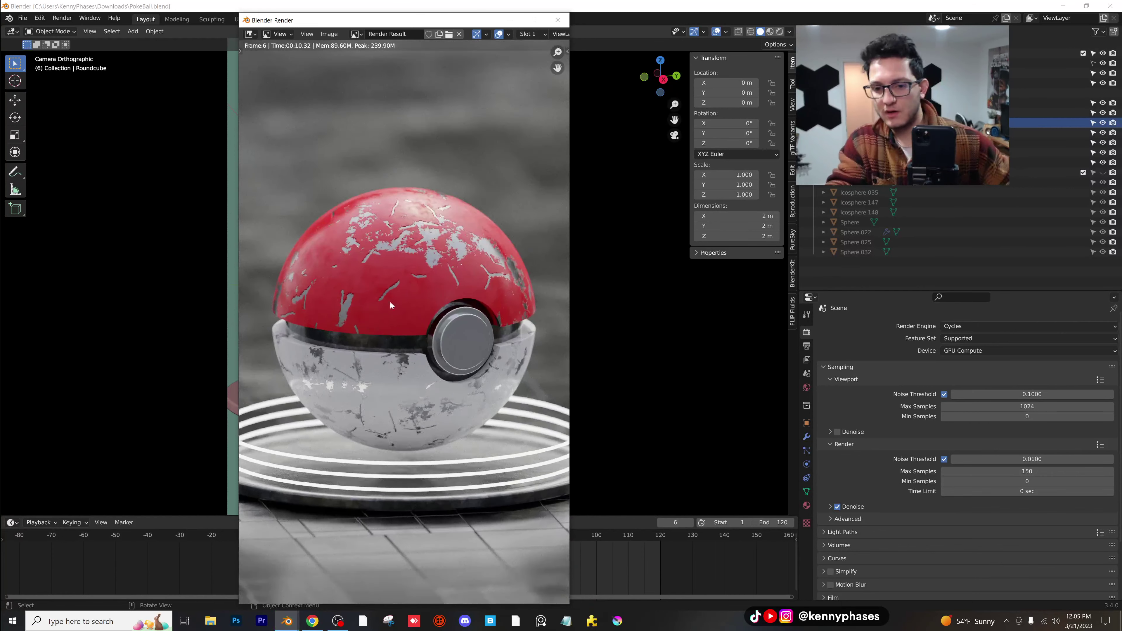
scroll(390, 301, "down", 3)
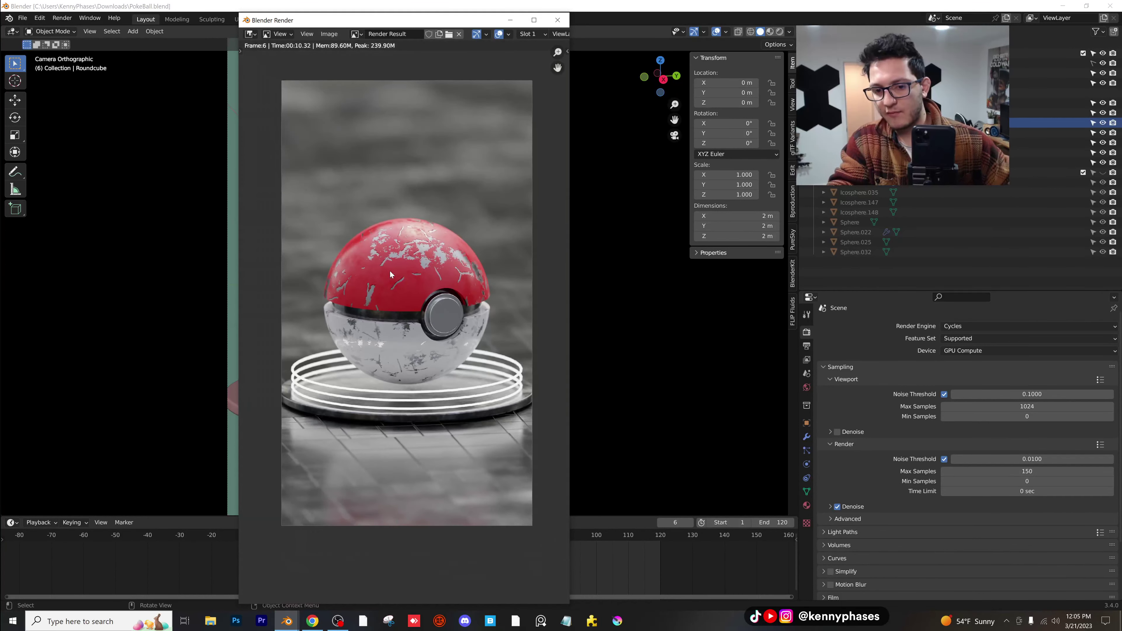
middle_click_drag(390, 271, 394, 281)
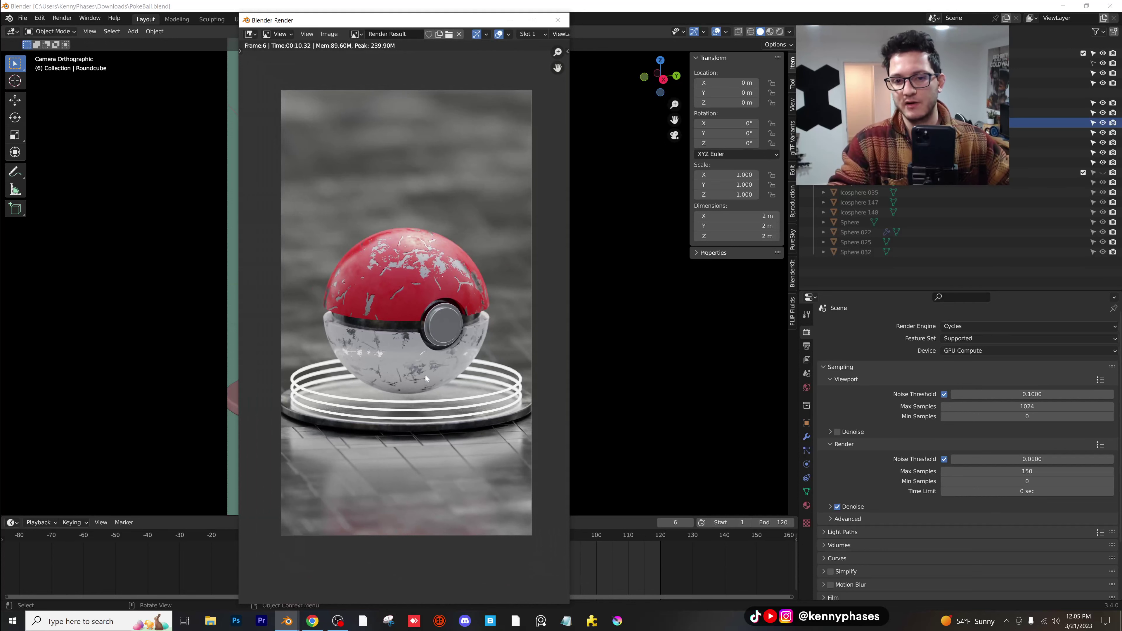
- Examine the Poké Ball's scratches, black band and button close up in the frame 6 render, and close the render
scroll(407, 372, "up", 3)
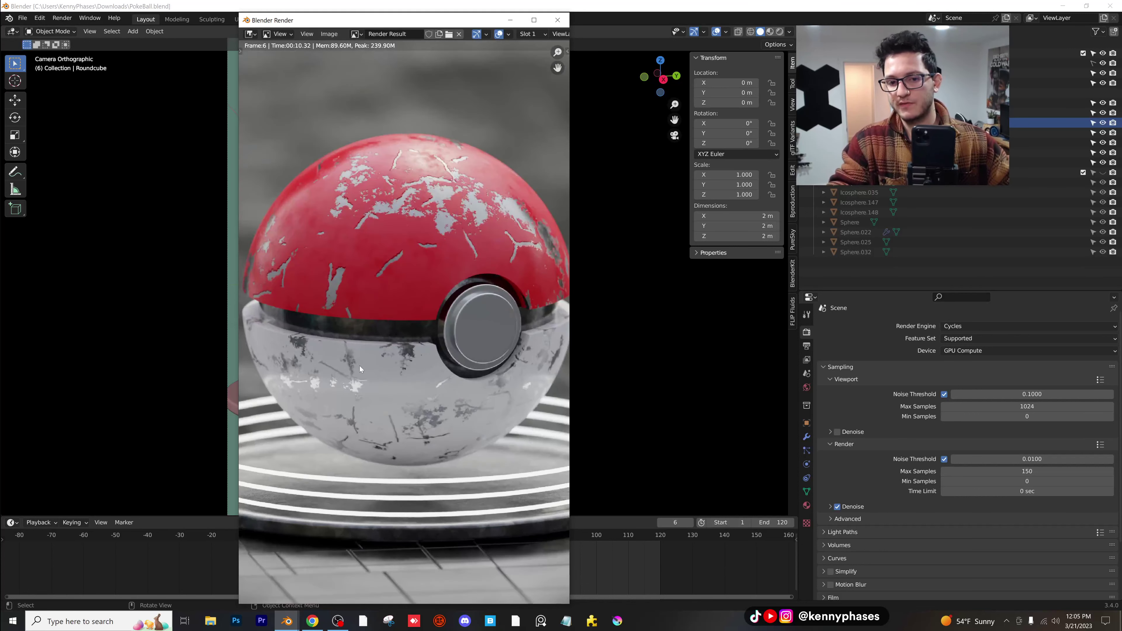
scroll(369, 338, "down", 2)
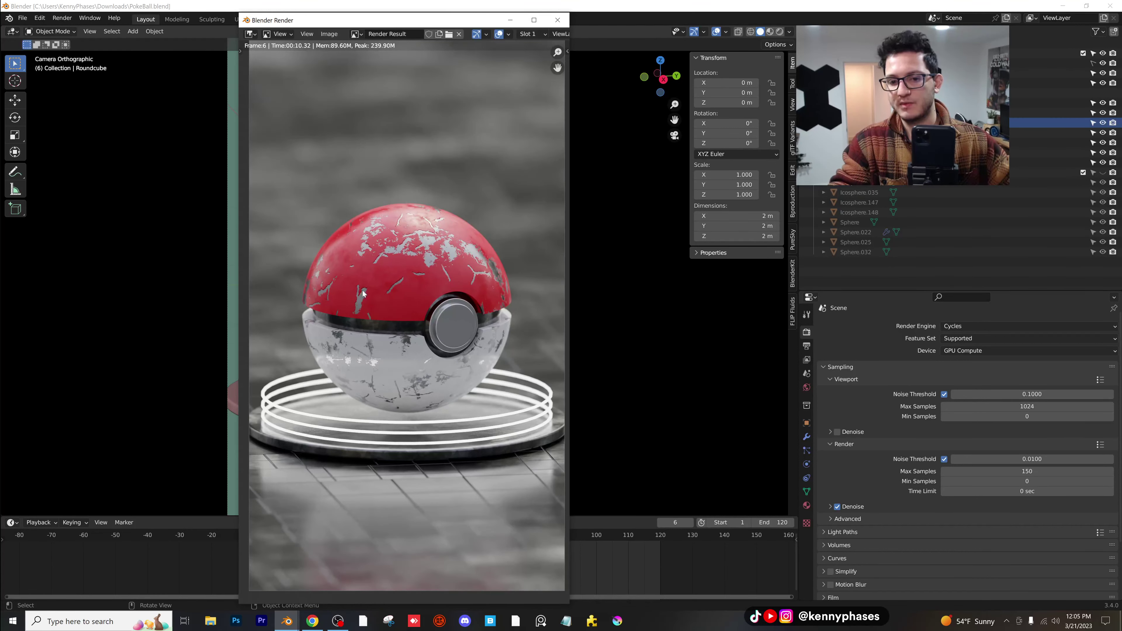
scroll(419, 325, "up", 4)
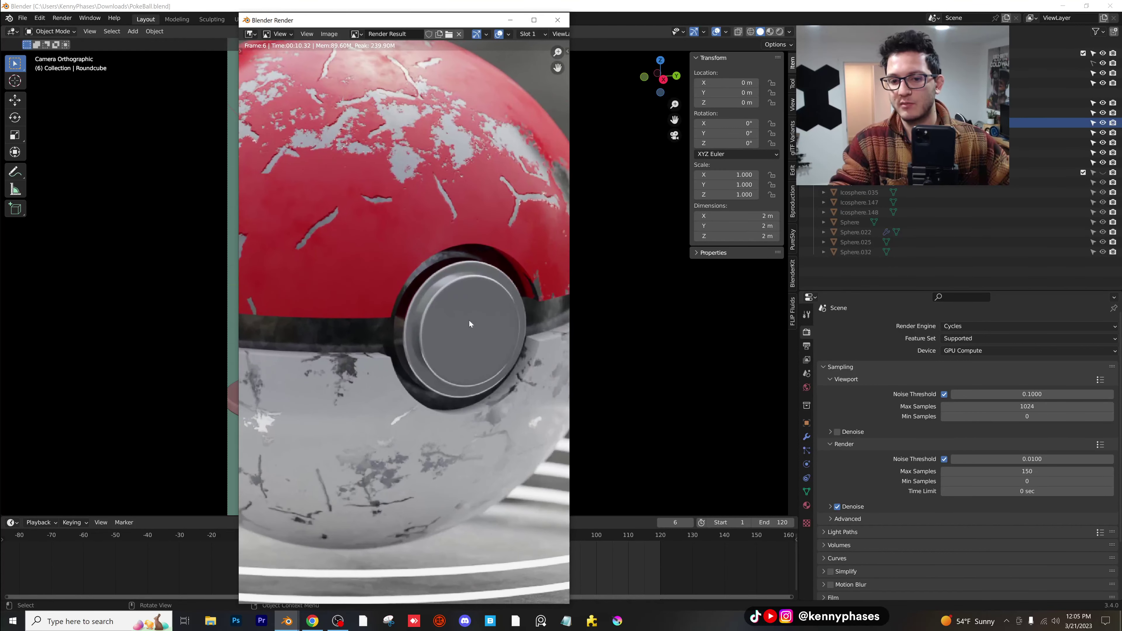
scroll(462, 303, "down", 4)
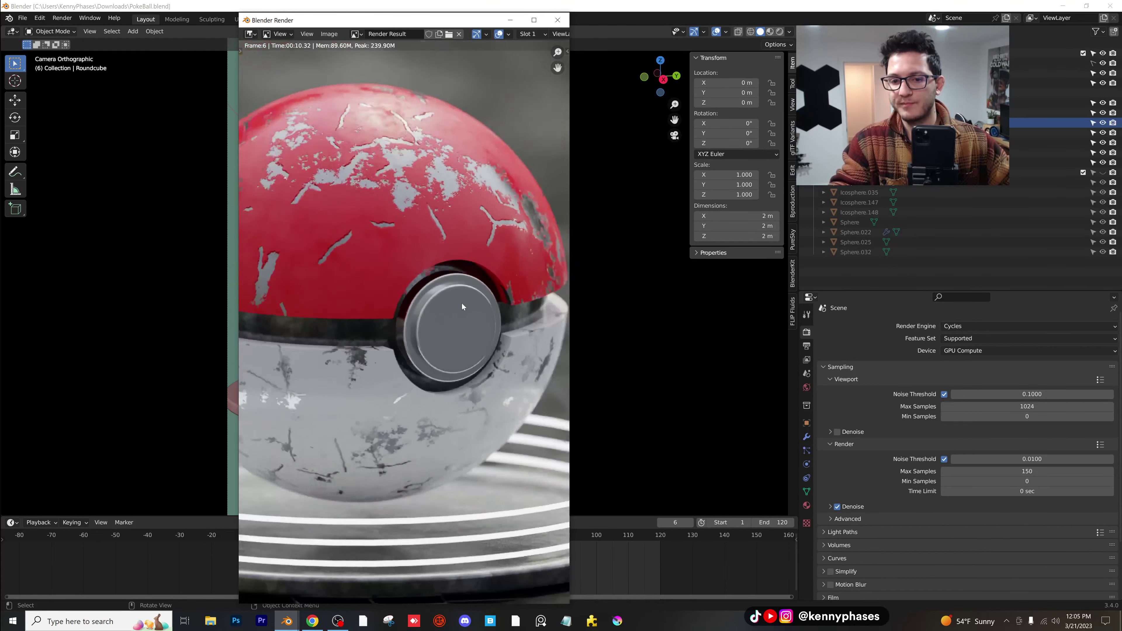
scroll(374, 315, "up", 6)
scroll(467, 316, "up", 2)
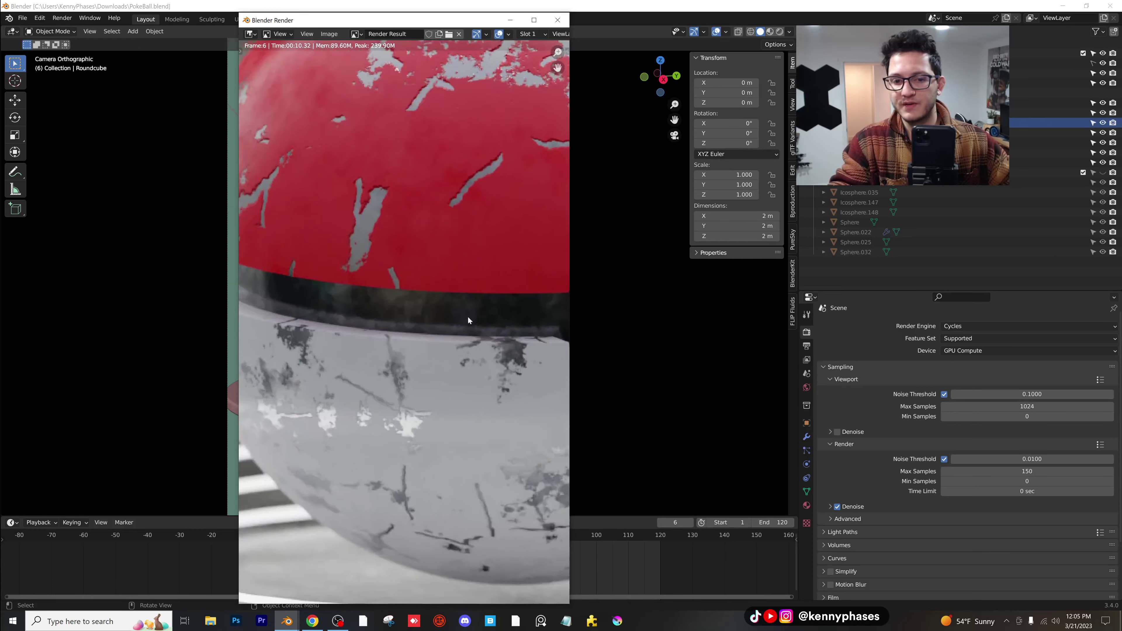
scroll(409, 306, "down", 5)
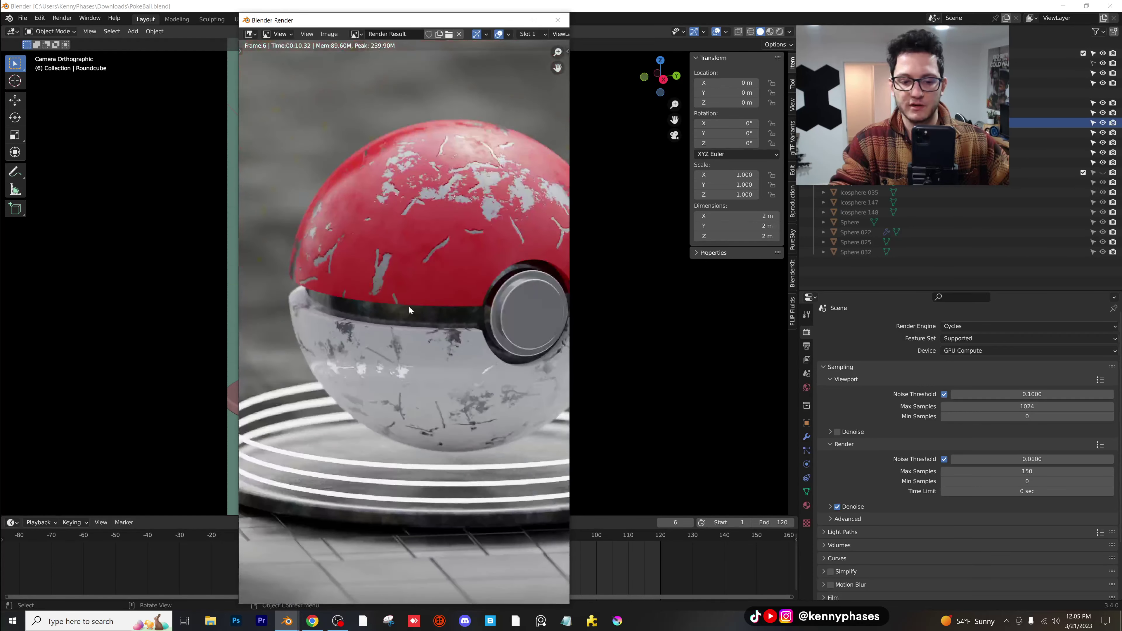
left_click(560, 19)
- Add a plane mesh at the Poké Ball's centre and scale it to about 1.23 so it extends past the ball
scroll(477, 317, "up", 4)
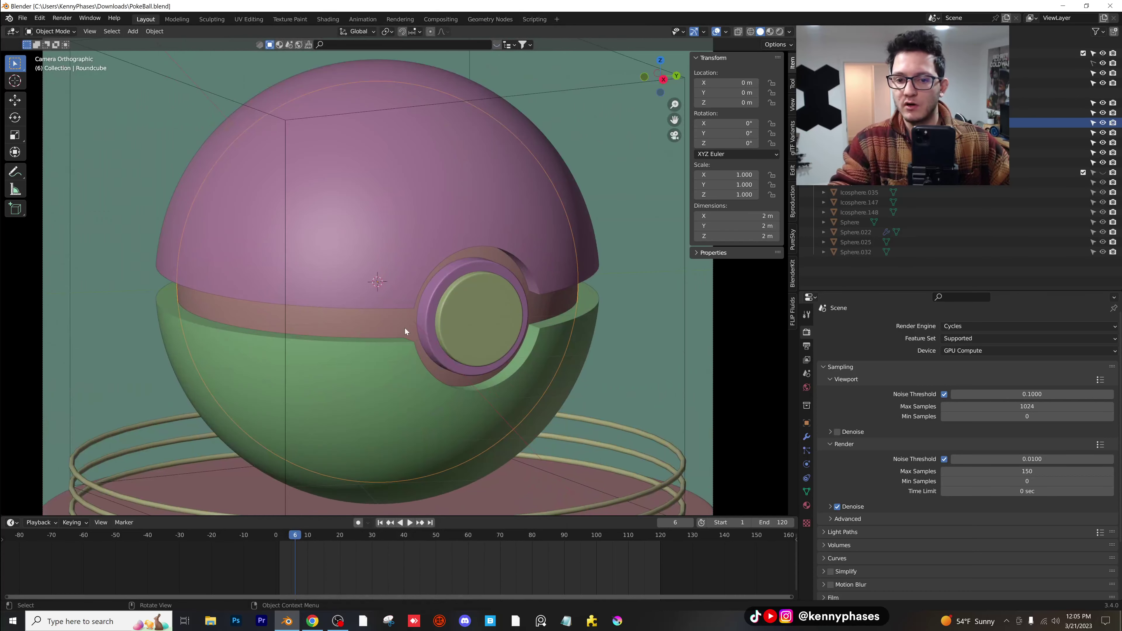
key("KP_1")
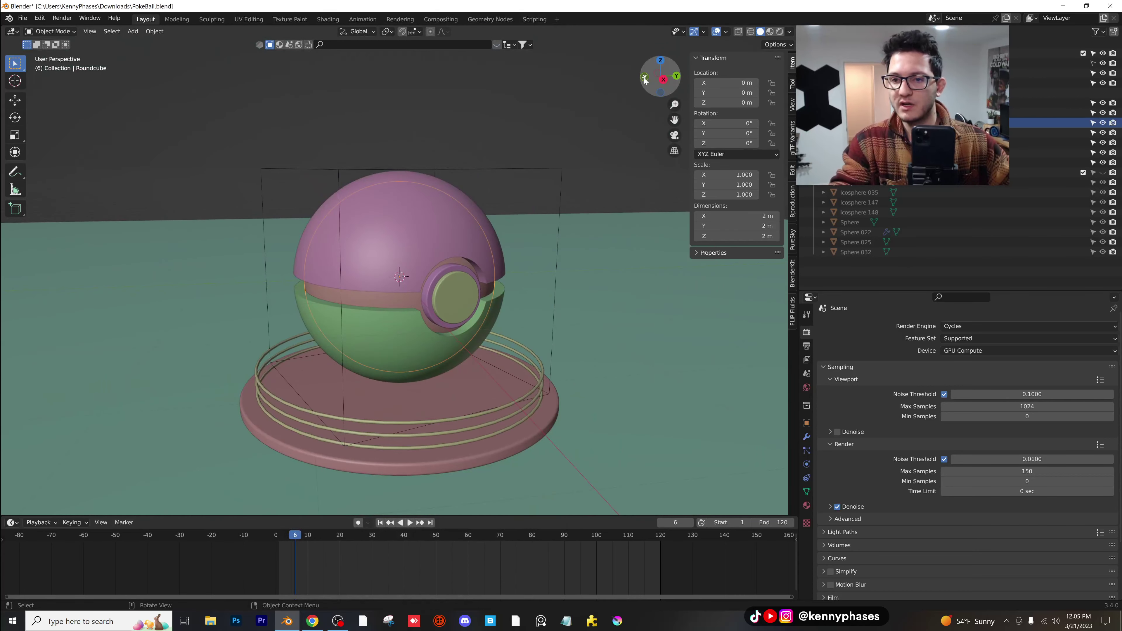
scroll(448, 341, "up", 7)
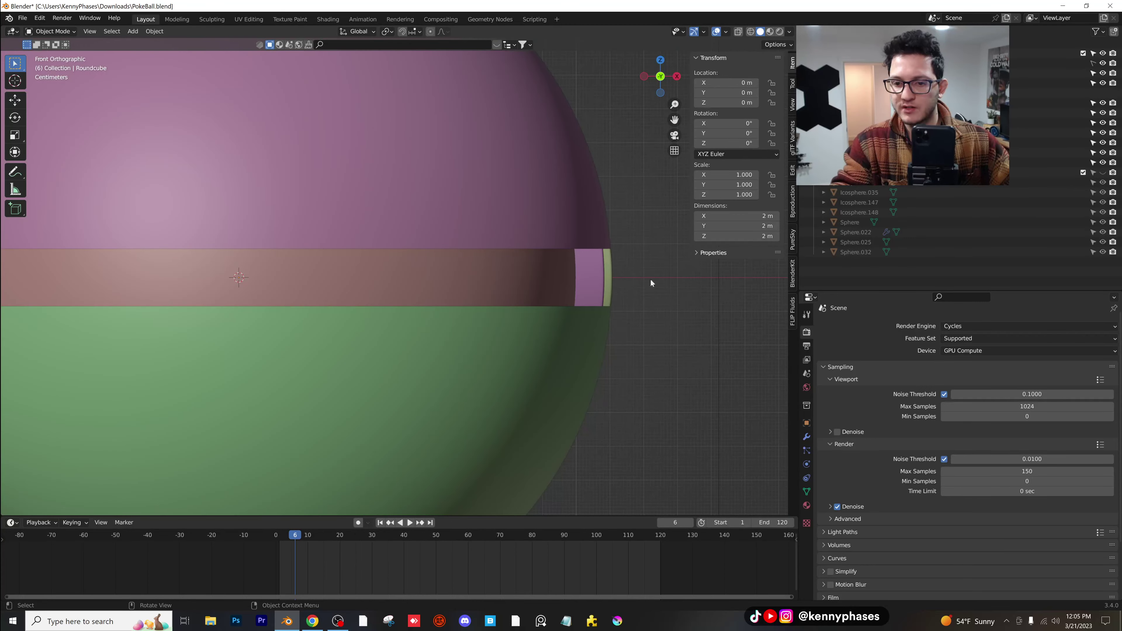
middle_click_drag(588, 288, 375, 296)
scroll(419, 296, "down", 4)
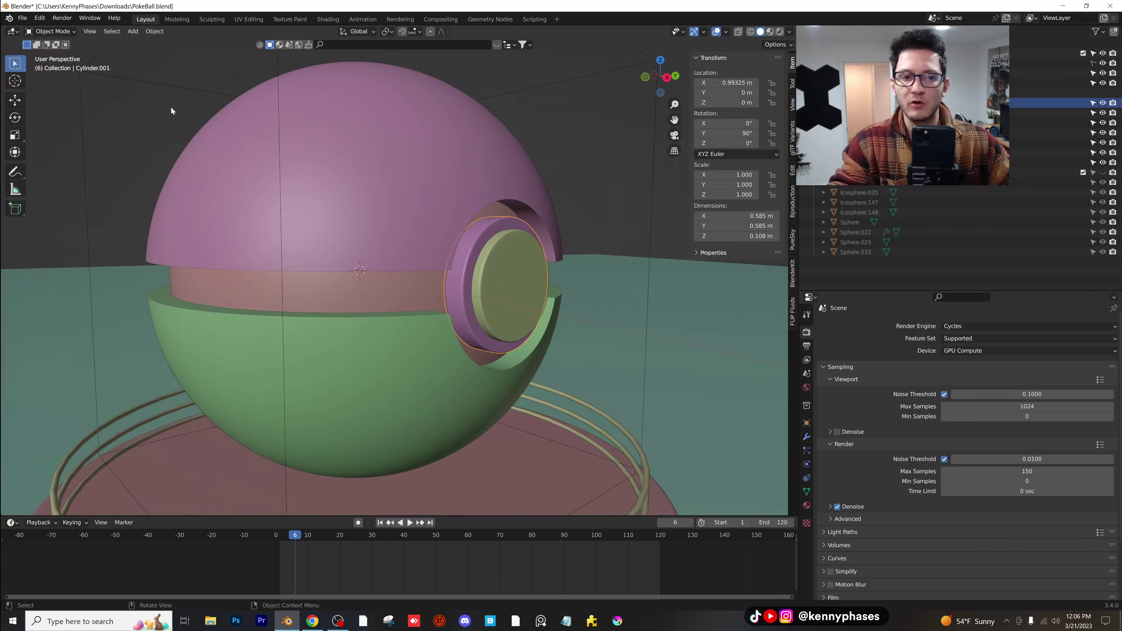
left_click(134, 31)
mouse_move(180, 43)
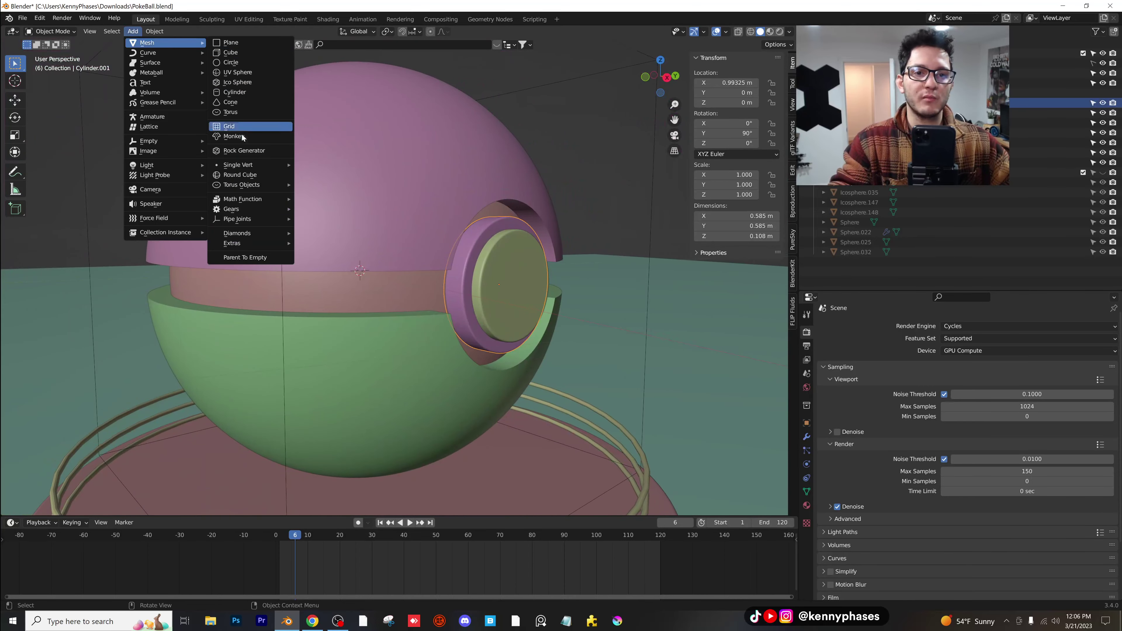
left_click(241, 43)
key("s")
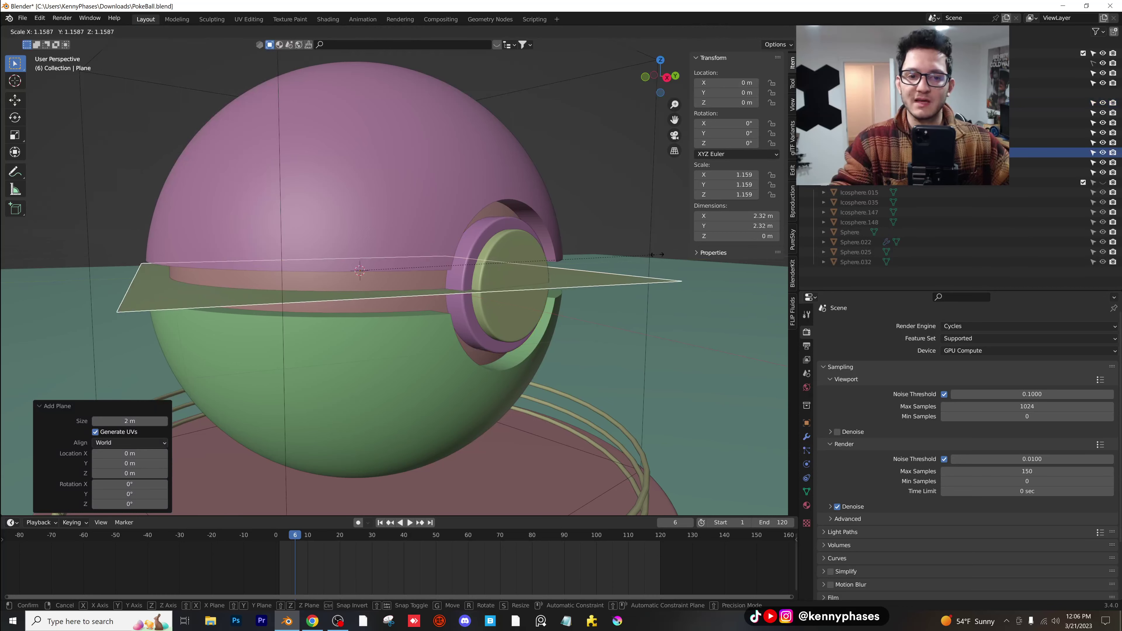
left_click(674, 259)
- Give the new plane a Solidify modifier with a thickness of 0.005 m and apply it
middle_click_drag(525, 248, 501, 252)
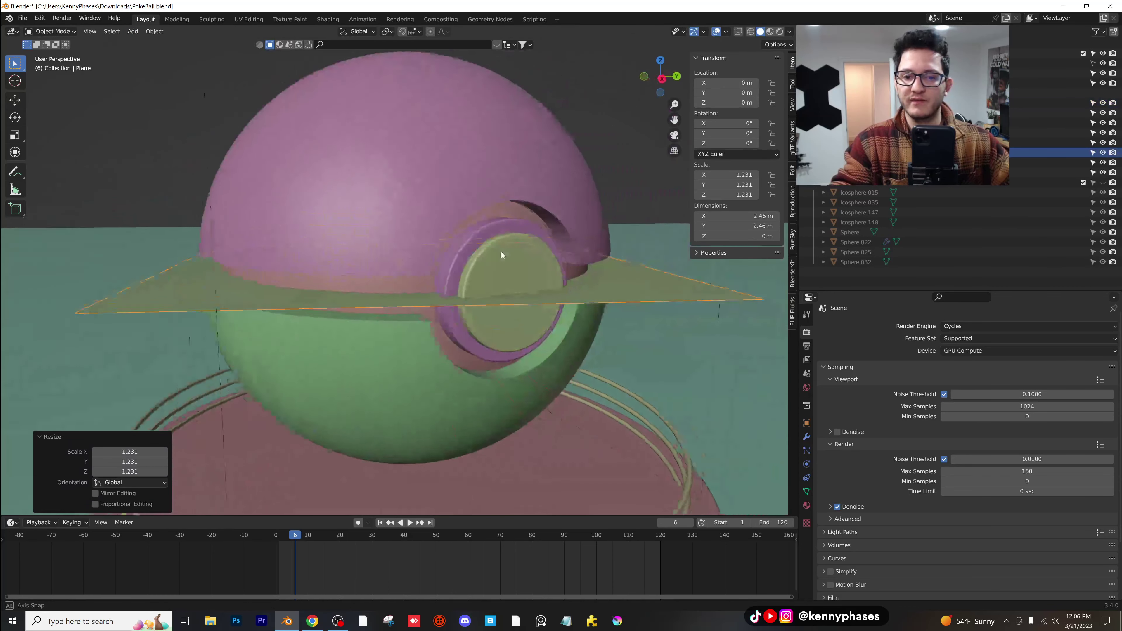
left_click(411, 287)
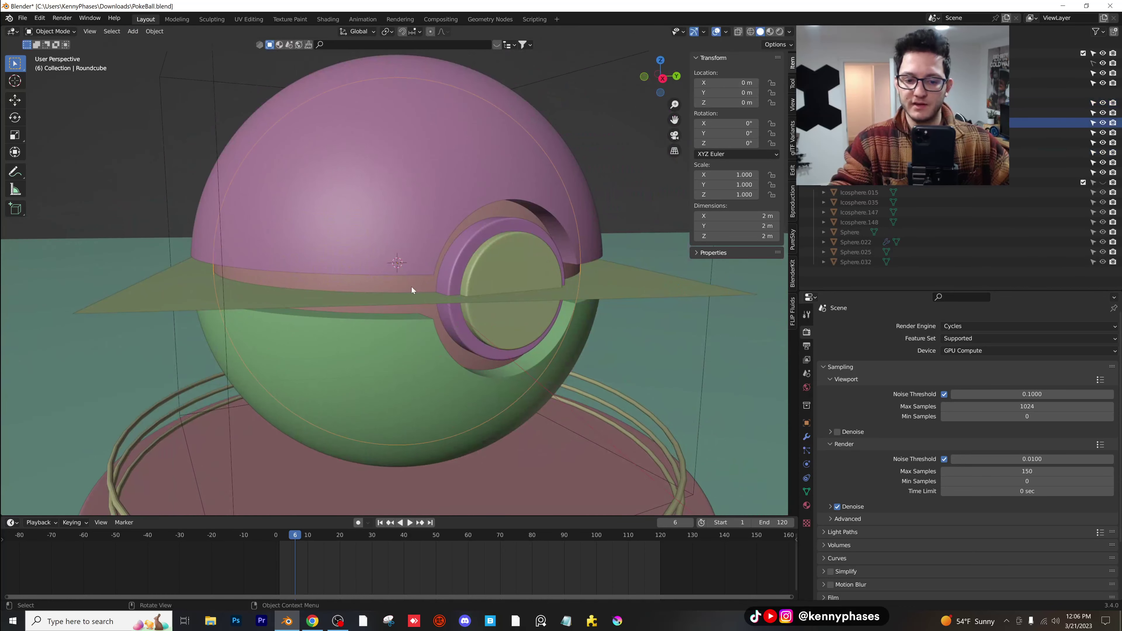
left_click(231, 294)
left_click(807, 436)
left_click(869, 329)
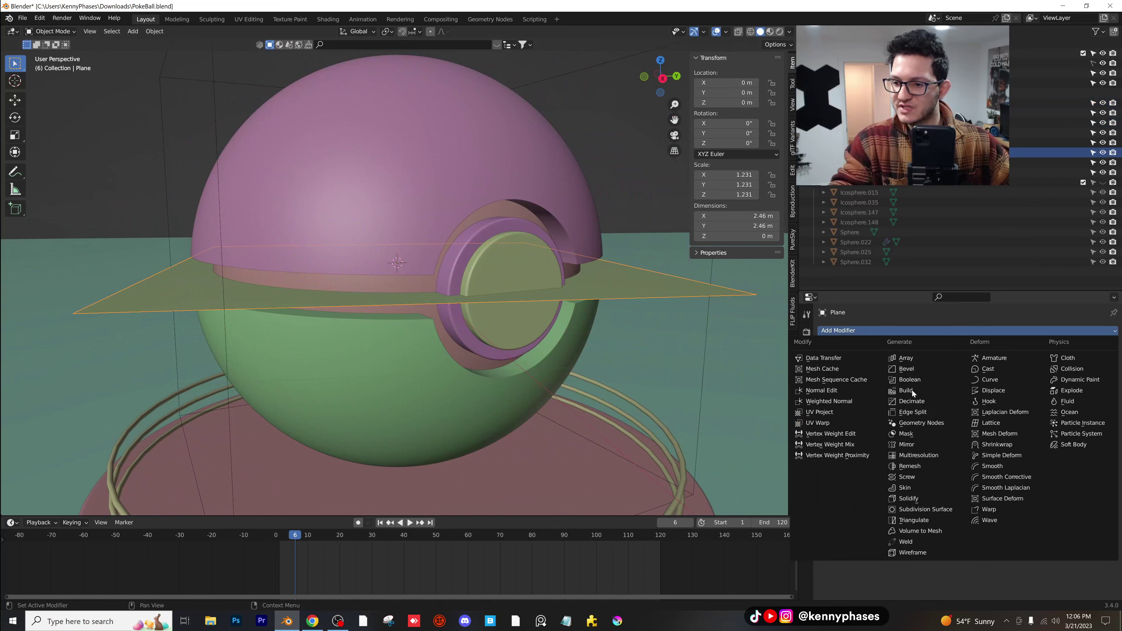
left_click(928, 498)
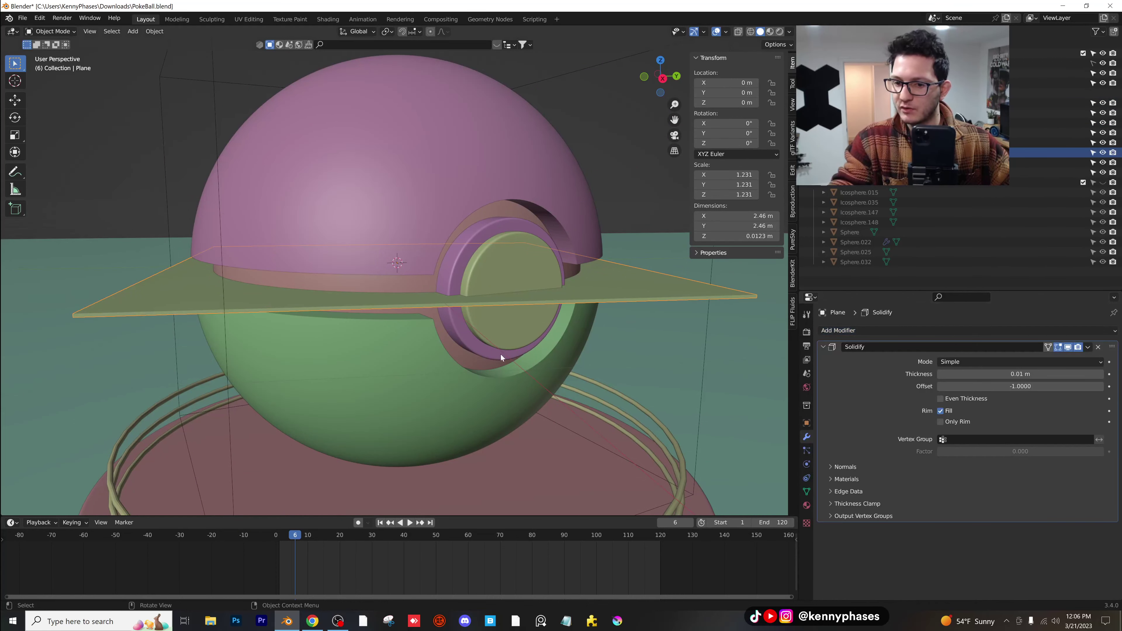
scroll(489, 336, "up", 3)
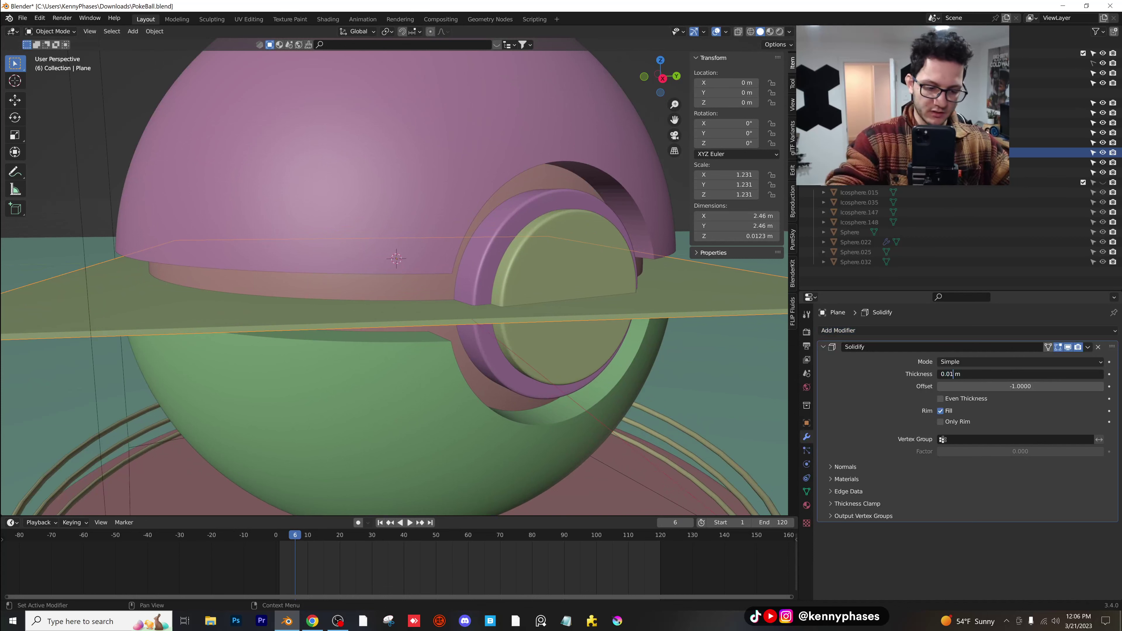
type("5")
key("Return")
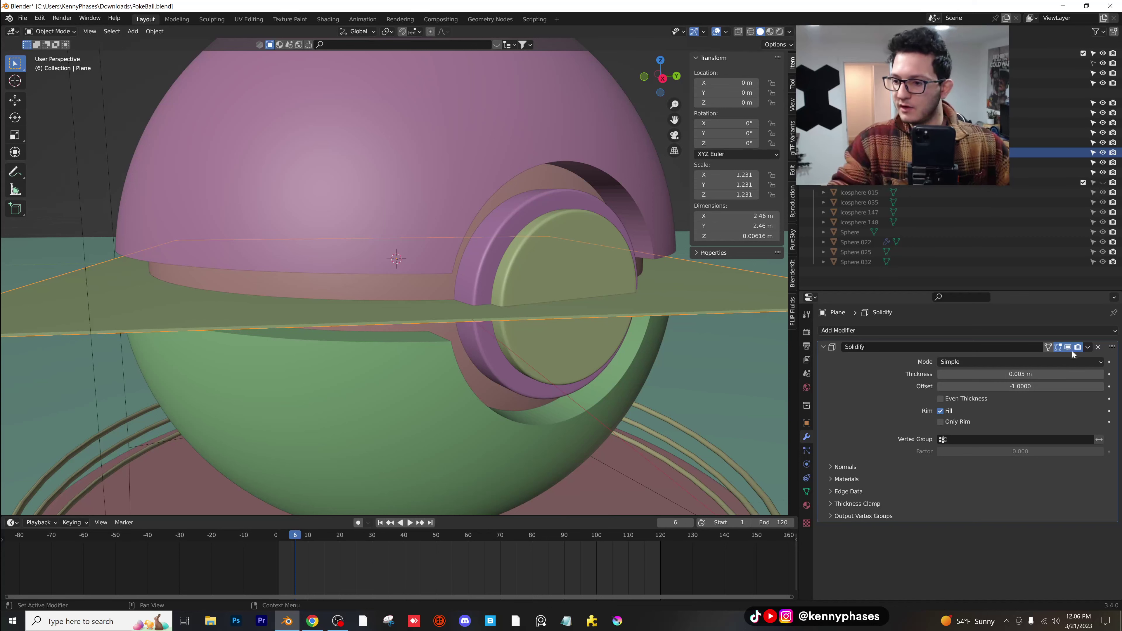
left_click(1088, 348)
left_click(1071, 359)
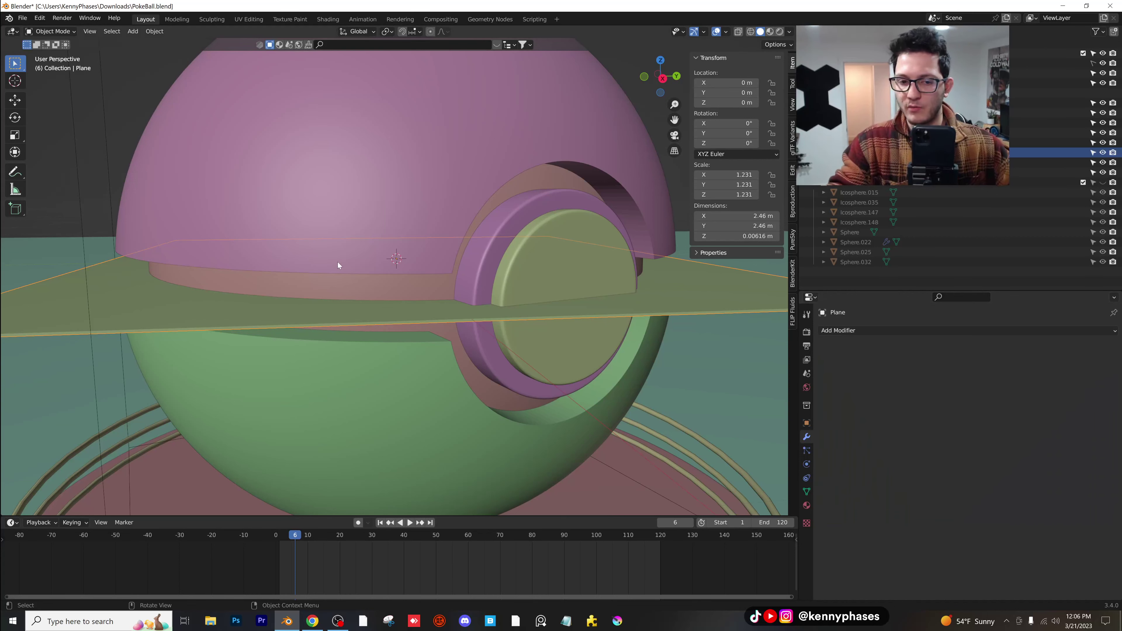
- Cut the thin plane out of the Poké Ball's inner Roundcube using a Bool Tool brush Difference
left_click(375, 297)
left_click(223, 308, "shift")
left_click(289, 286, "shift")
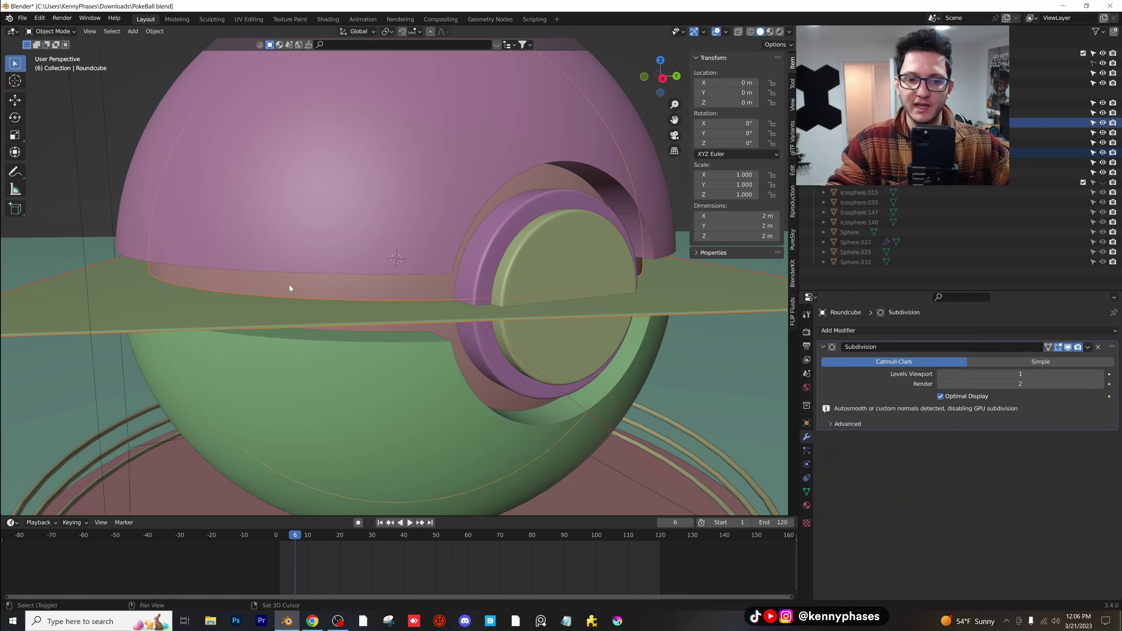
key("shift+ctrl+b")
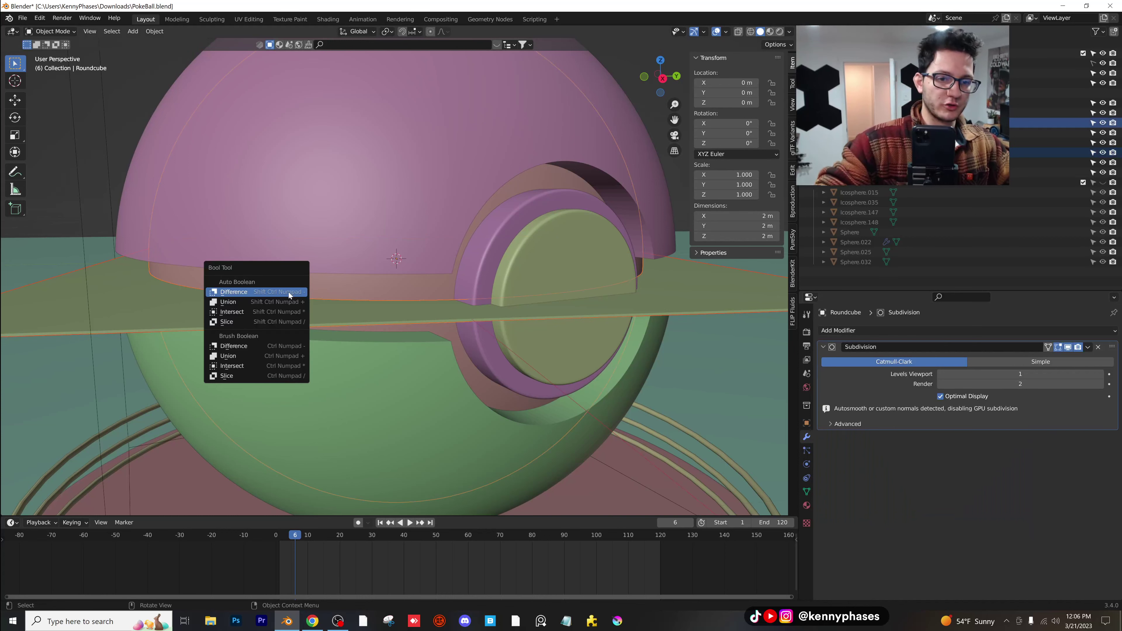
key("Down")
key("Down")
key("Down")
key("Down")
key("Return")
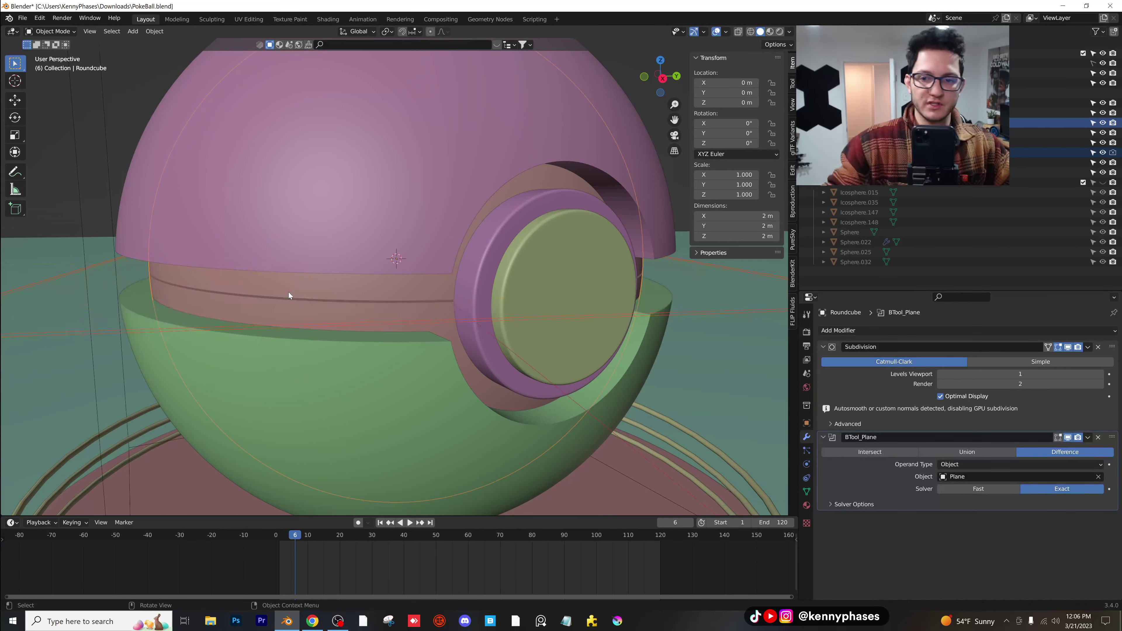
- Check the groove in the black band through the camera in rendered shading and save the file
middle_click_drag(319, 312, 348, 297)
key("KP_0")
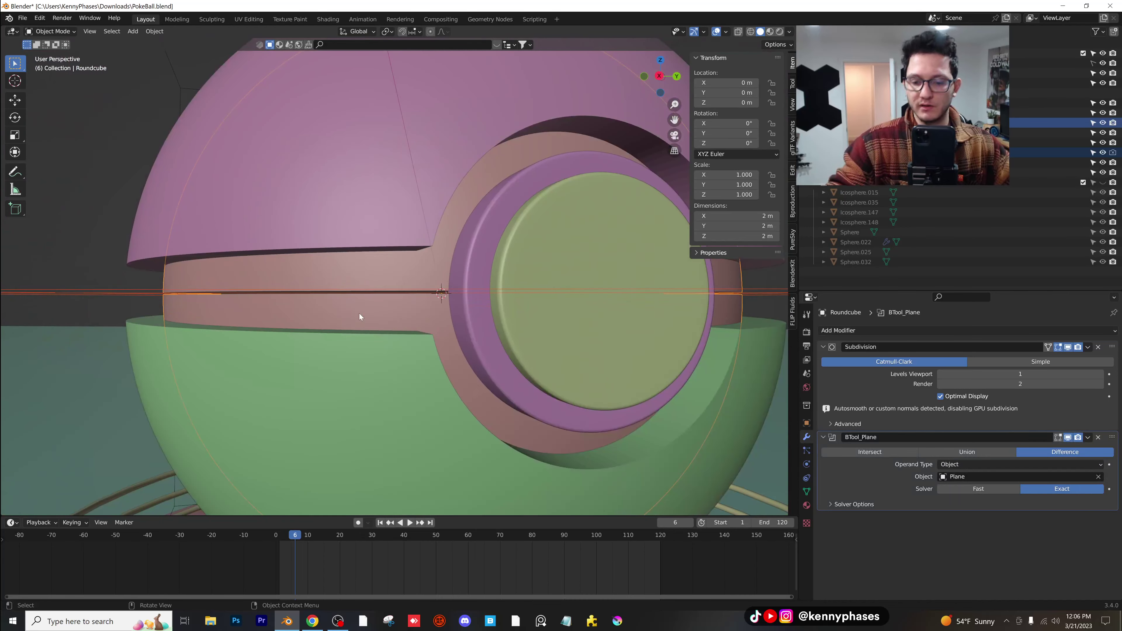
key("z")
left_click(363, 175)
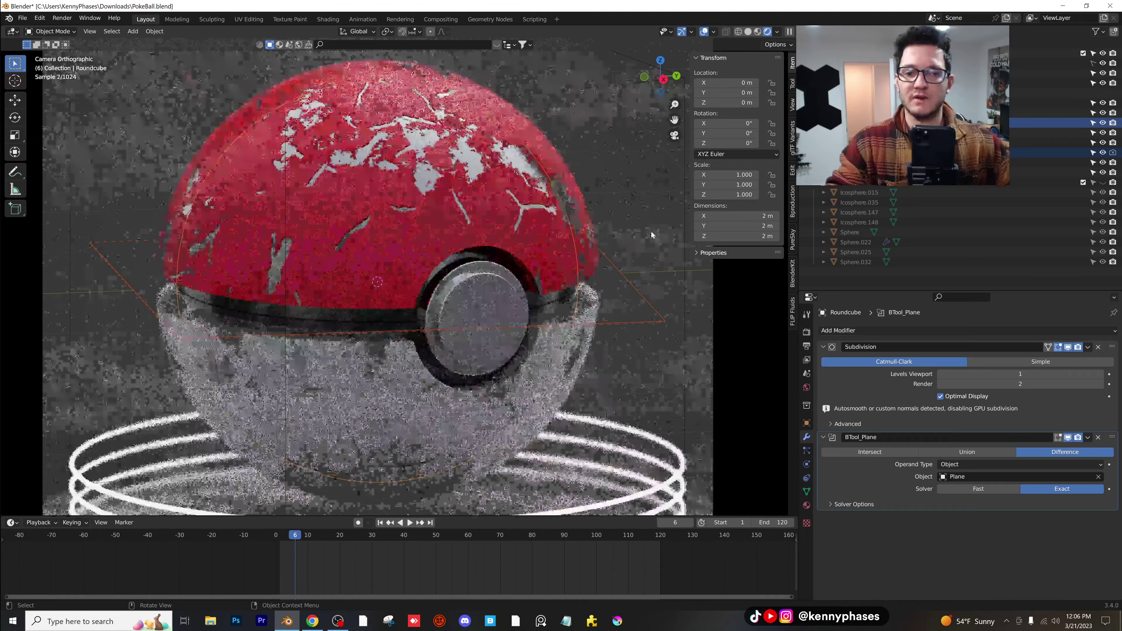
left_click(653, 227)
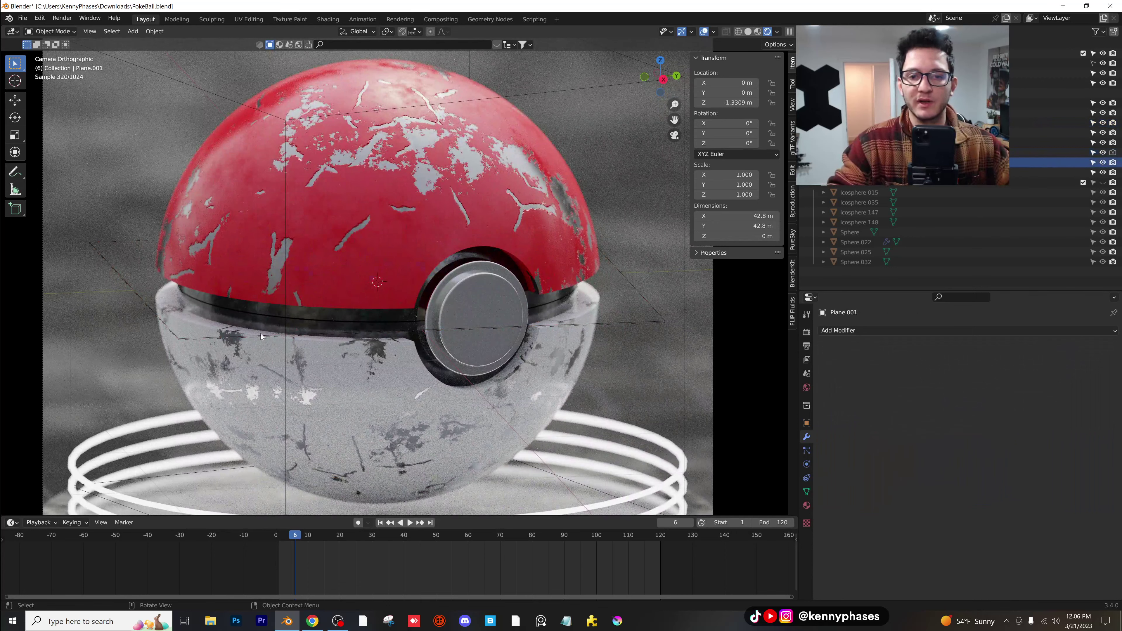
scroll(365, 356, "down", 3)
key("ctrl+s")
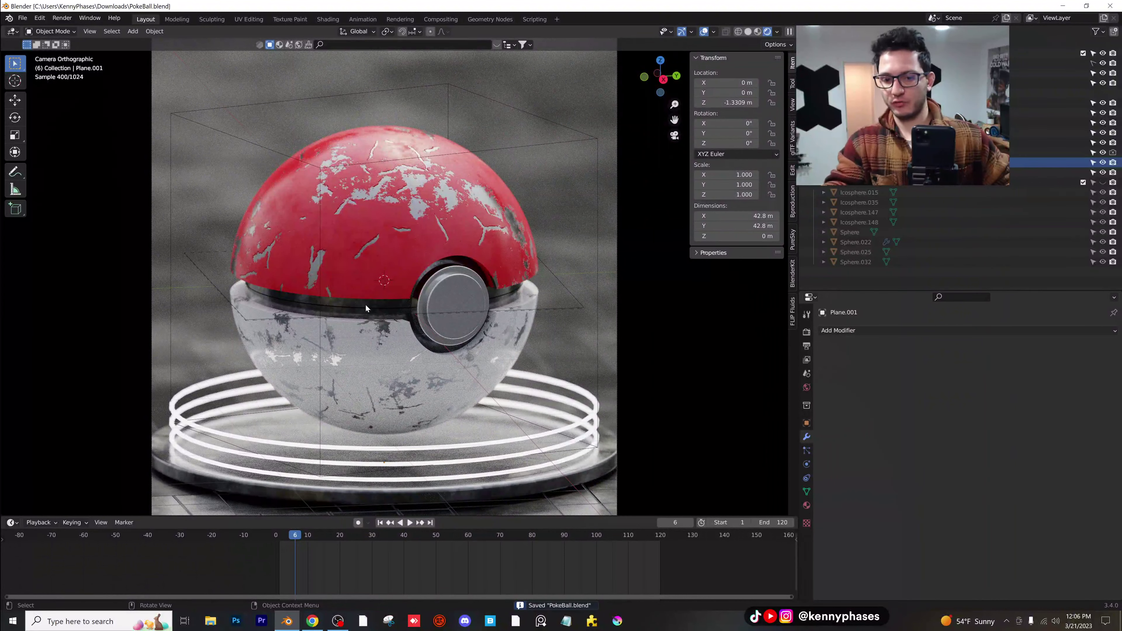
- Raise the ground plane beneath the platform by about 0.023 m along Z
scroll(377, 309, "down", 1)
middle_click_drag(376, 304, 353, 291, "shift")
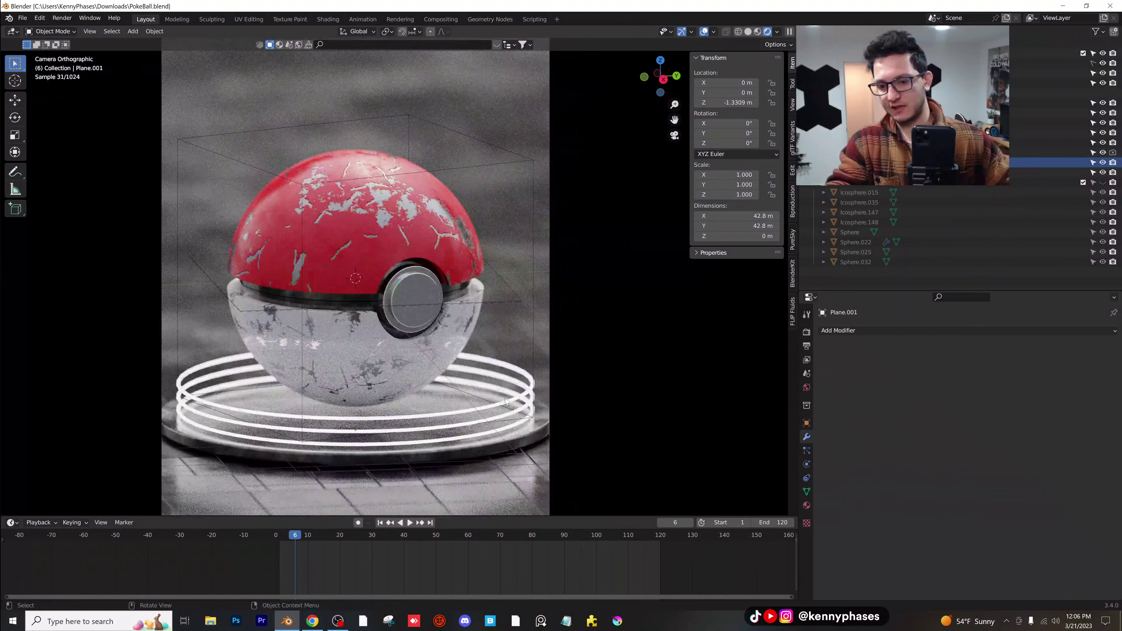
left_click(451, 394)
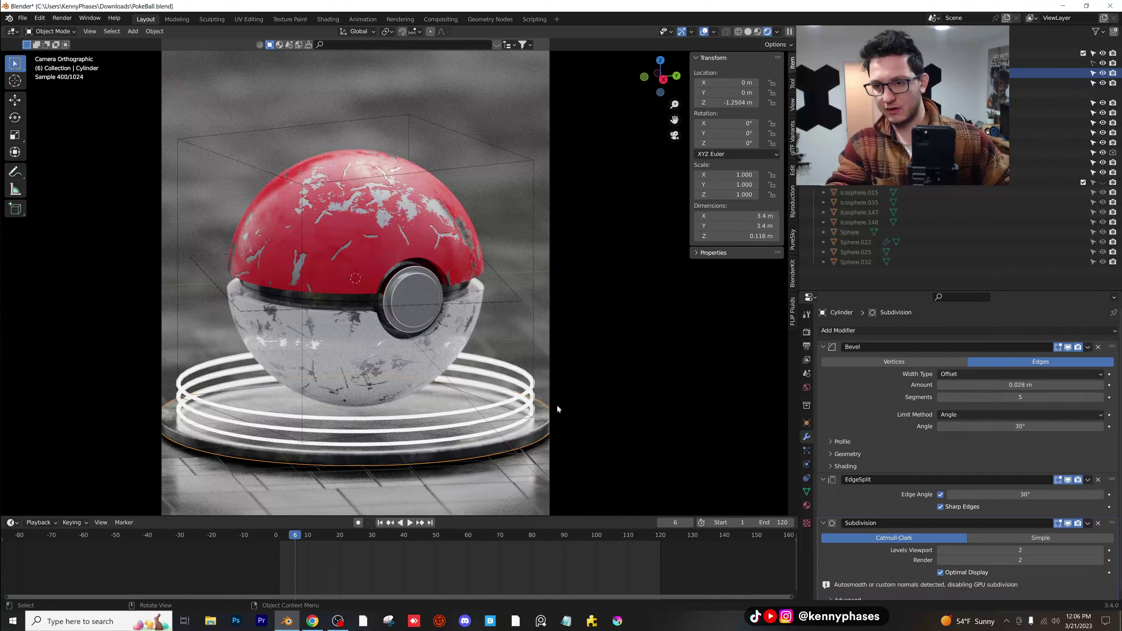
middle_click_drag(552, 363, 530, 236, "shift")
scroll(436, 401, "up", 3)
middle_click_drag(466, 381, 451, 338, "shift")
left_click(470, 370)
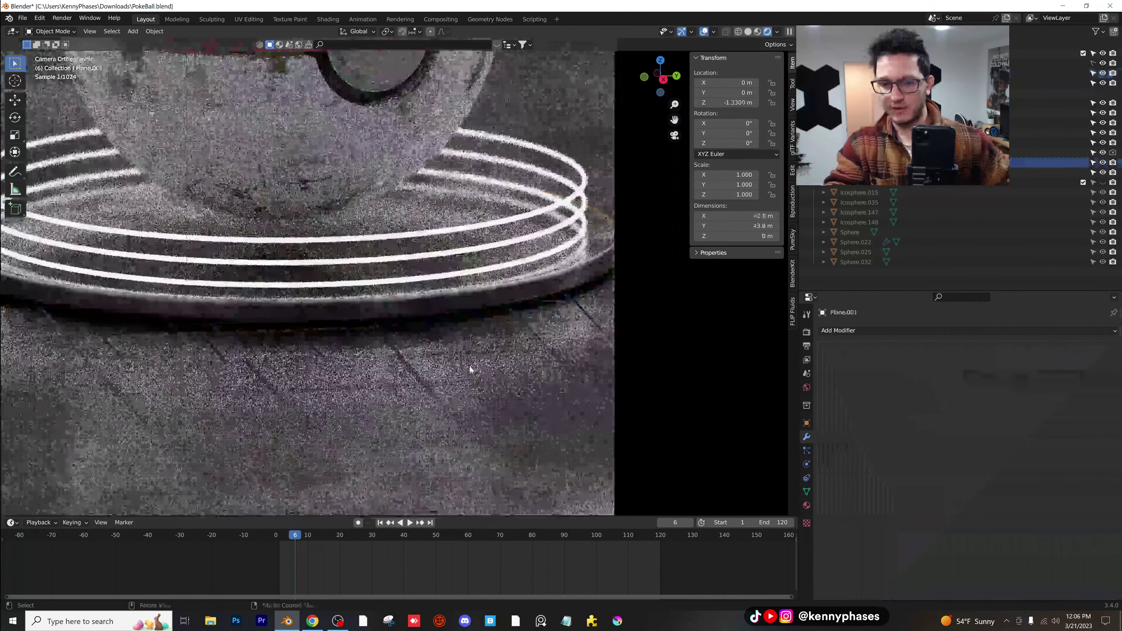
key("g")
key("g")
key("z")
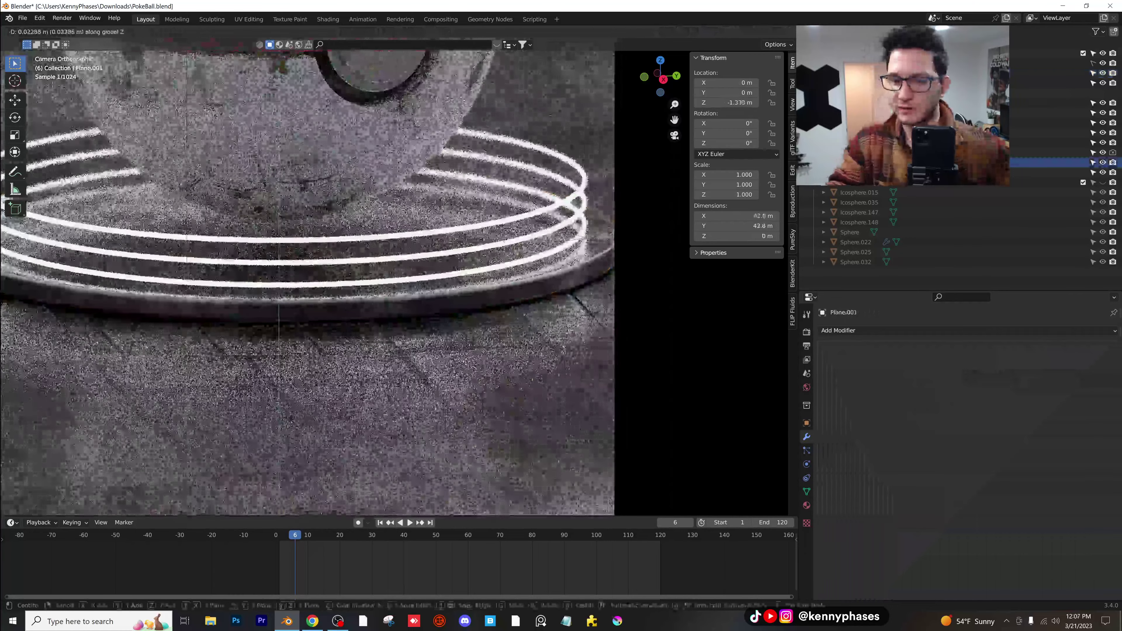
left_click(473, 327)
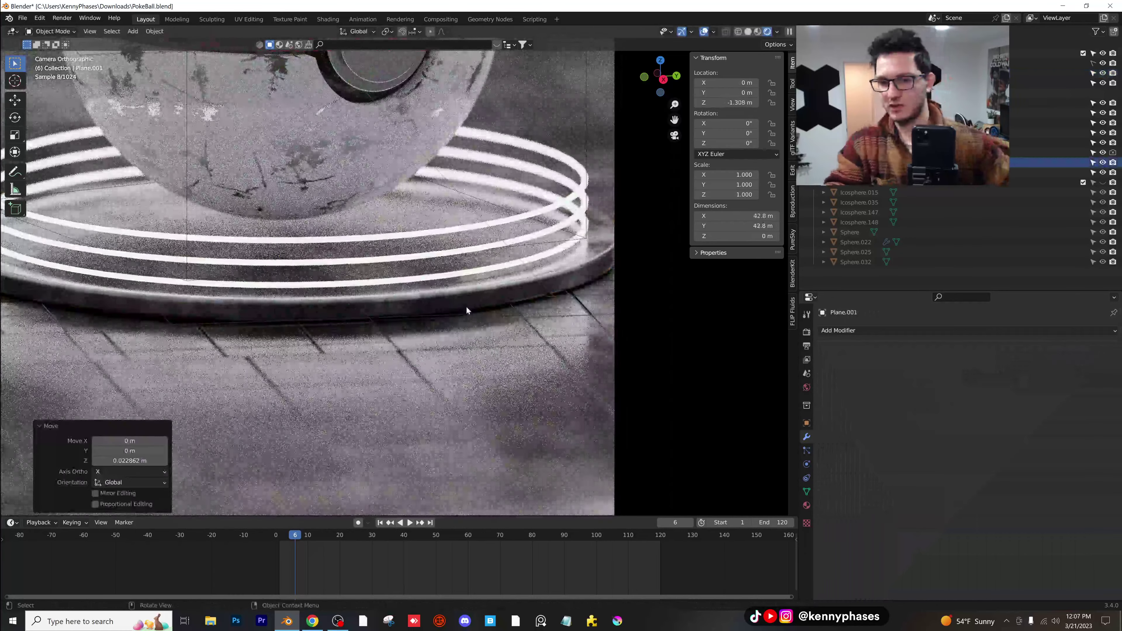
- Nudge the ground plane once more along Z to fine-tune where it meets the platform's base
left_click(471, 299)
left_click(511, 327)
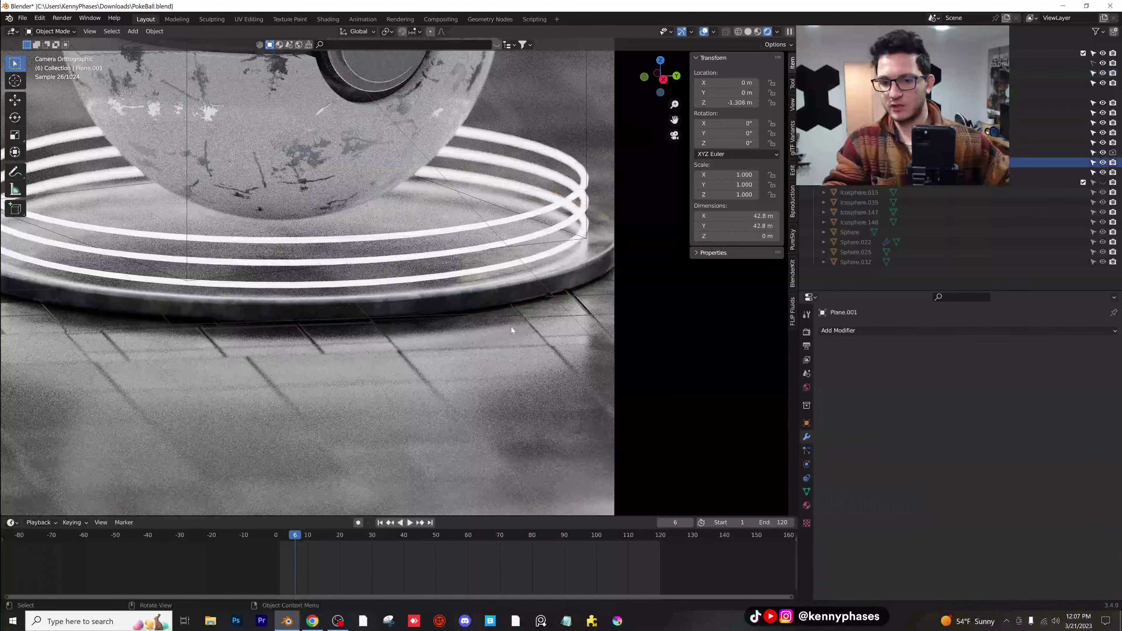
key("g")
key("z")
left_click(510, 334)
- Thicken the platform cylinder by scaling it along Z to about 1.945, making it about 0.226 m tall
left_click(512, 305)
key("s")
key("z")
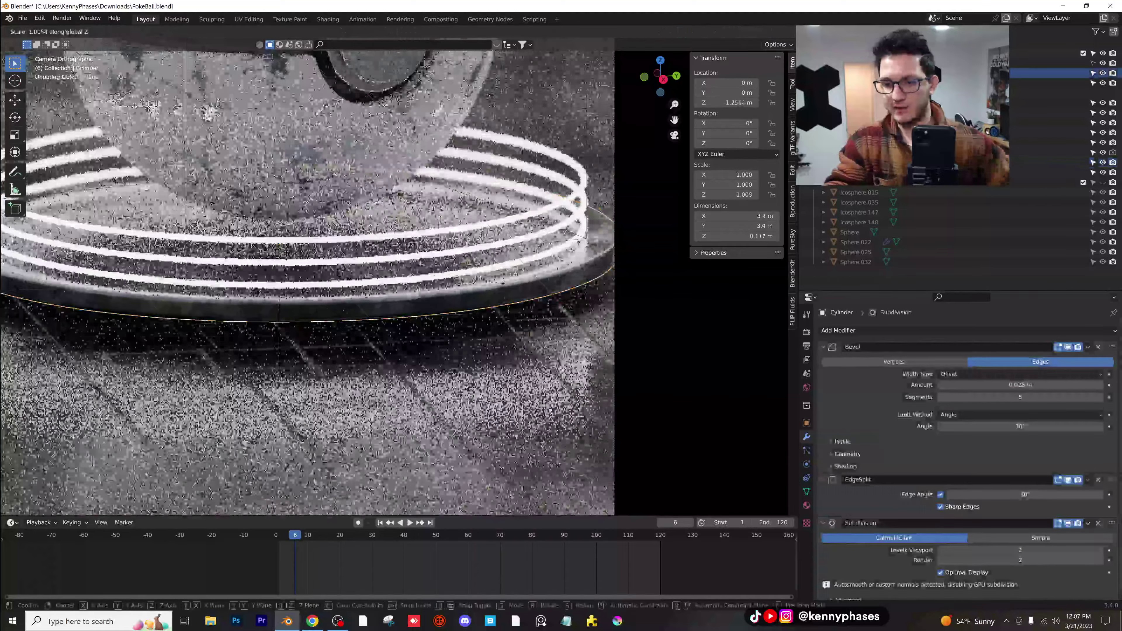
left_click(634, 113)
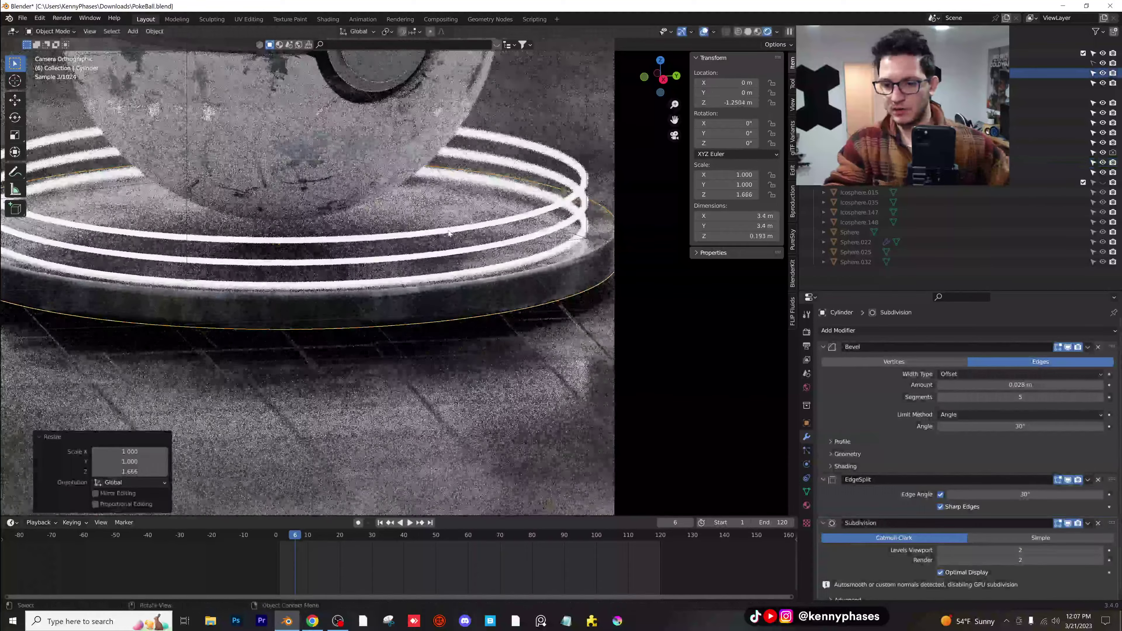
key("s")
key("z")
left_click(468, 189)
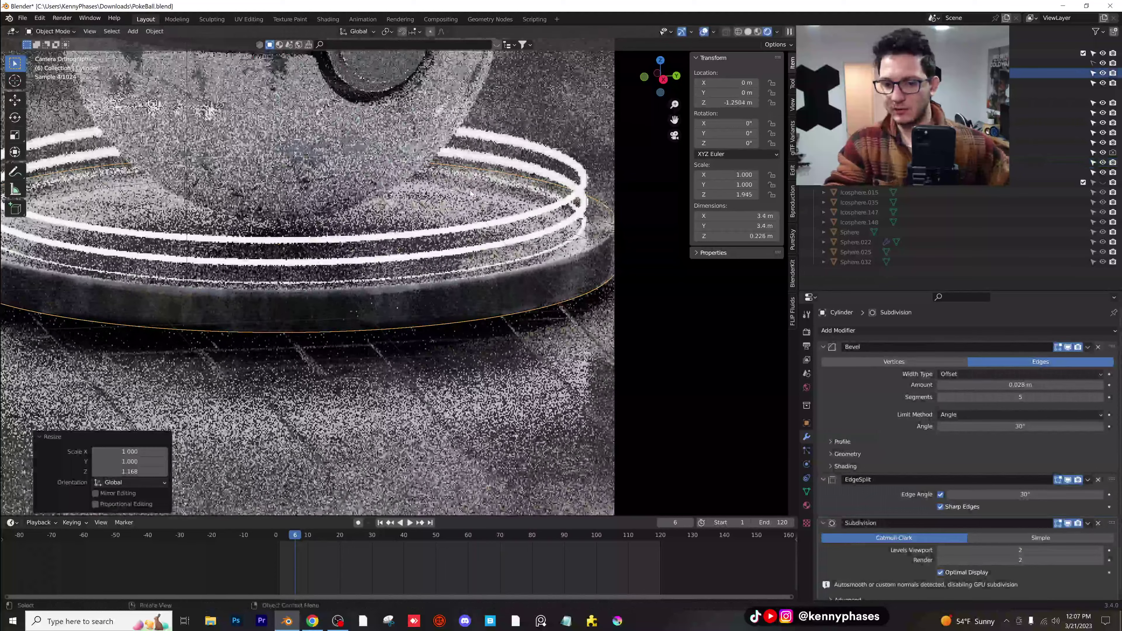
- Lower the platform cylinder along Z to about -1.29 m and apply its scale
key("g")
key("z")
left_click(469, 197)
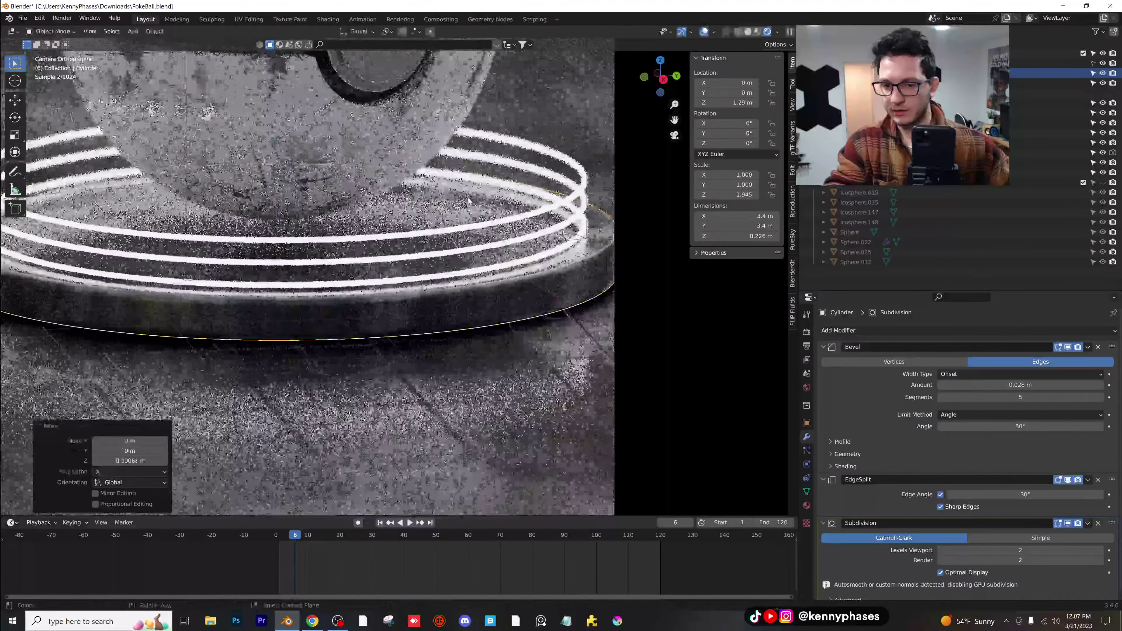
left_click(154, 31)
mouse_move(176, 83)
left_click(265, 102)
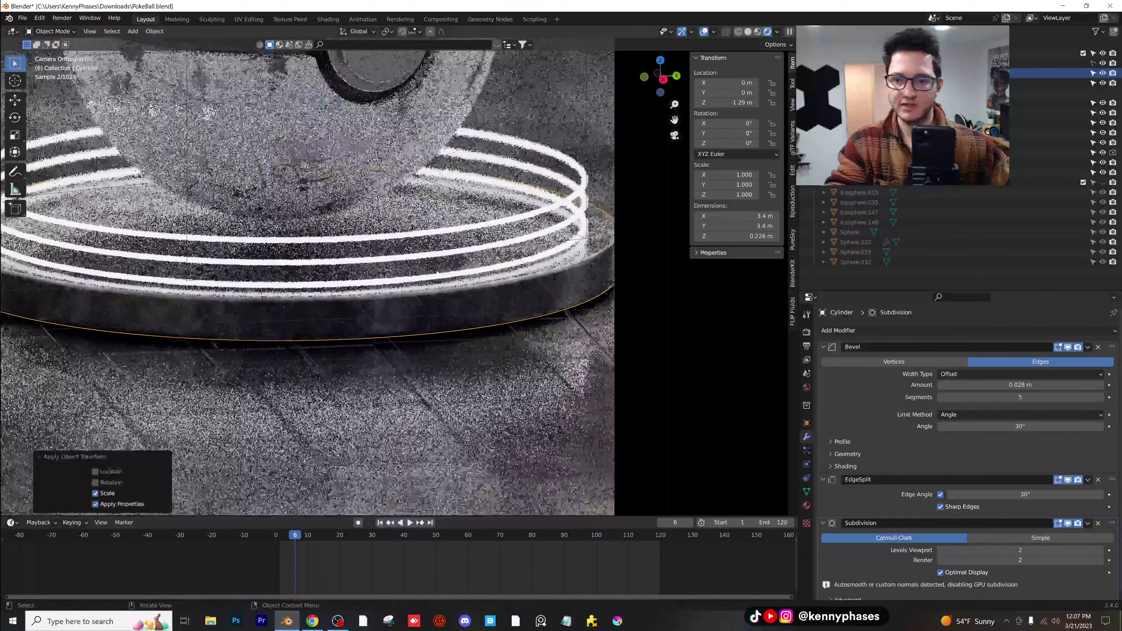
- Set the platform cylinder's bevel amount to 0.015 m and nudge the cylinder along Z
scroll(514, 316, "up", 2)
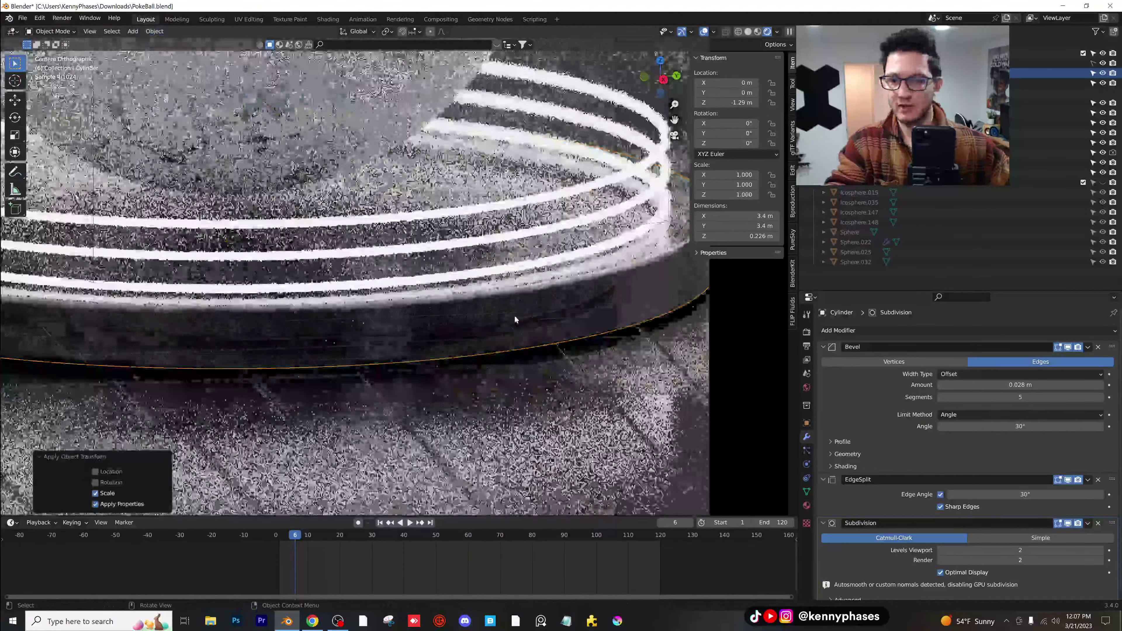
scroll(550, 315, "up", 1)
middle_click_drag(676, 315, 543, 299, "shift")
scroll(544, 299, "up", 2)
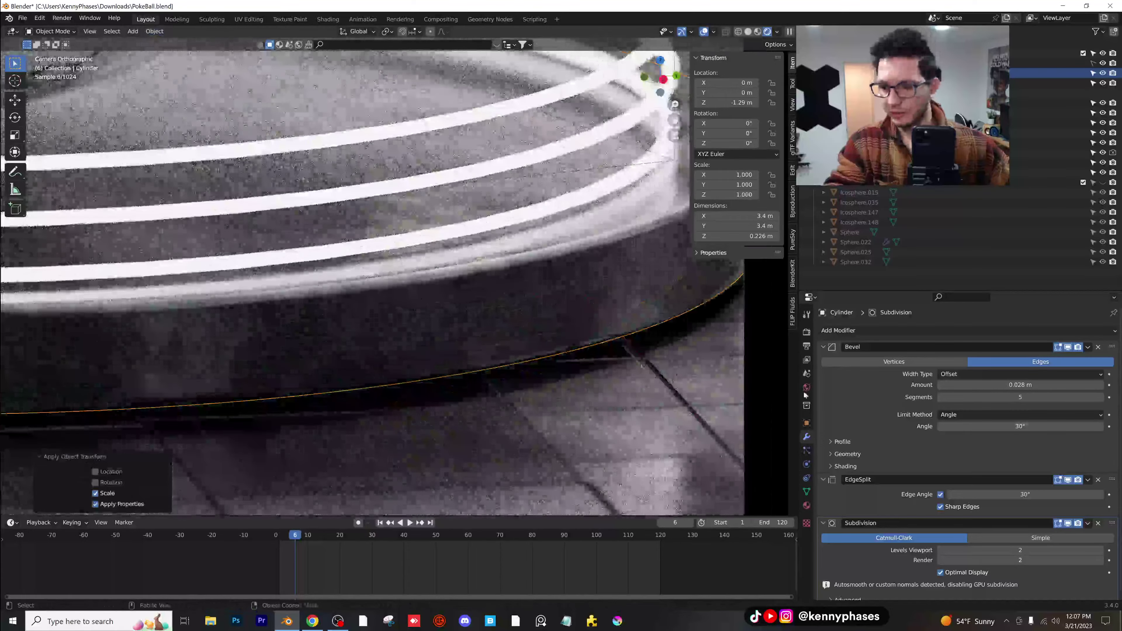
left_click_drag(1026, 387, 992, 386)
key("g")
key("z")
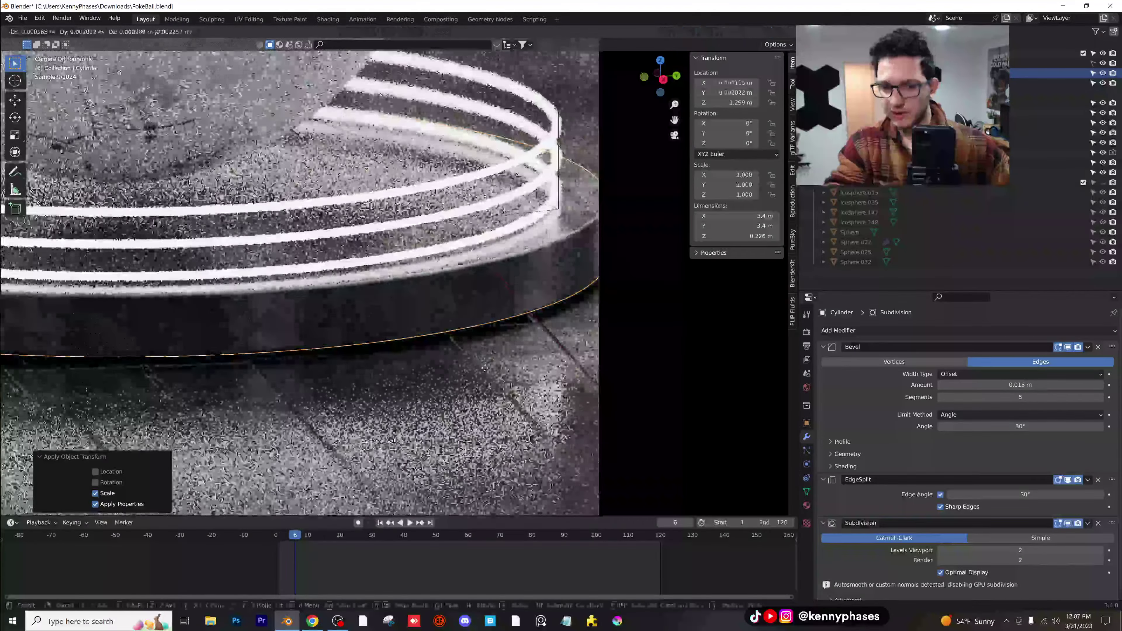
left_click(489, 366)
- Raise the ground plane by about 0.019 m along Z to meet the platform's base and save the file
left_click(503, 377)
key("g")
key("z")
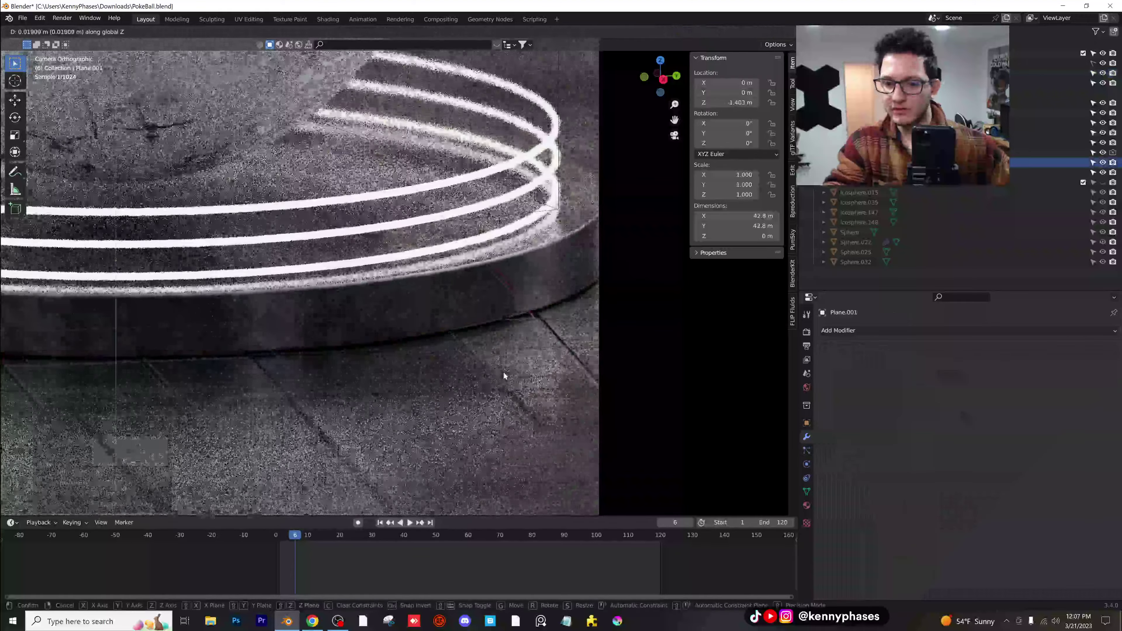
left_click(490, 378)
scroll(485, 372, "down", 5)
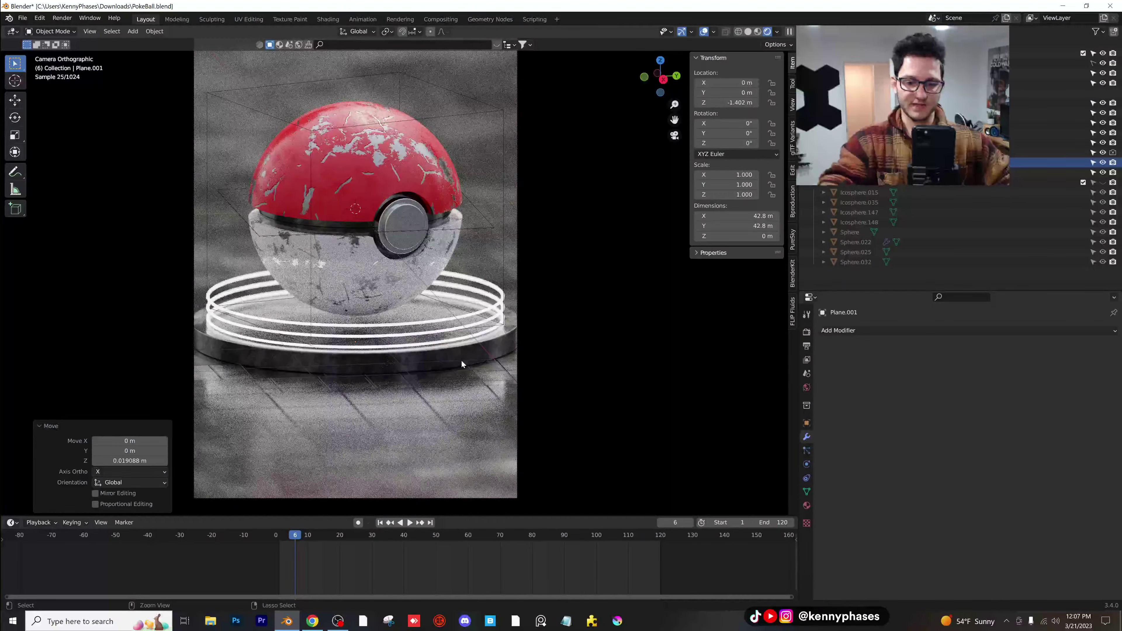
key("ctrl+s")
- Play the spin animation through the camera in rendered and solid shading, and return to rendered shading
middle_click_drag(459, 317, 517, 341, "shift")
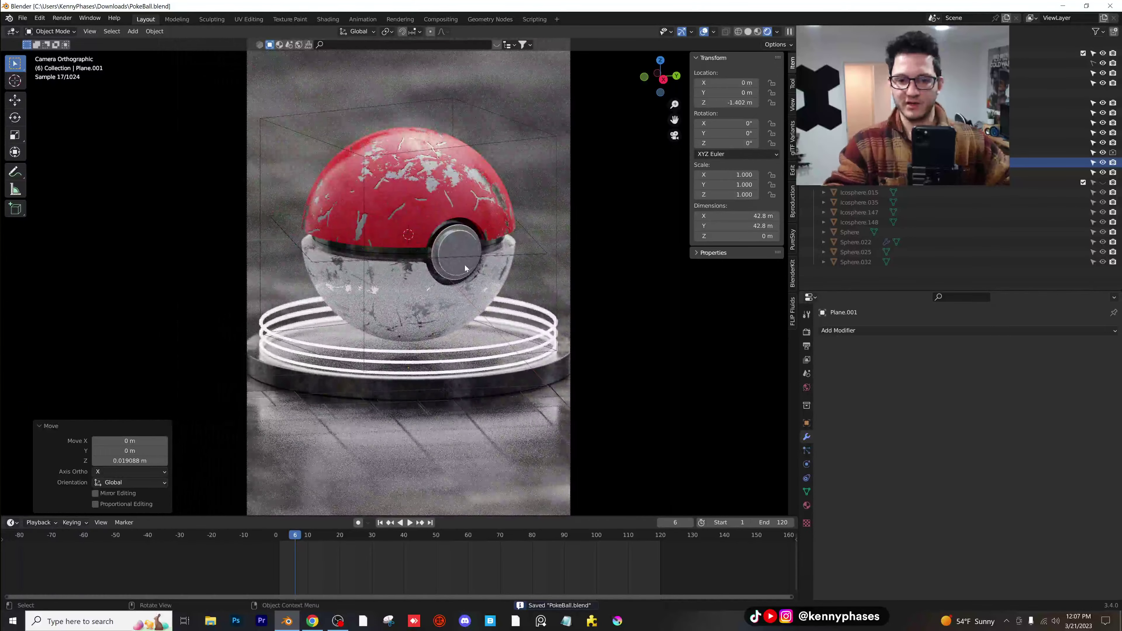
key("space")
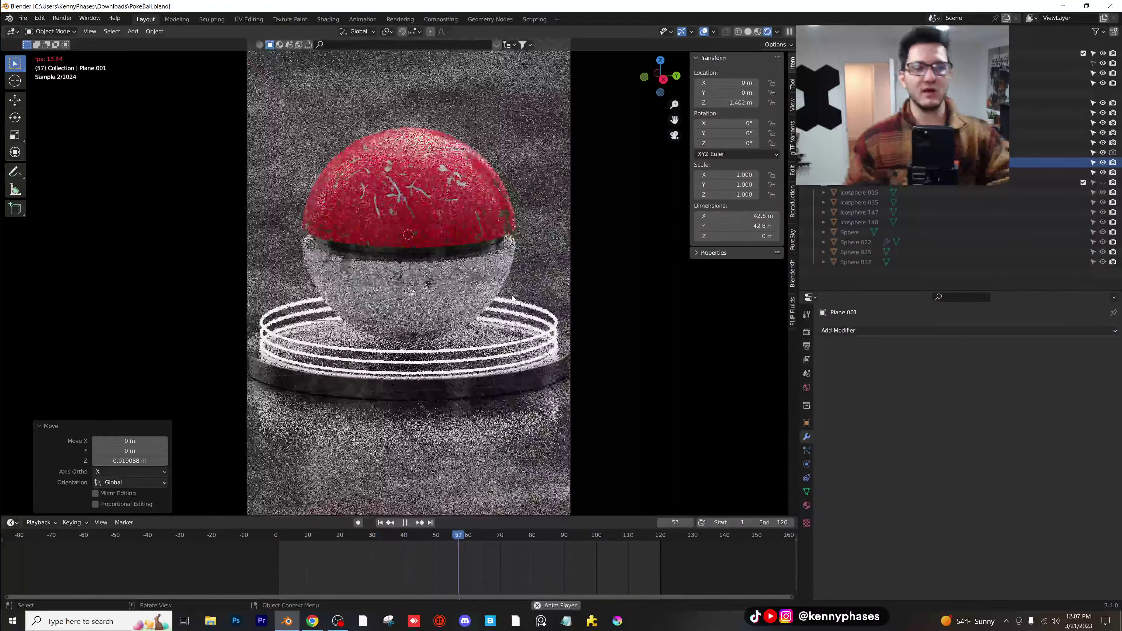
key("space")
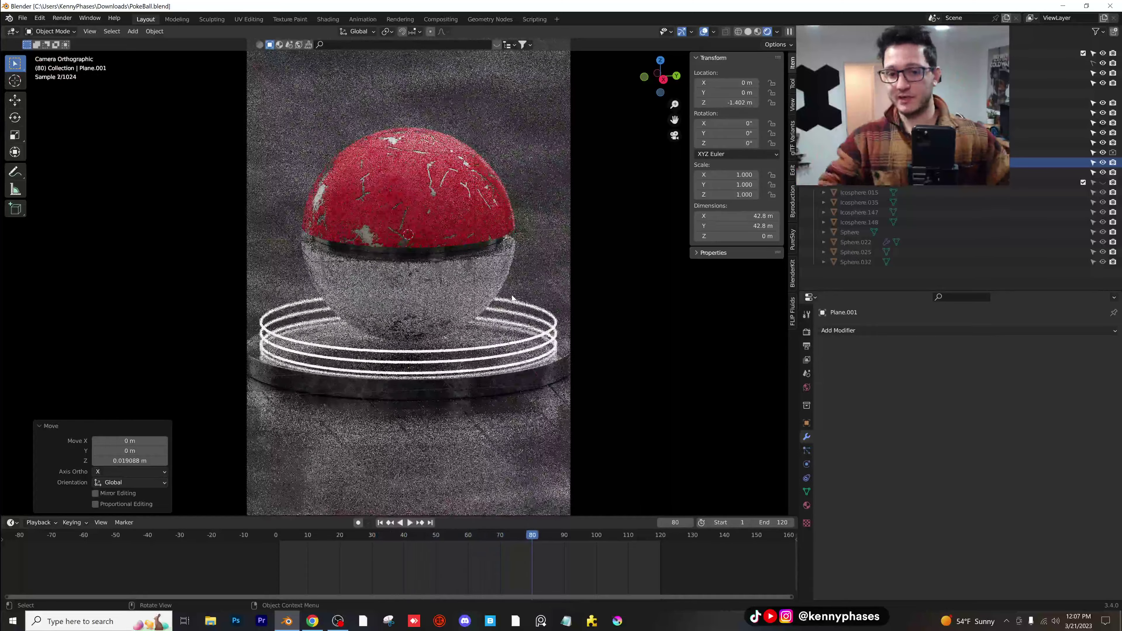
key("space")
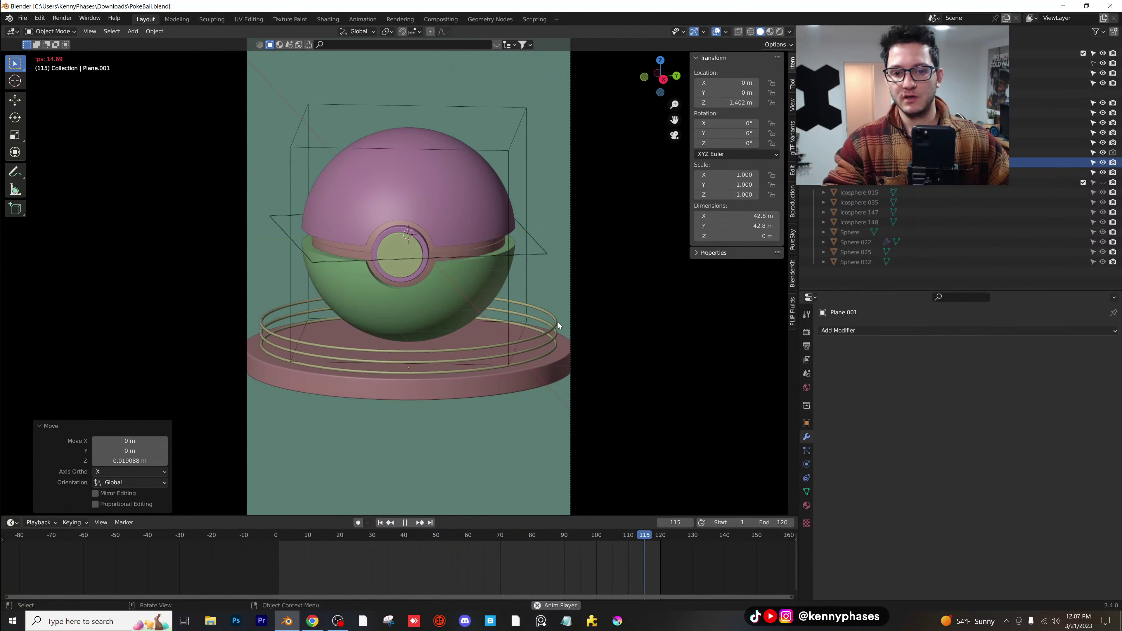
key("space")
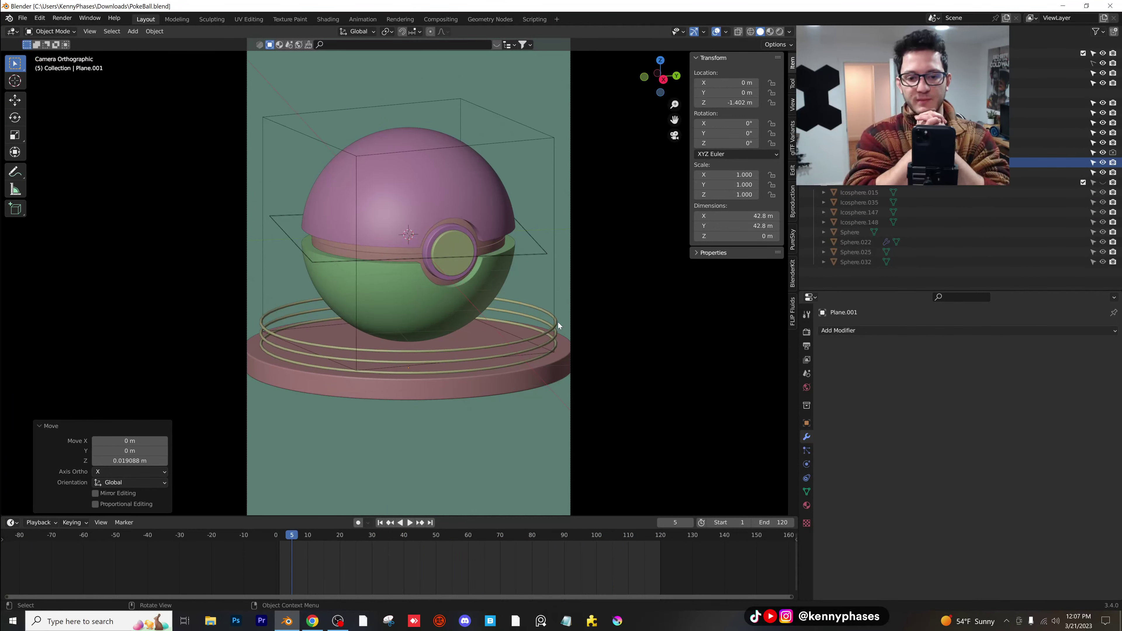
left_click(780, 31)
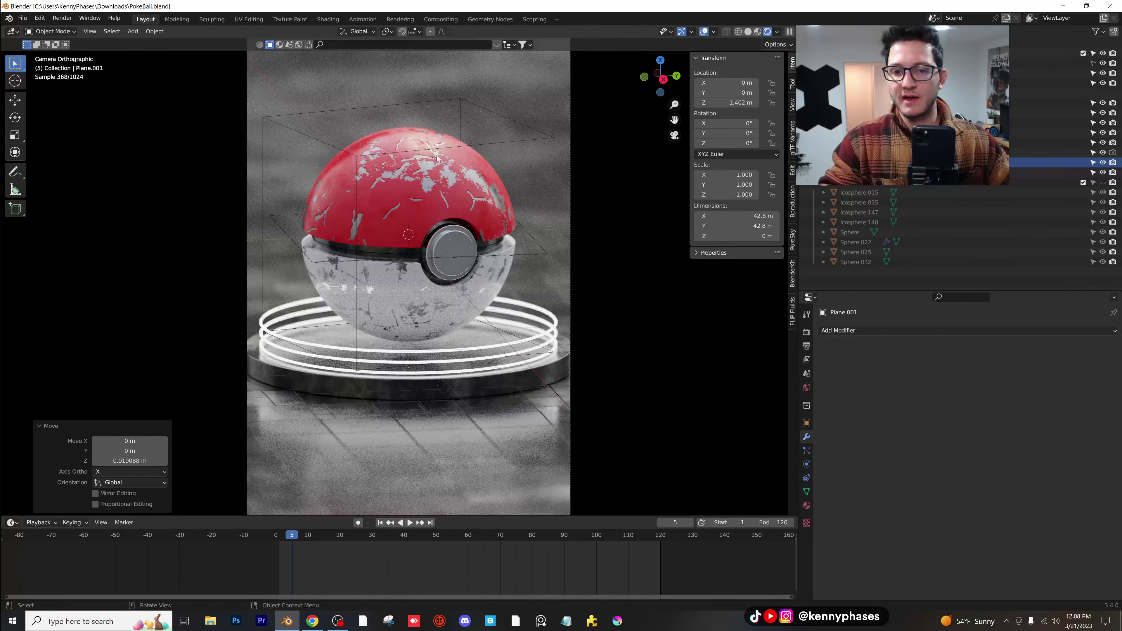
- Save the file and add a plain axes empty at the world origin
middle_click_drag(485, 143, 380, 190)
key("ctrl+s")
left_click(133, 31)
mouse_move(147, 47)
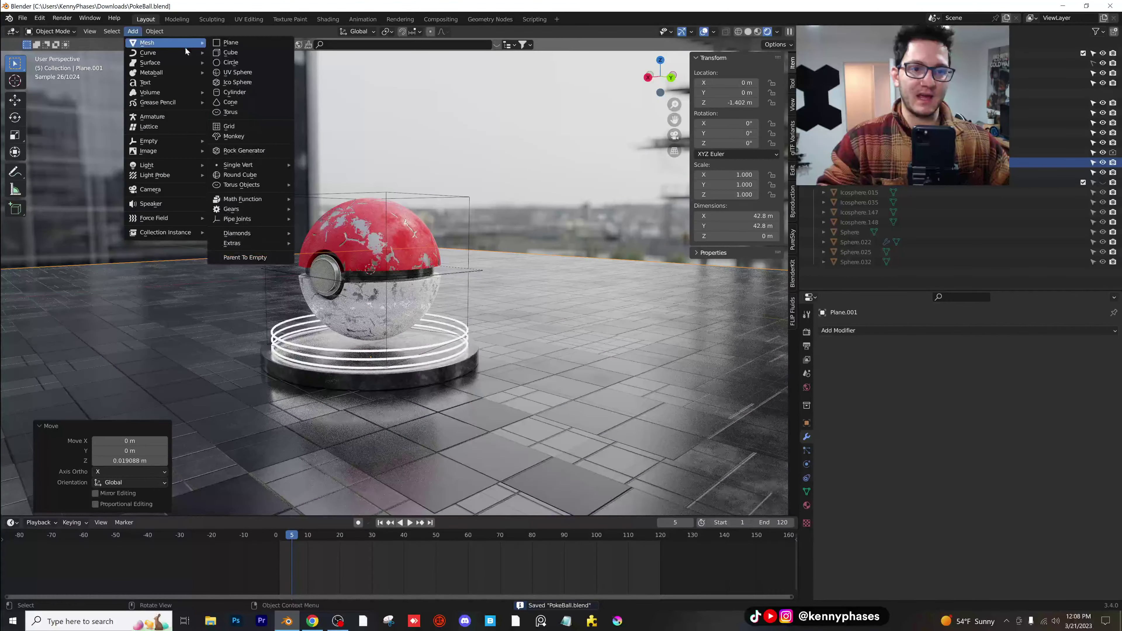
mouse_move(172, 141)
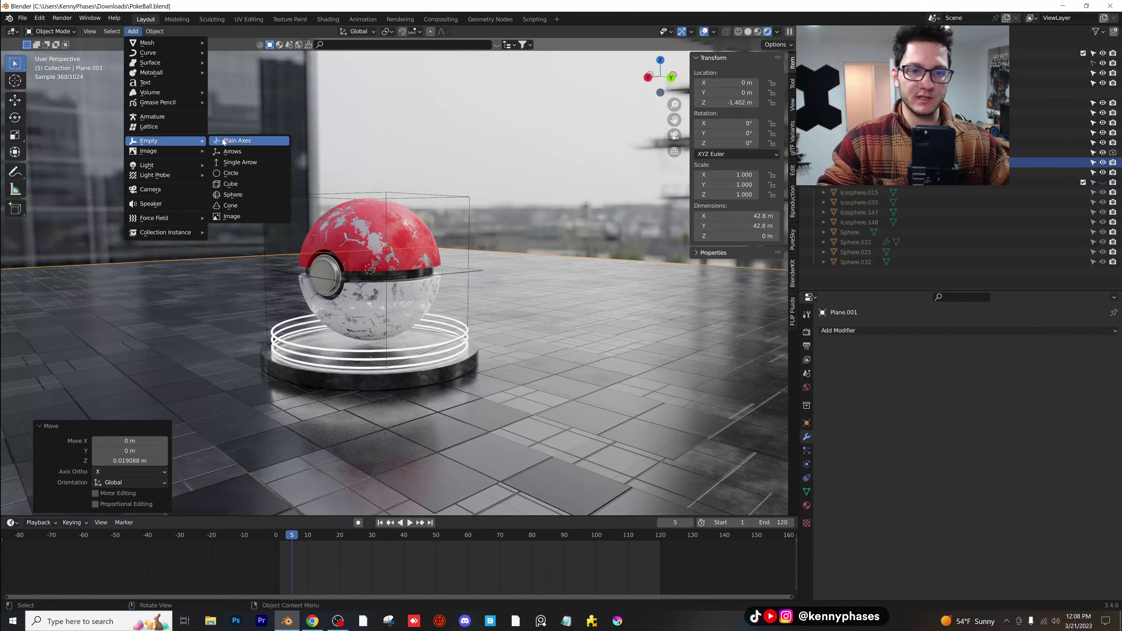
left_click(229, 143)
- Move the new empty to about -2.42 m on X beside the ball and keyframe its location at frame 1
mouse_move(421, 278)
middle_mouse_down()
mouse_move(421, 290)
mouse_move(363, 301)
middle_mouse_up()
left_click(748, 32)
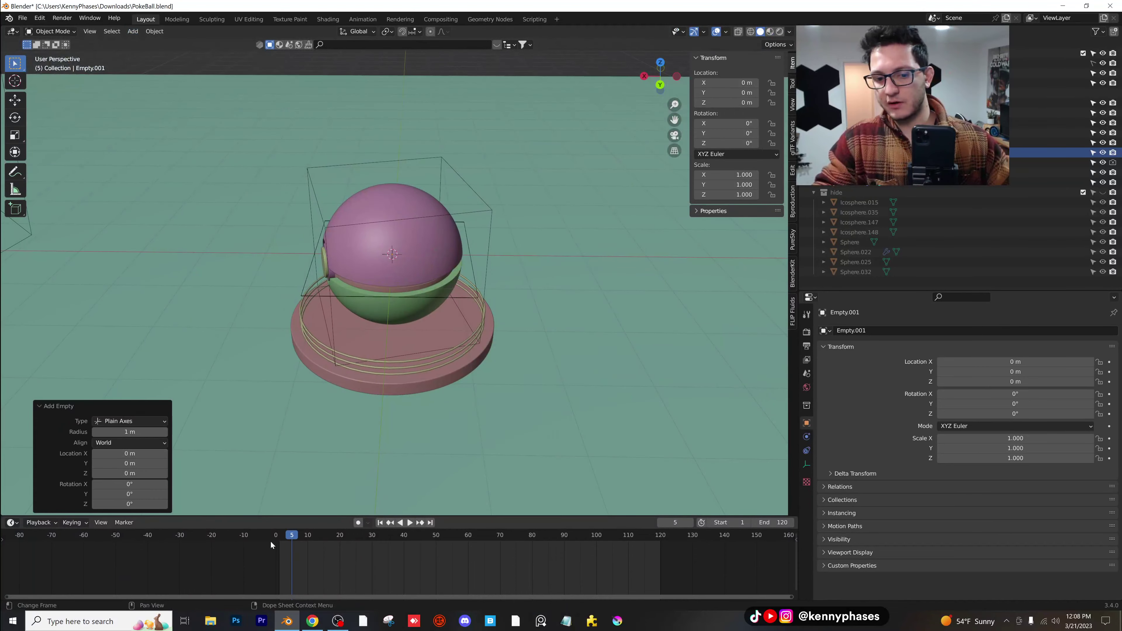
left_click_drag(278, 537, 279, 536)
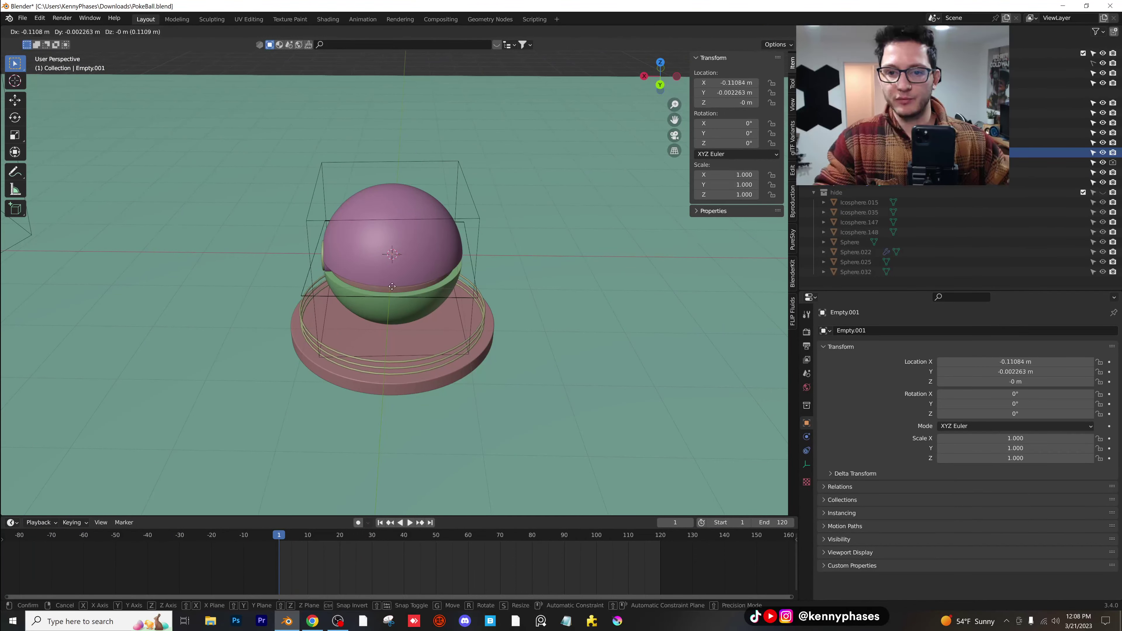
key("x")
left_click(538, 289)
middle_click_drag(538, 288, 497, 268)
middle_click_drag(419, 268, 481, 248)
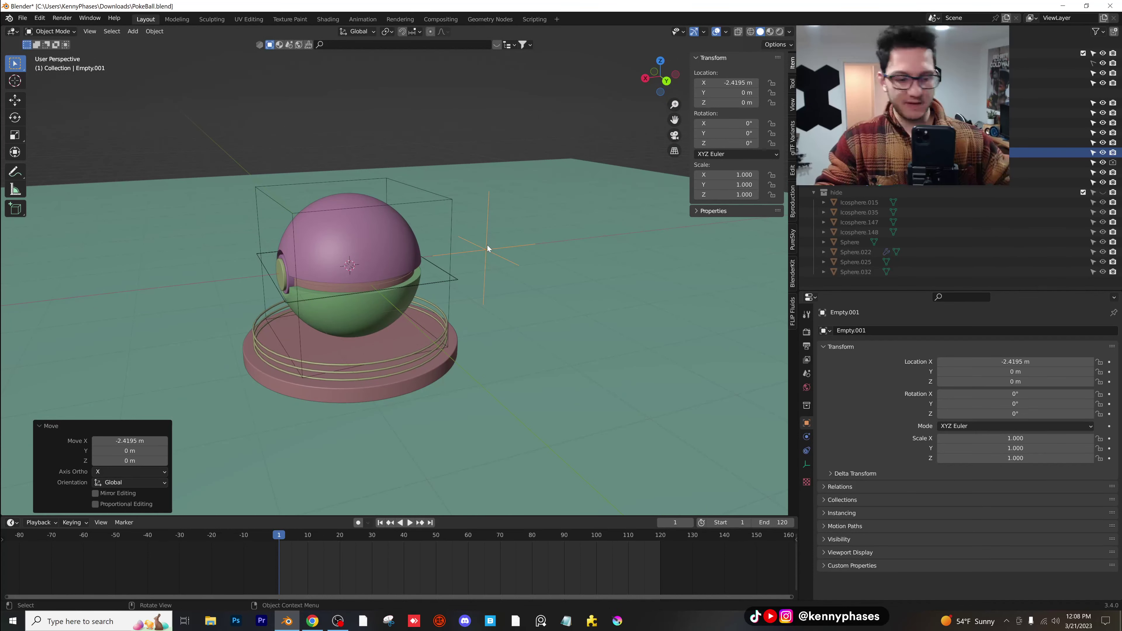
key("i")
left_click(486, 239)
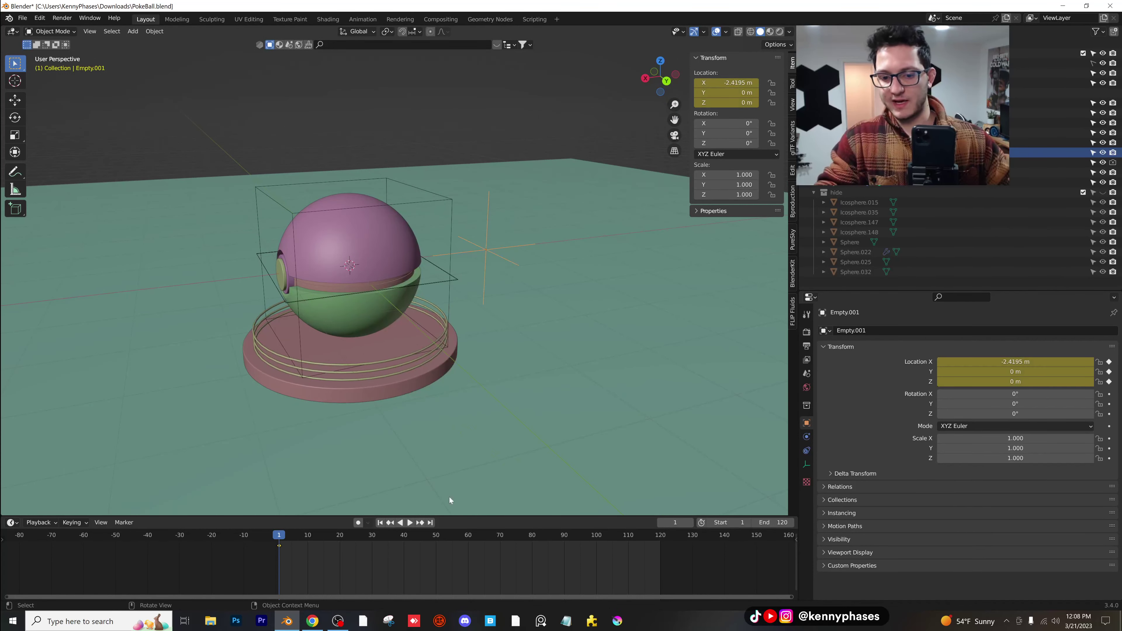
- At frame 60, raise the empty to about 0.731 m on Z and keyframe its location
left_click(468, 535)
key("g")
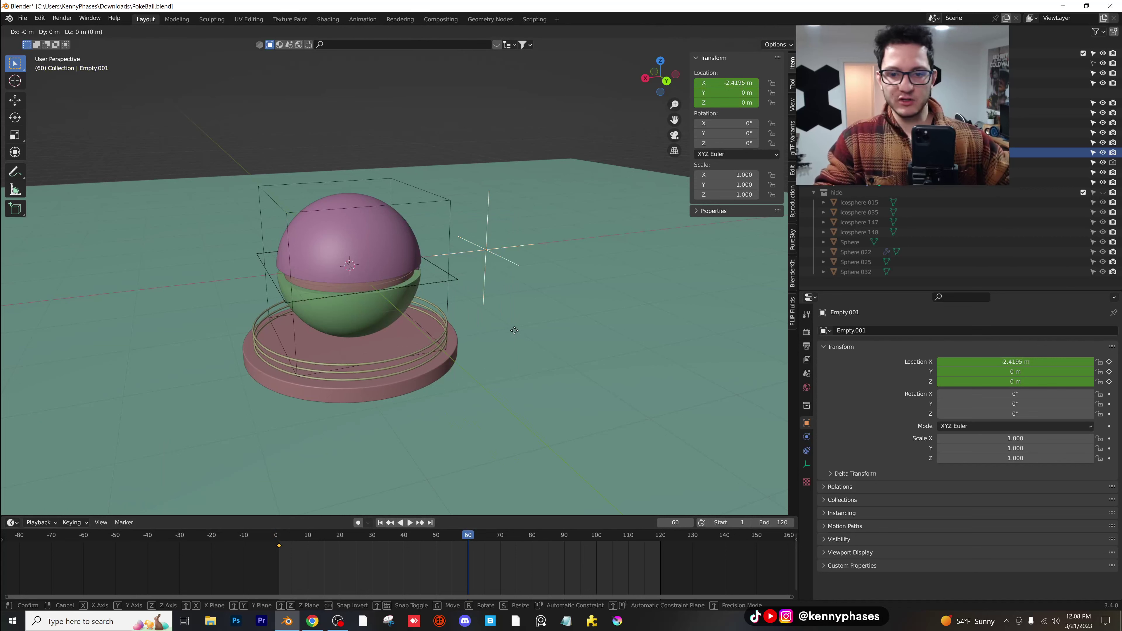
key("z")
left_click(511, 216)
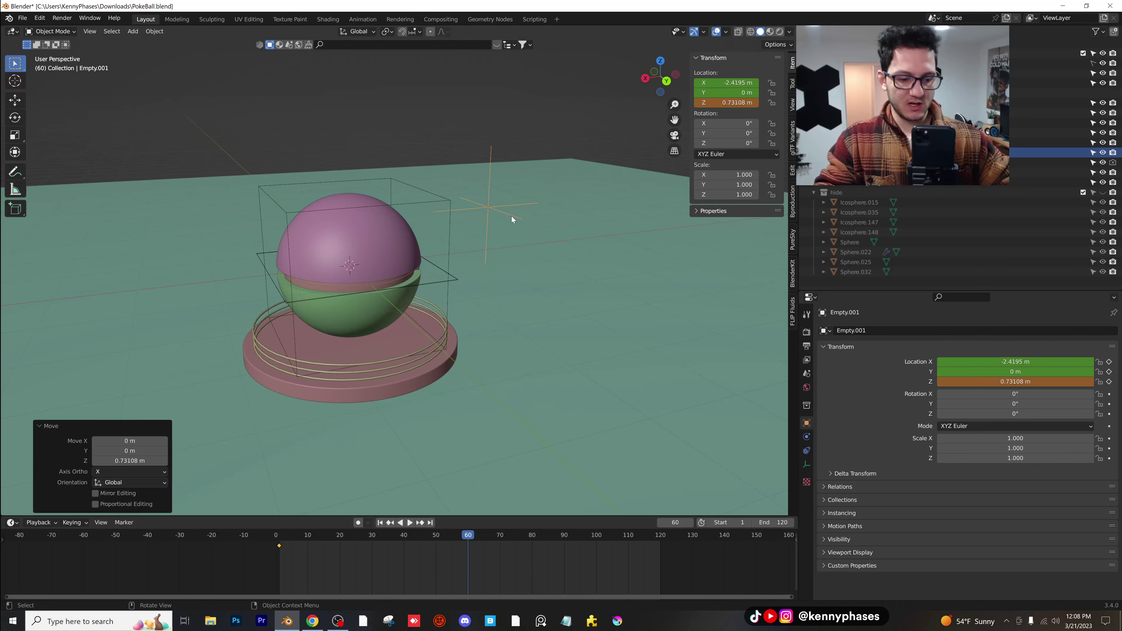
key("i")
left_click(512, 218)
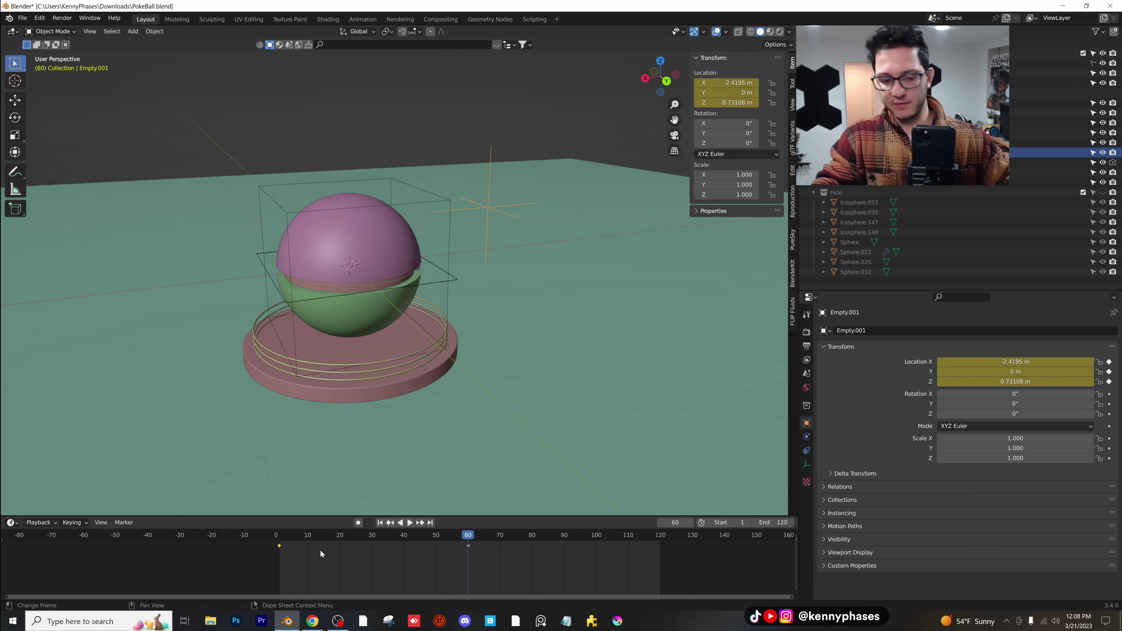
- Duplicate the empty's frame 1 keyframe to frame 120 and play back the up-and-down motion
key("shift+d")
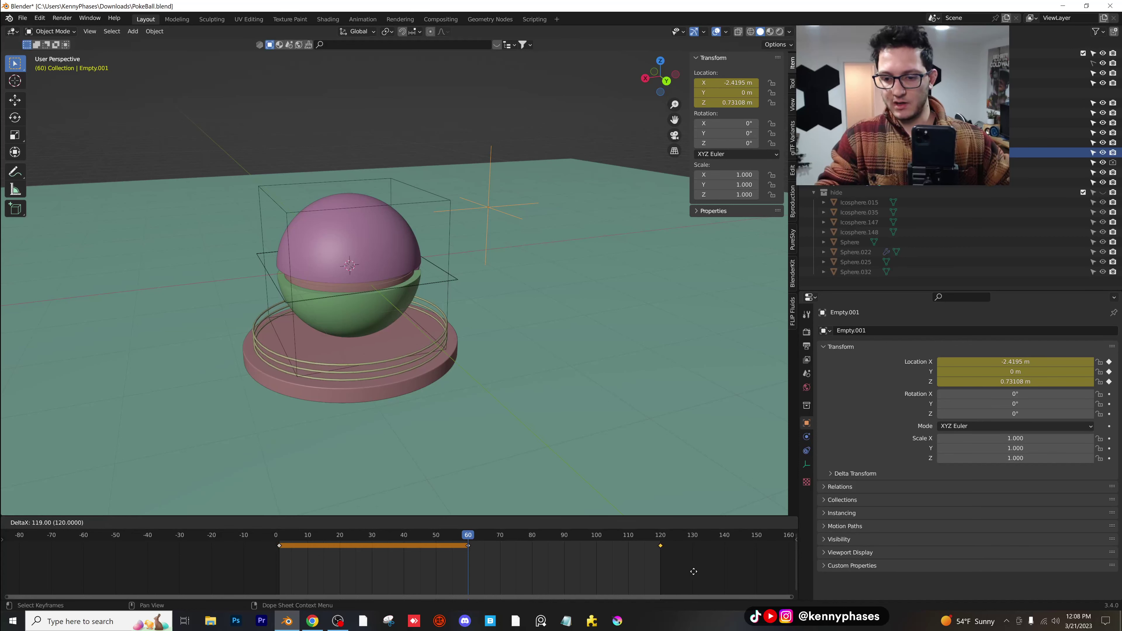
left_click(694, 570)
key("space")
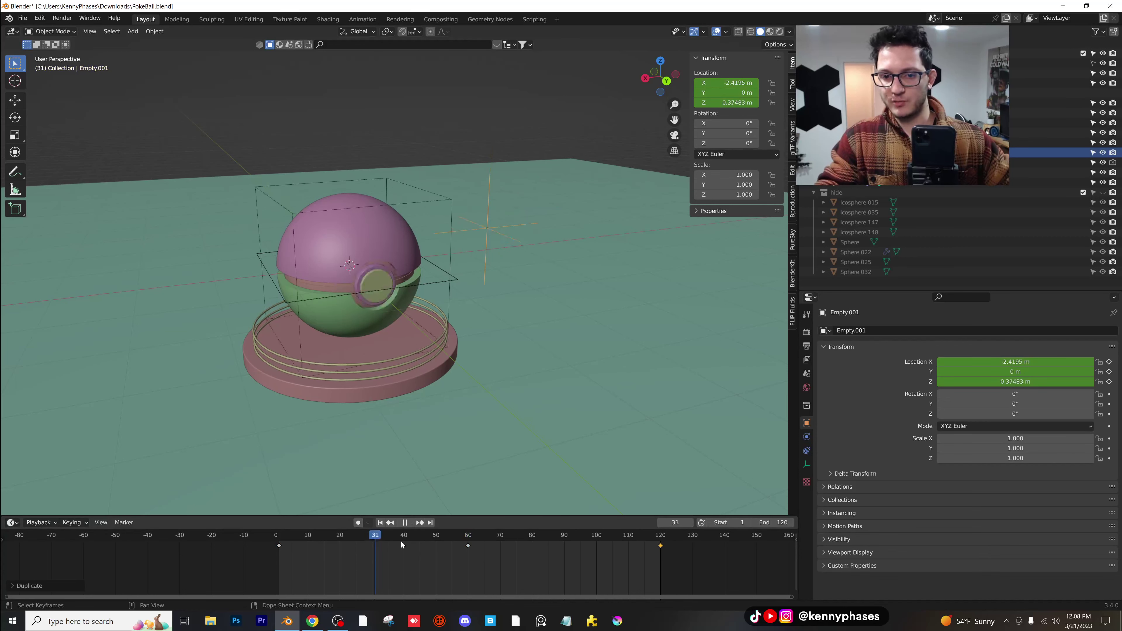
key("Escape")
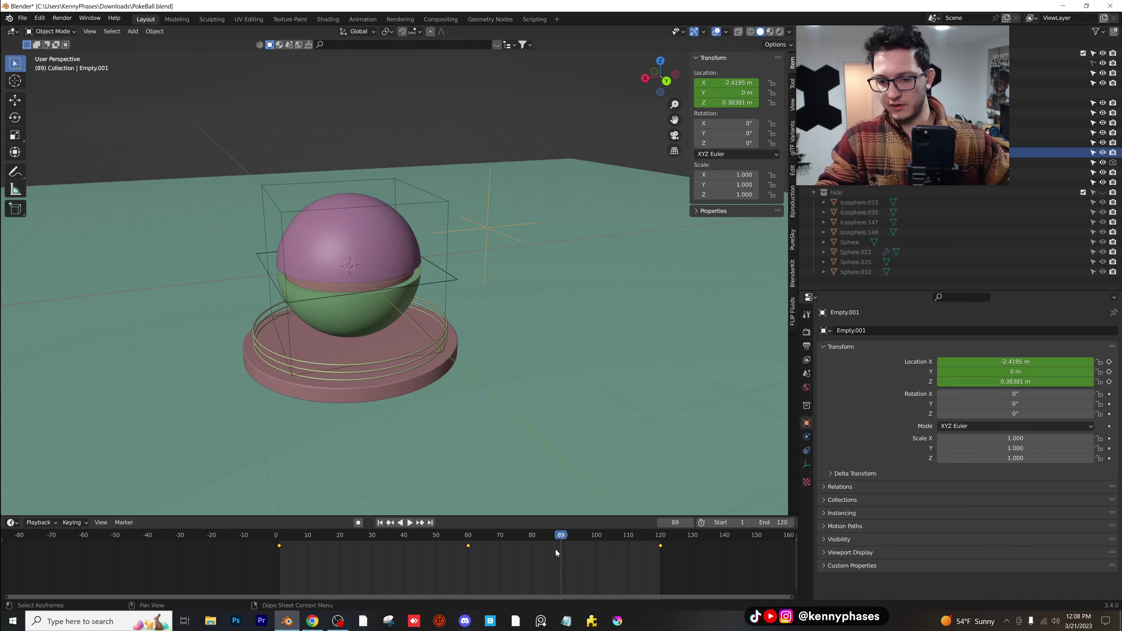
- Set the interpolation of the empty's three location keyframes and check the motion by playing and scrubbing
right_click(554, 549)
mouse_move(555, 532)
left_click(622, 492)
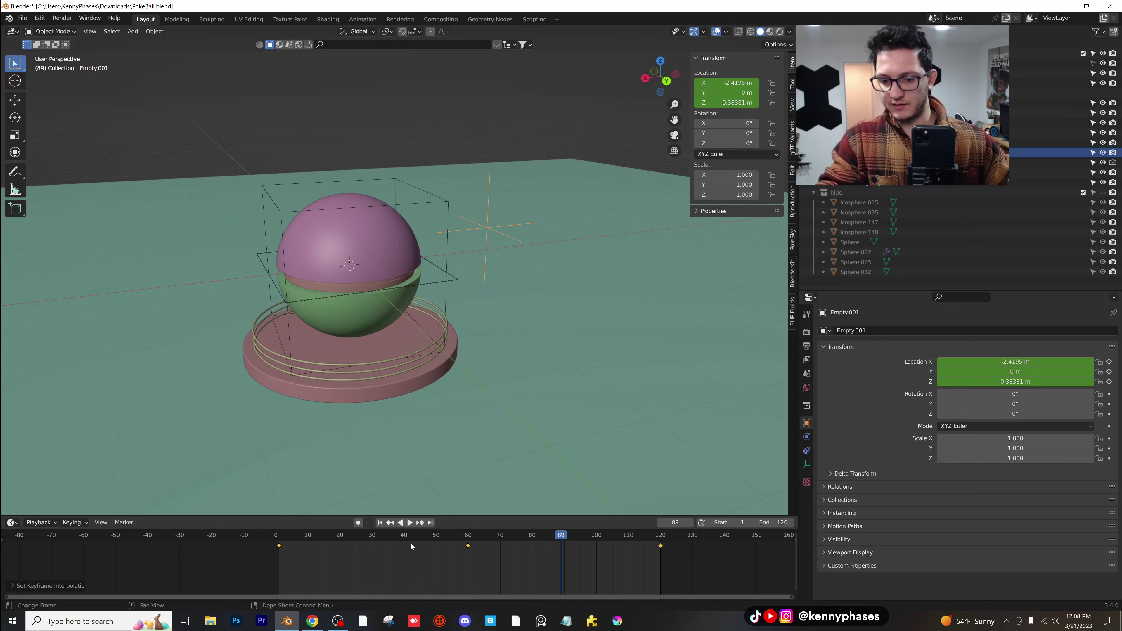
key("space")
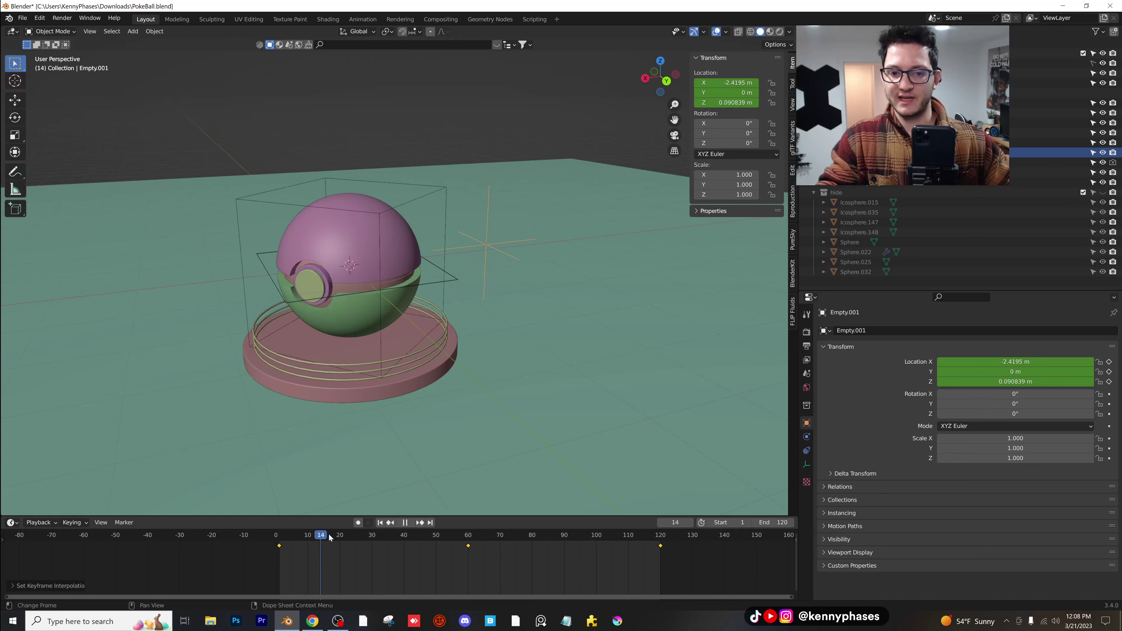
key("space")
left_click_drag(402, 536, 353, 535)
- Add a Copy Location constraint to the ball's cube empty, limited to the Z axis, with Empty.001 as target
left_click(428, 200)
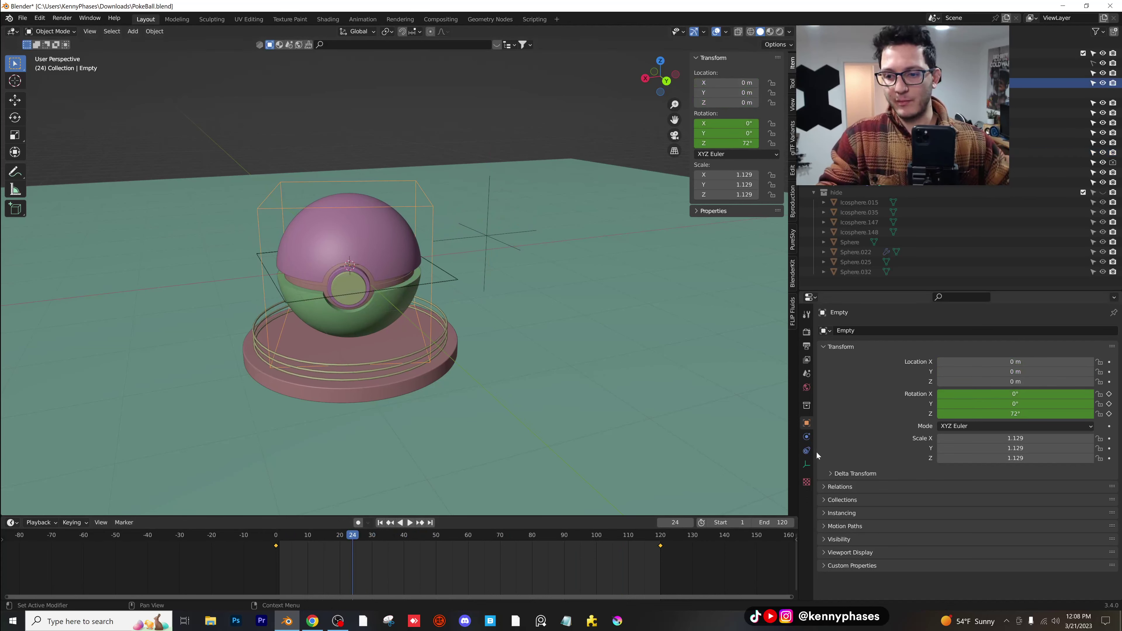
left_click(807, 451)
left_click(842, 332)
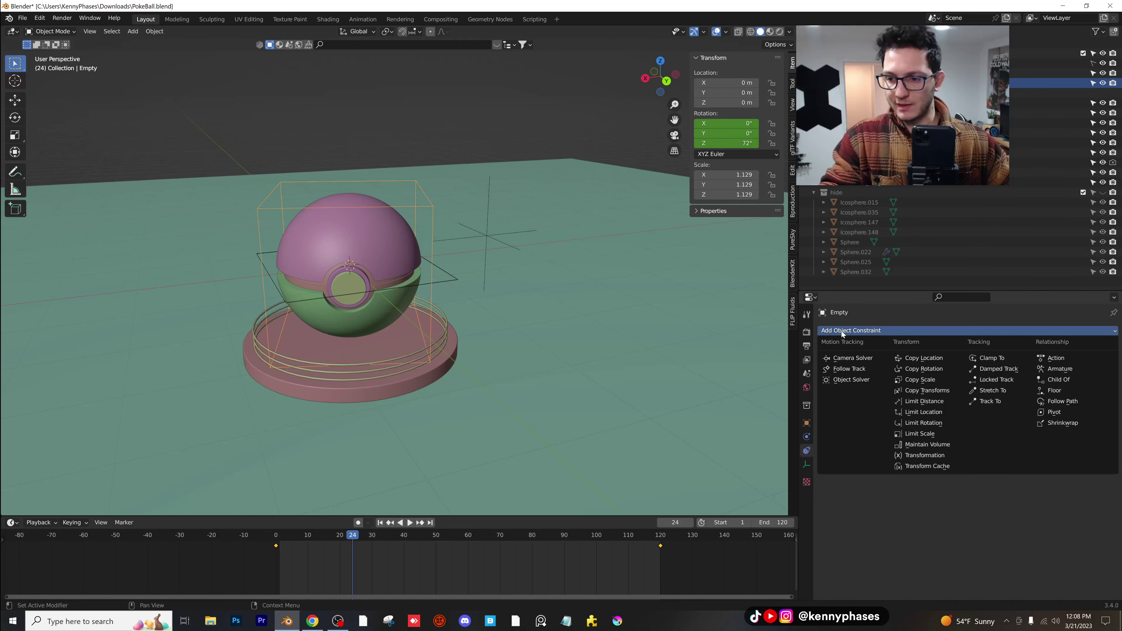
left_click(938, 361)
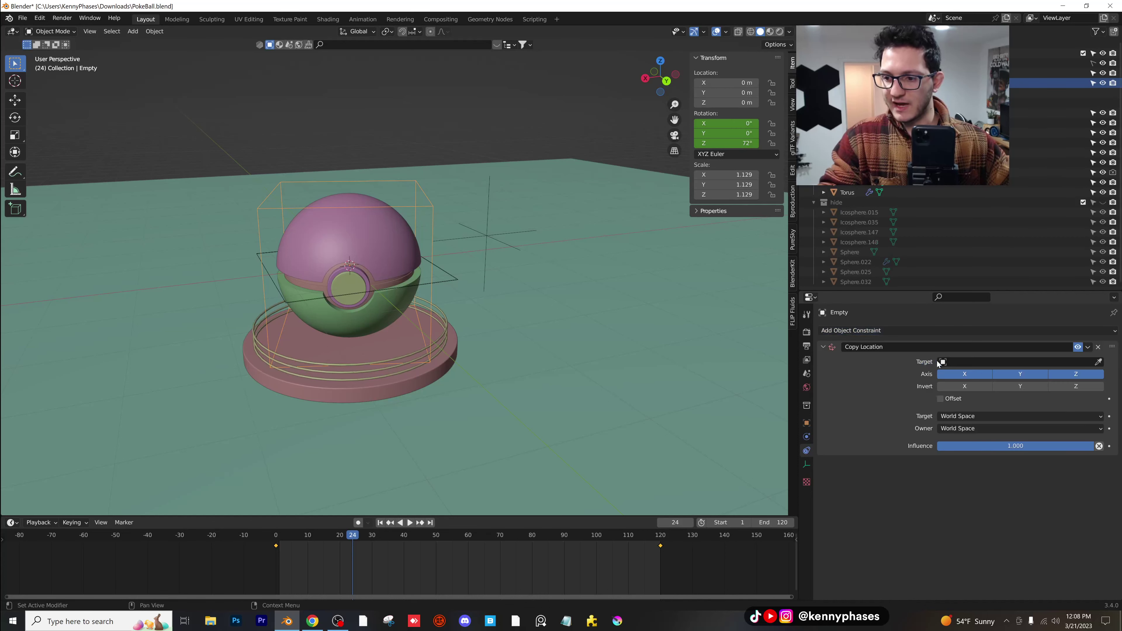
left_click(978, 376)
left_click(1006, 374)
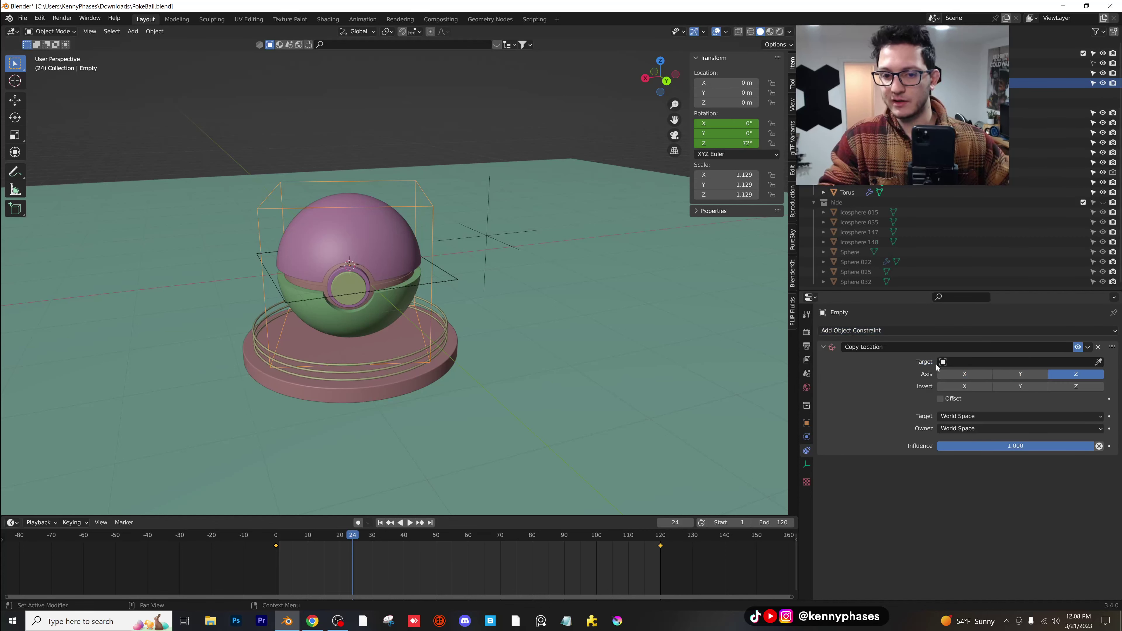
left_click(491, 184)
- Play and scrub through the animation to review the ball's combined spin and vertical motion
left_click(309, 536)
key("space")
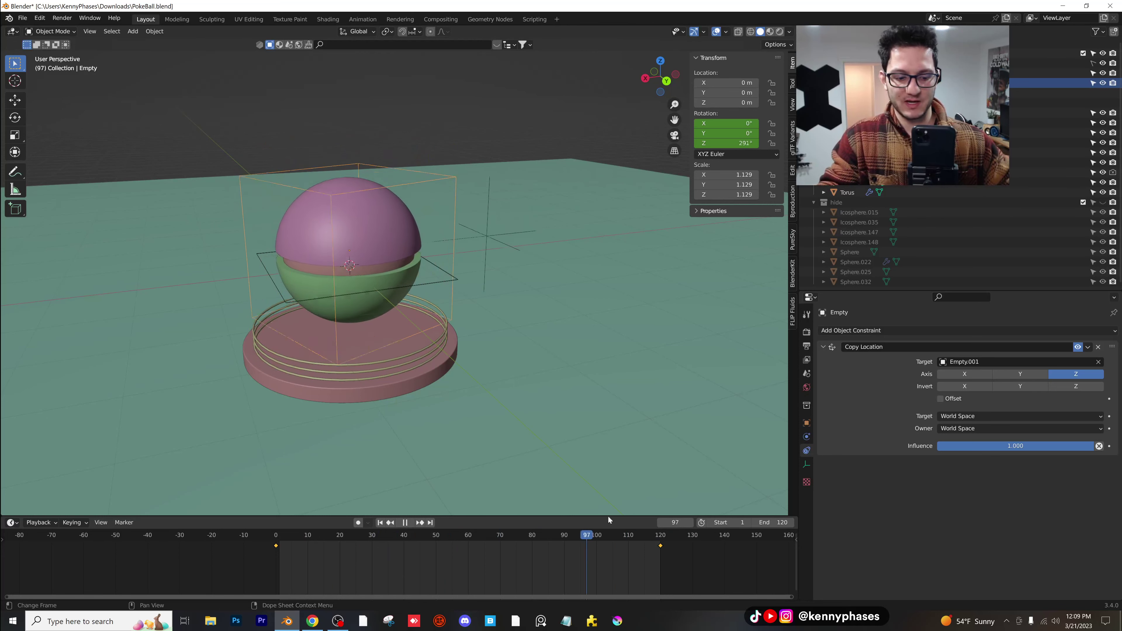
left_click(480, 536)
left_click_drag(480, 536, 304, 522)
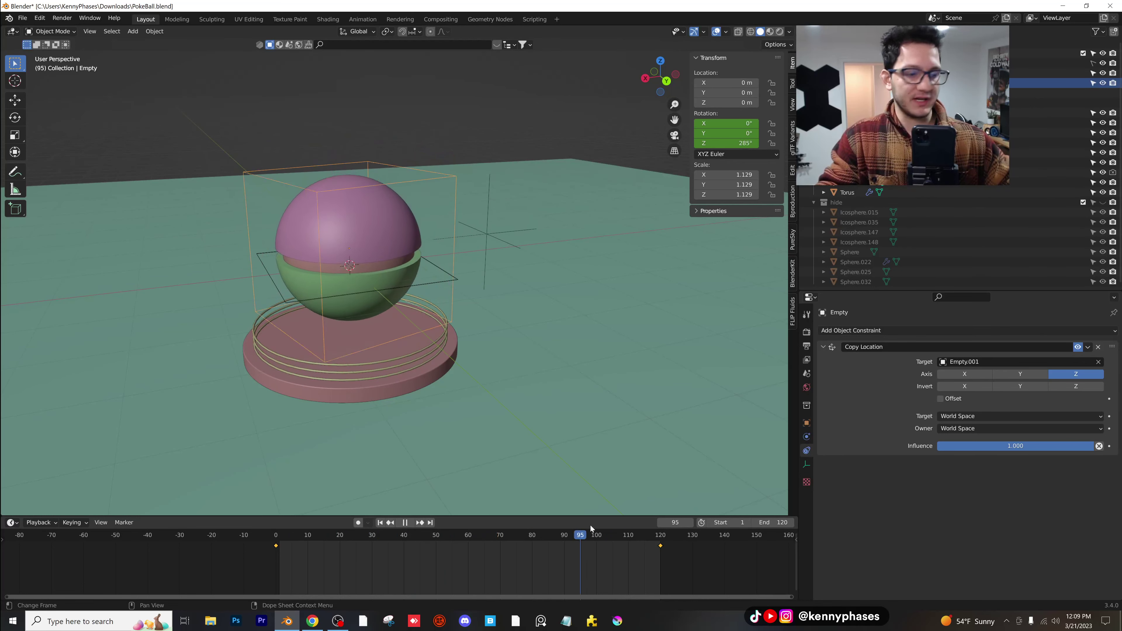
left_click_drag(521, 530, 285, 528)
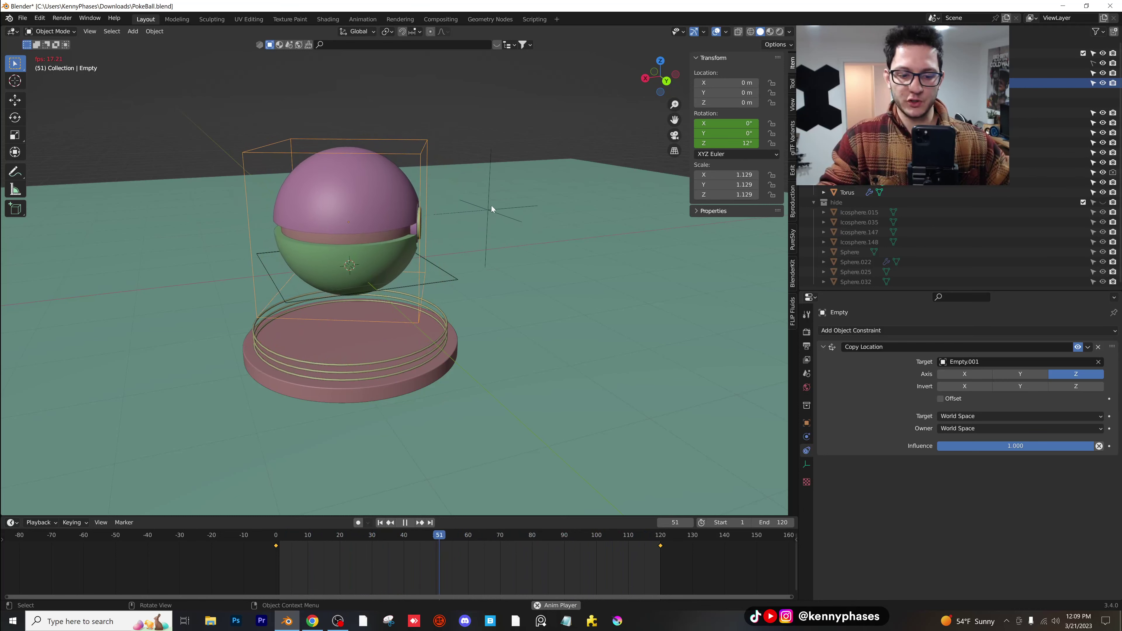
- Inspect the keyframes of the plain axes empty and of all objects during playback, and clear the selection
left_click(492, 208)
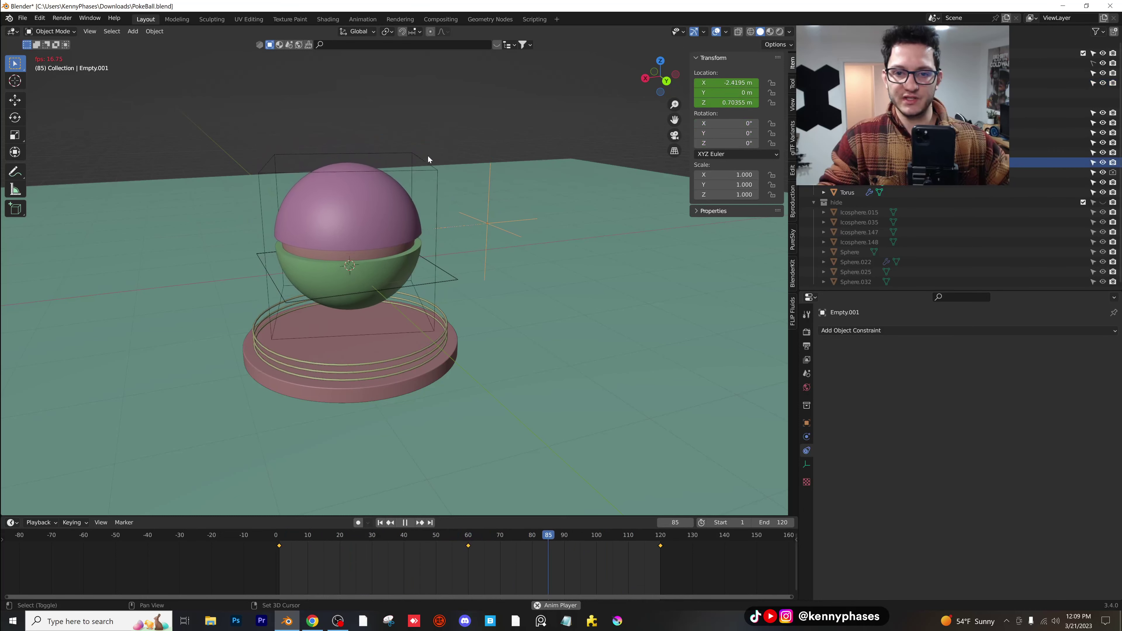
left_click(422, 171, "shift")
left_click(422, 176, "shift")
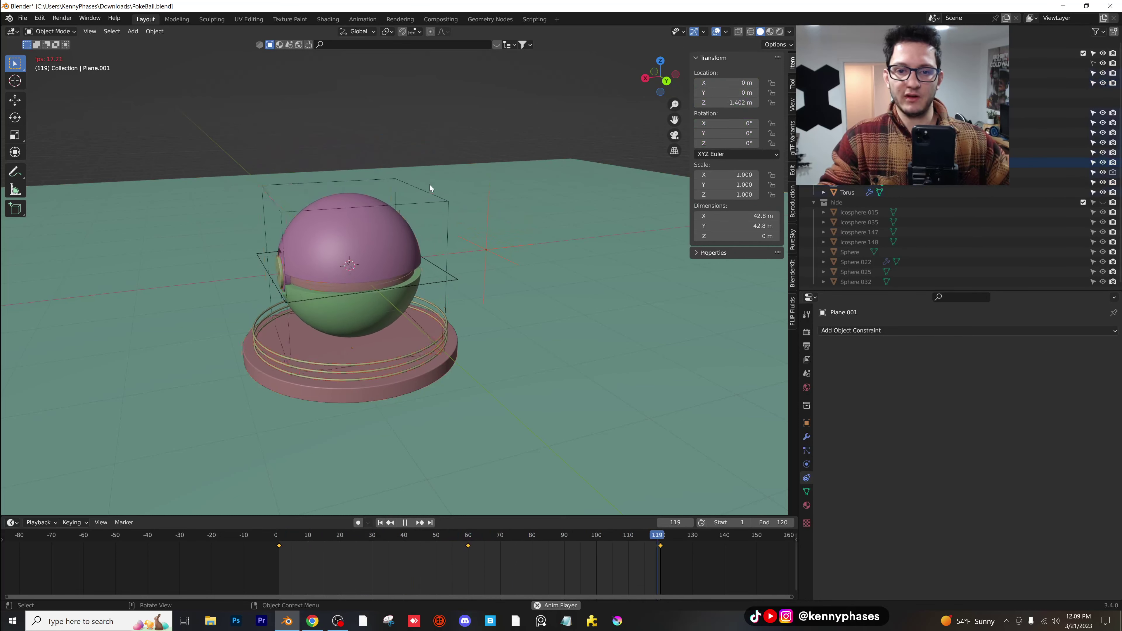
key("a")
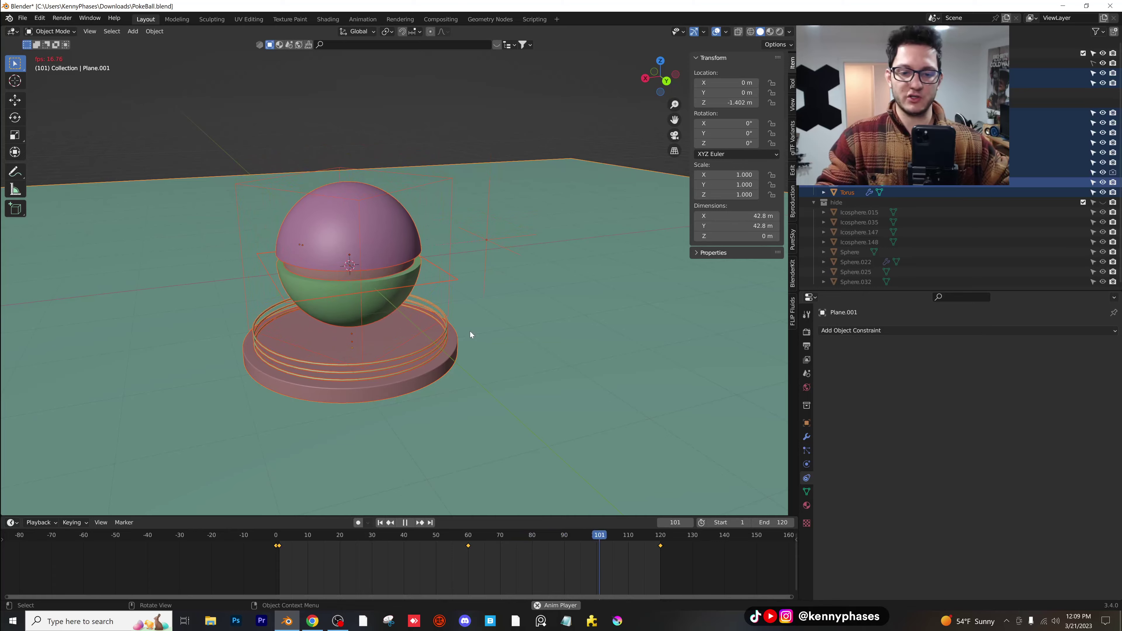
left_click(470, 115)
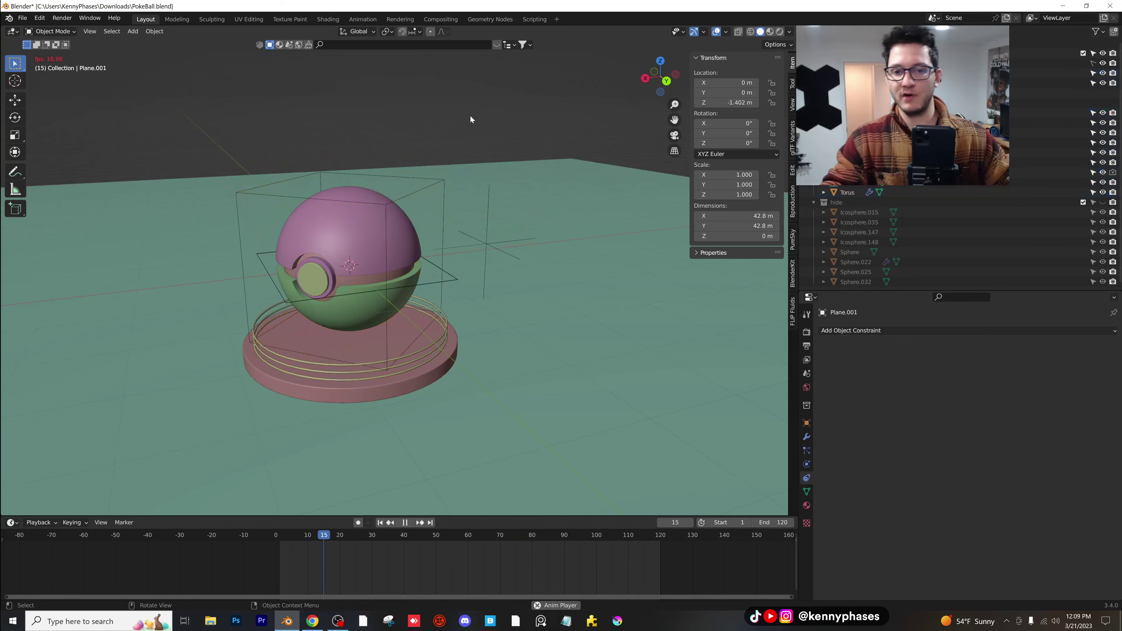
- View the floating, spinning ball through the camera in rendered shading while the animation plays
key("KP_0")
key("z")
left_click(475, 124)
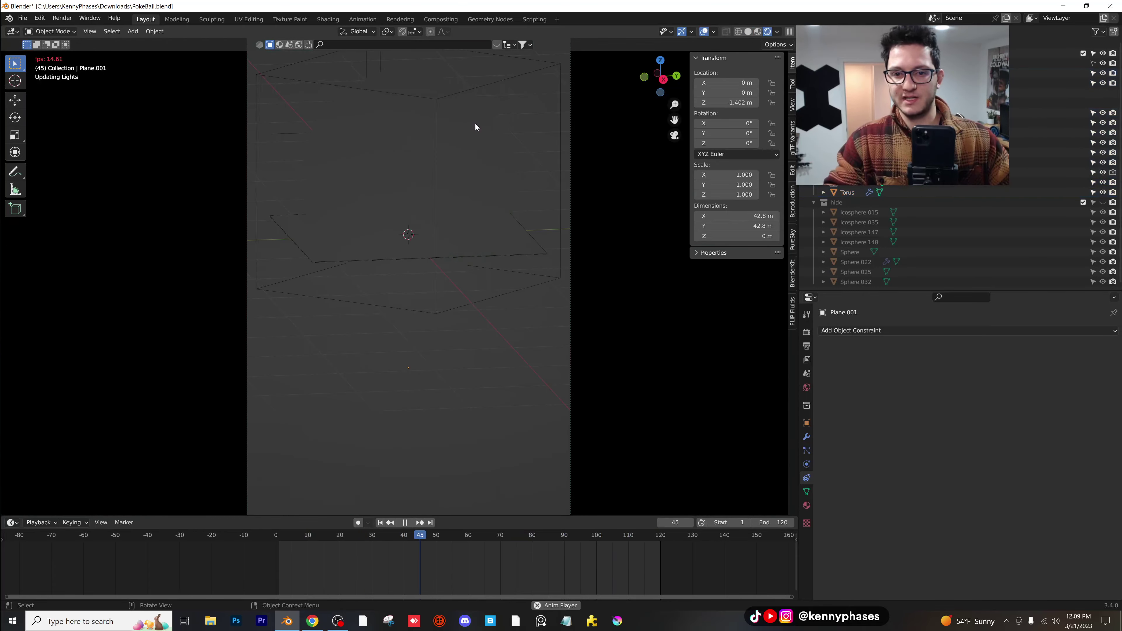
middle_click_drag(533, 203, 538, 219, "shift")
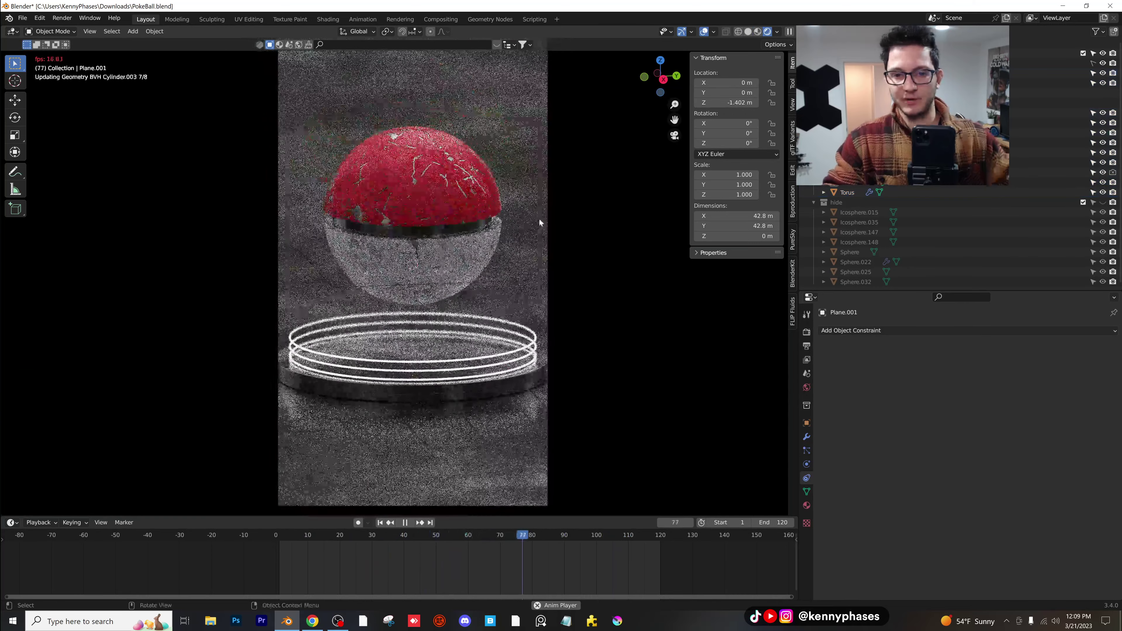